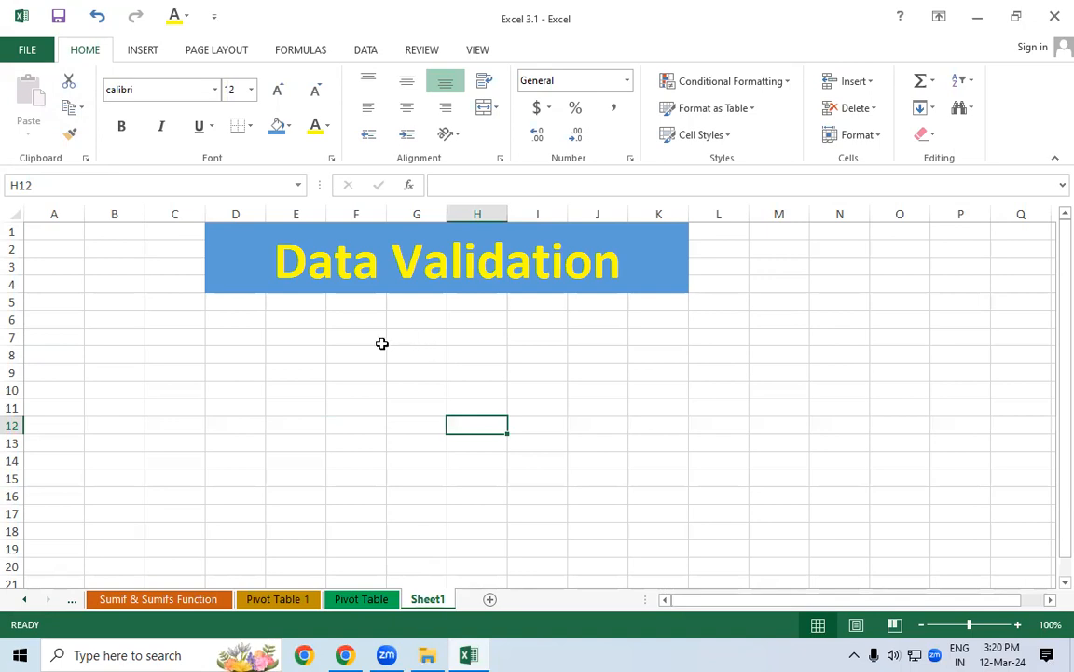
# Switch to the Pivot Table sheet and back to Sheet1 with the Data Validation banner
pyautogui.click(343, 373)
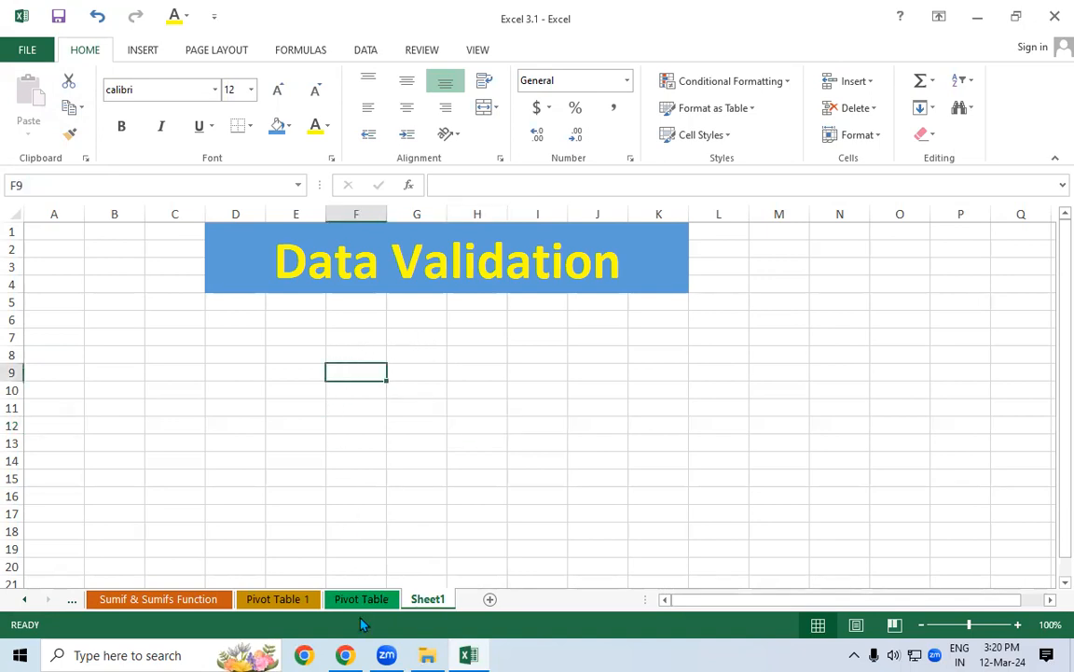
pyautogui.click(360, 599)
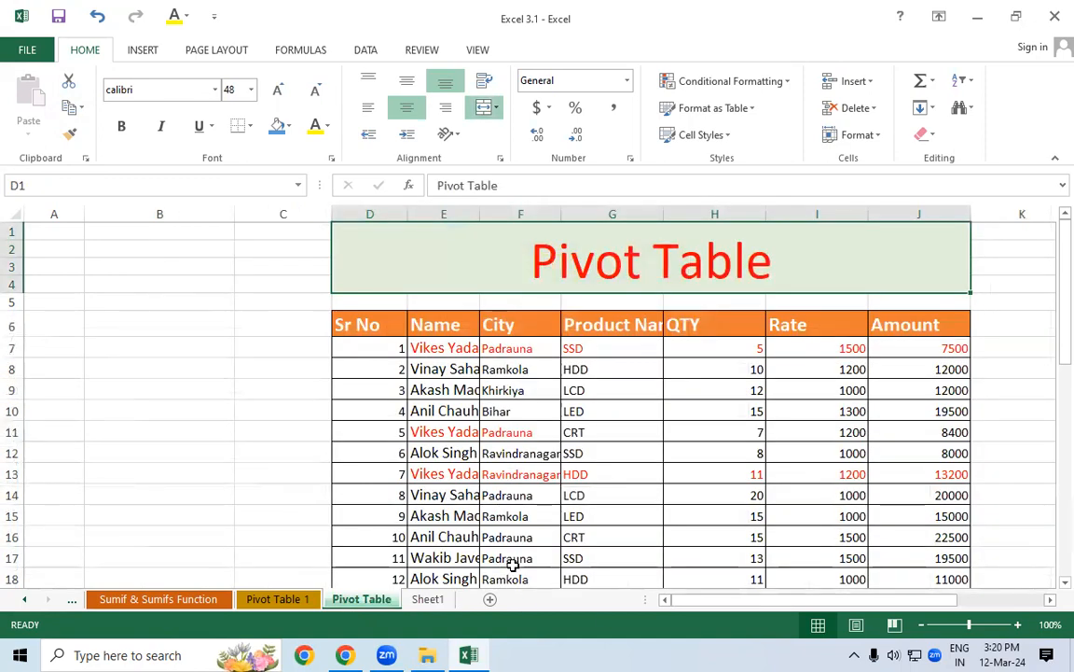
pyautogui.click(416, 600)
pyautogui.click(317, 356)
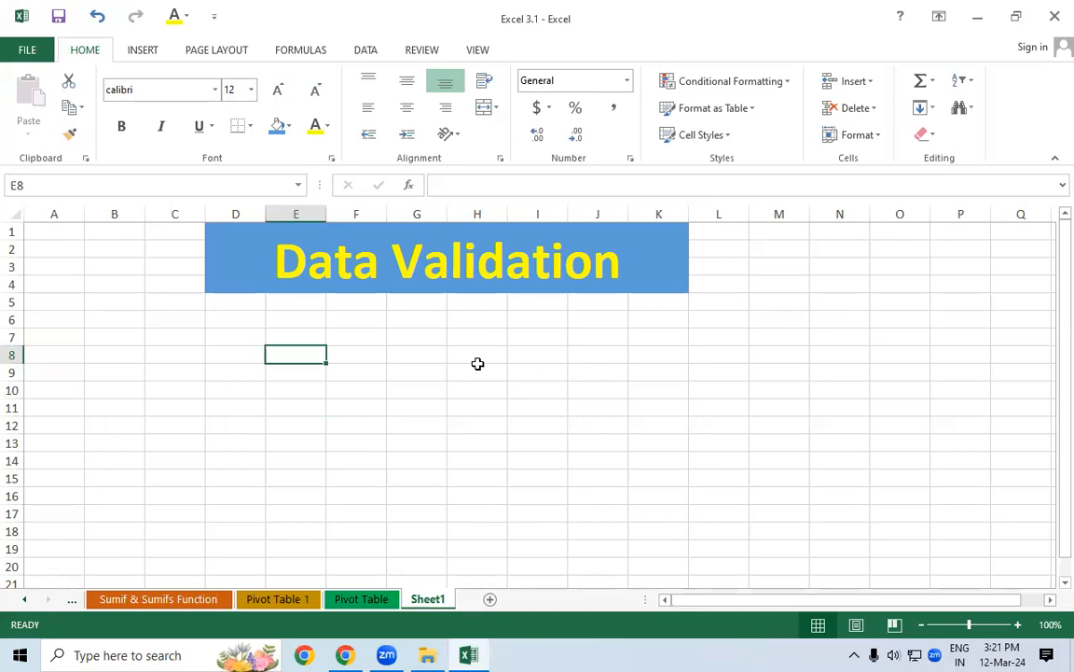
# Try selections below the banner and browse underline and border options without applying any
pyautogui.click(238, 337)
pyautogui.moveTo(247, 339); pyautogui.dragTo(643, 523)
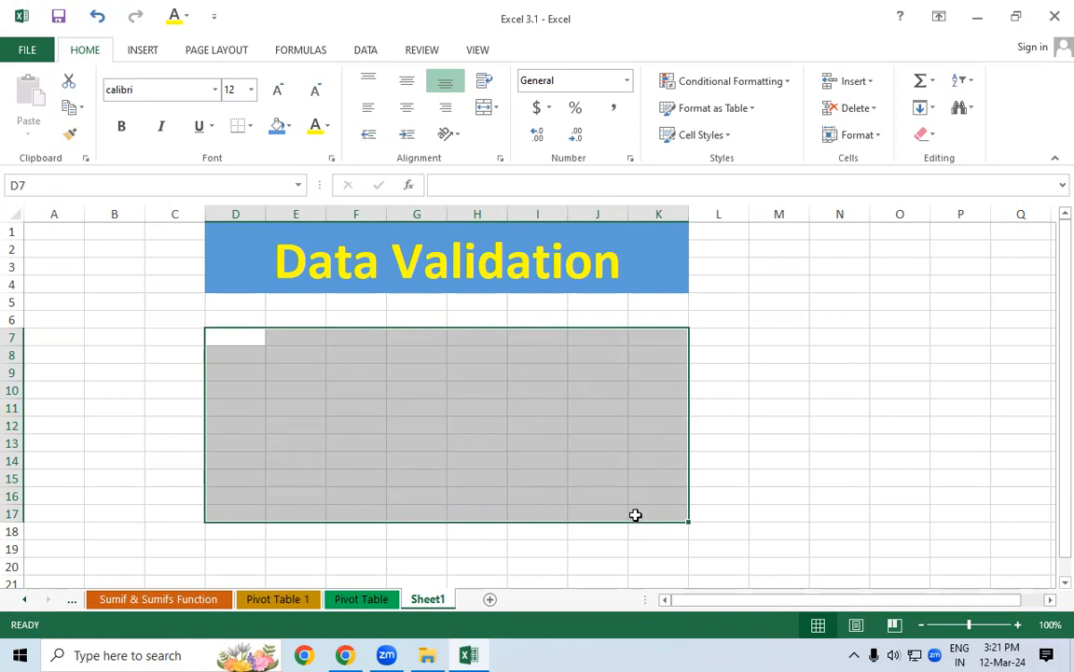
pyautogui.click(452, 420)
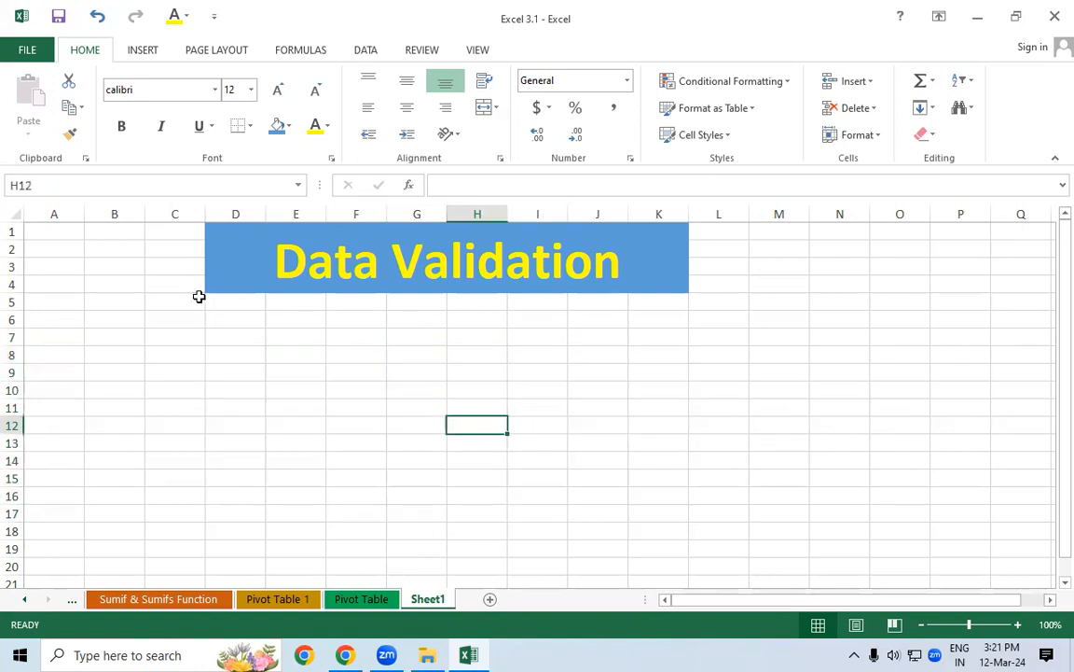
pyautogui.moveTo(229, 306); pyautogui.dragTo(234, 447)
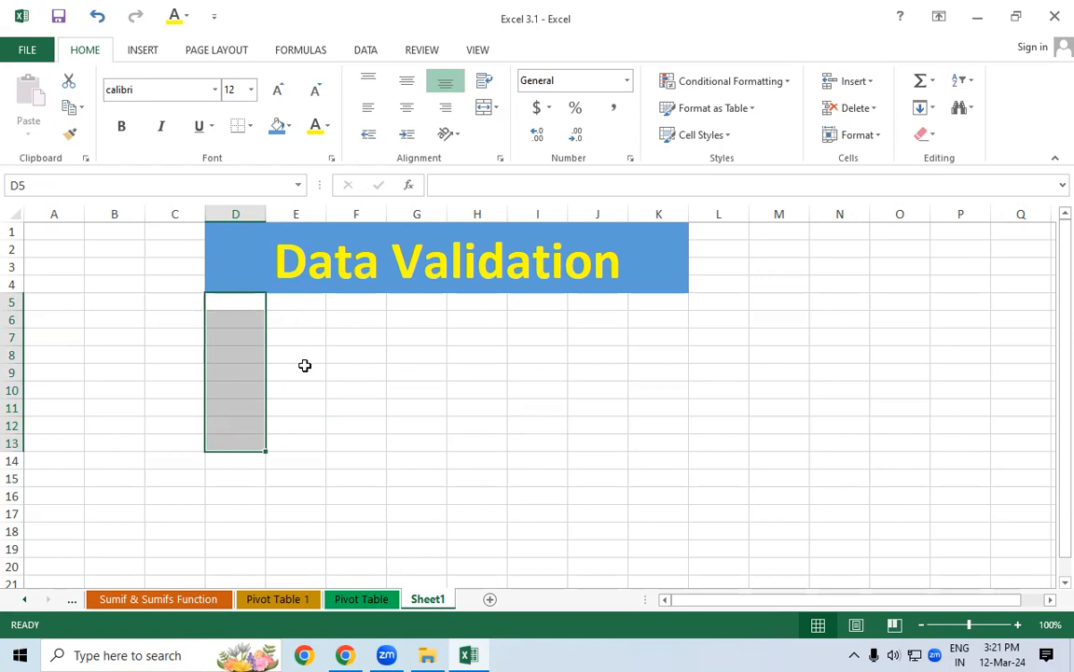
pyautogui.click(412, 323)
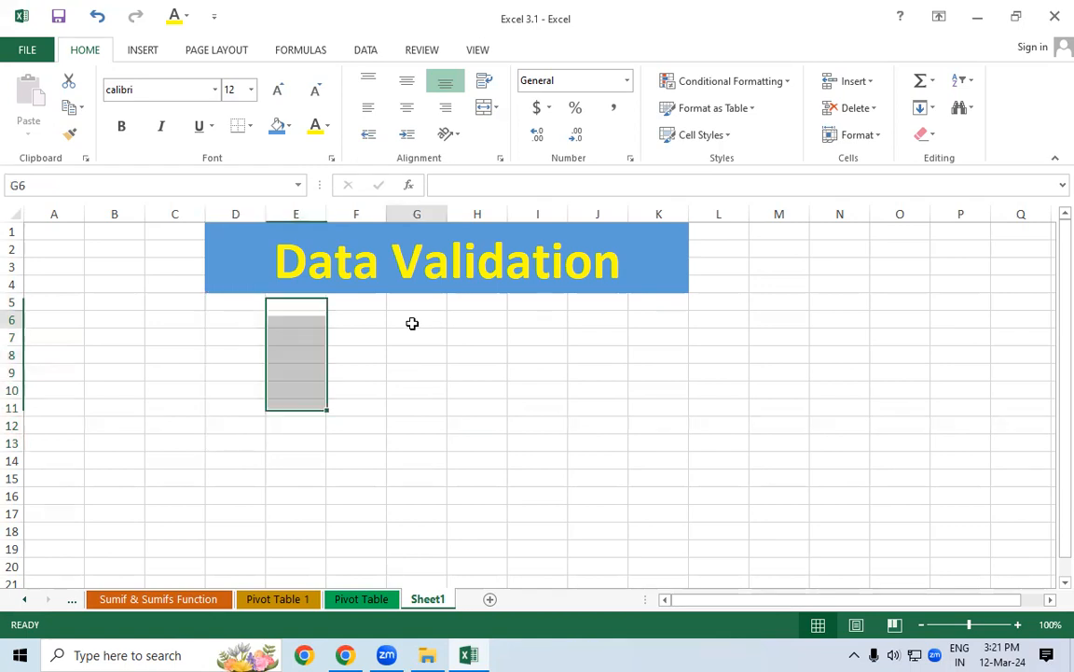
pyautogui.click(213, 133)
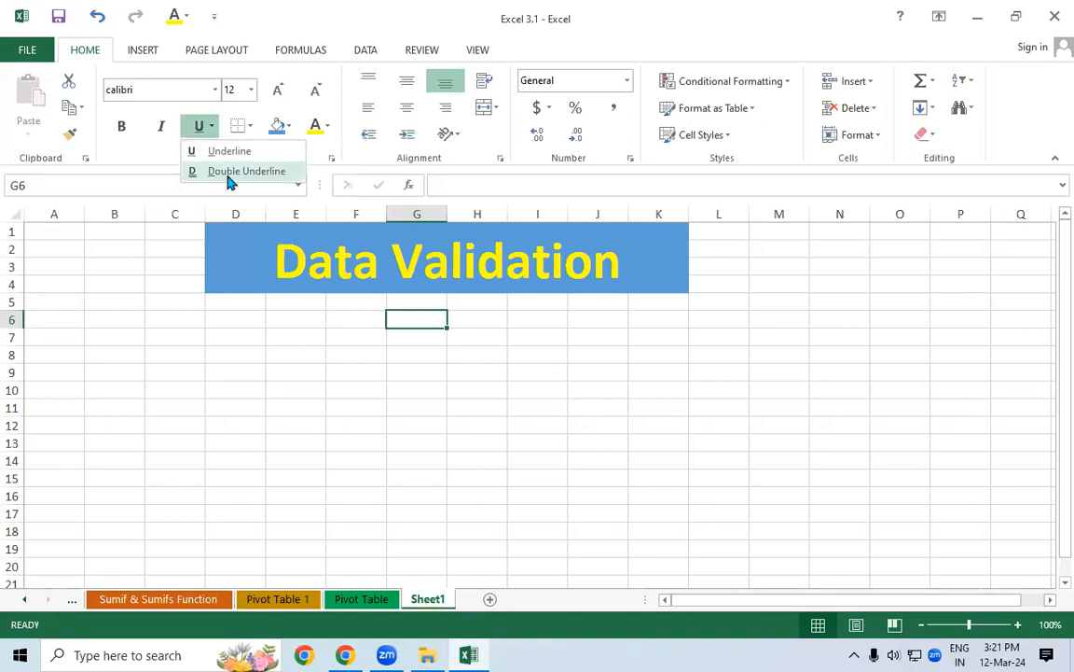
pyautogui.click(191, 310)
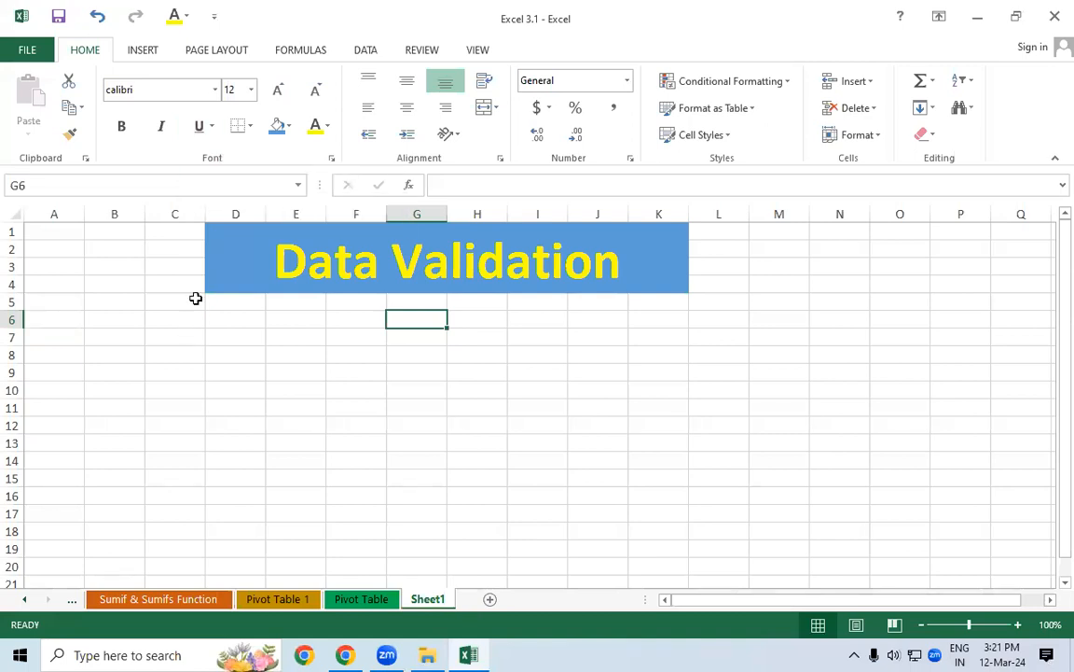
pyautogui.click(250, 128)
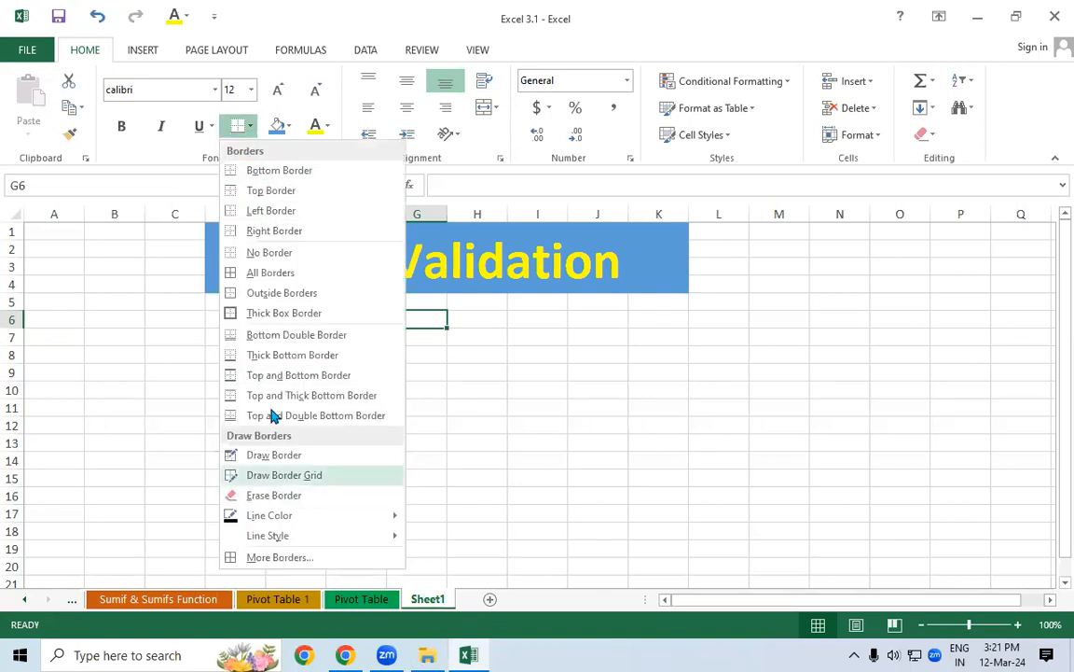
pyautogui.click(521, 386)
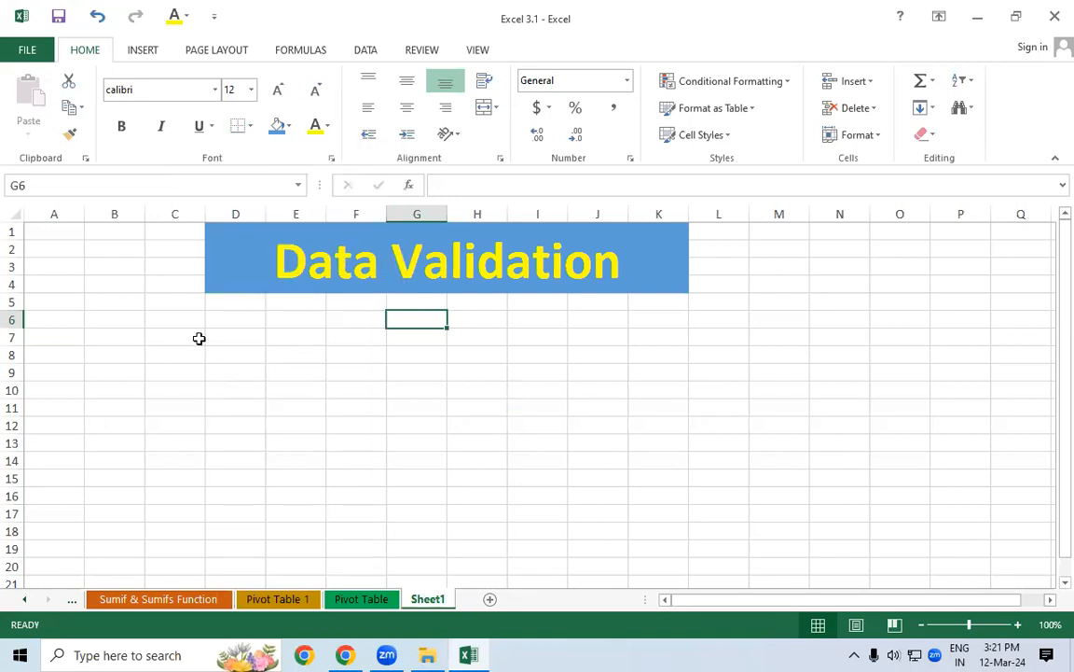
pyautogui.moveTo(231, 318); pyautogui.dragTo(251, 465)
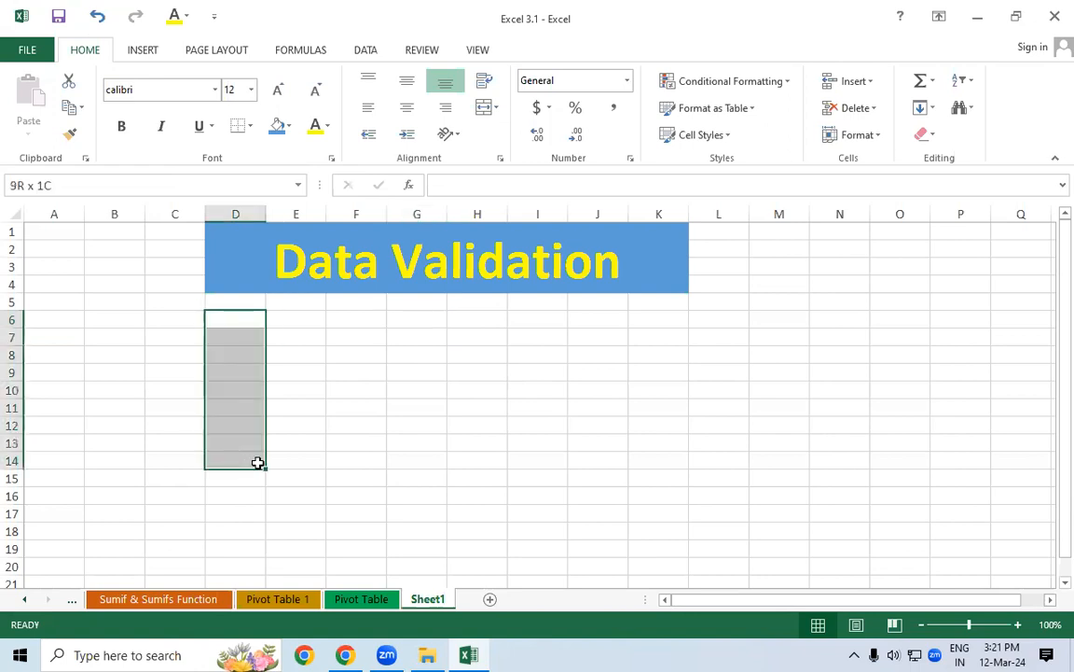
pyautogui.click(314, 446)
# Enter the headers Title, Age and Pin Code in D6, E6 and F6
pyautogui.click(241, 323)
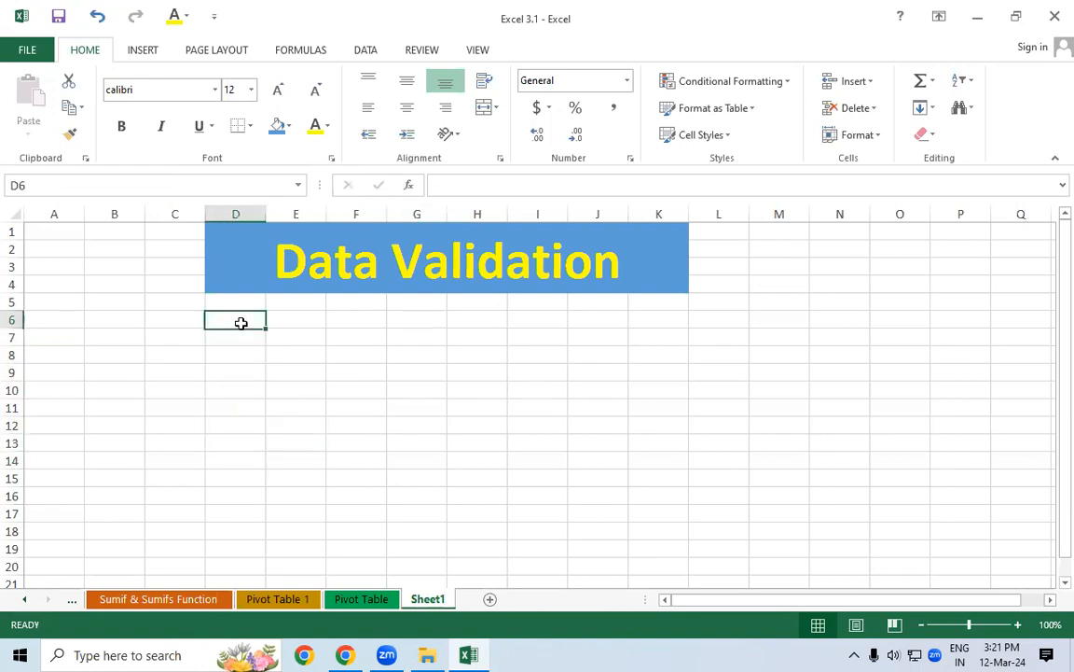
pyautogui.write('Title')
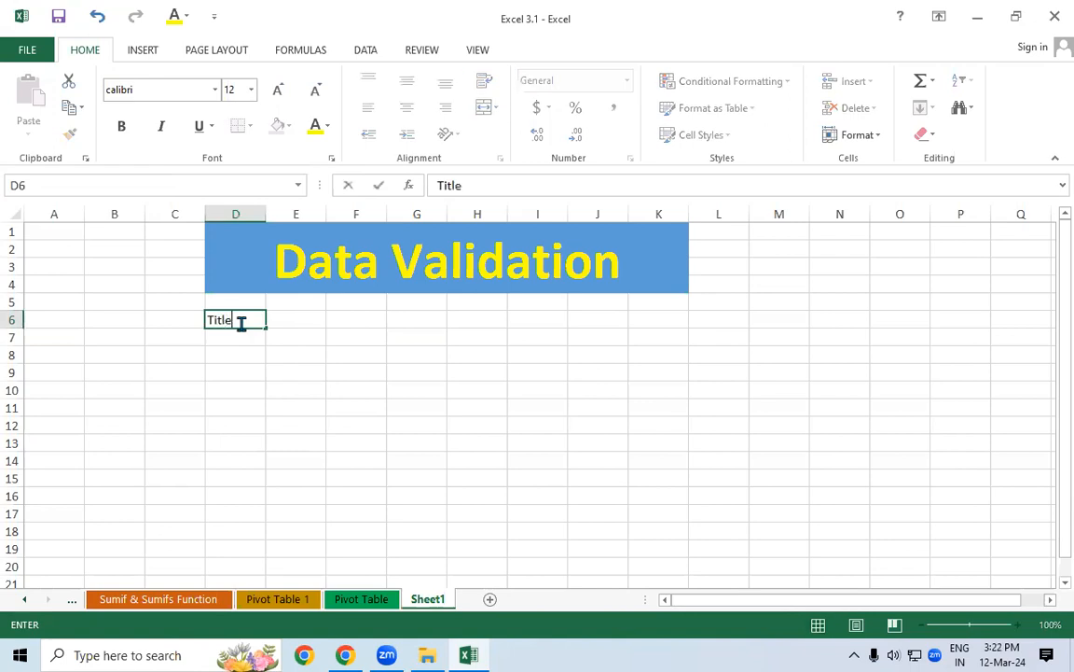
pyautogui.press('Tab')
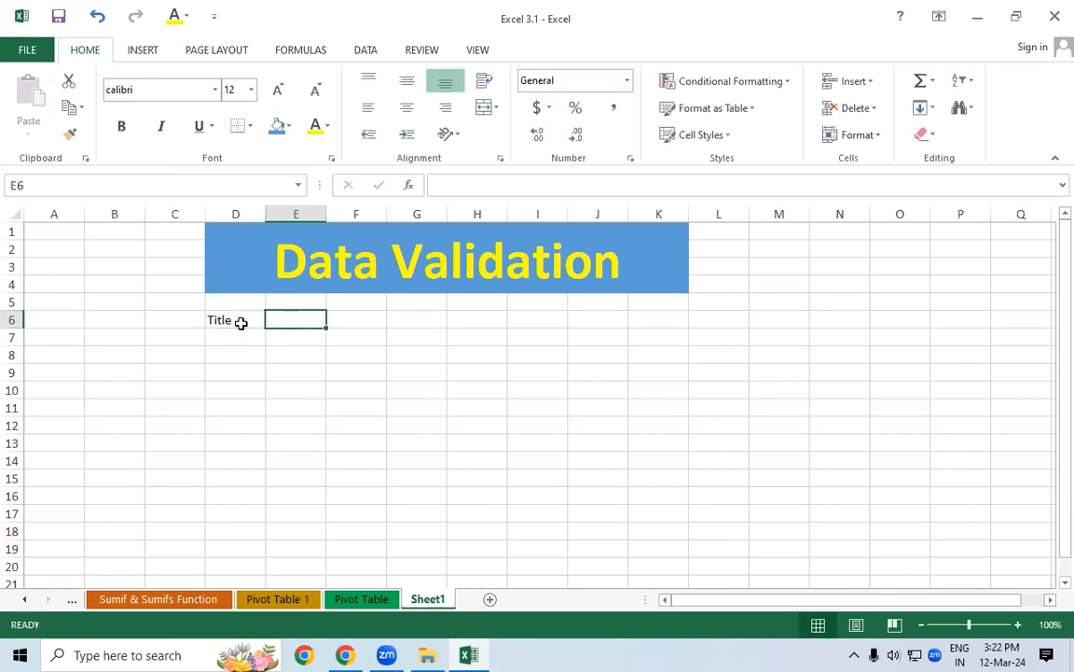
pyautogui.write('Ga')
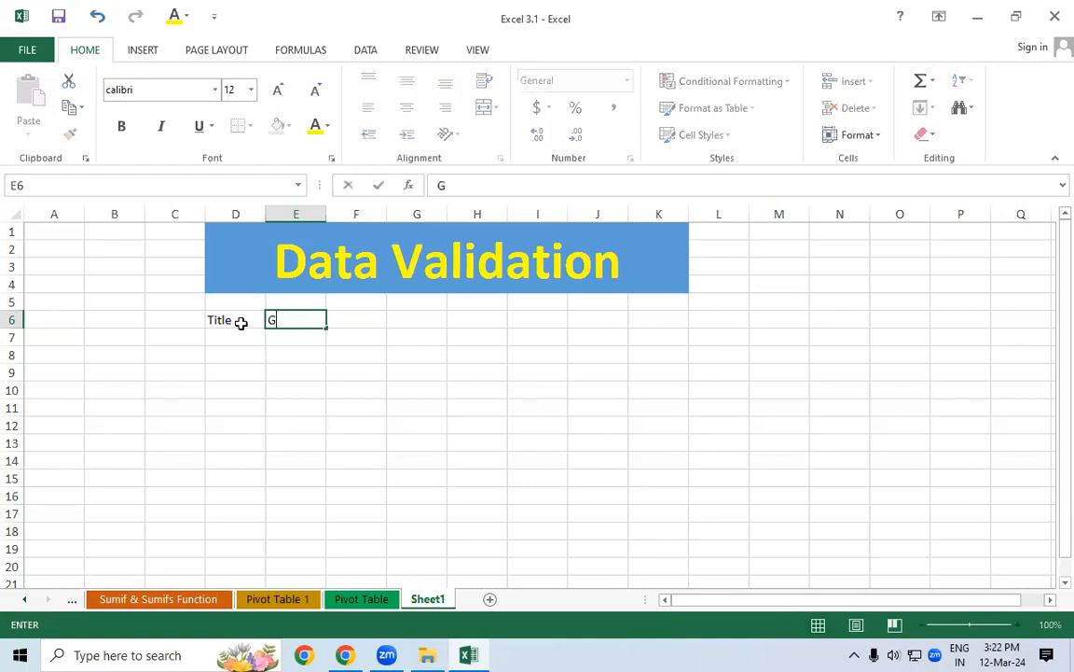
pyautogui.press('BackSpace')
pyautogui.press('BackSpace')
pyautogui.write('Age')
pyautogui.press('Tab')
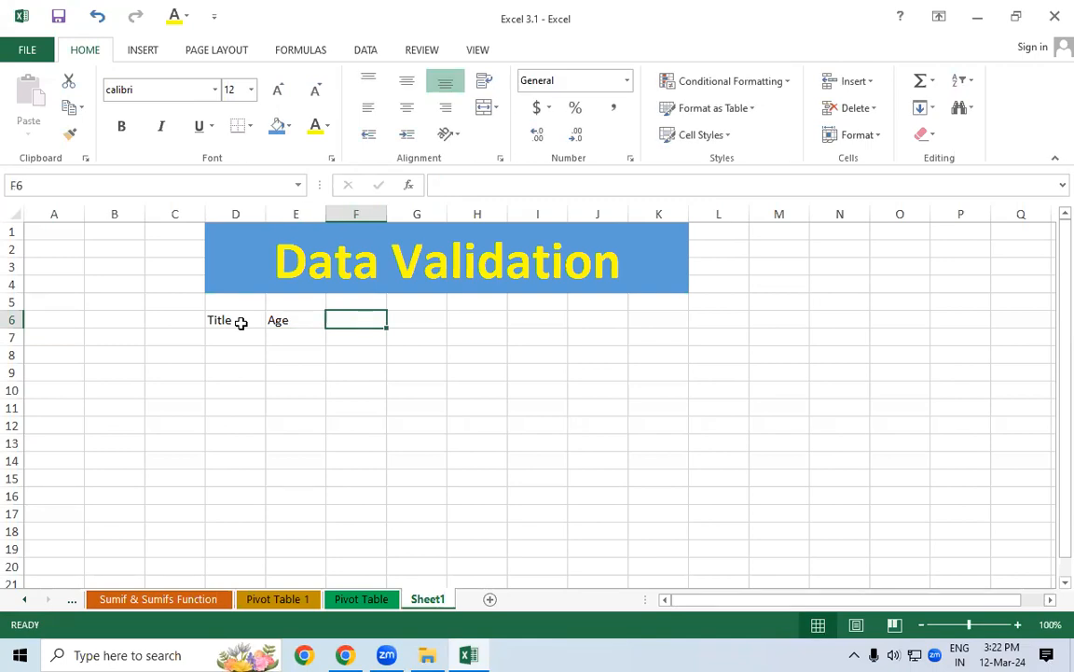
pyautogui.write('Pin Cos')
pyautogui.press('BackSpace')
pyautogui.write('de')
pyautogui.press('Tab')
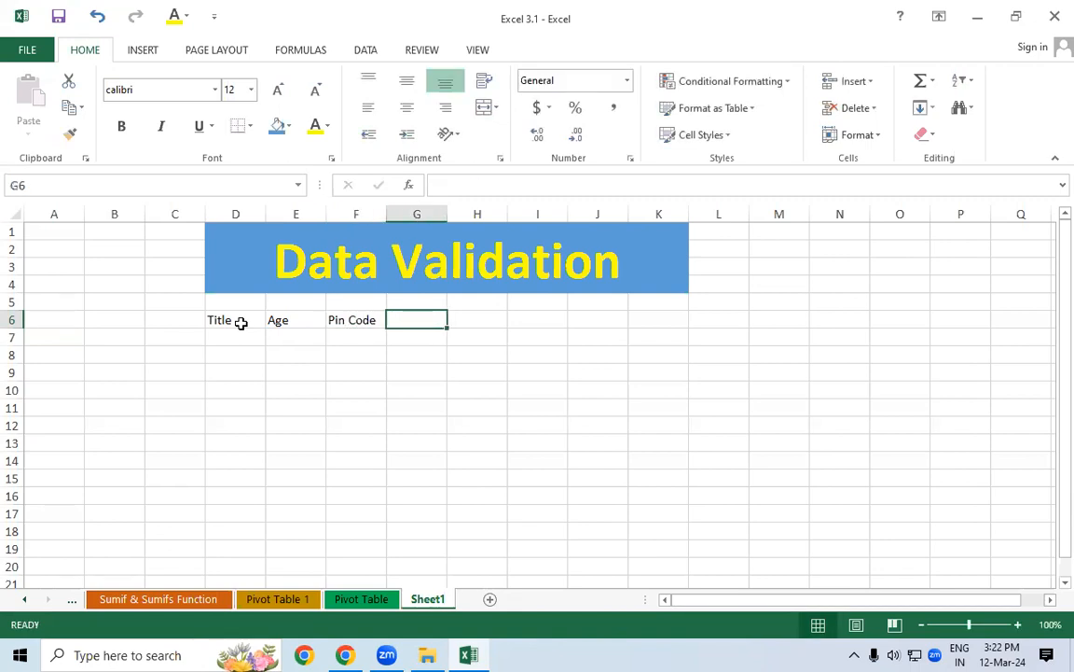
# Put 'Mob no' in G6 and move 'Aadhar No' out of it into H6
pyautogui.write('M')
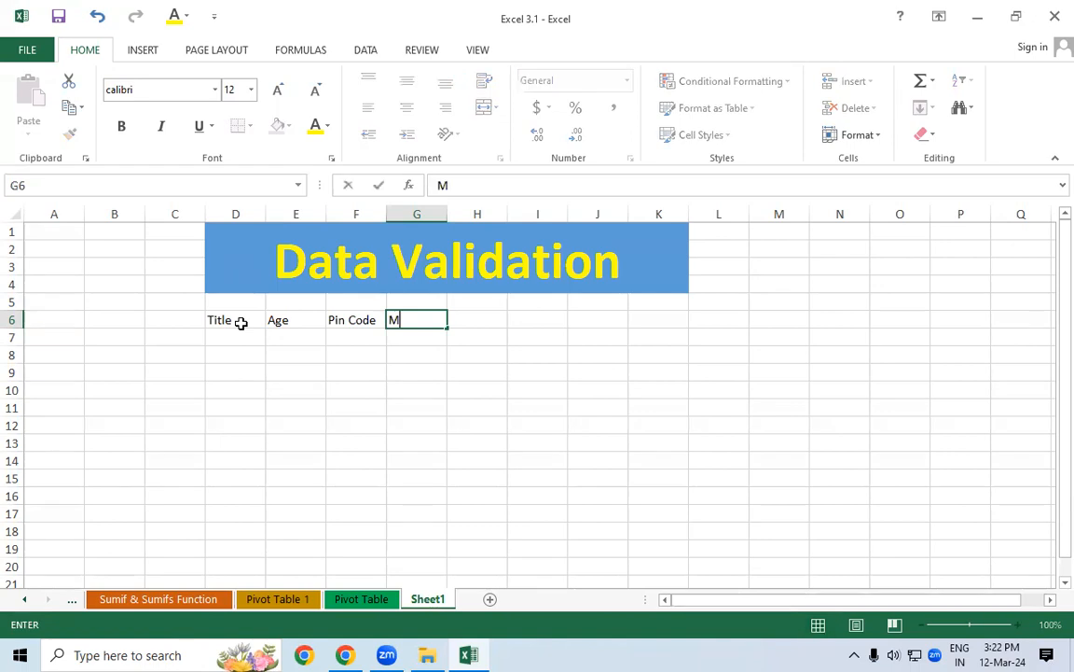
pyautogui.write('ob no Aadhar No')
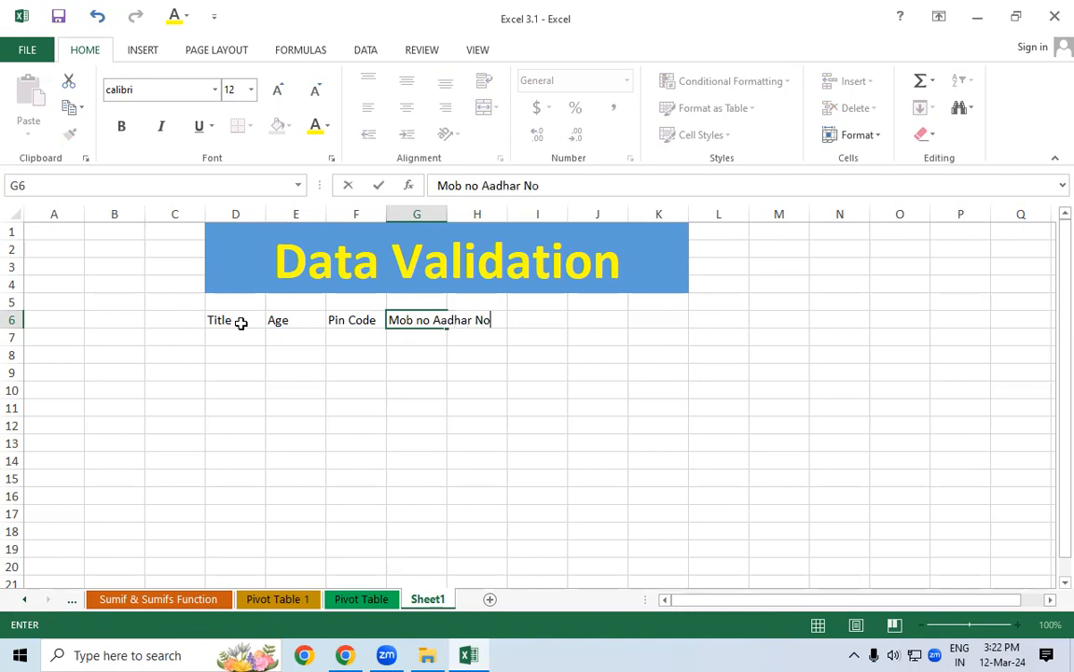
pyautogui.press('Tab')
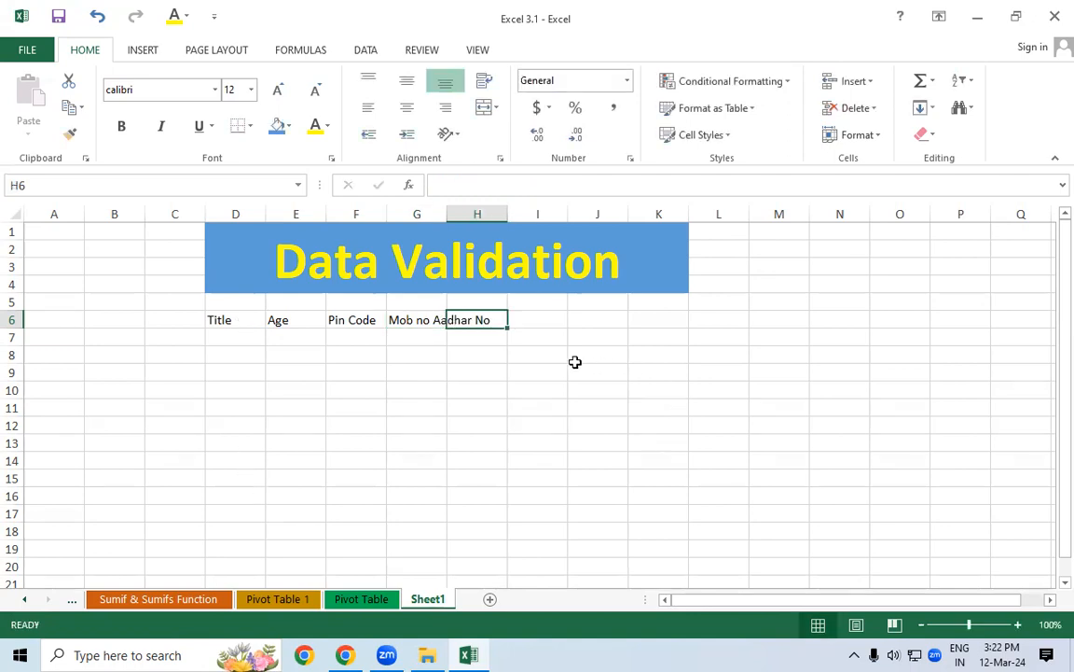
pyautogui.click(422, 317)
pyautogui.click(499, 186)
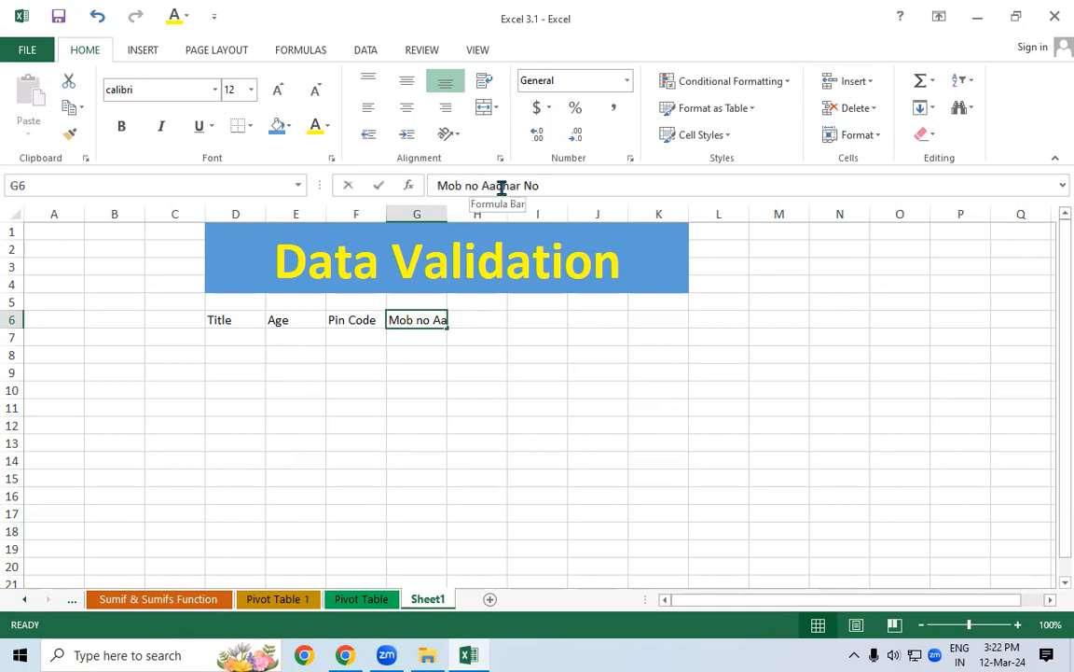
pyautogui.moveTo(482, 185); pyautogui.dragTo(546, 187)
pyautogui.hotkey('ctrl', 'c')
pyautogui.press('BackSpace')
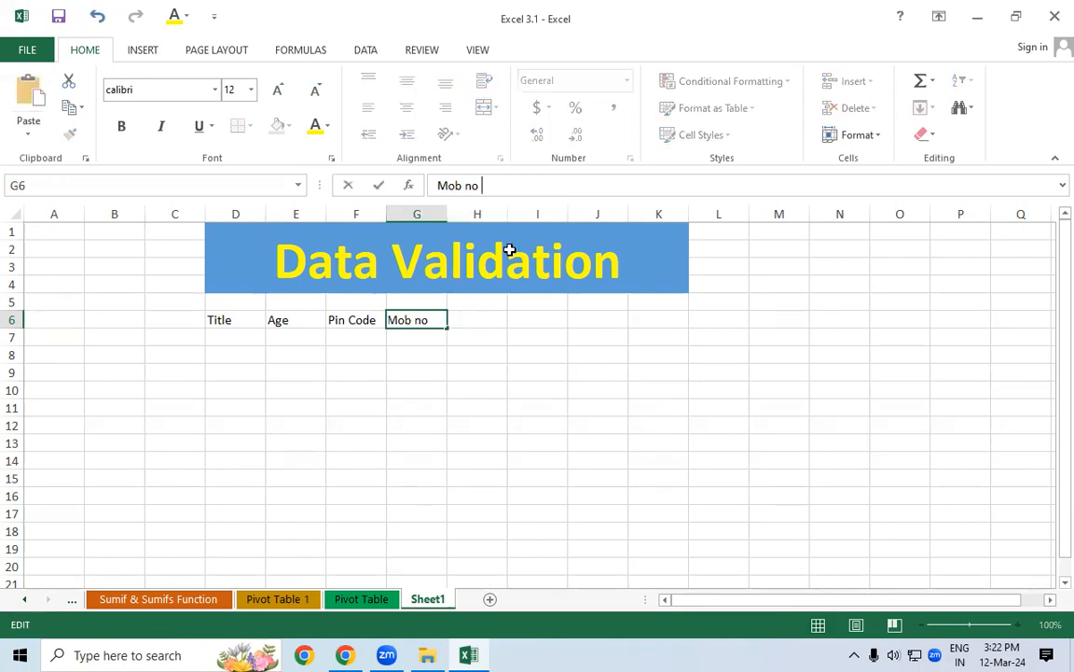
pyautogui.click(467, 318)
pyautogui.hotkey('ctrl', 'v')
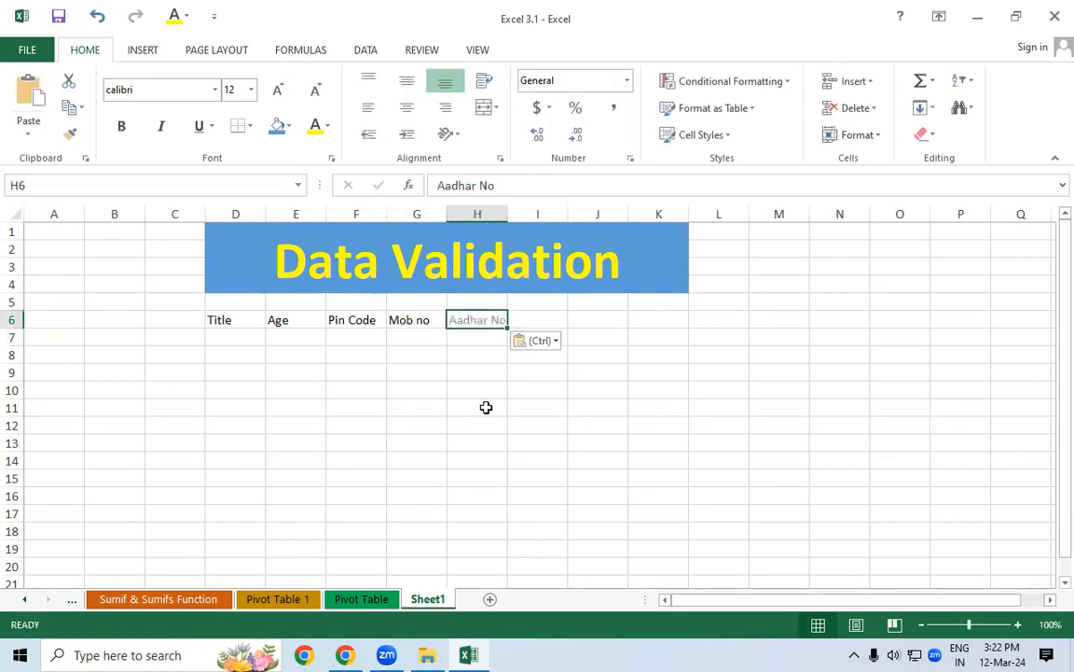
pyautogui.click(487, 407)
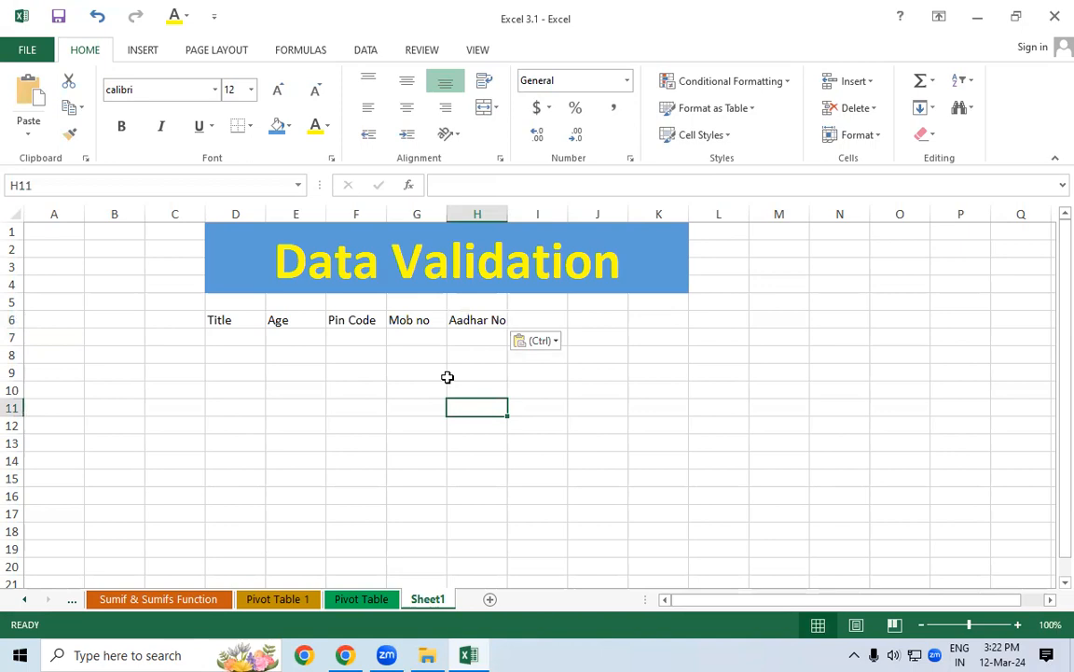
pyautogui.moveTo(234, 336); pyautogui.dragTo(238, 446)
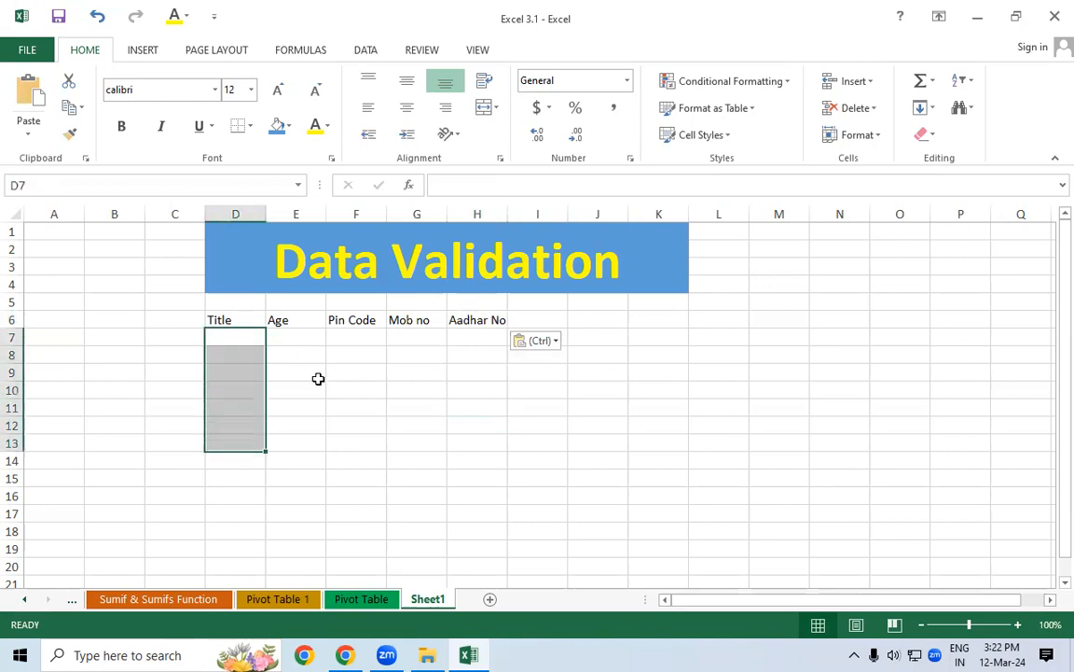
pyautogui.moveTo(297, 338); pyautogui.dragTo(304, 479)
pyautogui.click(361, 333)
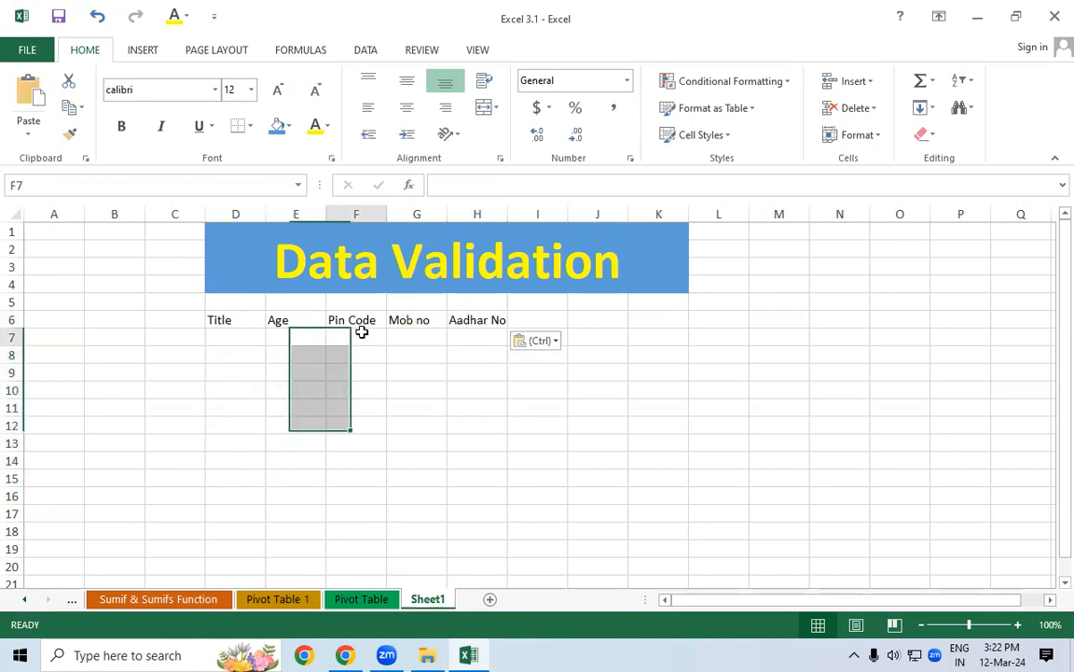
pyautogui.moveTo(362, 333); pyautogui.dragTo(353, 495)
pyautogui.moveTo(423, 339); pyautogui.dragTo(420, 469)
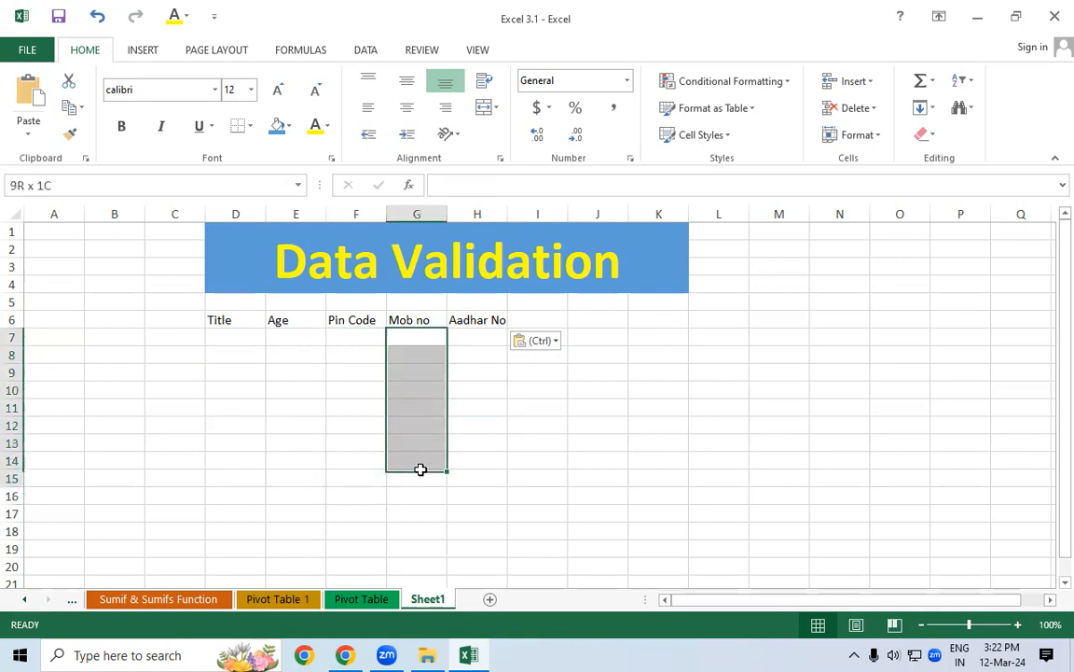
pyautogui.moveTo(481, 341); pyautogui.dragTo(482, 453)
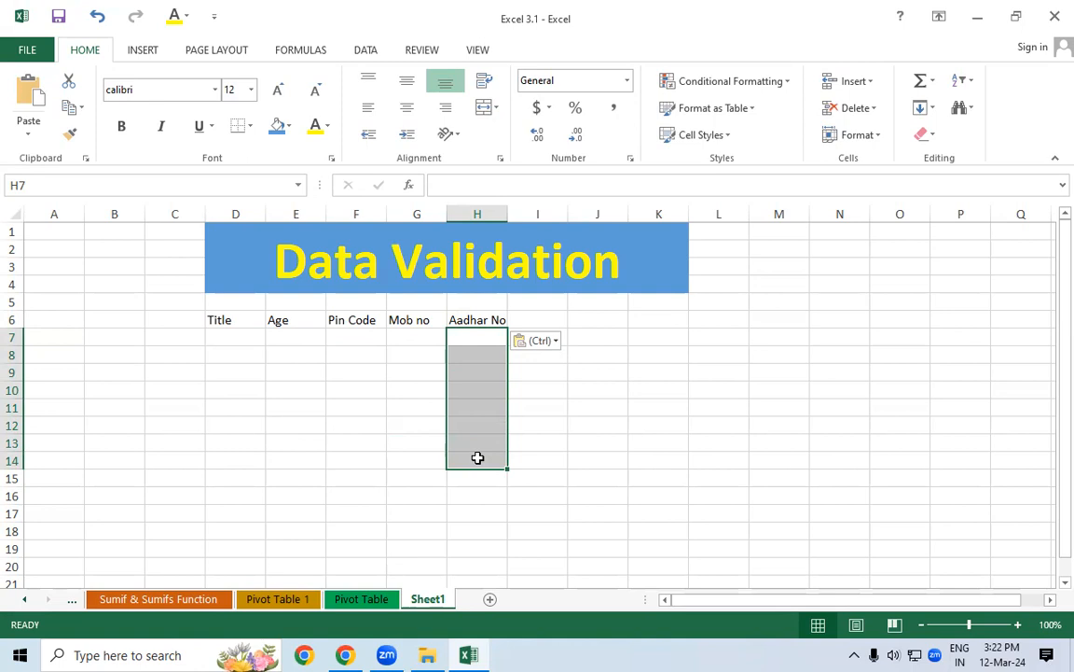
pyautogui.click(221, 340)
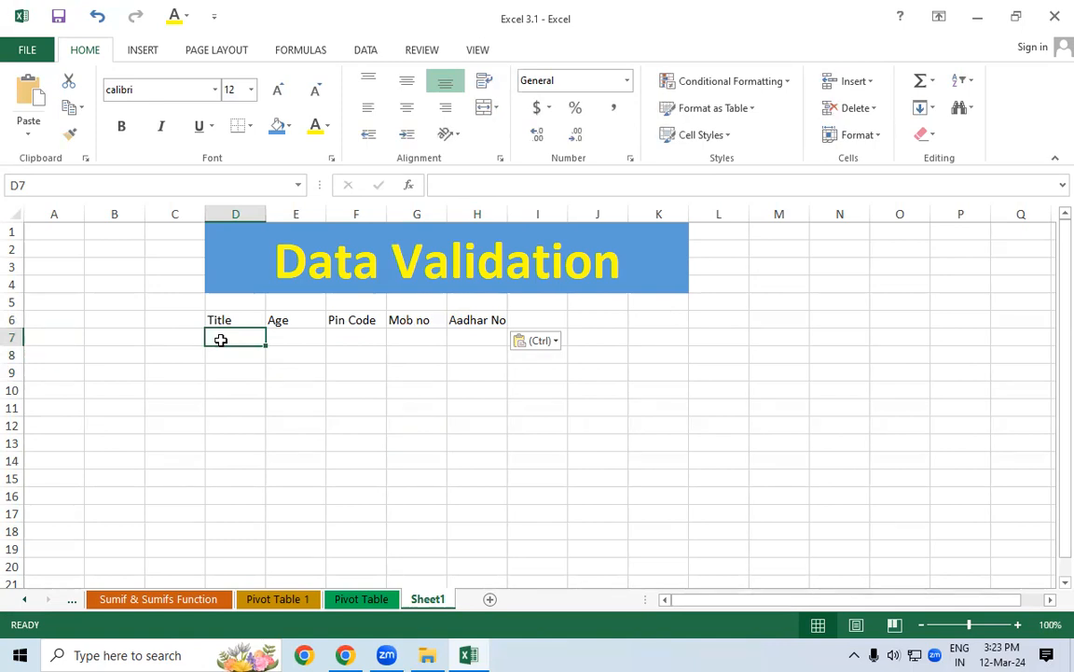
pyautogui.click(248, 389)
pyautogui.click(238, 339)
# Apply All Borders to the table range D6:H18
pyautogui.moveTo(293, 338); pyautogui.dragTo(296, 425)
pyautogui.moveTo(230, 322); pyautogui.dragTo(487, 533)
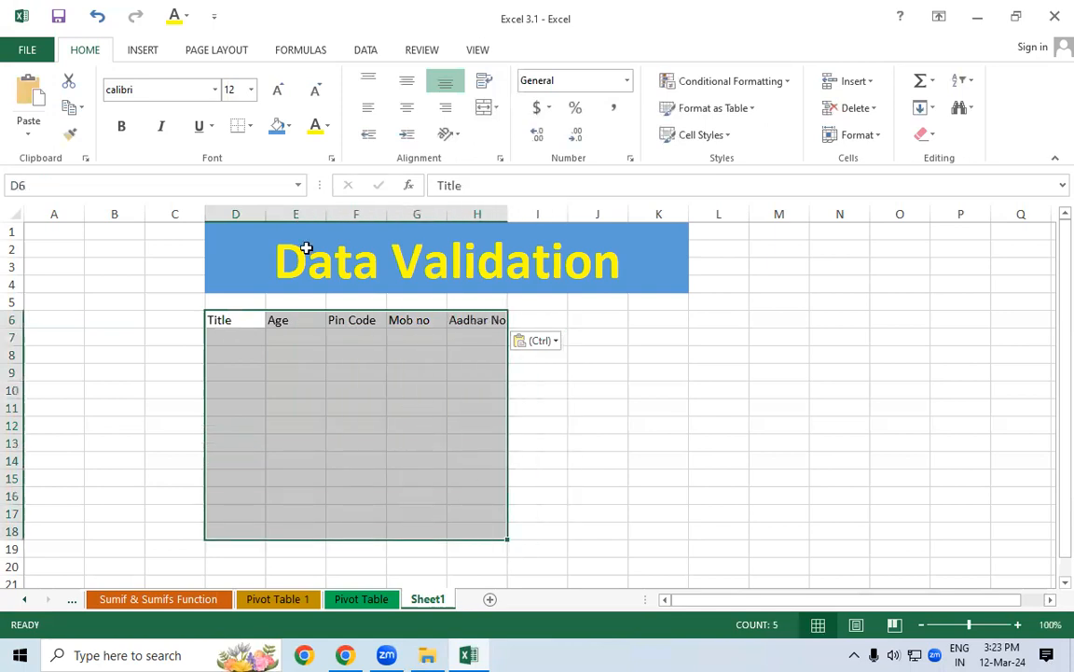
pyautogui.click(250, 125)
pyautogui.click(241, 274)
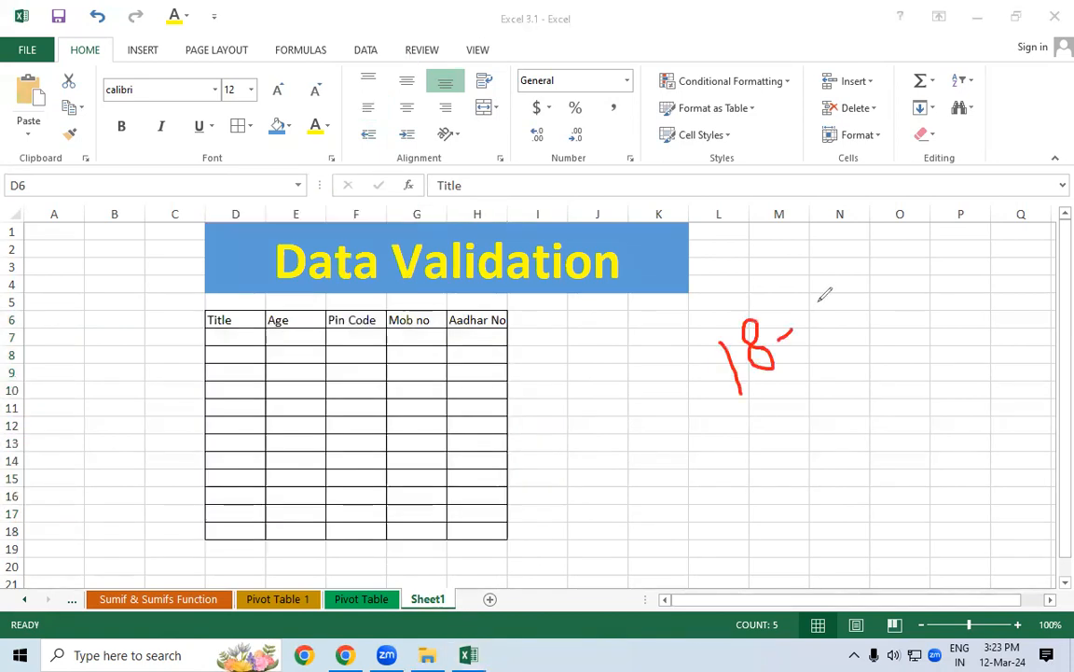
# Annotate the age limits 18 and 30 and select the first Age cell E7
pyautogui.moveTo(818, 298)
pyautogui.mouseDown()
pyautogui.moveTo(839, 291)
pyautogui.moveTo(821, 315)
pyautogui.mouseUp()
pyautogui.moveTo(851, 265); pyautogui.dragTo(846, 268)
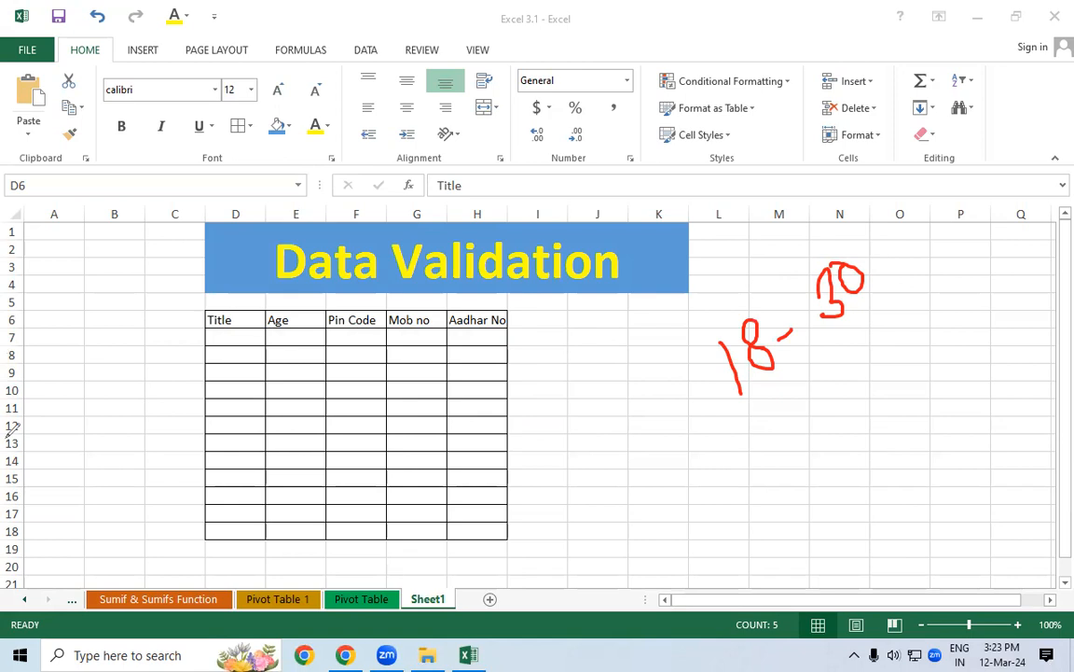
pyautogui.click(304, 322)
pyautogui.click(299, 330)
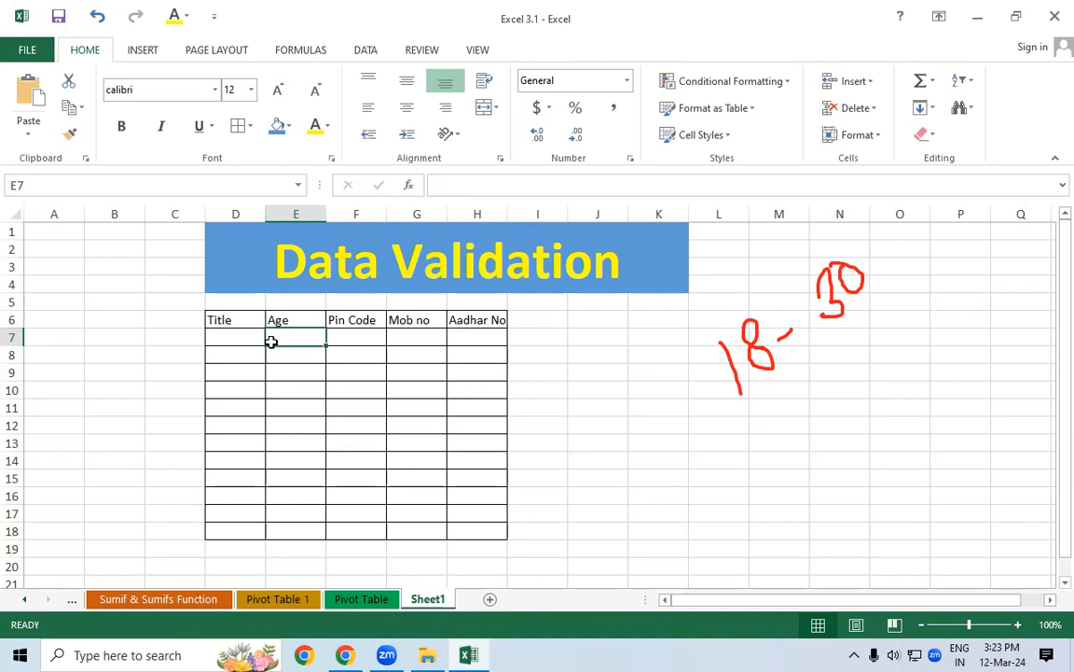
# Enter 17 in E7 and select the Pin Code cells F7:F18
pyautogui.write('17')
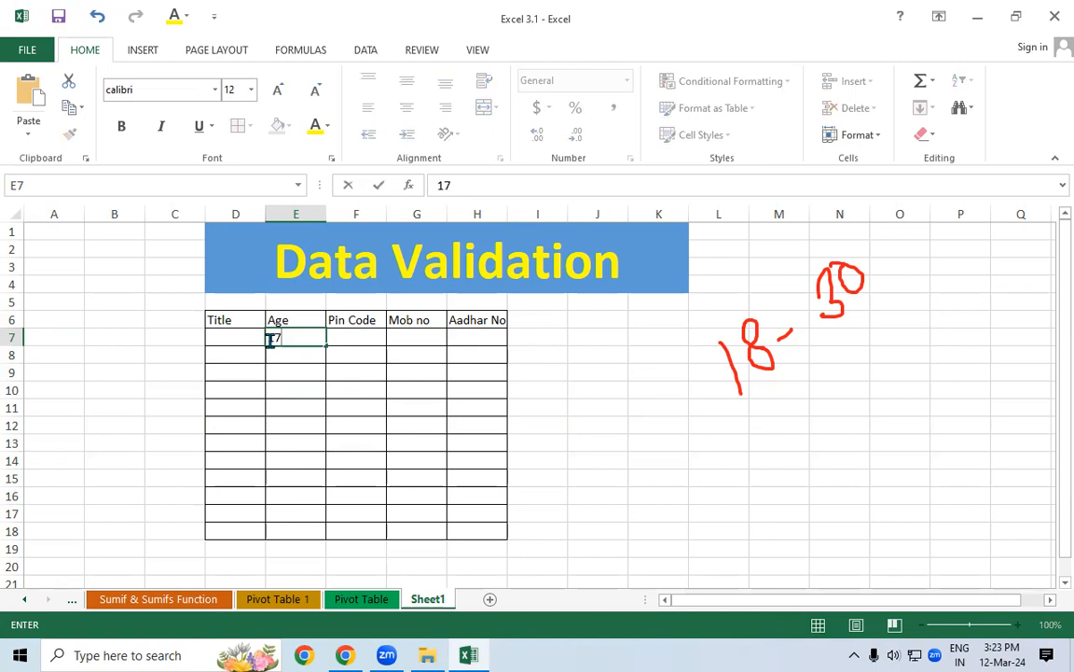
pyautogui.press('Return')
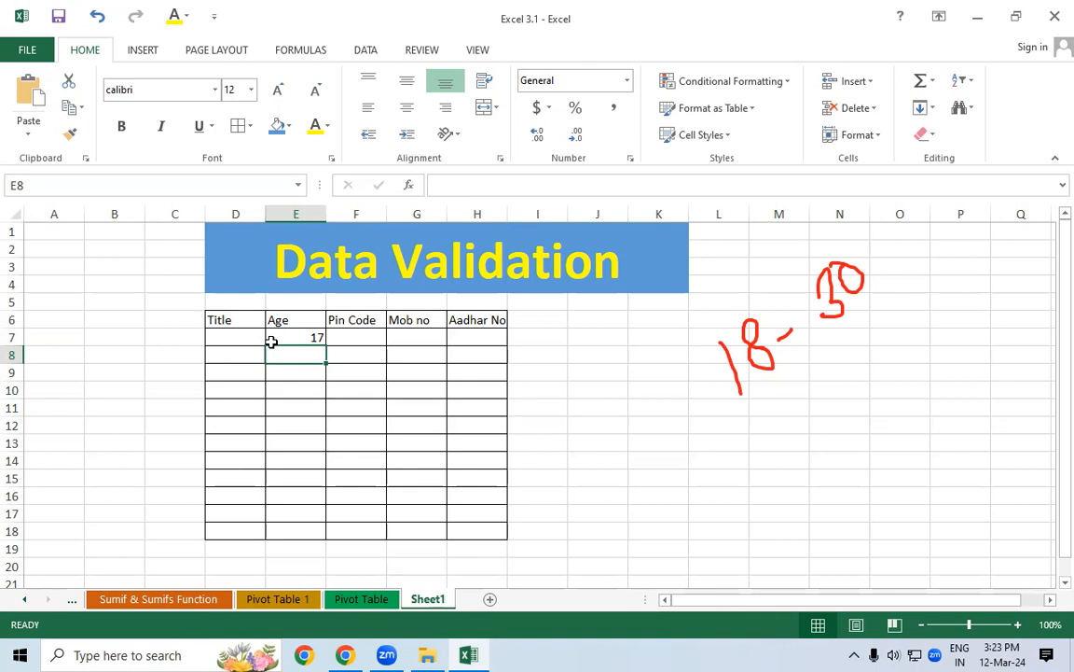
pyautogui.moveTo(354, 337); pyautogui.dragTo(373, 523)
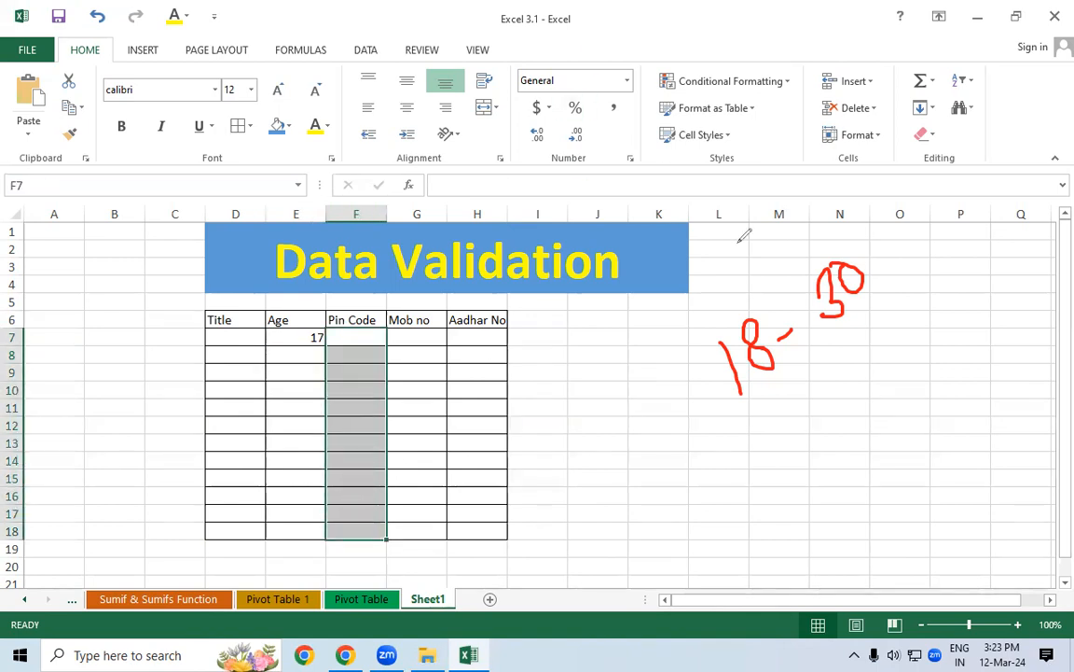
# Annotate the required lengths: Pin Code 6, Mob no 10, Aadhar No 12, then clear notes
pyautogui.moveTo(743, 218); pyautogui.dragTo(731, 250)
pyautogui.moveTo(731, 195)
pyautogui.mouseDown()
pyautogui.moveTo(749, 289)
pyautogui.moveTo(717, 242)
pyautogui.mouseUp()
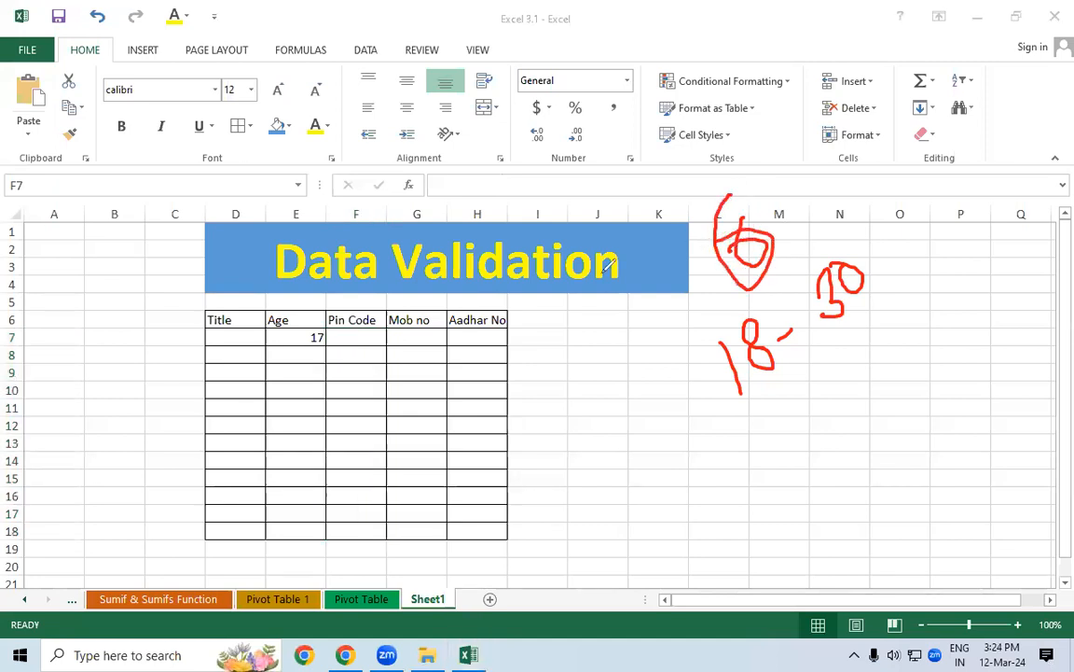
pyautogui.moveTo(605, 337)
pyautogui.mouseDown()
pyautogui.moveTo(613, 371)
pyautogui.moveTo(630, 336)
pyautogui.mouseUp()
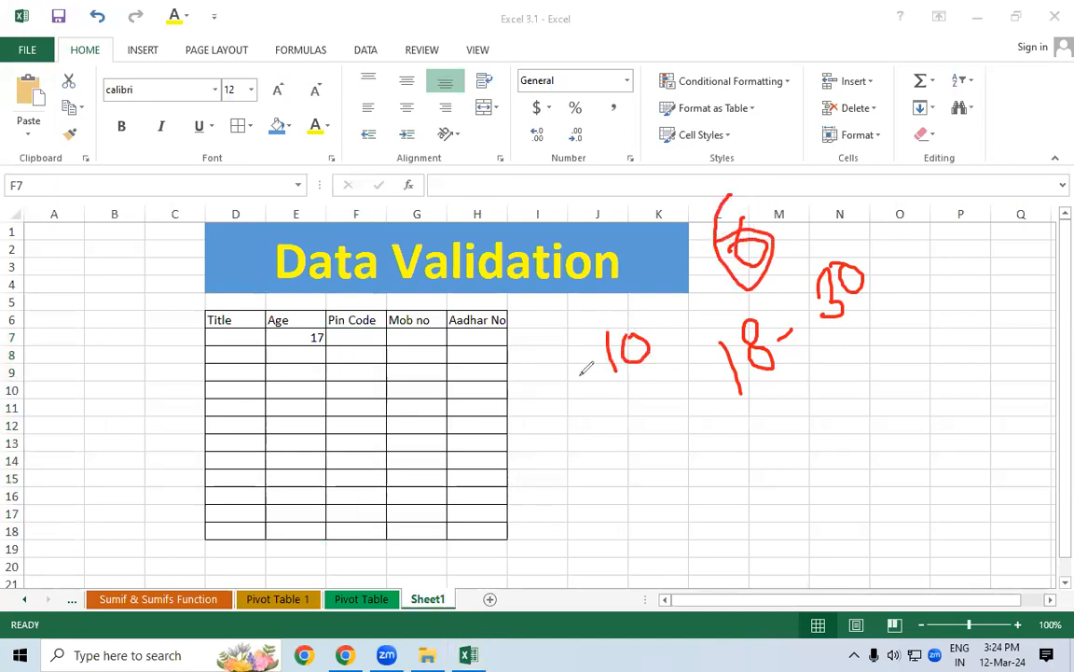
pyautogui.moveTo(633, 405); pyautogui.dragTo(643, 452)
pyautogui.moveTo(667, 387); pyautogui.dragTo(675, 430)
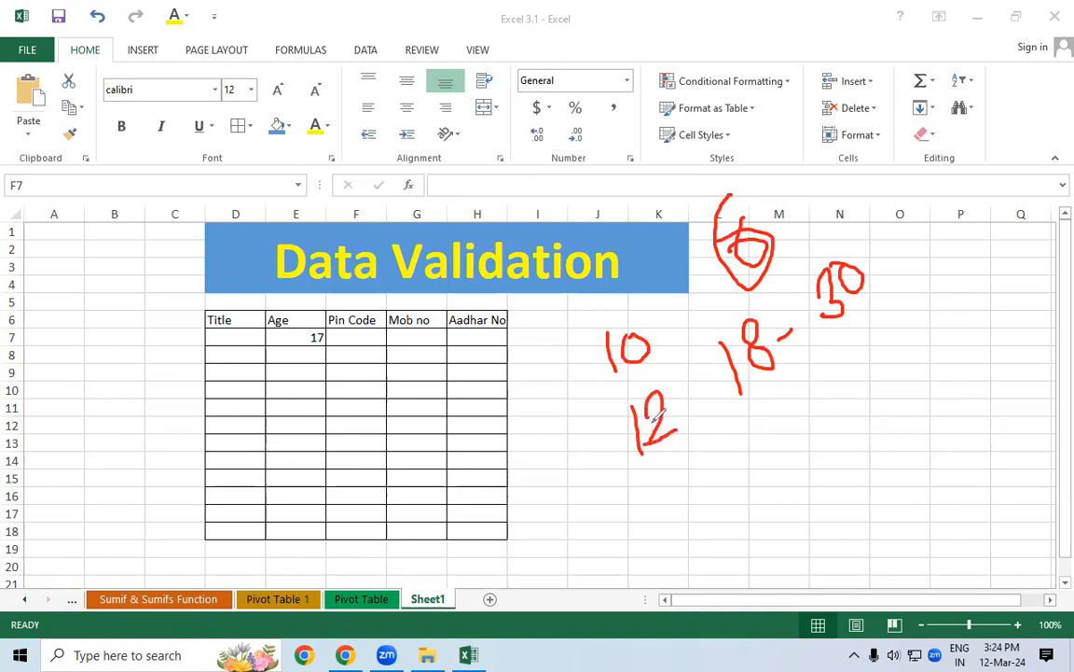
pyautogui.moveTo(411, 339); pyautogui.dragTo(413, 430)
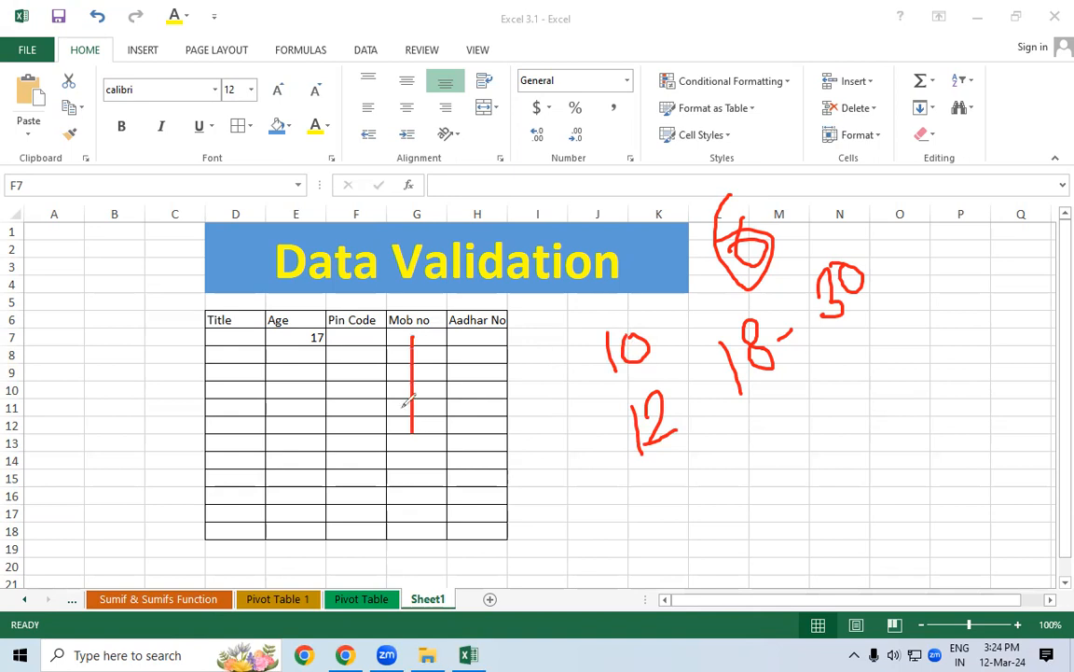
pyautogui.moveTo(472, 343); pyautogui.dragTo(487, 462)
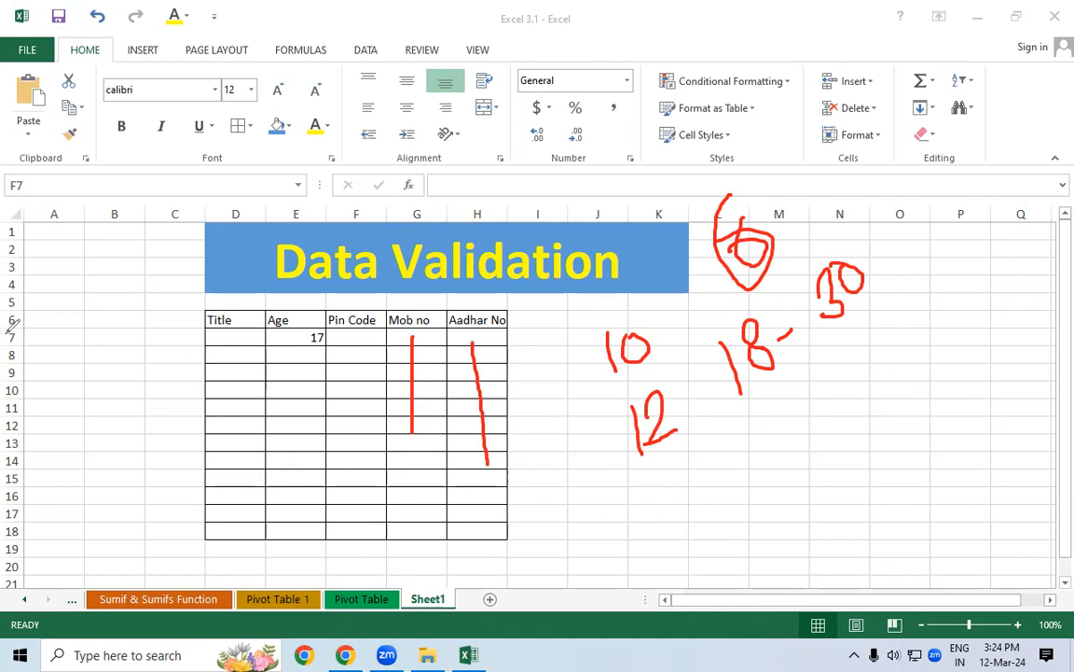
pyautogui.moveTo(277, 282); pyautogui.dragTo(541, 292)
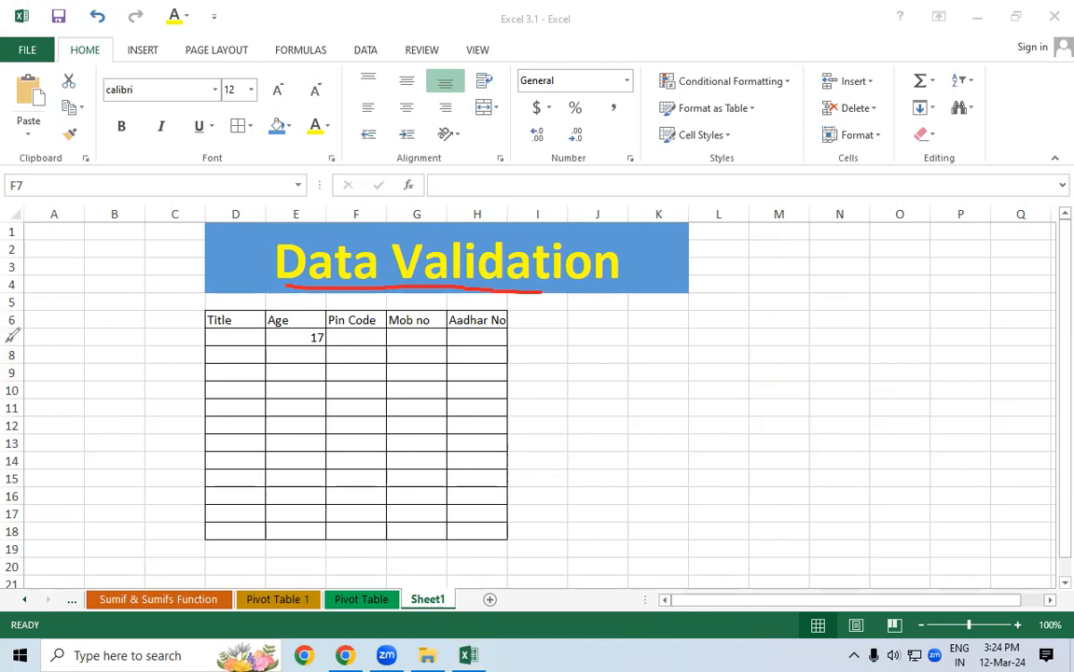
pyautogui.click(66, 555)
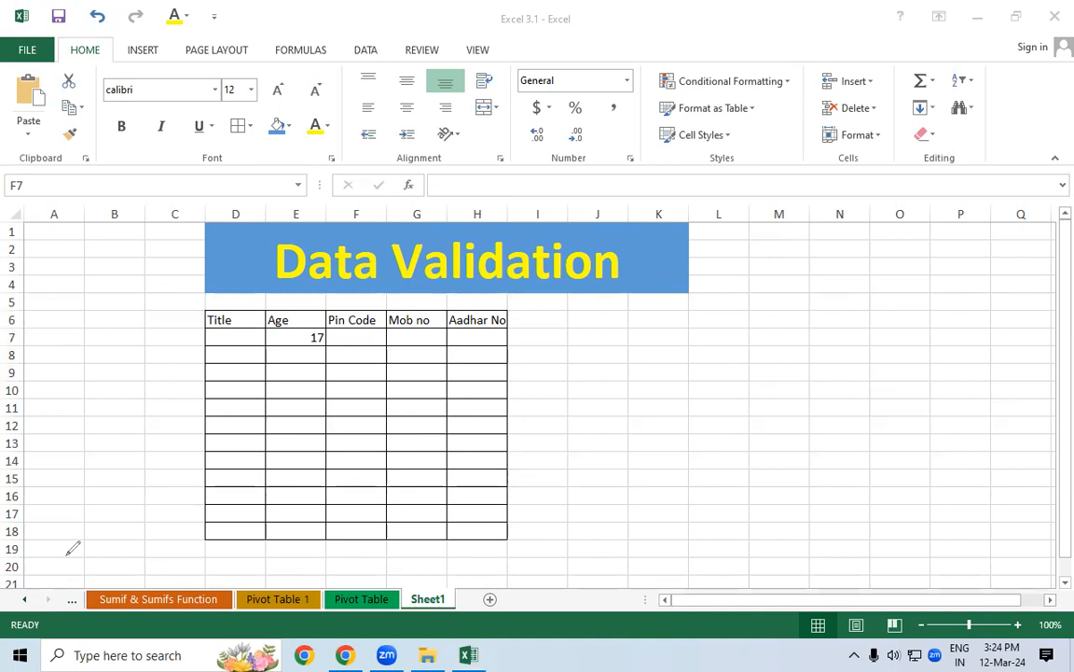
# Type Mr., Mrs. and Km. into B5, B6 and B7, then select Title cells D7:D18
pyautogui.click(114, 301)
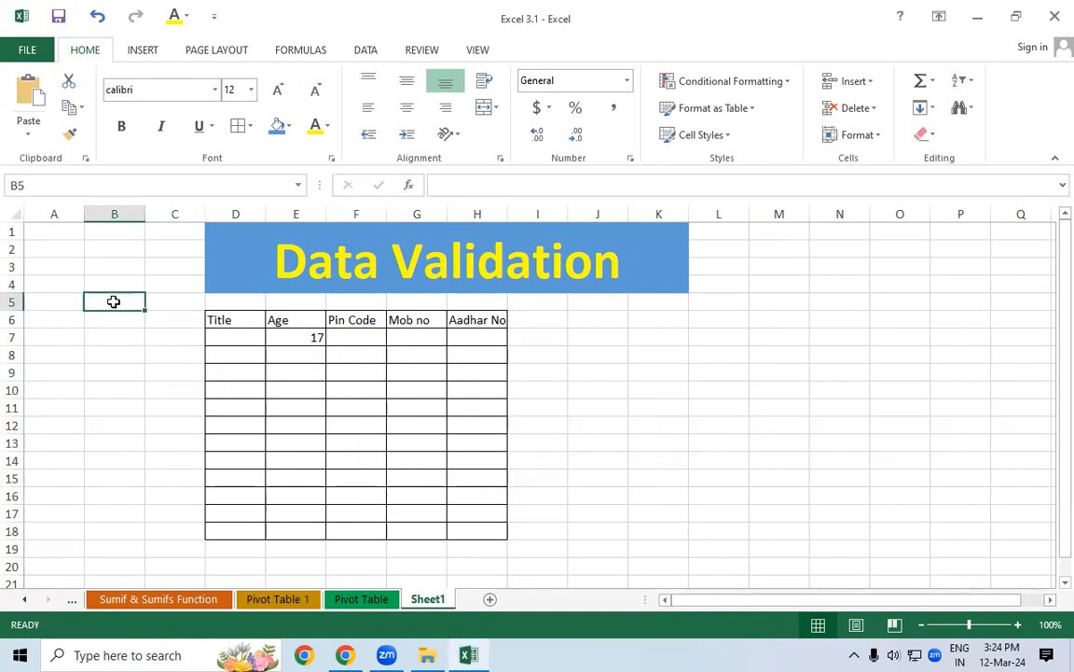
pyautogui.write('Mr.')
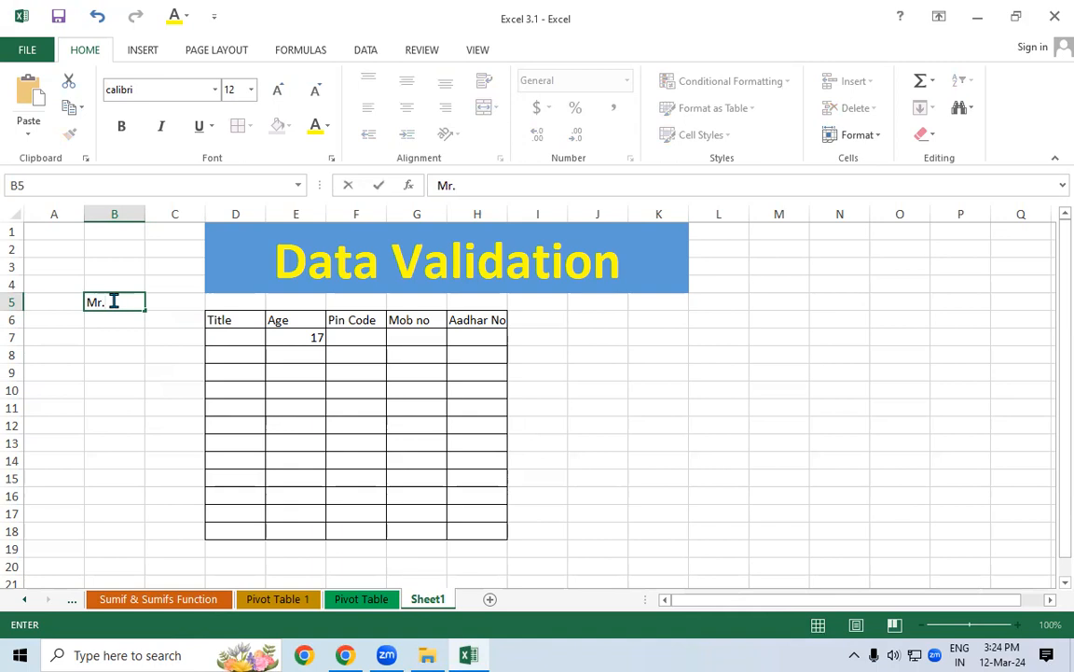
pyautogui.press('Return')
pyautogui.write('Mr.')
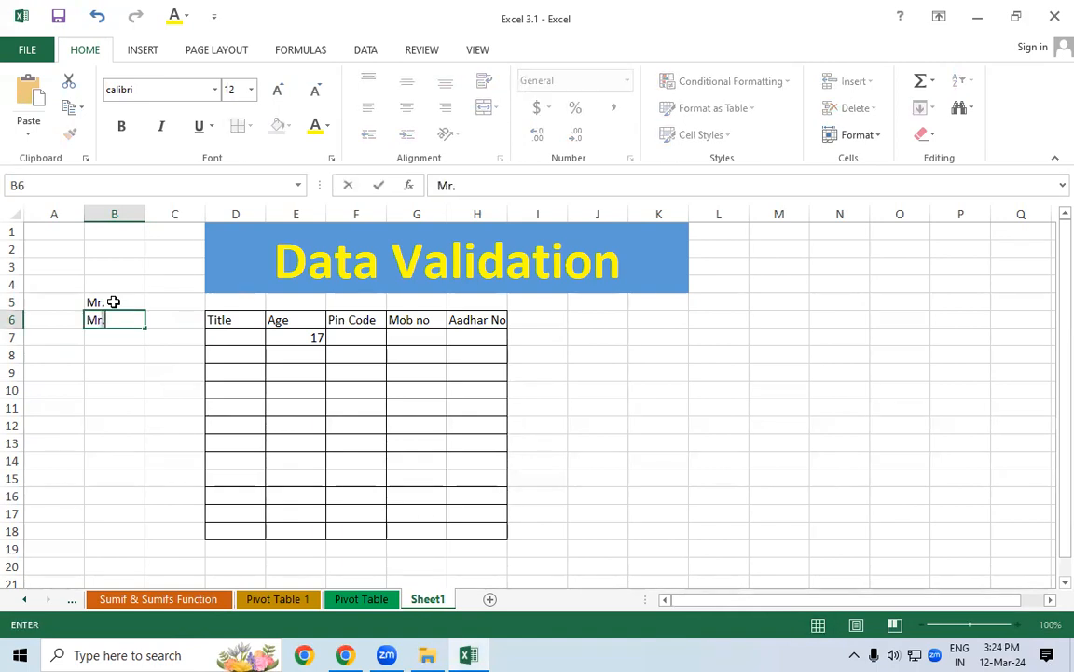
pyautogui.write('.')
pyautogui.press('Return')
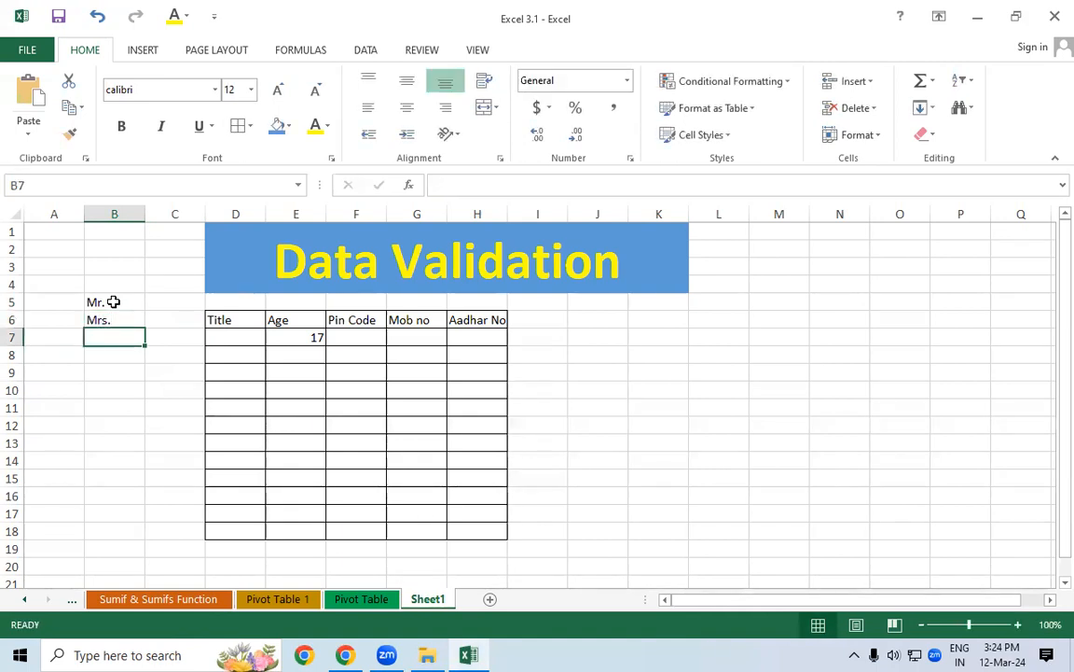
pyautogui.write('Km.')
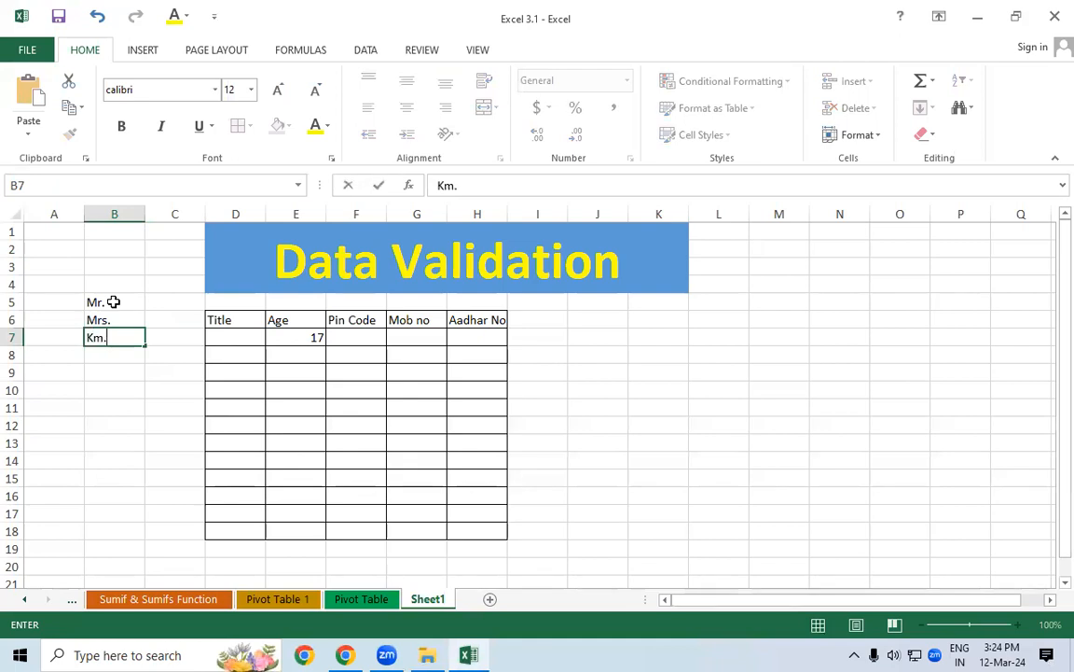
pyautogui.press('Return')
pyautogui.moveTo(112, 302); pyautogui.dragTo(121, 341)
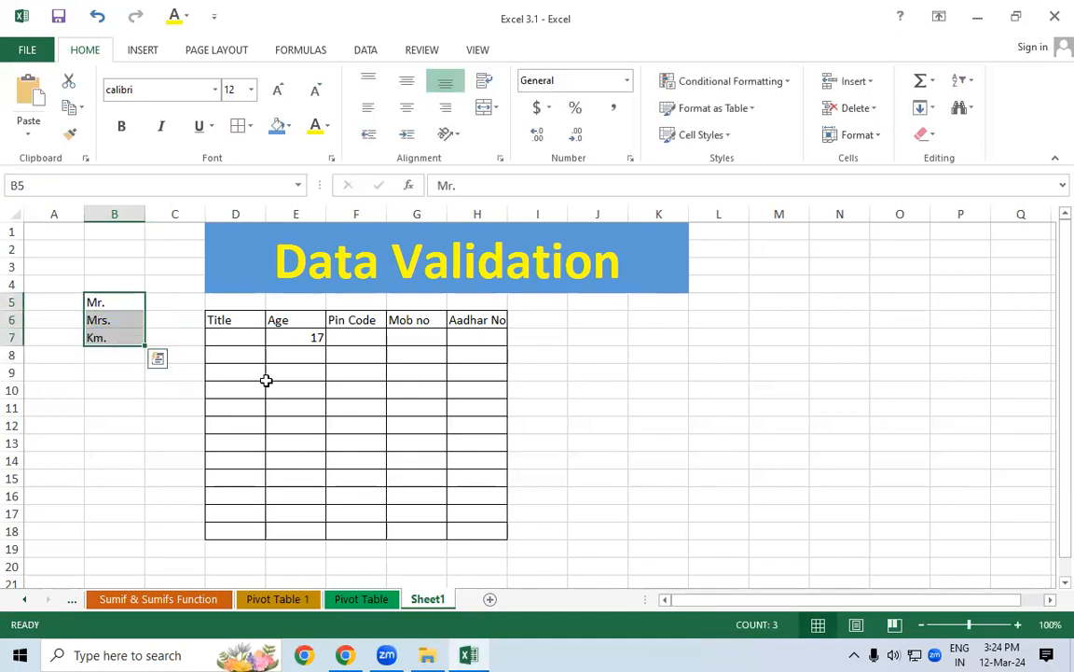
pyautogui.moveTo(241, 336); pyautogui.dragTo(237, 532)
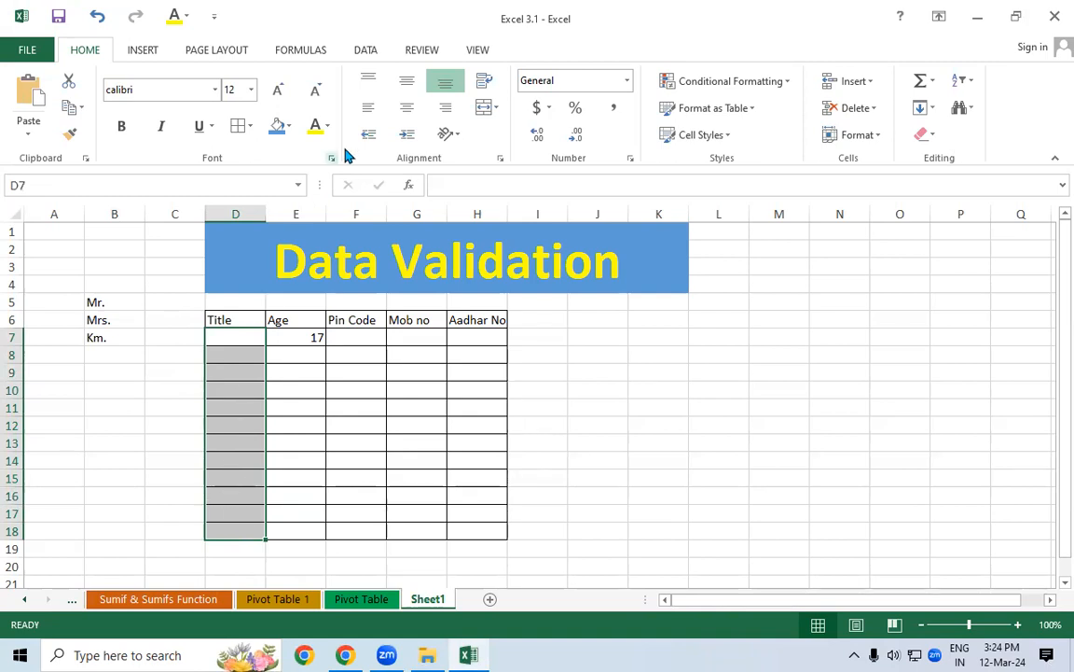
# Open Data Validation from the Data tab and look over its Input Message and Error Alert tabs
pyautogui.click(373, 54)
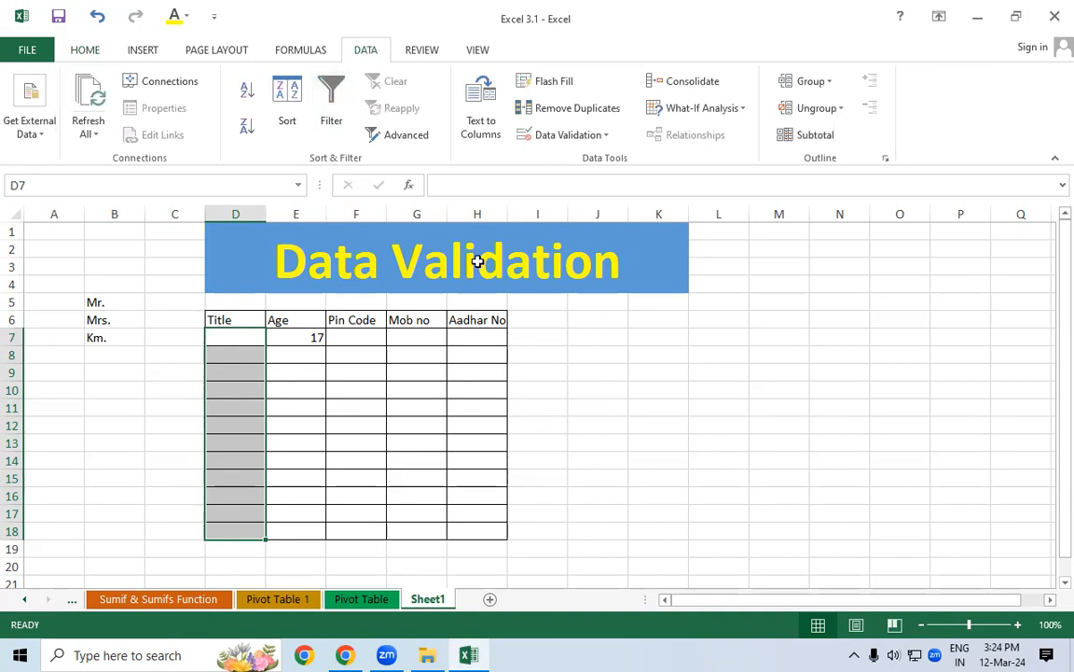
pyautogui.click(542, 138)
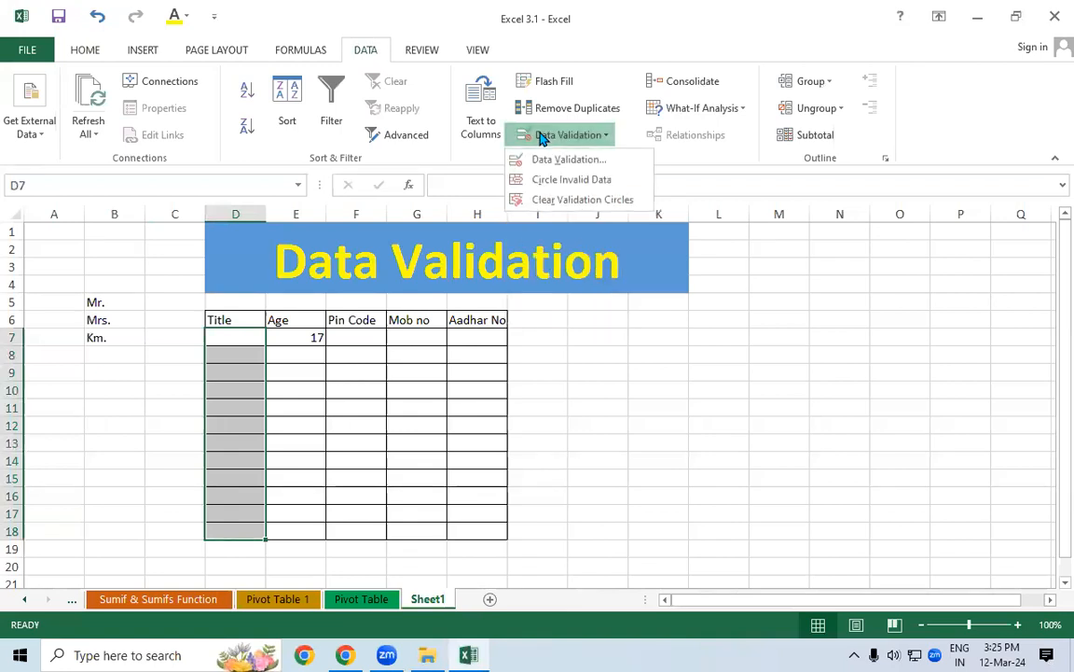
pyautogui.click(563, 163)
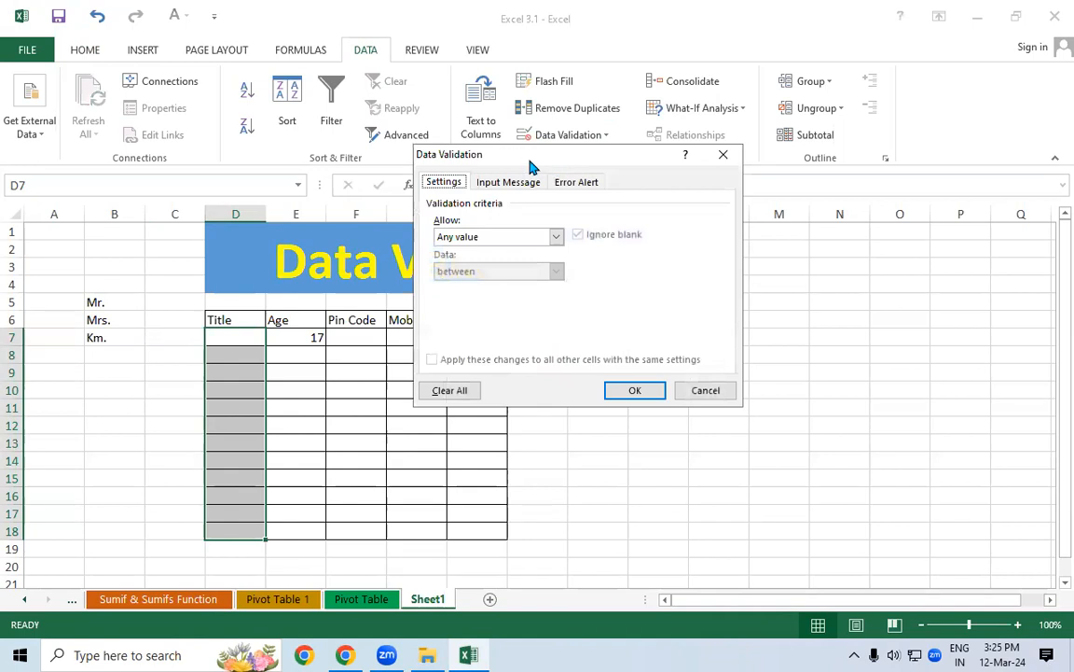
pyautogui.moveTo(533, 166); pyautogui.dragTo(621, 64)
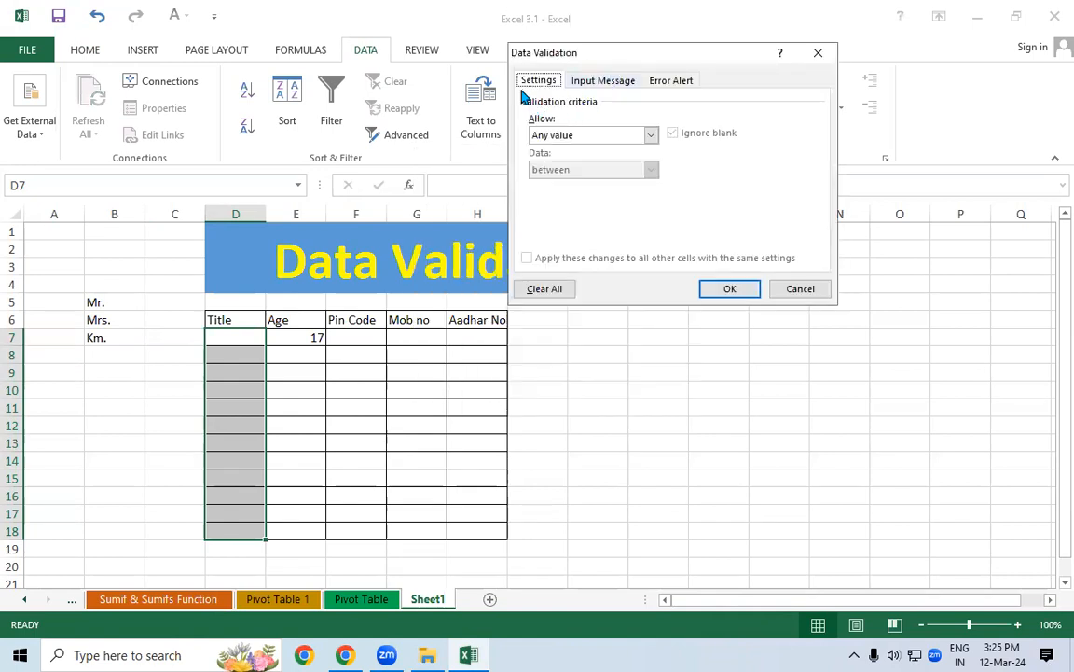
pyautogui.click(599, 85)
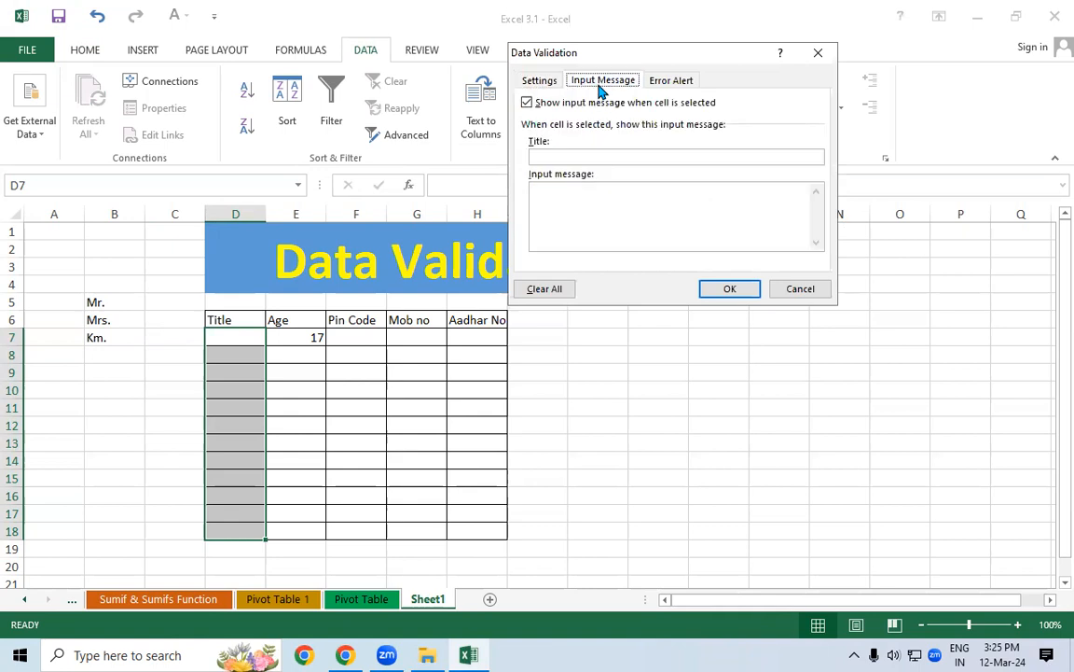
pyautogui.click(684, 83)
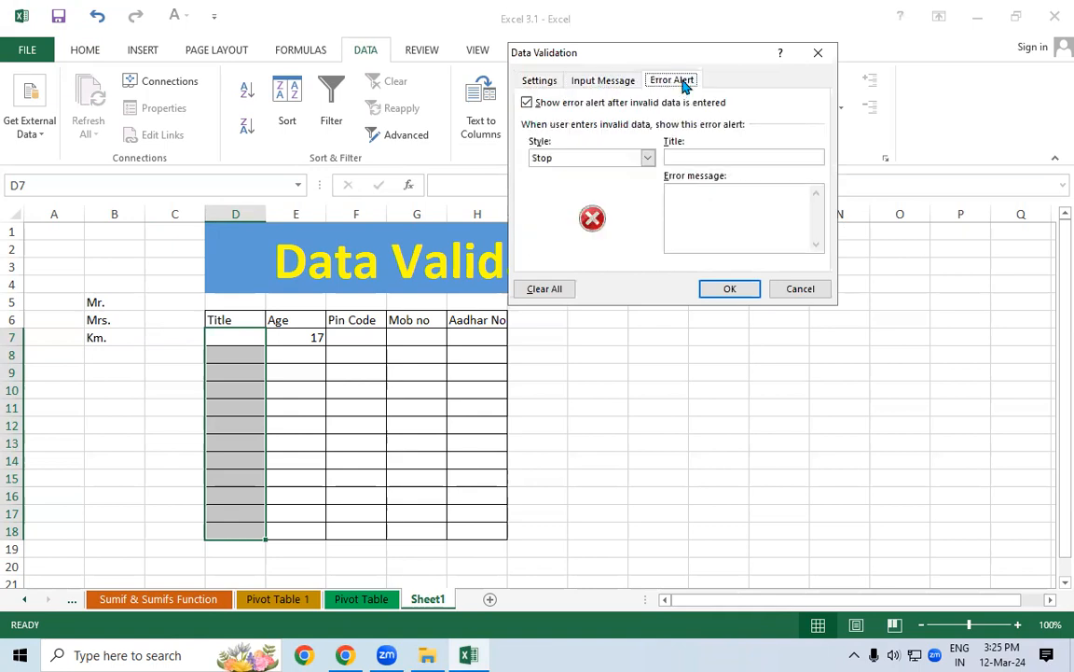
pyautogui.click(547, 83)
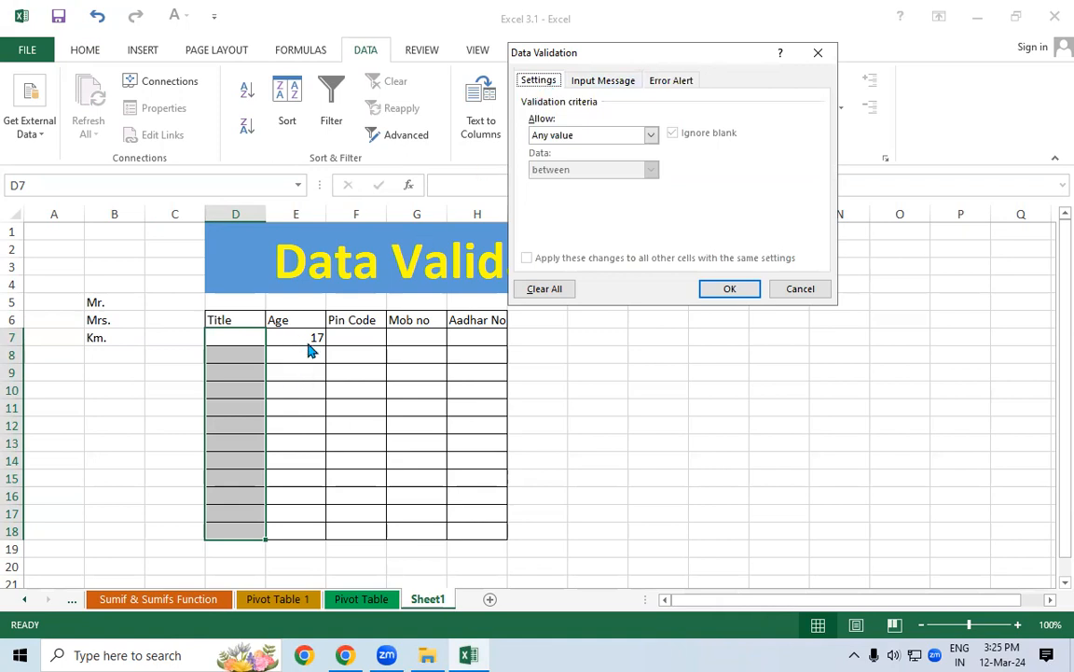
pyautogui.click(608, 82)
pyautogui.click(681, 80)
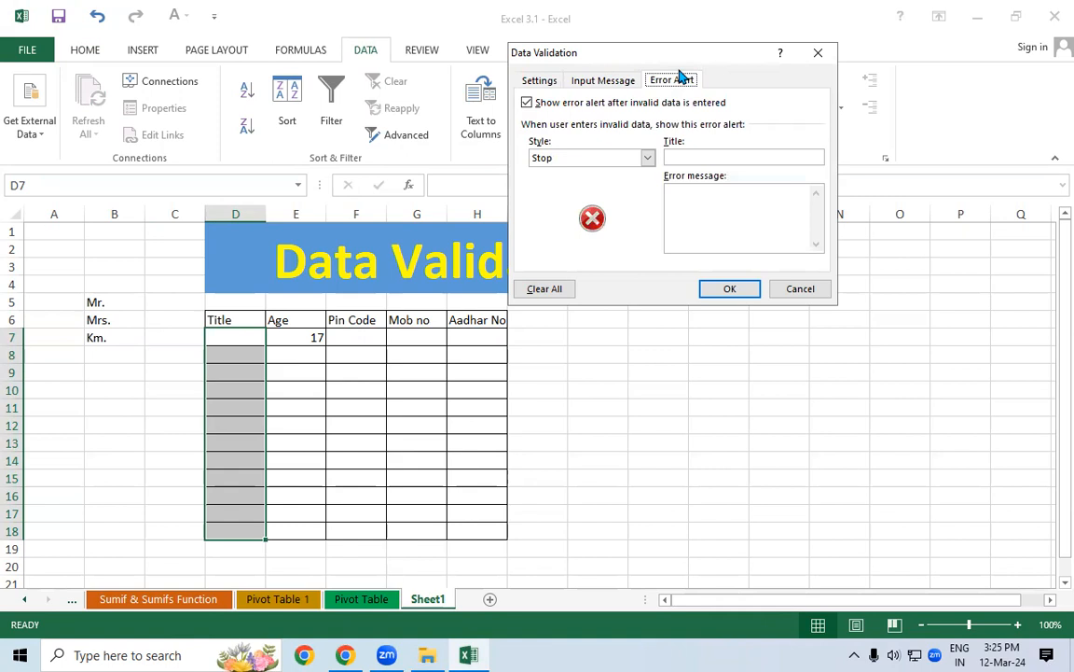
pyautogui.click(541, 82)
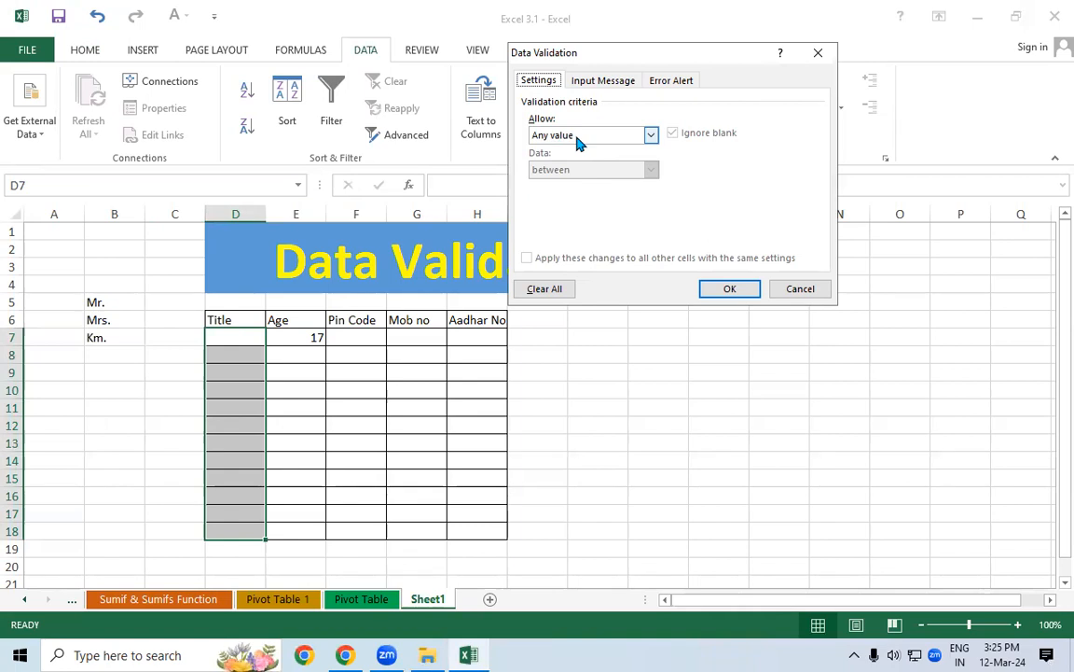
# Set Allow to List with the source range =$B$5:$B$7
pyautogui.click(651, 136)
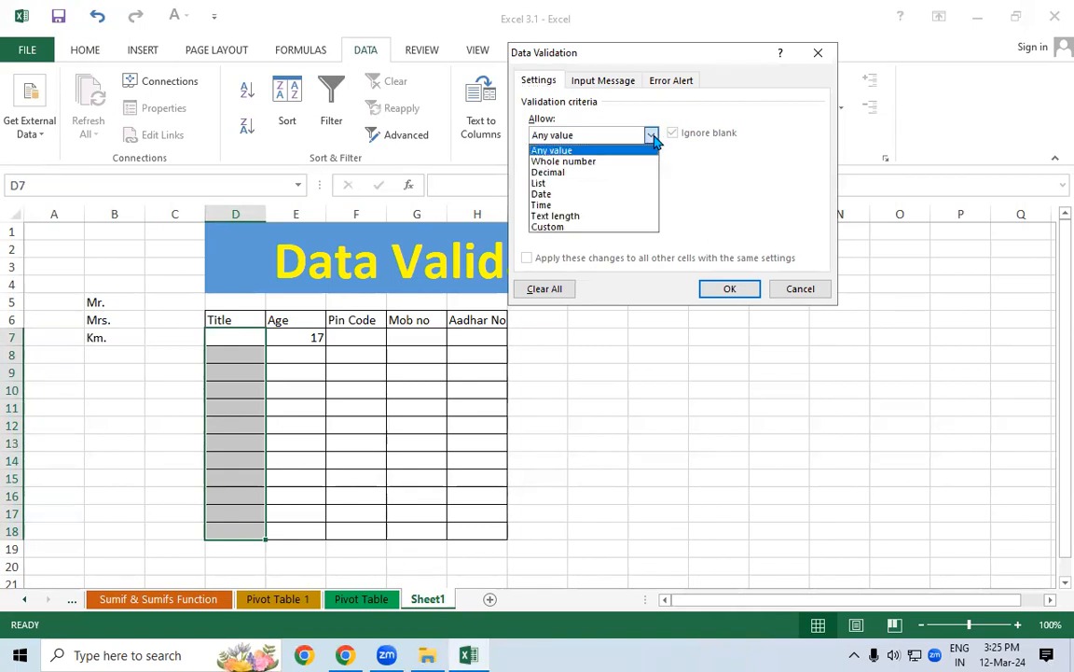
pyautogui.click(555, 184)
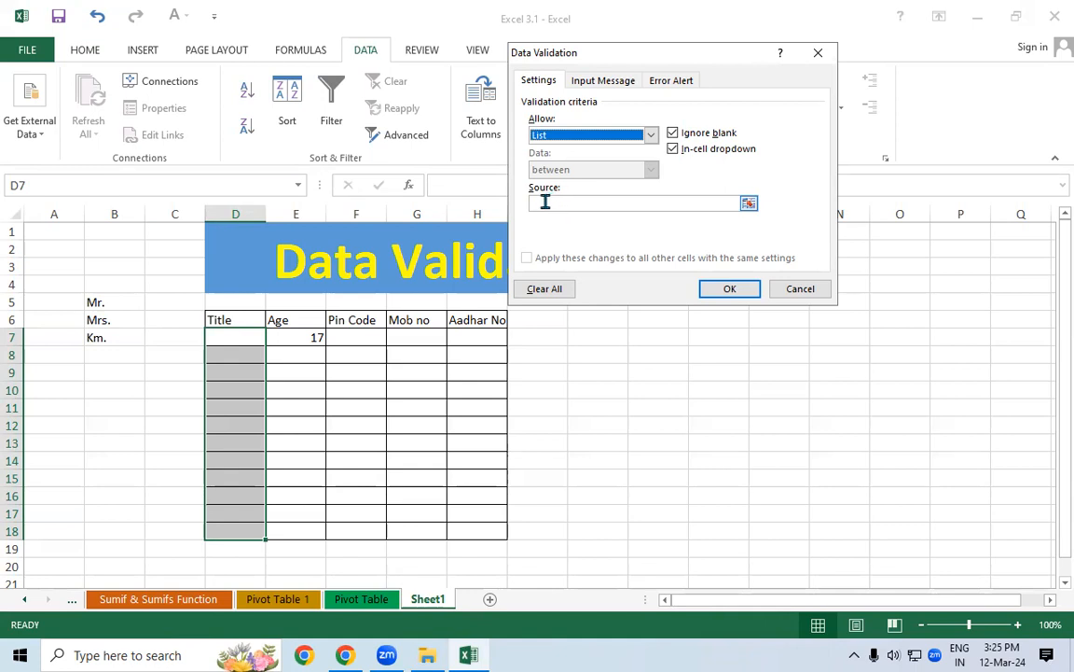
pyautogui.click(612, 203)
pyautogui.moveTo(108, 304); pyautogui.dragTo(105, 338)
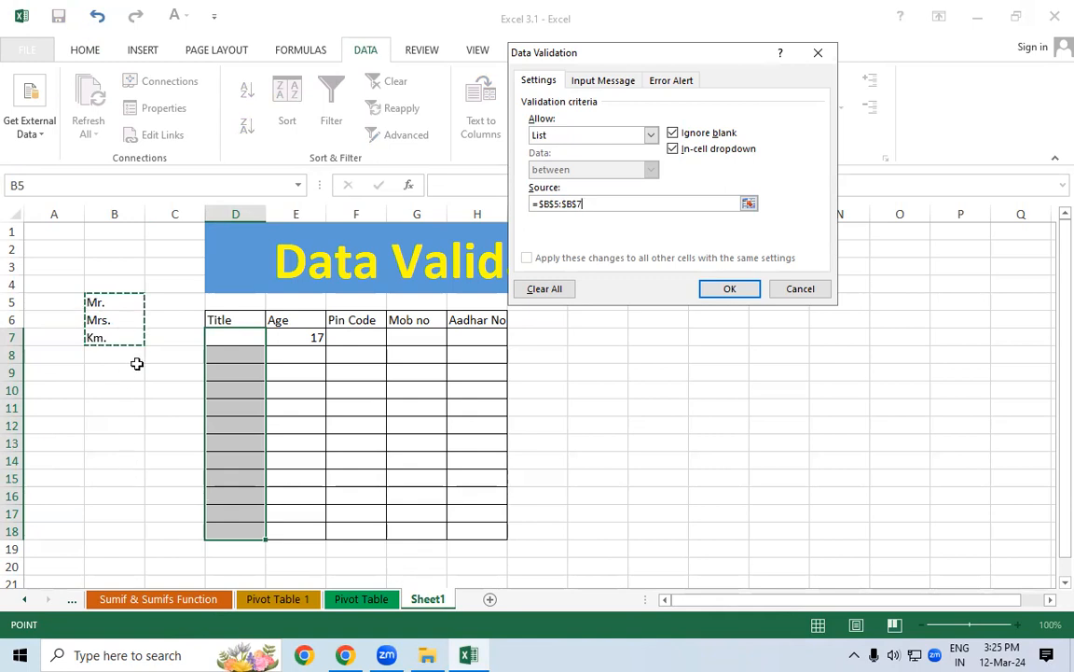
# Apply the list rule and check Title cells D8–D11 show the dropdown while E10 does not
pyautogui.click(729, 290)
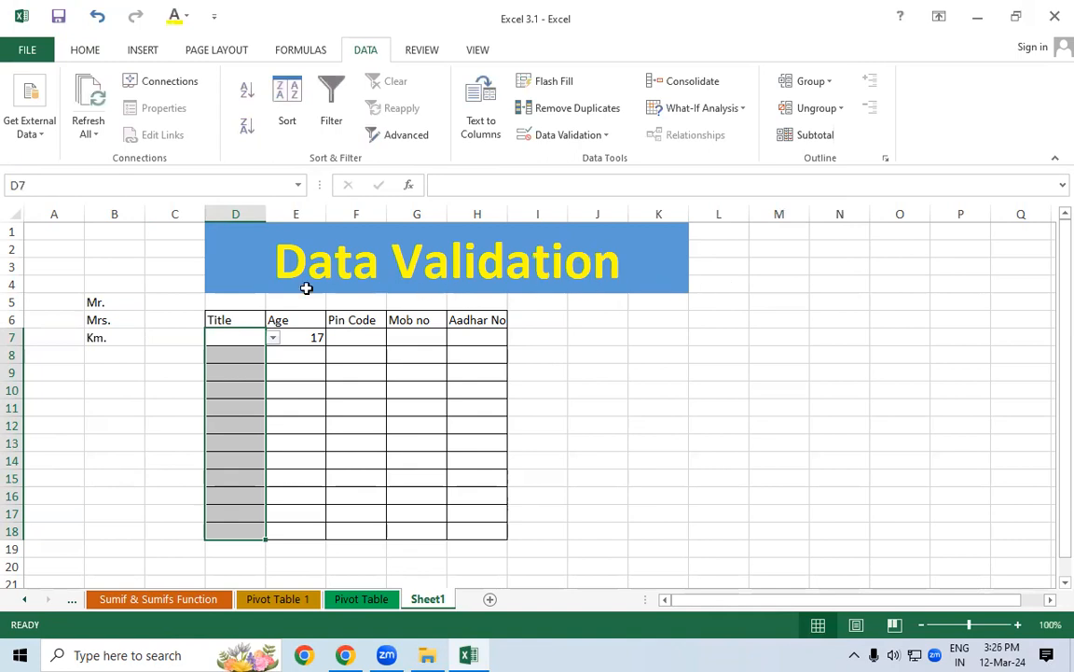
pyautogui.click(254, 350)
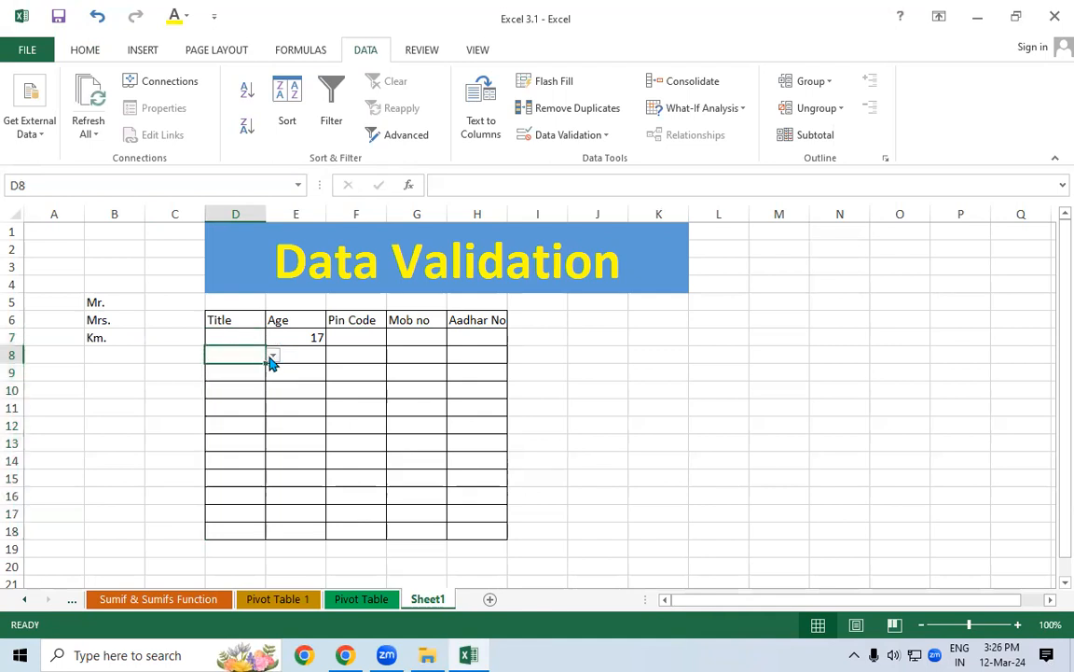
pyautogui.click(258, 396)
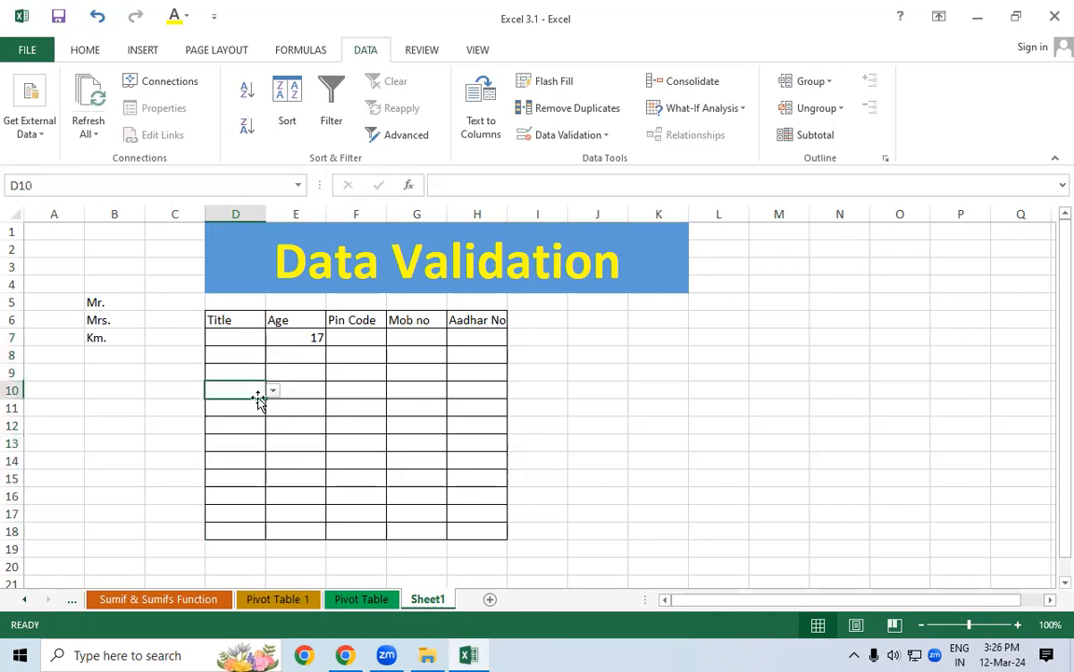
pyautogui.click(312, 392)
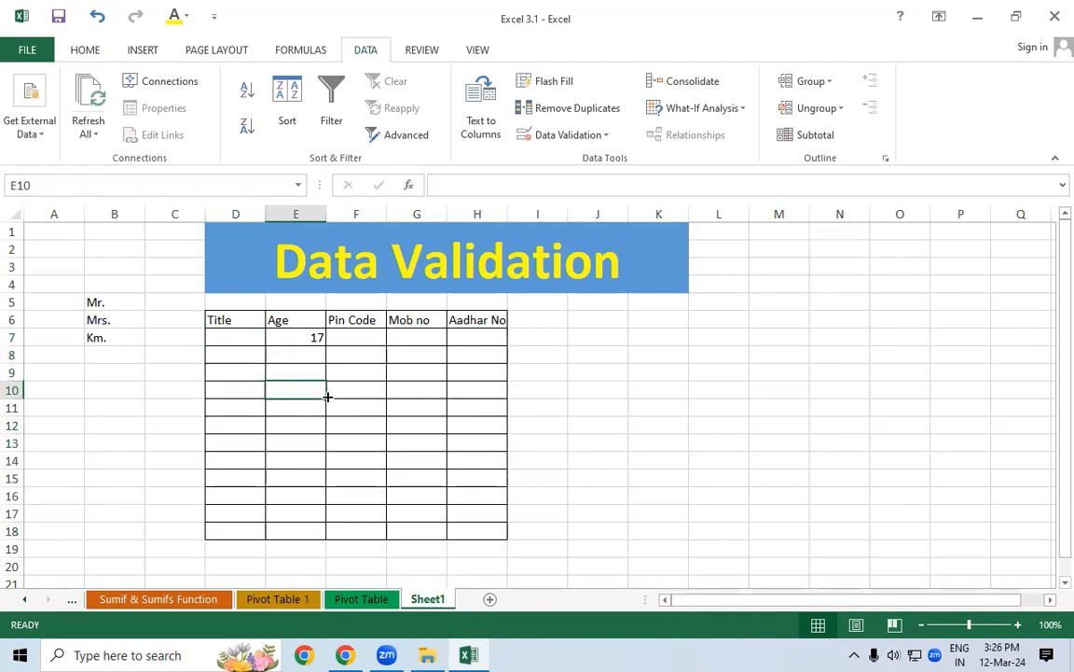
pyautogui.click(235, 387)
pyautogui.click(240, 411)
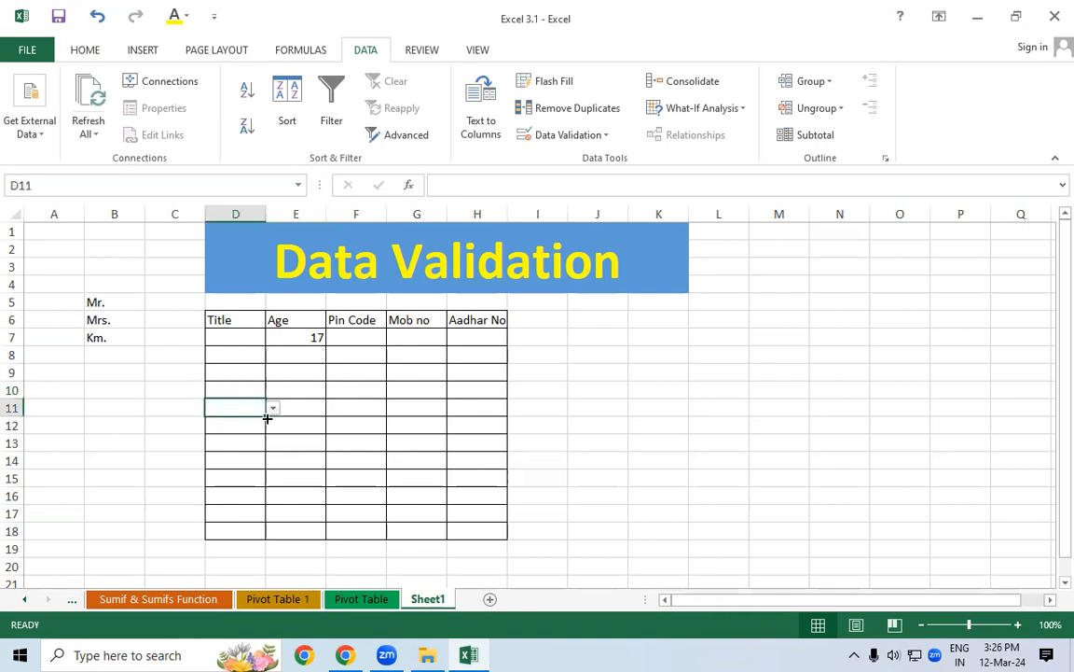
pyautogui.click(235, 341)
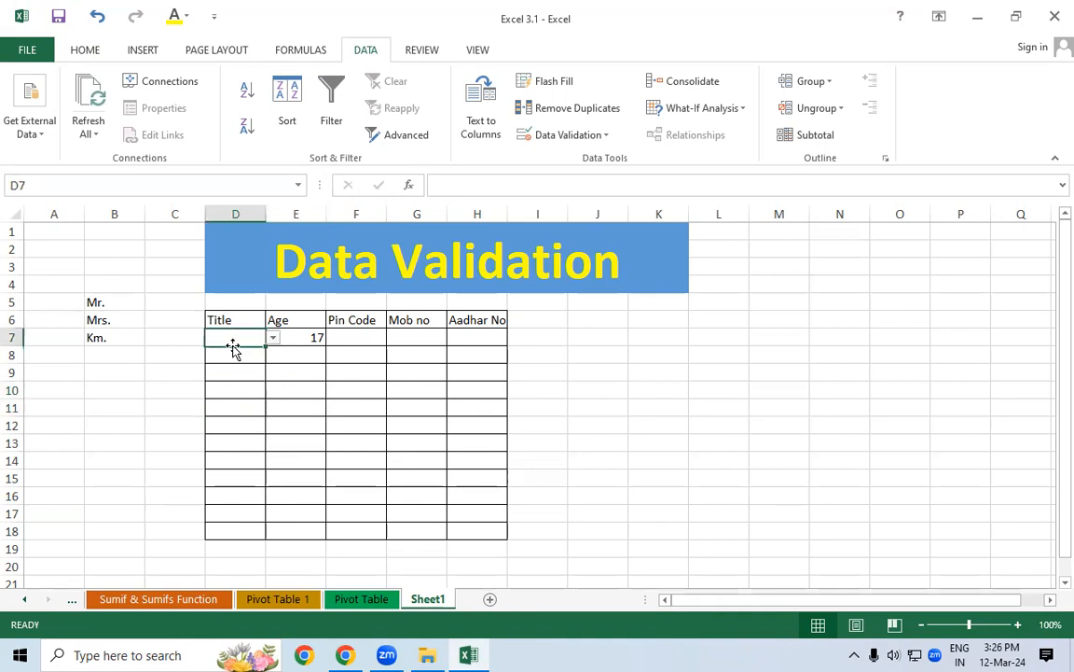
# Pick Mrs. for D7, Mr. for D8 and Km. for D9 from the dropdowns
pyautogui.click(273, 337)
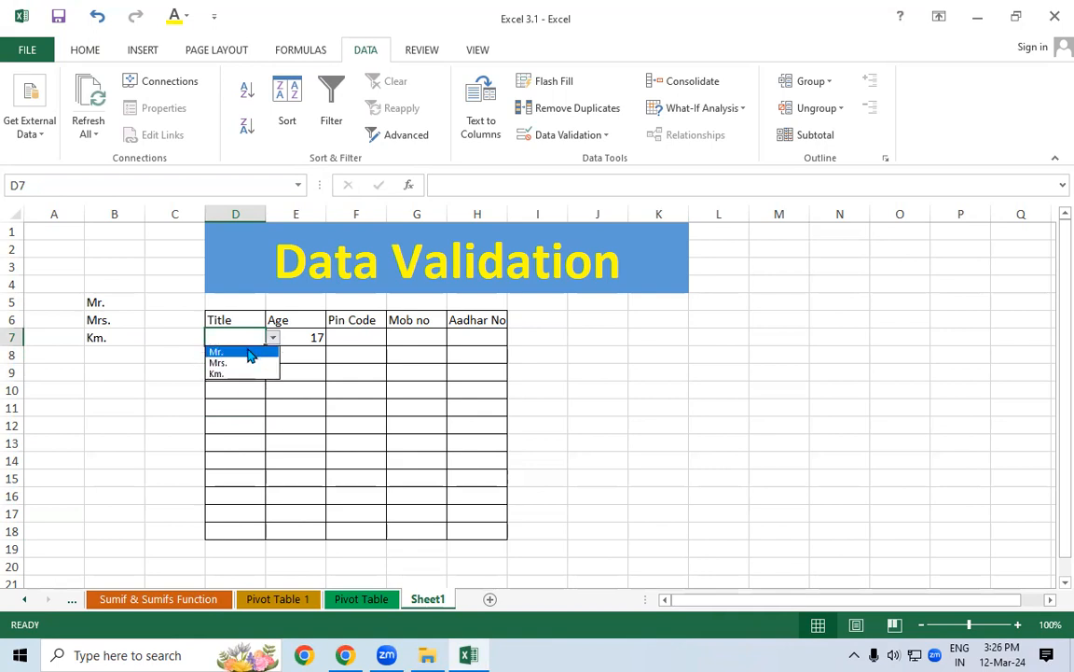
pyautogui.click(244, 363)
pyautogui.click(248, 360)
pyautogui.click(273, 359)
pyautogui.click(247, 368)
pyautogui.click(247, 370)
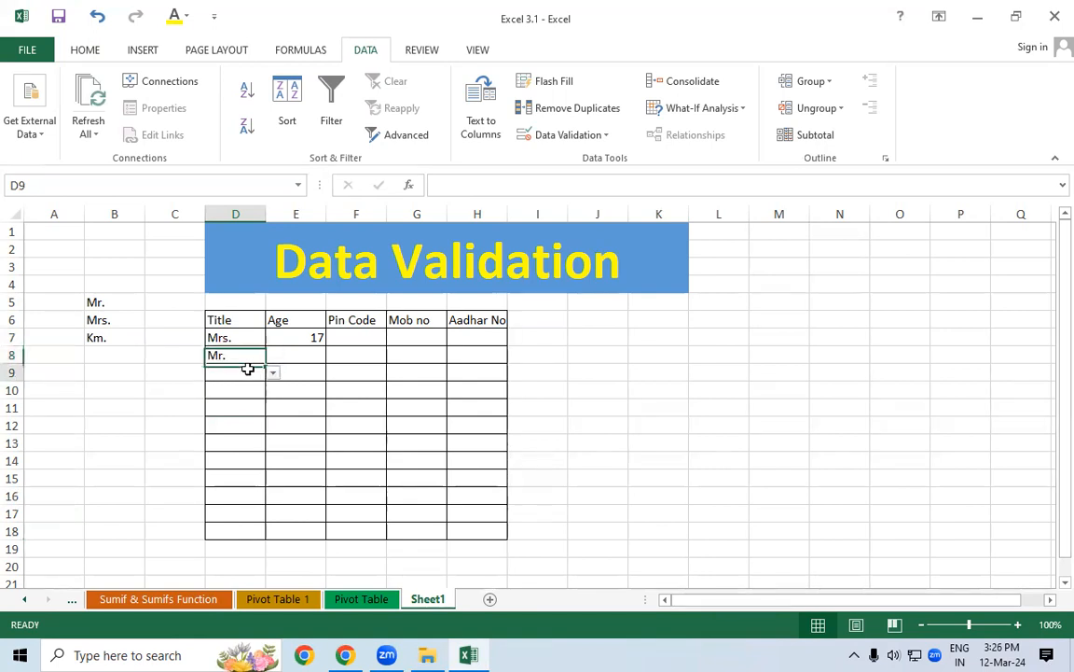
pyautogui.click(272, 372)
pyautogui.click(229, 411)
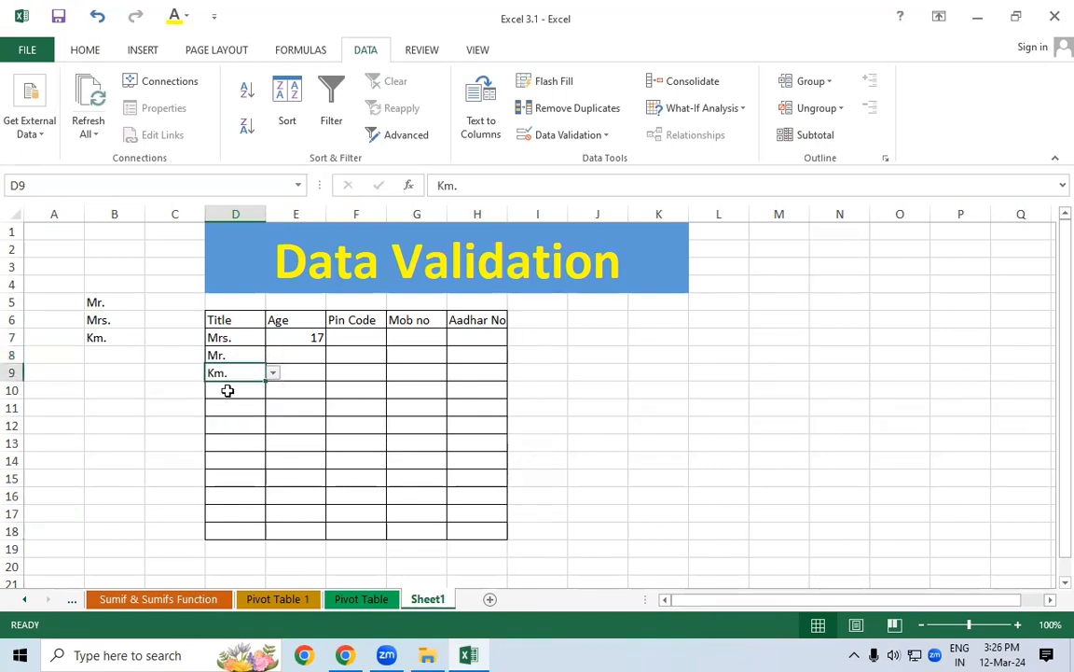
pyautogui.click(227, 390)
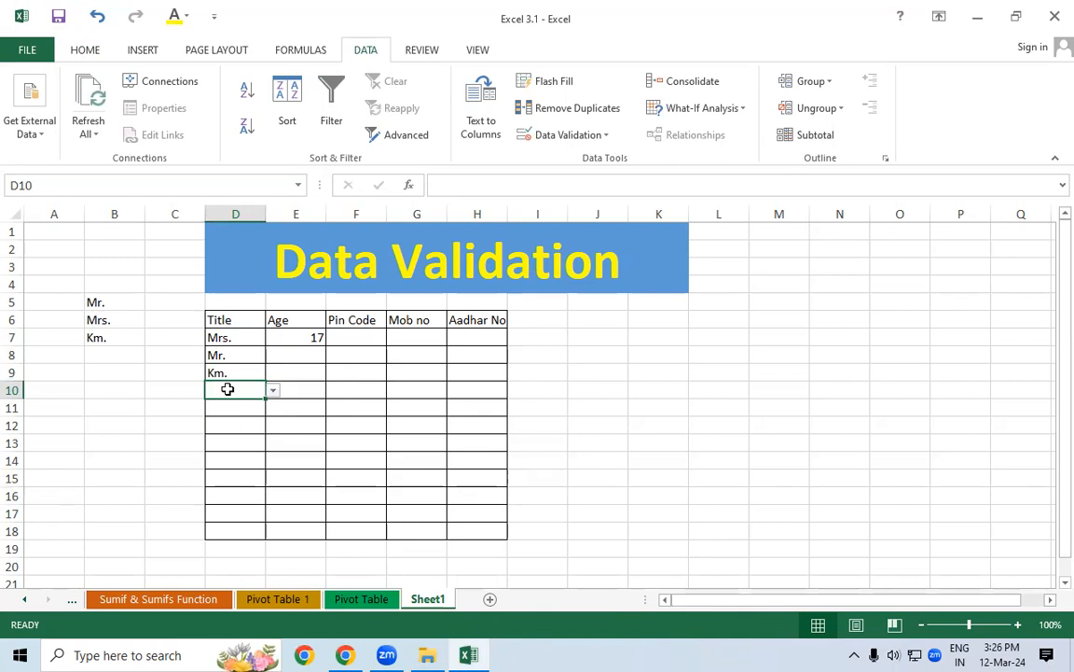
# Pick Mrs. for D10 and D11, and Mr. for D12 and D13
pyautogui.click(274, 390)
pyautogui.click(257, 415)
pyautogui.click(244, 407)
pyautogui.click(274, 408)
pyautogui.click(260, 432)
pyautogui.click(245, 429)
pyautogui.click(274, 425)
pyautogui.click(244, 439)
pyautogui.click(240, 442)
pyautogui.click(274, 443)
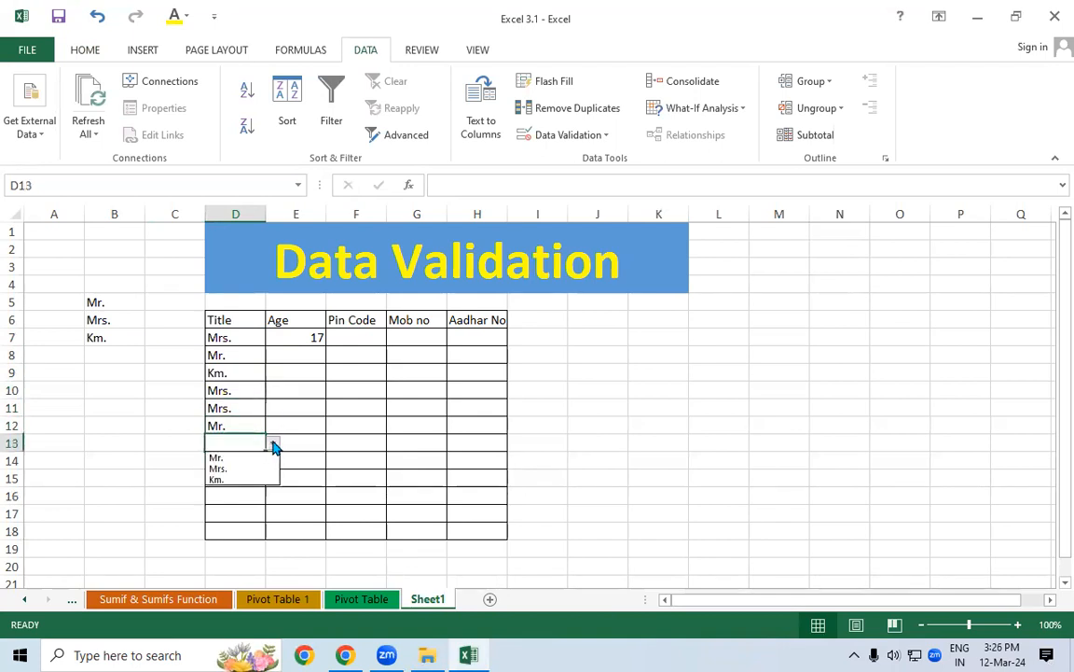
pyautogui.click(252, 457)
# Select the Title column, then the table's header row D6:H6
pyautogui.click(333, 441)
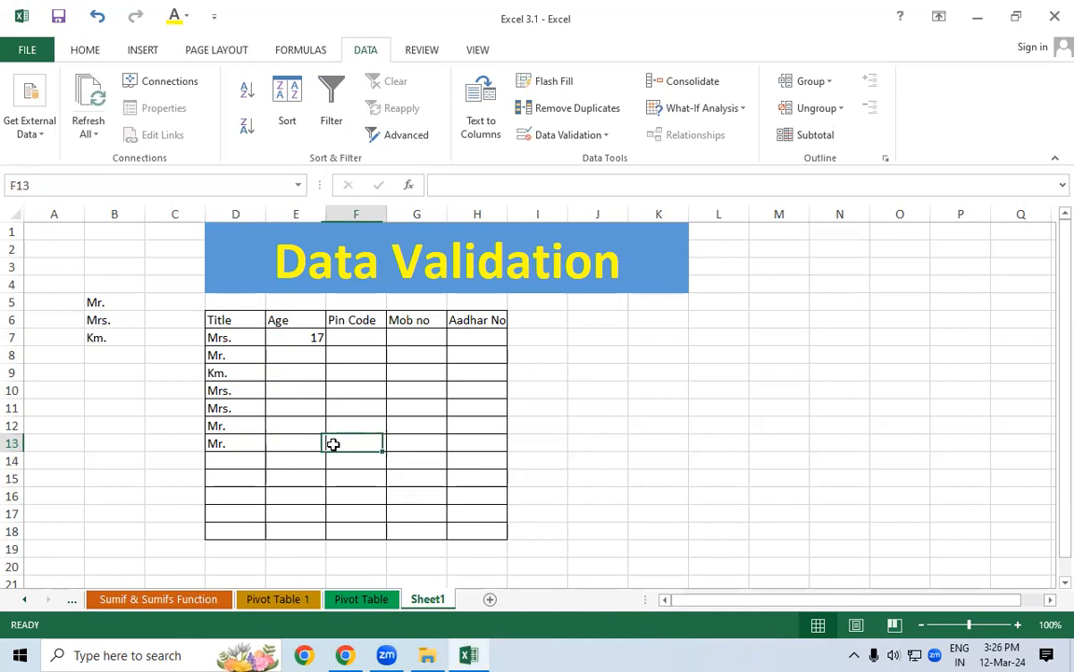
pyautogui.moveTo(232, 327); pyautogui.dragTo(235, 477)
pyautogui.moveTo(228, 319); pyautogui.dragTo(472, 319)
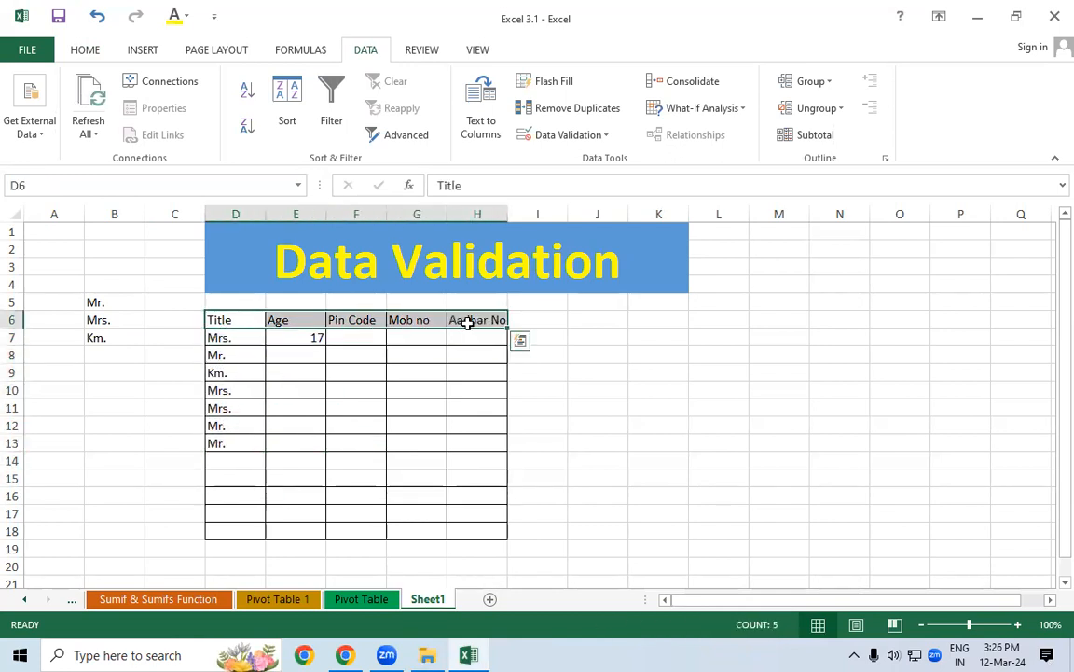
# Make the header row bold and increase its font size by two steps
pyautogui.click(85, 50)
pyautogui.click(120, 125)
pyautogui.click(279, 89)
pyautogui.click(279, 89)
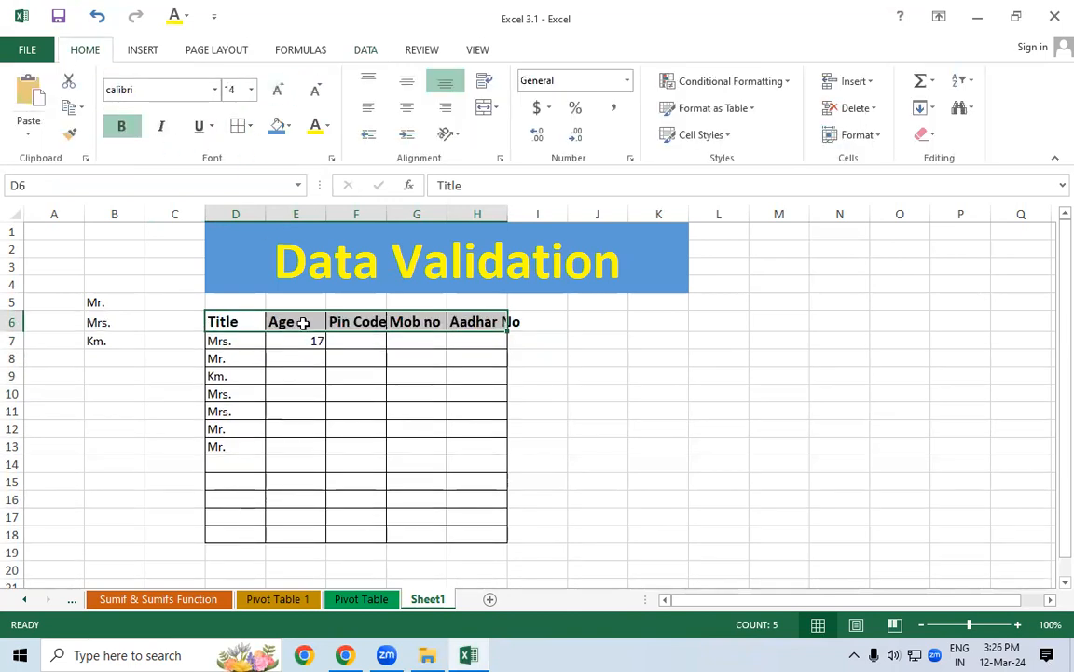
pyautogui.click(416, 464)
# Autofit column H to Aadhar No and insert a blank column before Age
pyautogui.doubleClick(511, 214)
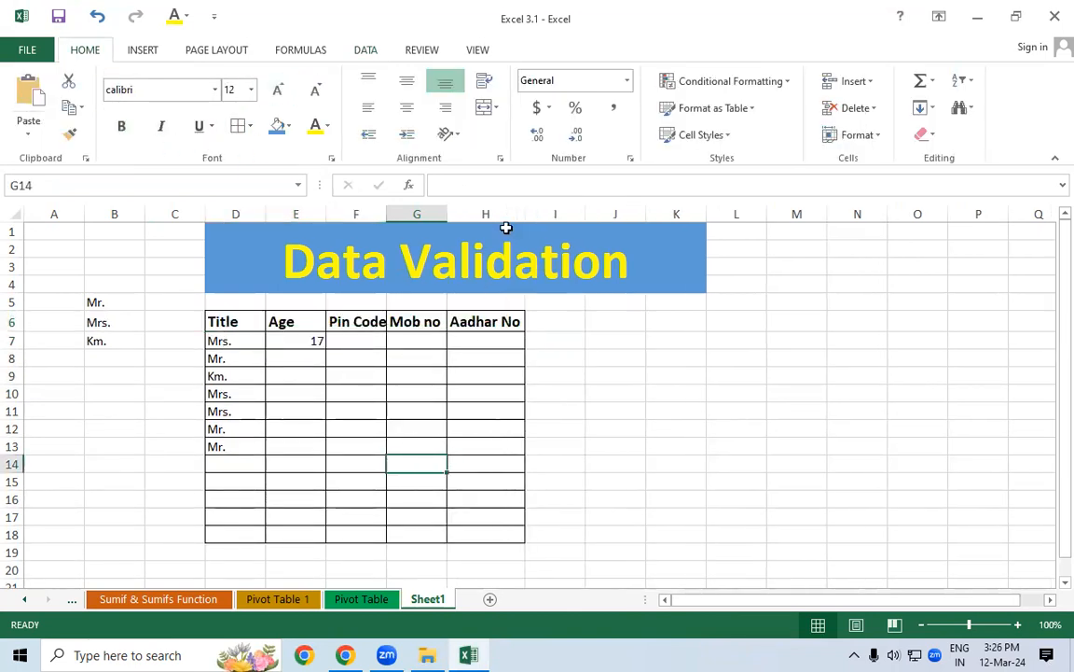
pyautogui.click(361, 385)
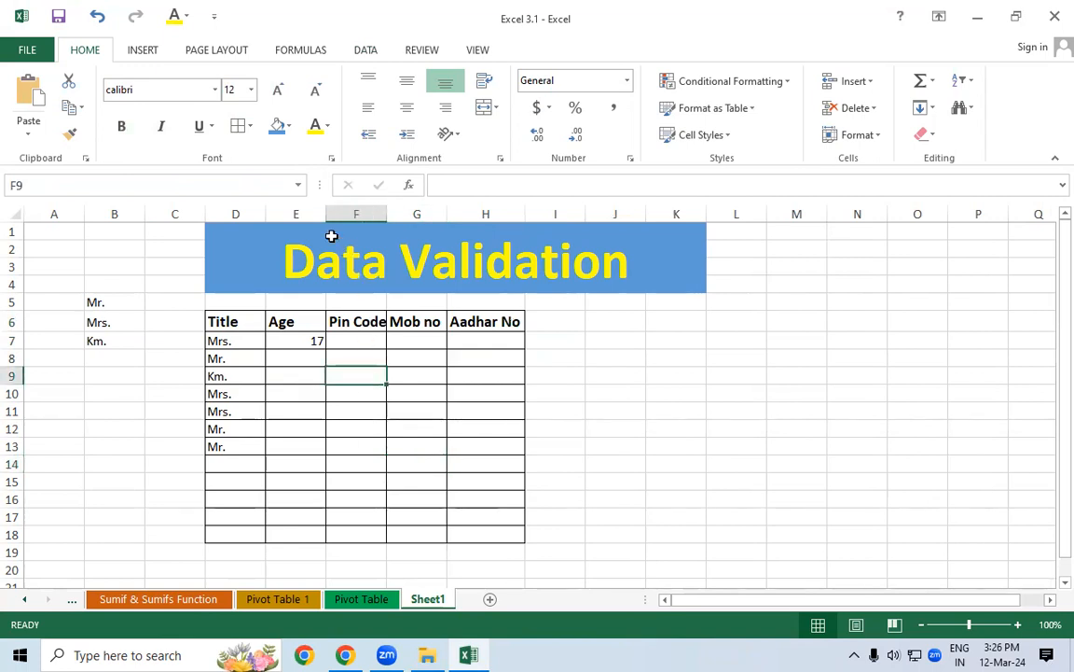
pyautogui.click(299, 213)
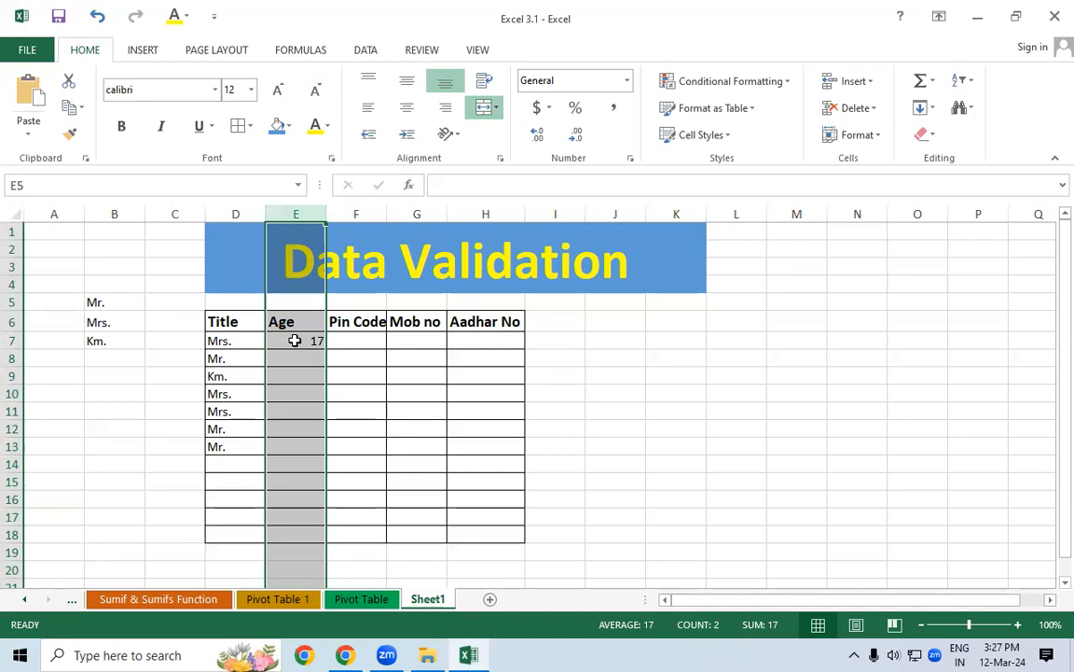
pyautogui.hotkey('ctrl', 'shift', '+')
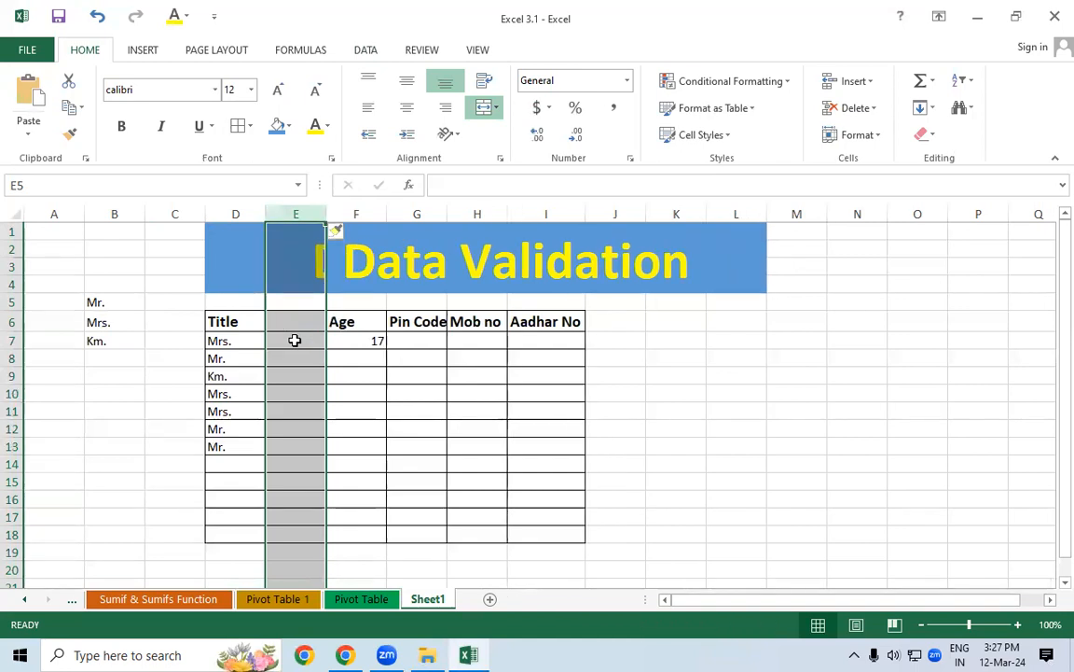
# Enter the heading Gender in cell E6
pyautogui.click(216, 320)
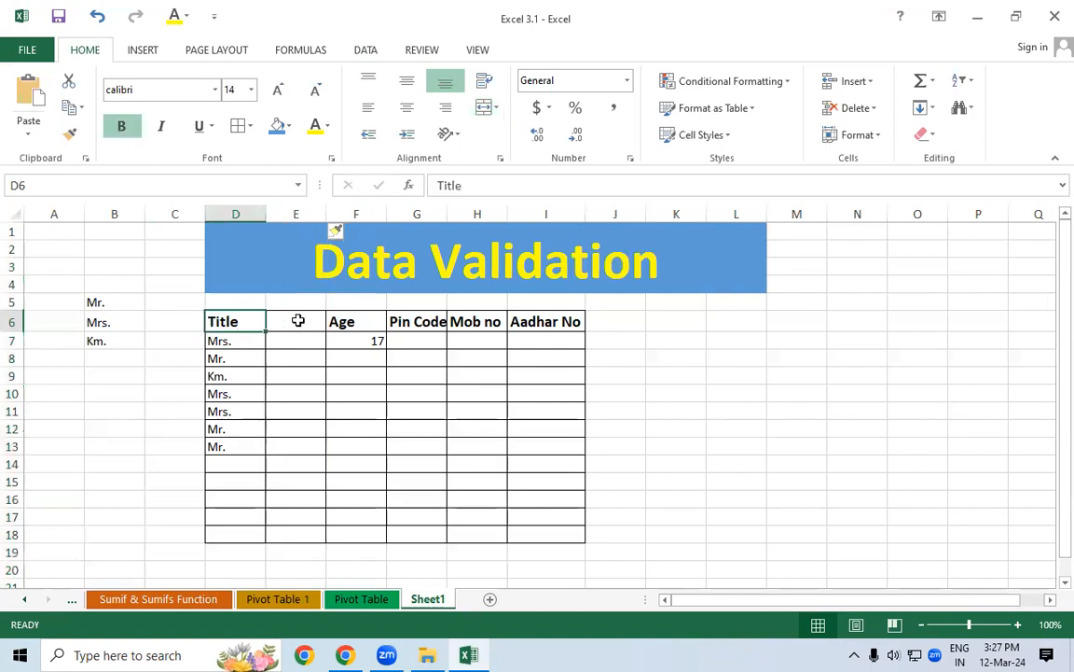
pyautogui.click(303, 314)
pyautogui.write('Gender')
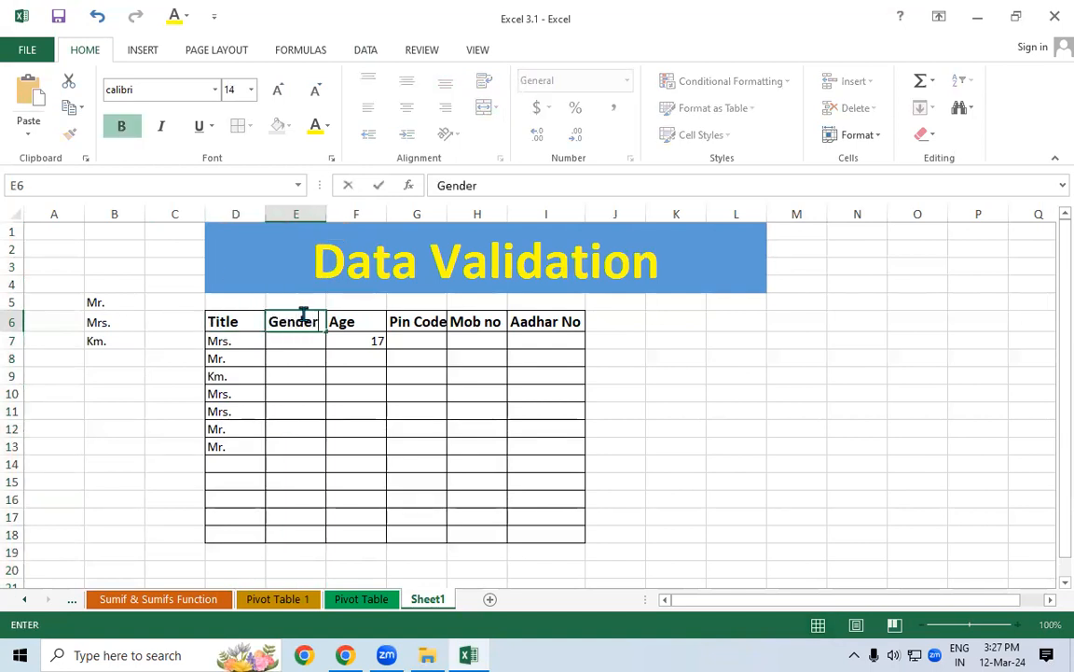
pyautogui.press('Return')
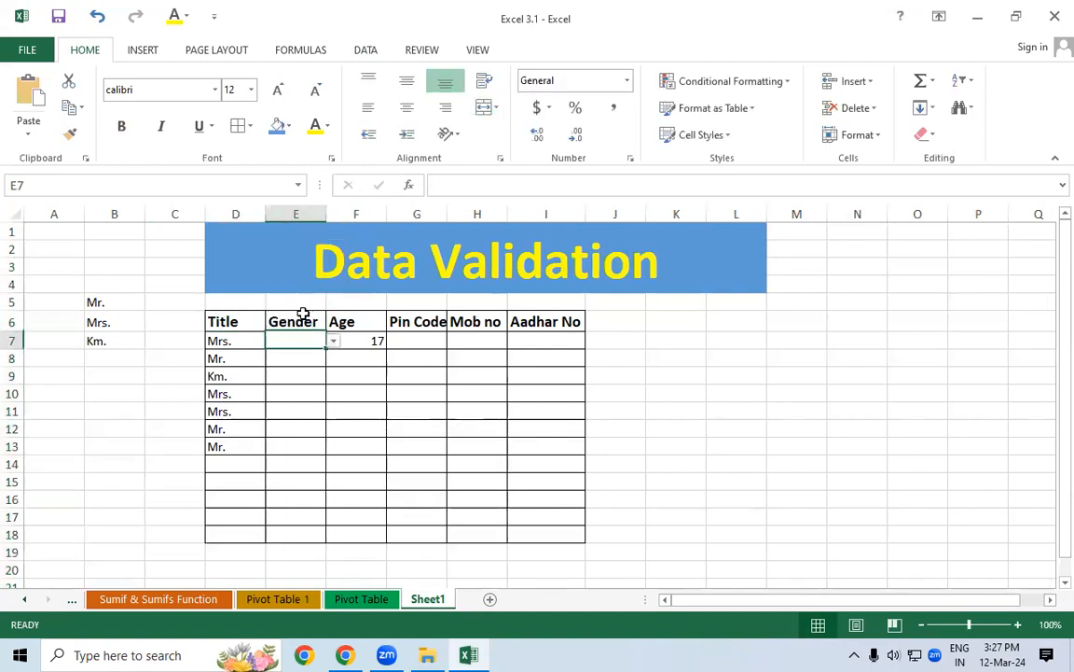
# Clear All from E7:E18 to remove the inherited dropdown
pyautogui.moveTo(305, 340); pyautogui.dragTo(304, 534)
pyautogui.click(923, 136)
pyautogui.click(933, 159)
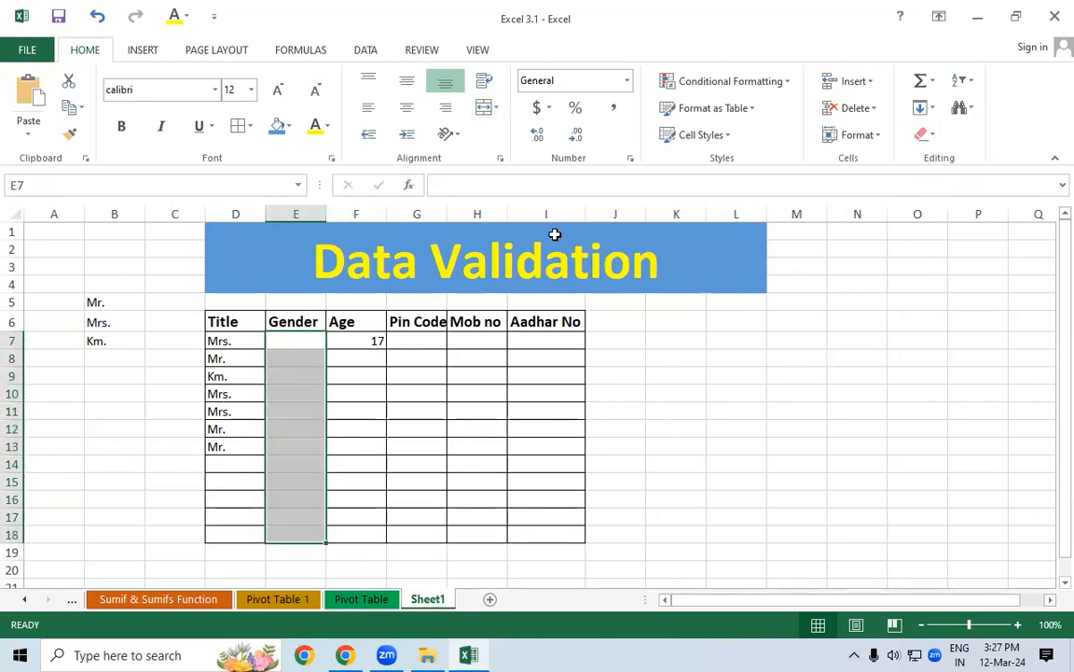
pyautogui.click(247, 126)
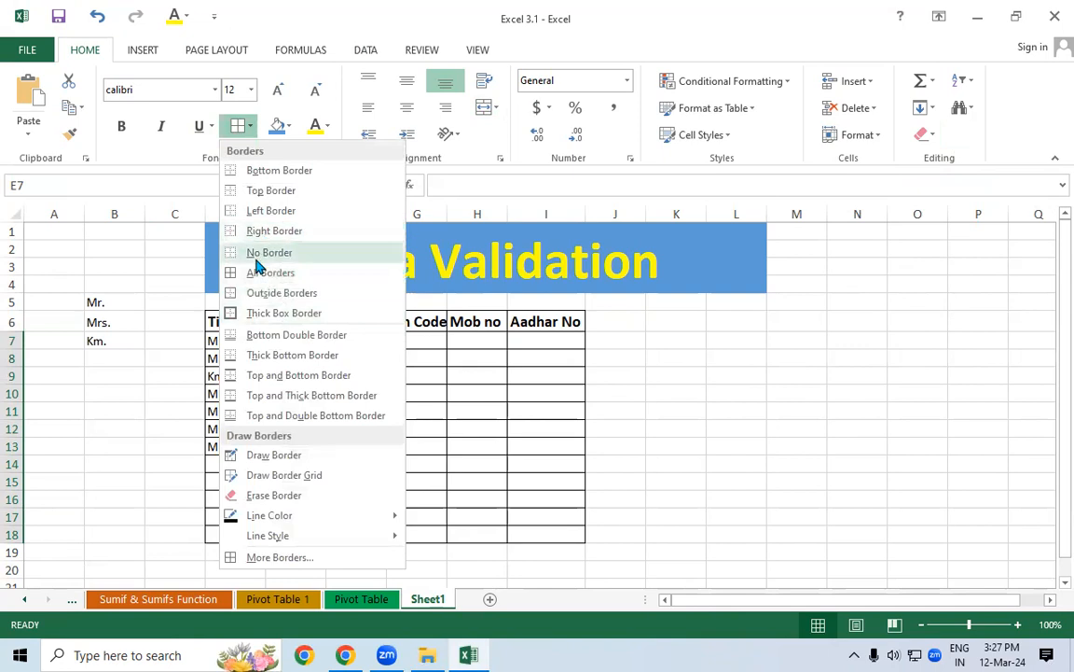
# Apply All Borders to the Gender cells E7:E18, then select cells in column B
pyautogui.click(270, 273)
pyautogui.moveTo(305, 347); pyautogui.dragTo(291, 538)
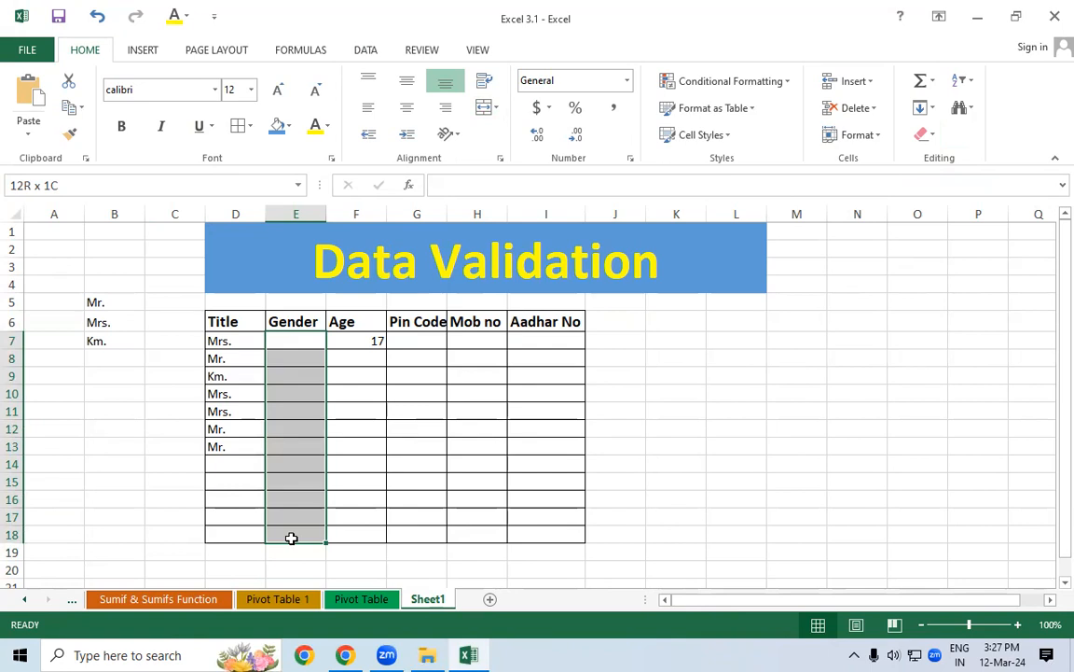
pyautogui.moveTo(114, 303); pyautogui.dragTo(128, 485)
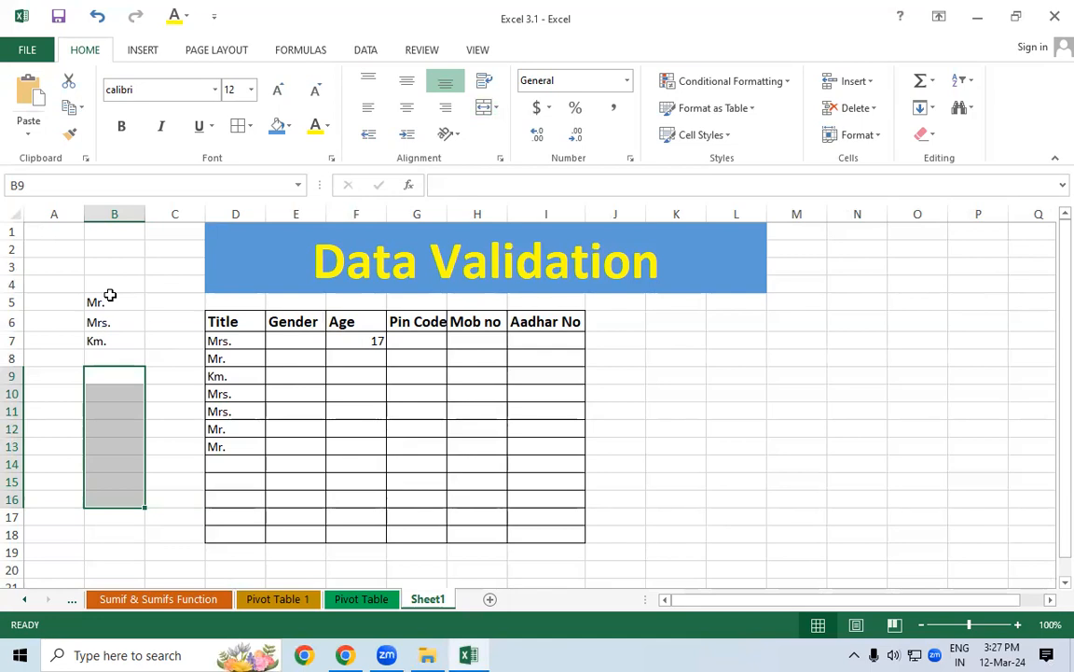
# Delete the Mr., Mrs., Km. list from B5:B7 and confirm D14's dropdown is now empty
pyautogui.click(94, 375)
pyautogui.moveTo(110, 305); pyautogui.dragTo(118, 341)
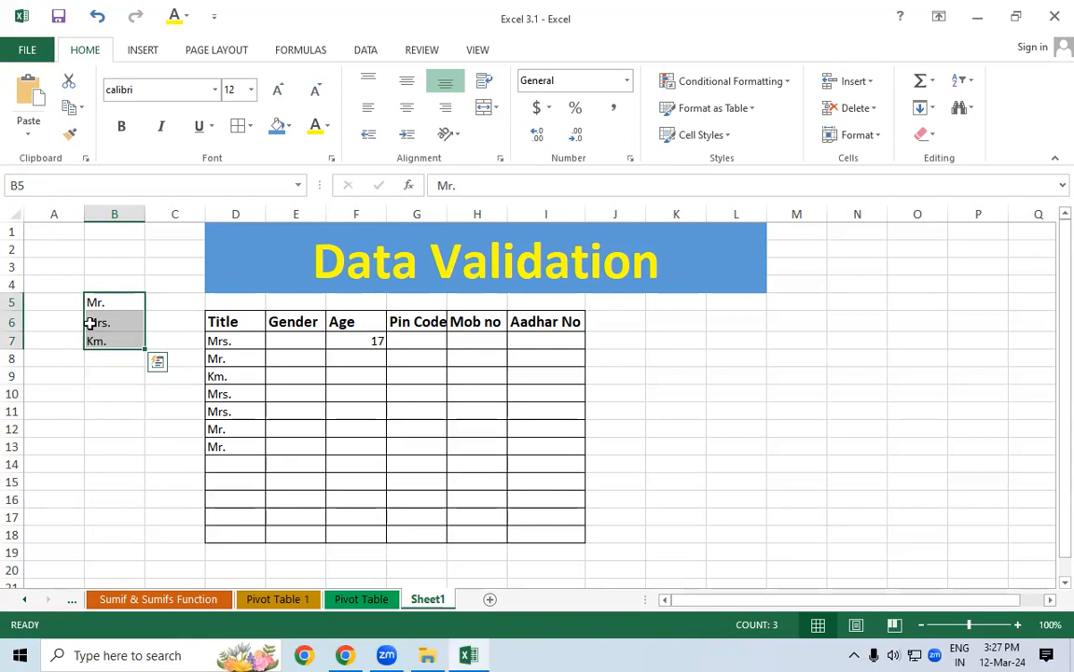
pyautogui.press('Delete')
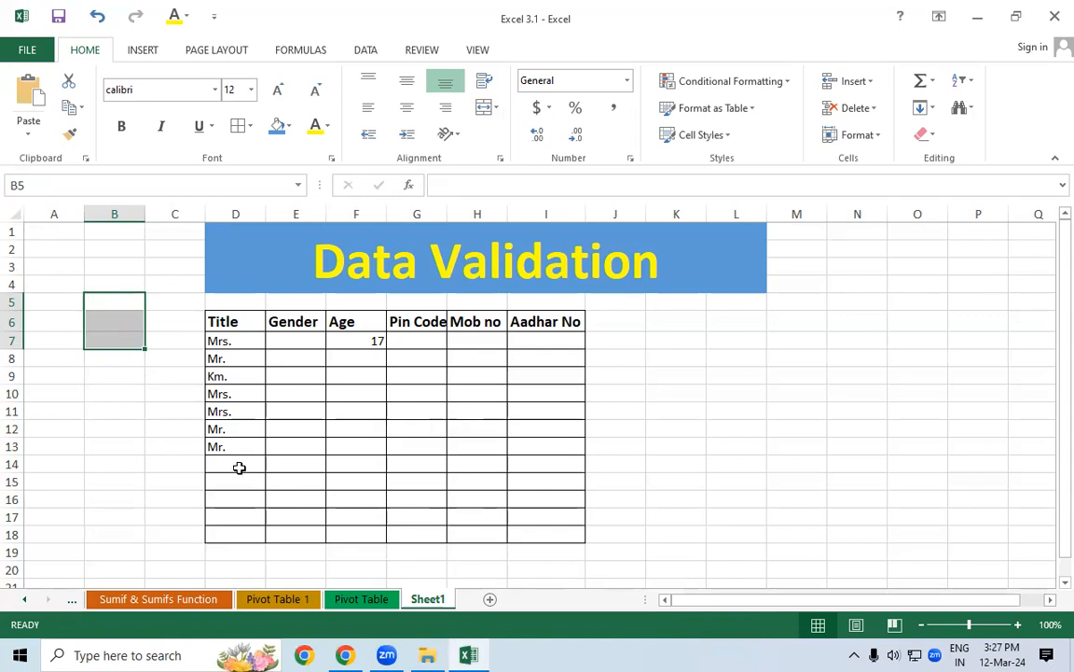
pyautogui.click(253, 465)
pyautogui.click(272, 464)
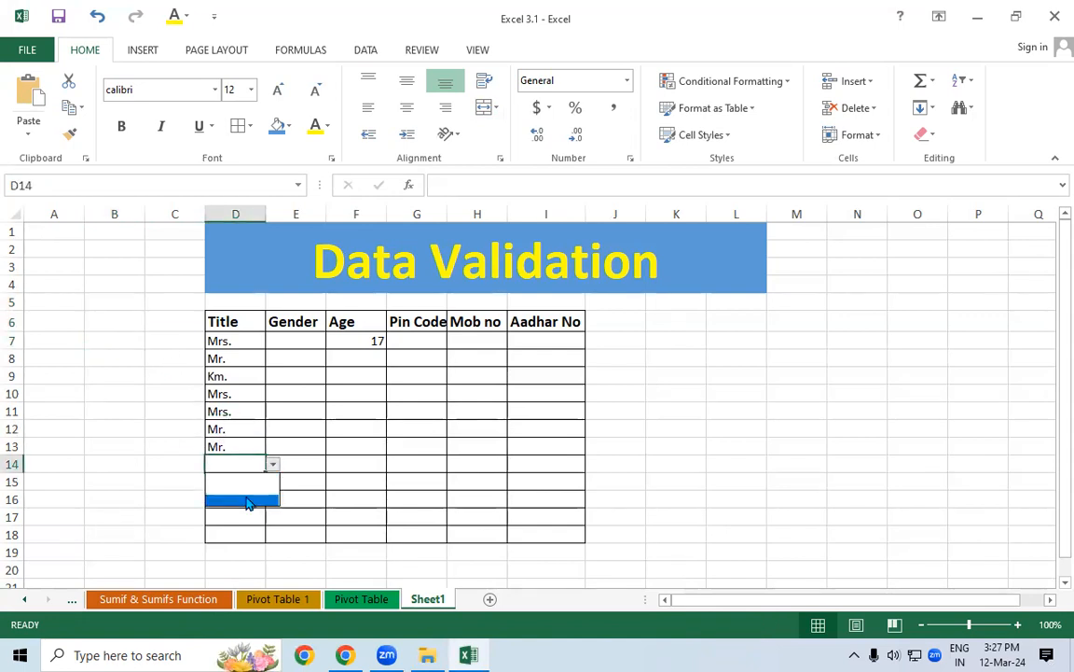
pyautogui.click(247, 477)
pyautogui.moveTo(244, 341); pyautogui.dragTo(243, 534)
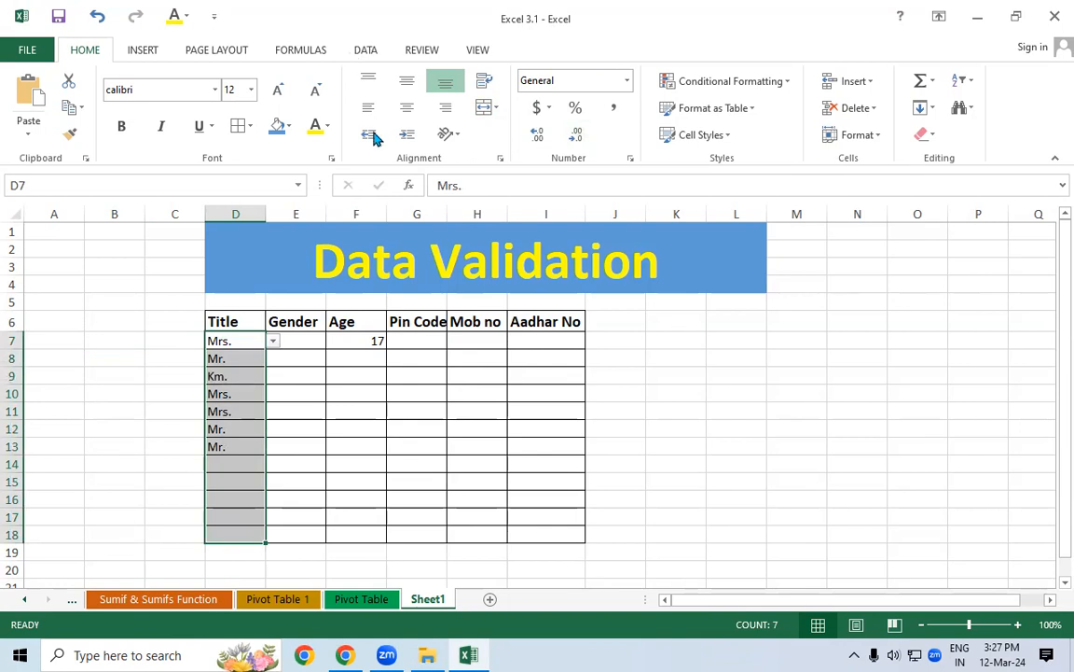
# Replace the Title list source in D7:D18 with the typed list Mr.,Mrs.,Km
pyautogui.click(363, 51)
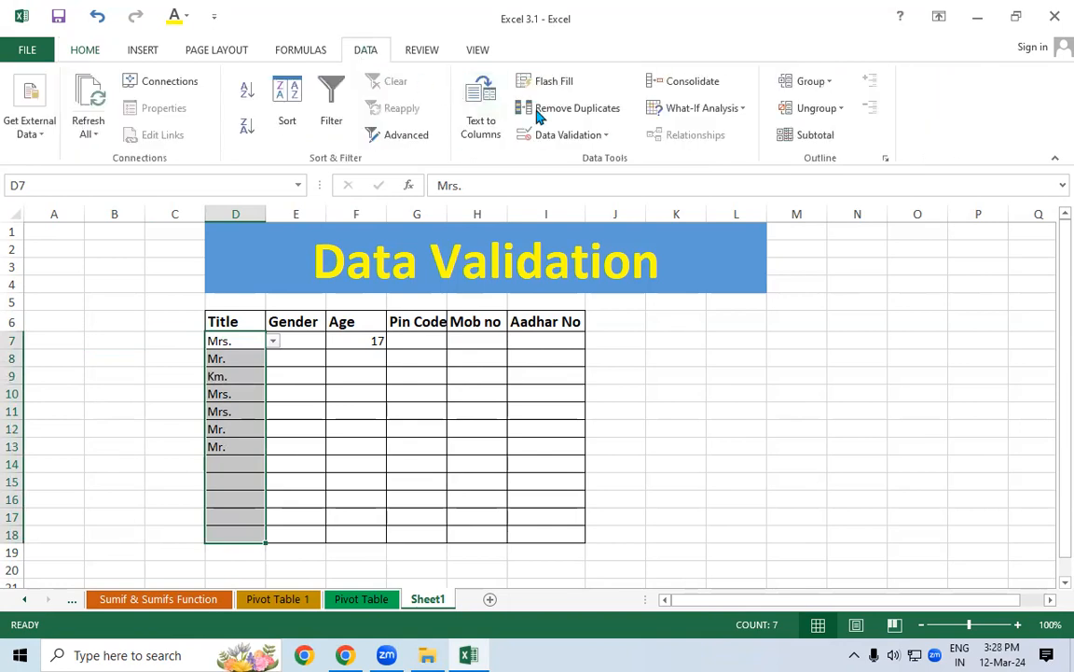
pyautogui.click(559, 134)
pyautogui.click(551, 157)
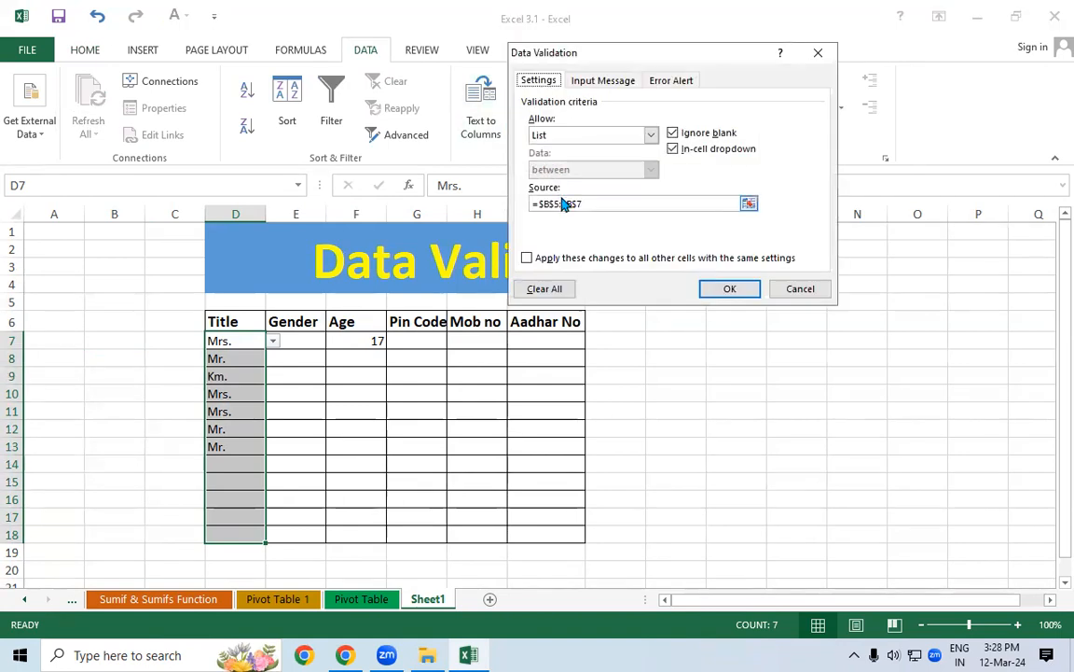
pyautogui.moveTo(602, 202); pyautogui.dragTo(534, 205)
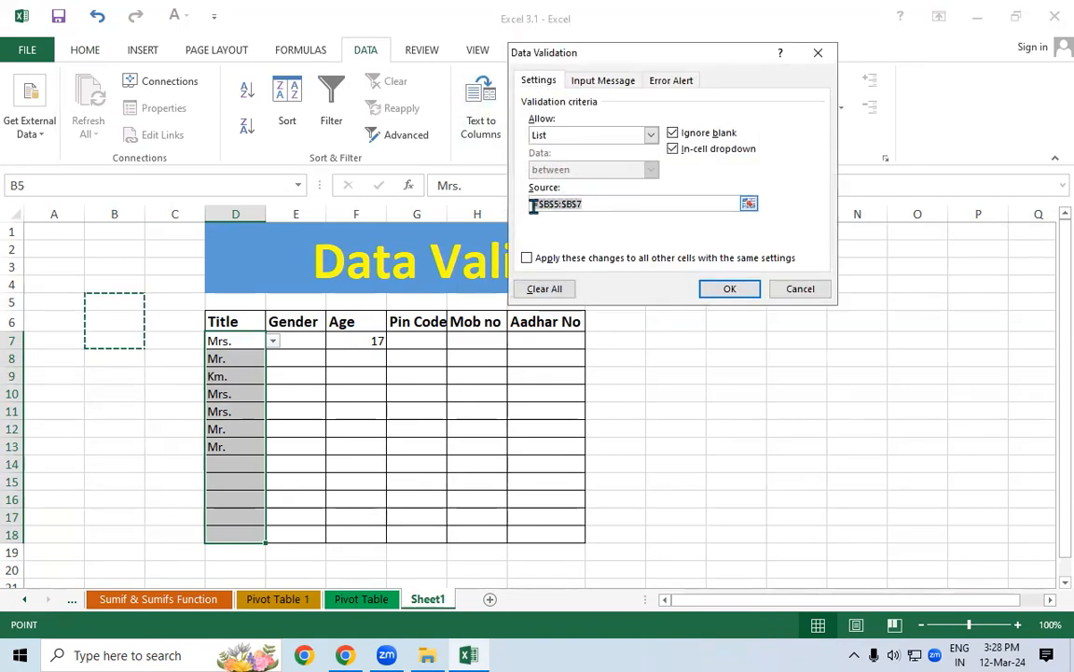
pyautogui.press('BackSpace')
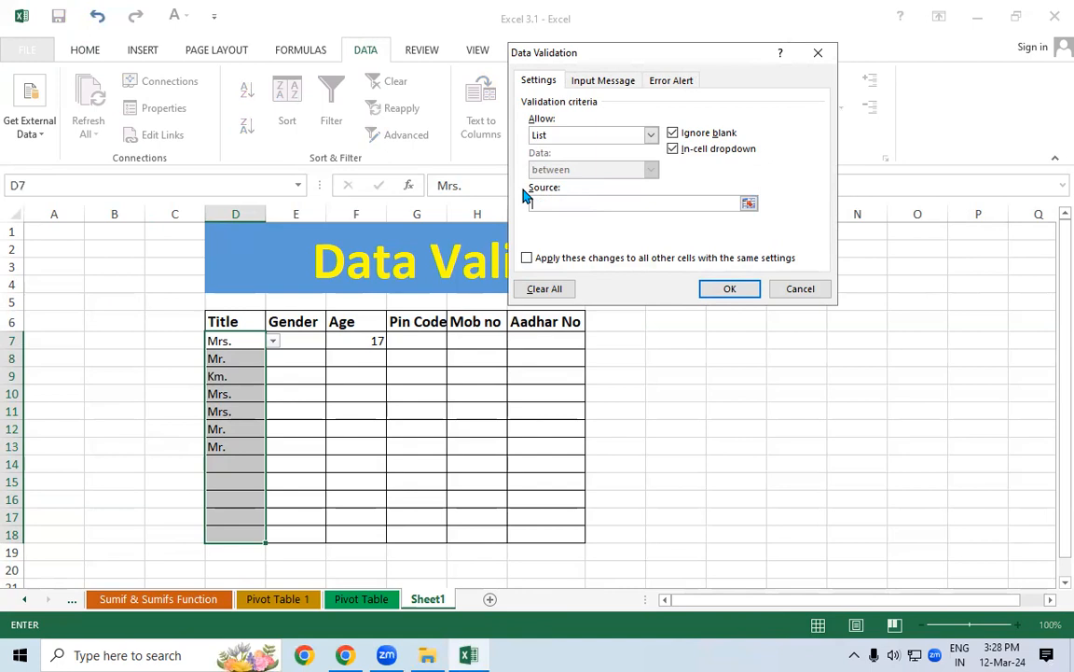
pyautogui.write('Mr.Mrs.Ku')
pyautogui.press('BackSpace')
pyautogui.write('m.')
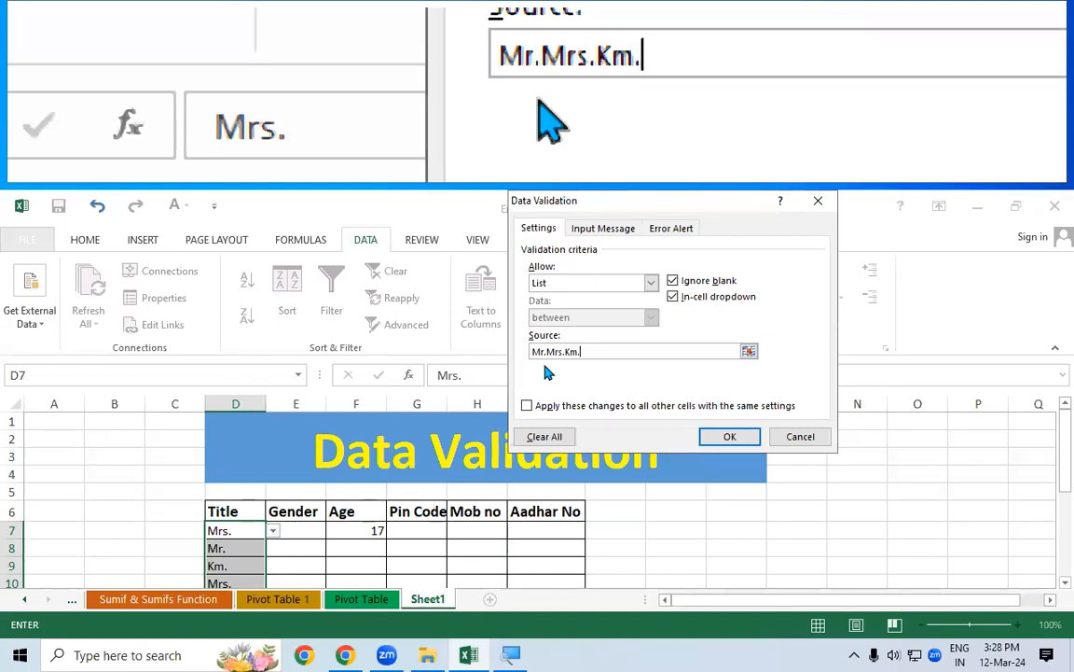
pyautogui.click(554, 352)
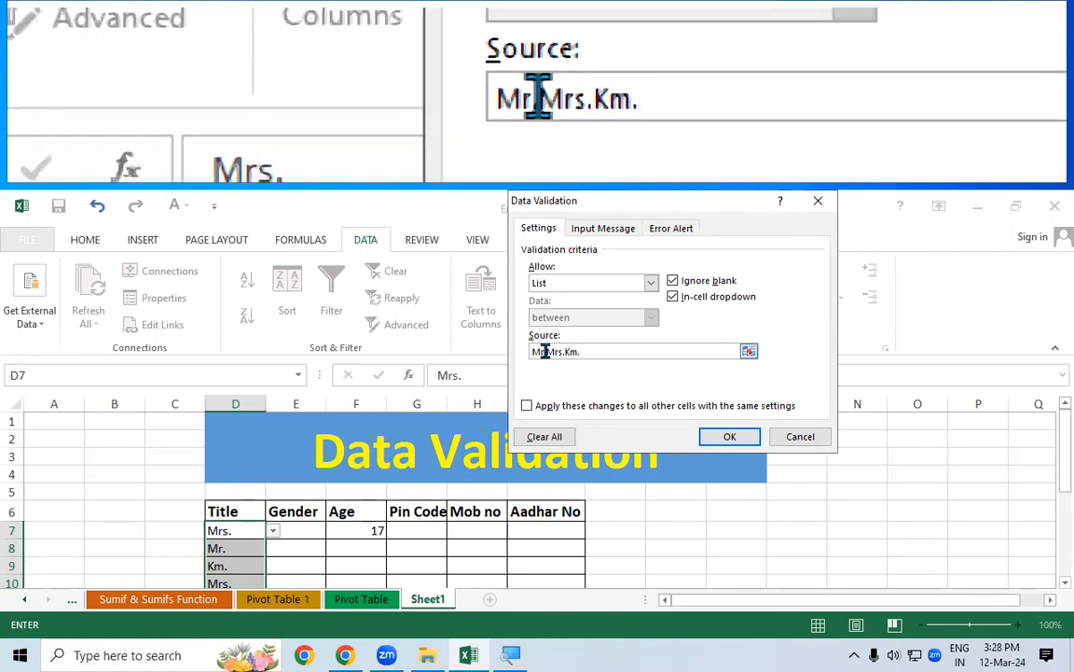
pyautogui.write(',')
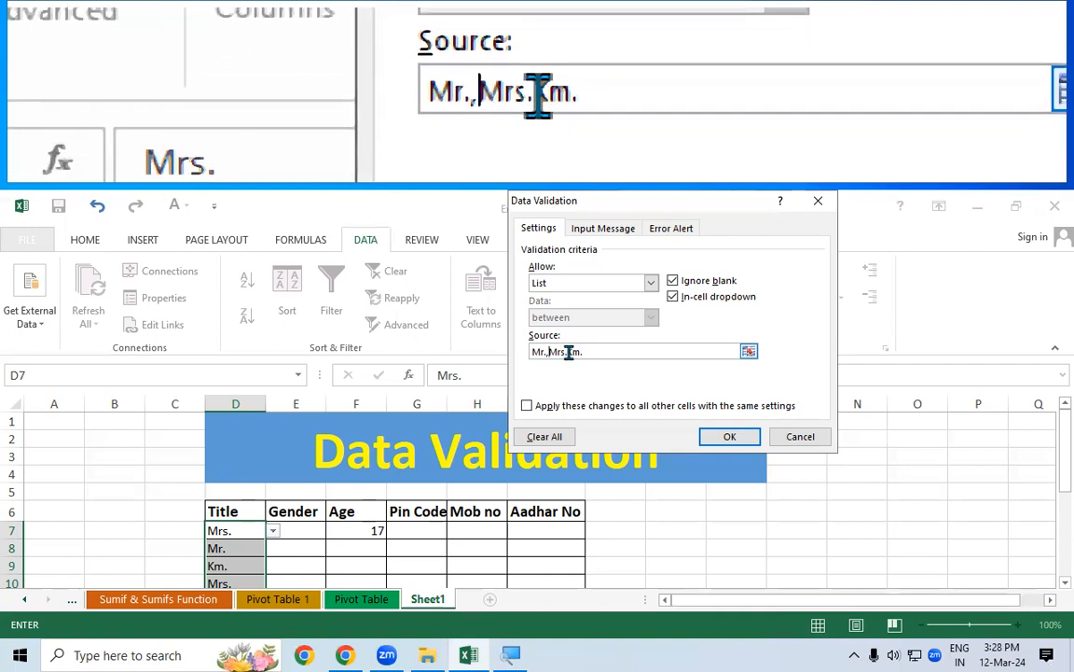
pyautogui.click(568, 352)
pyautogui.write(',')
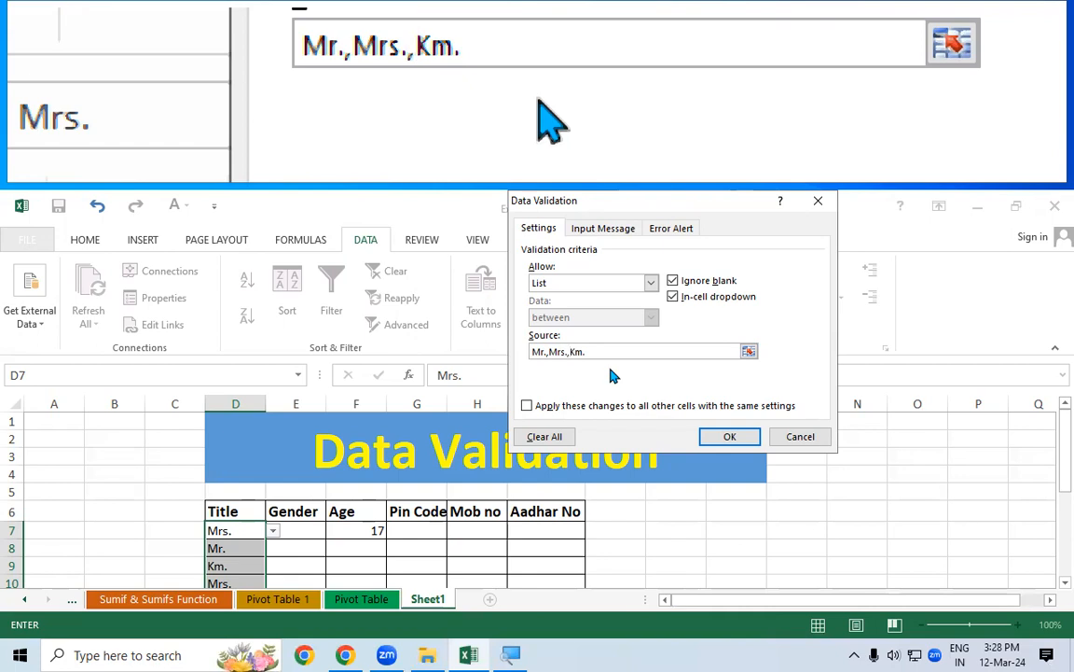
pyautogui.click(729, 436)
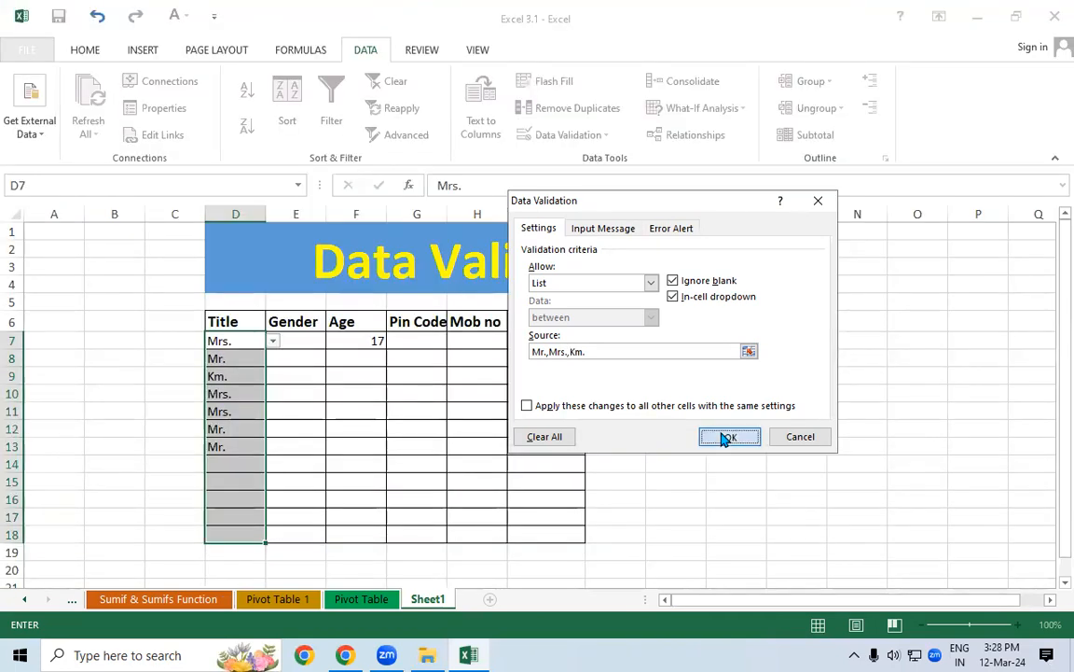
# Pick Mr. in D14 and Mrs. in D15 from the Title dropdown
pyautogui.click(260, 467)
pyautogui.click(271, 466)
pyautogui.click(229, 479)
pyautogui.click(233, 482)
pyautogui.click(272, 481)
pyautogui.click(241, 507)
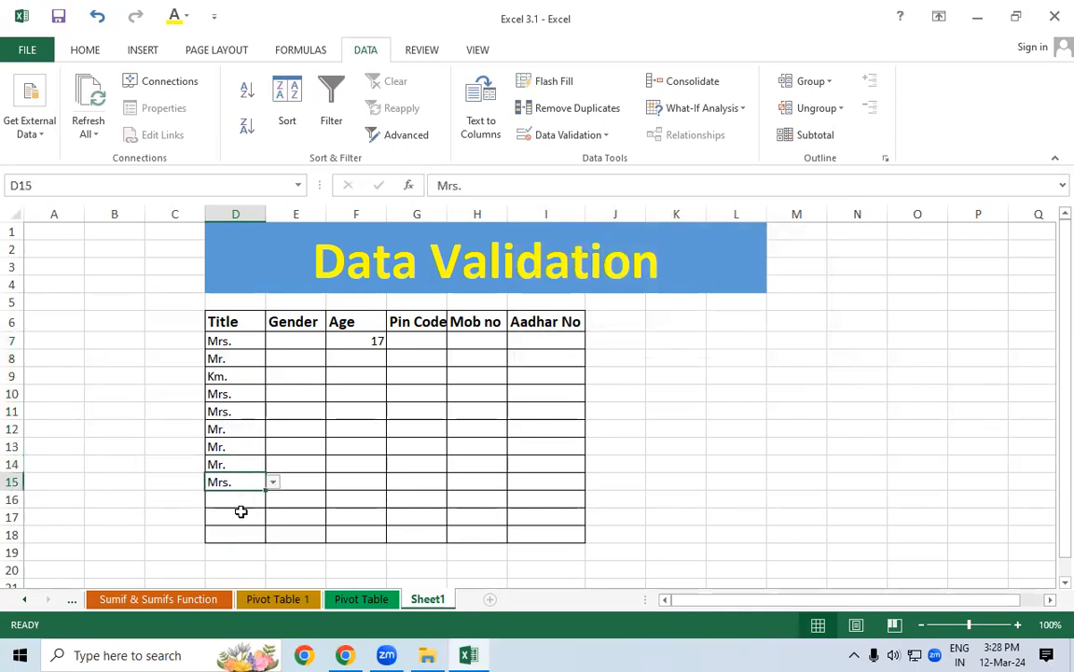
pyautogui.click(232, 413)
pyautogui.click(276, 417)
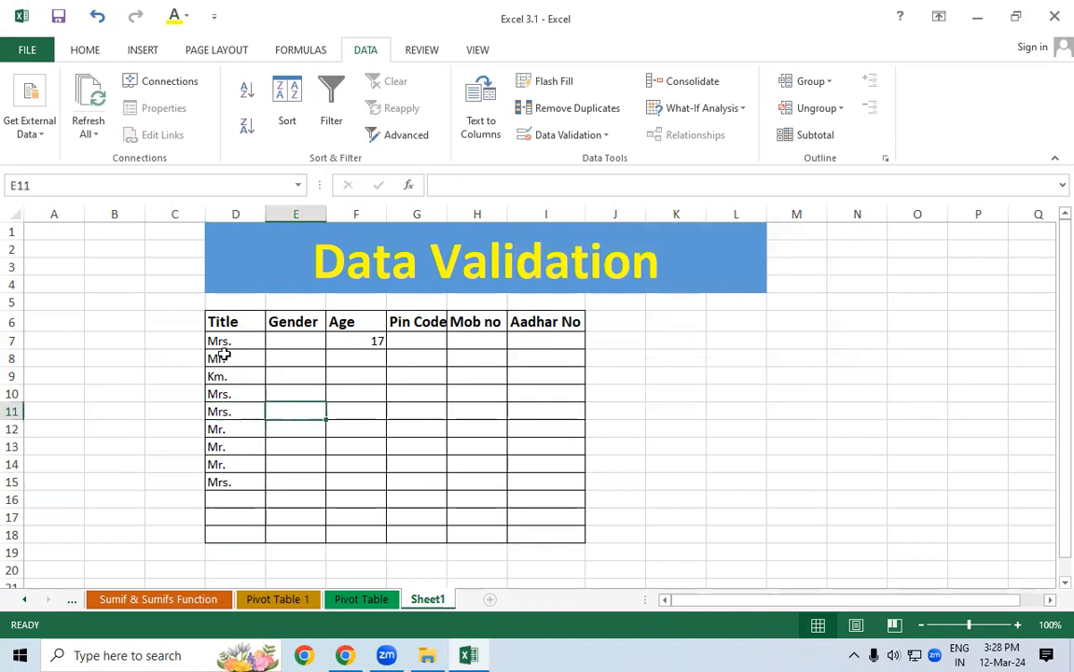
pyautogui.click(169, 316)
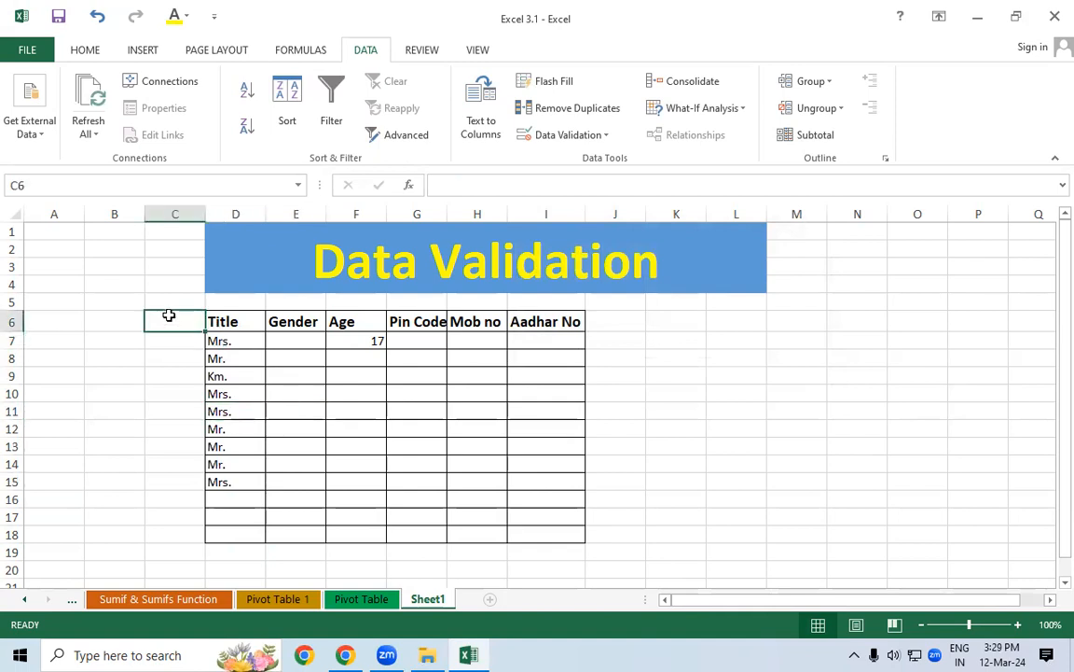
# Restrict E7:E18 to a List validation with source Male,Female
pyautogui.moveTo(297, 341); pyautogui.dragTo(270, 538)
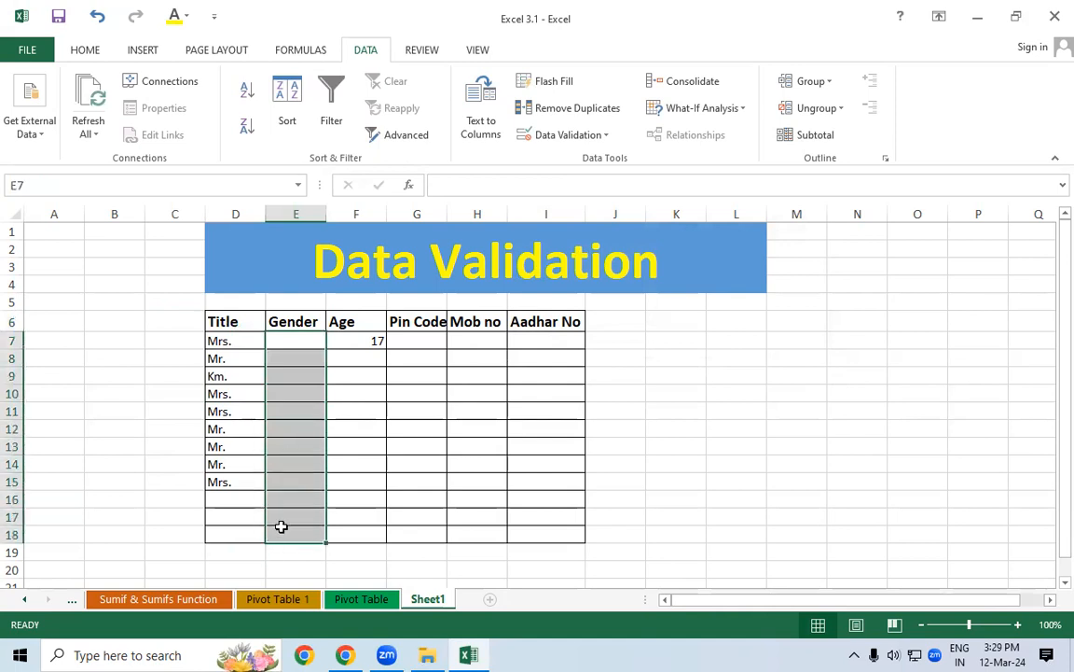
pyautogui.click(559, 135)
pyautogui.click(562, 158)
pyautogui.click(650, 282)
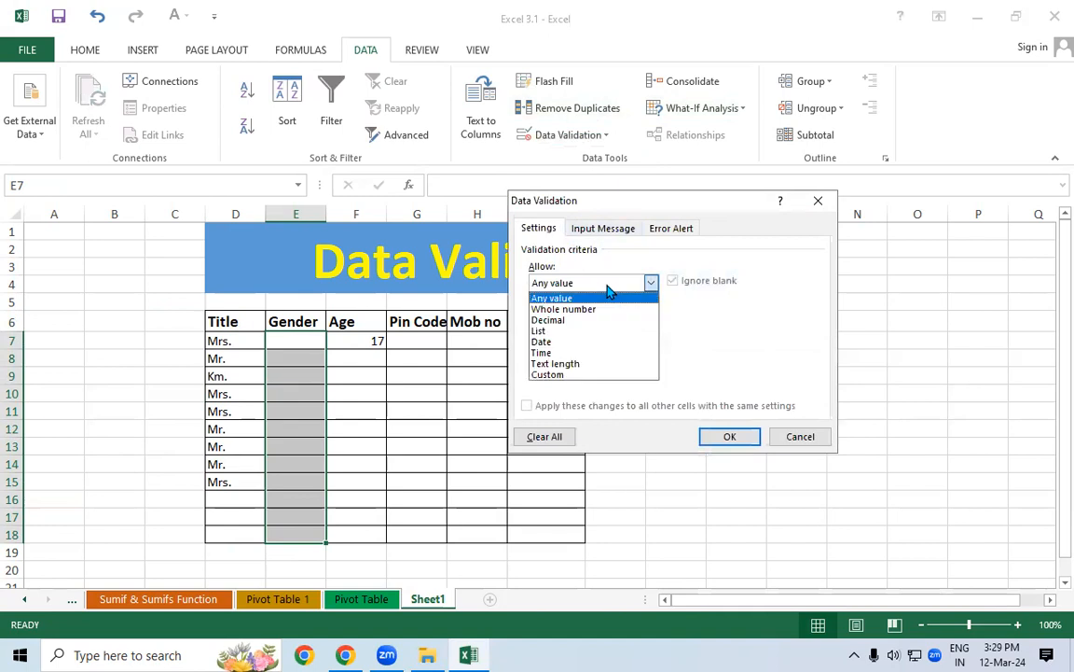
pyautogui.click(556, 334)
pyautogui.click(547, 350)
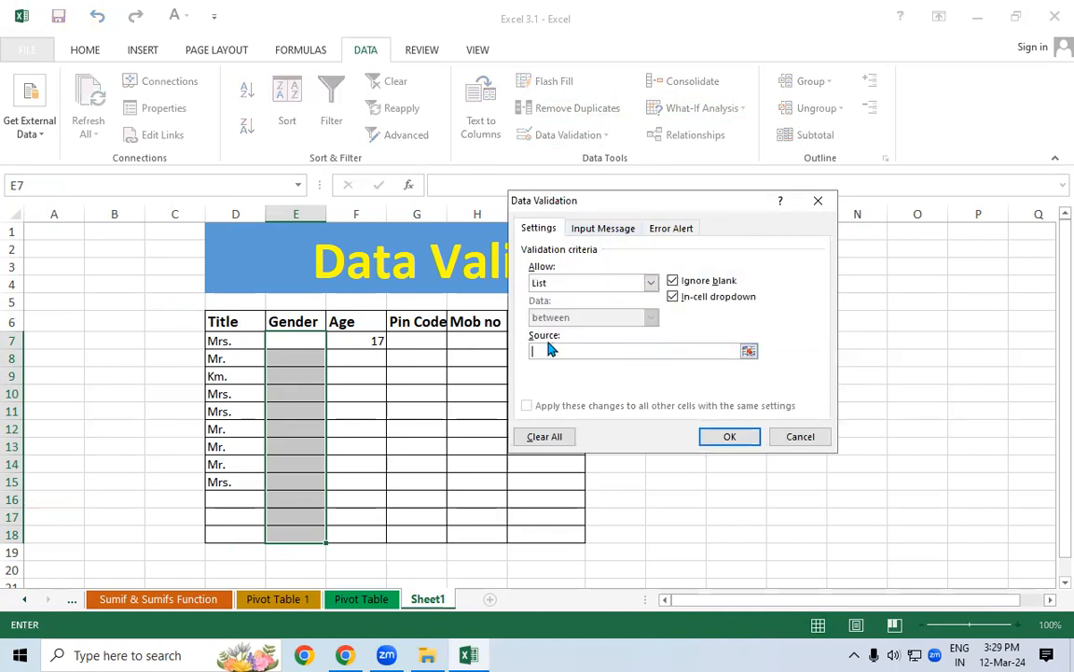
pyautogui.write('Male,Female')
pyautogui.click(730, 438)
# Choose Female in E7 and Male in E8 from the Gender dropdown
pyautogui.click(333, 341)
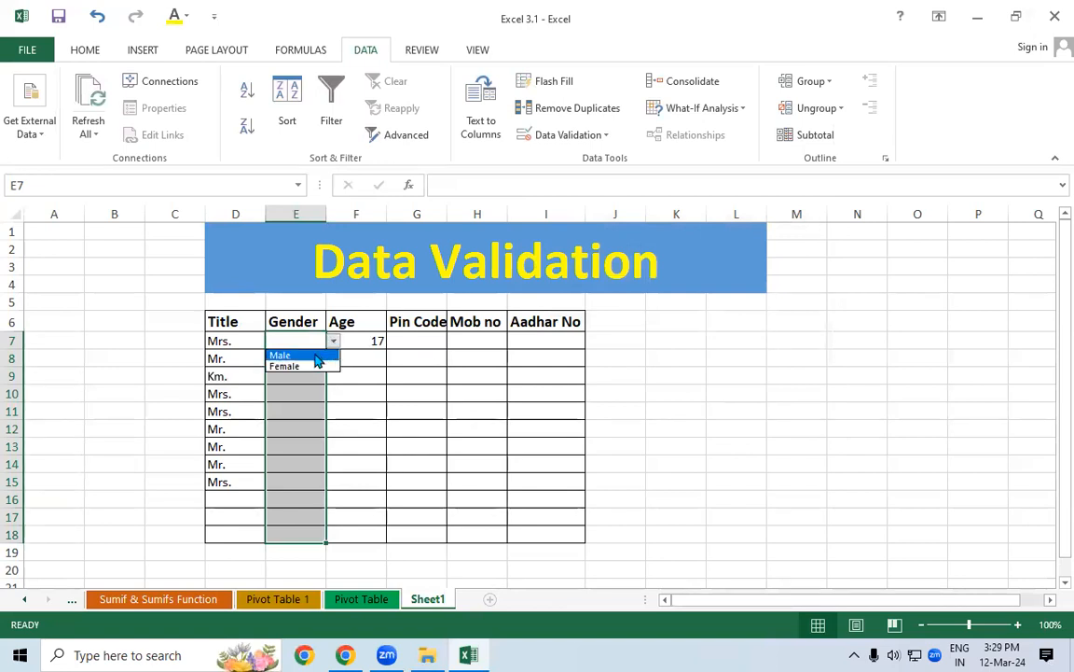
pyautogui.click(312, 366)
pyautogui.click(310, 363)
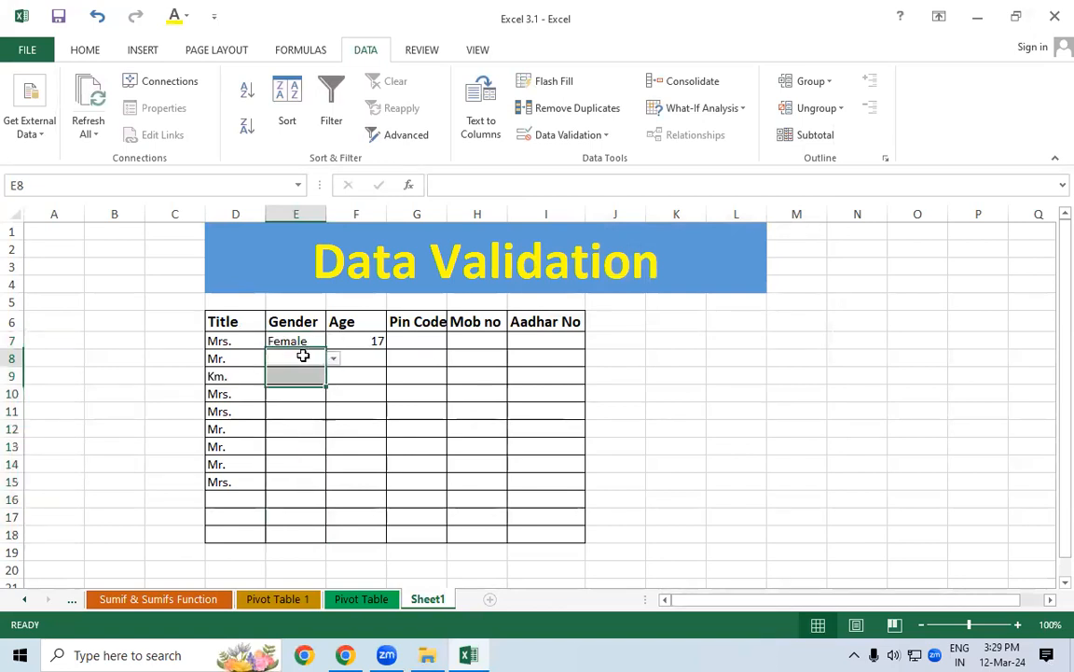
pyautogui.click(333, 360)
pyautogui.click(310, 370)
pyautogui.click(306, 374)
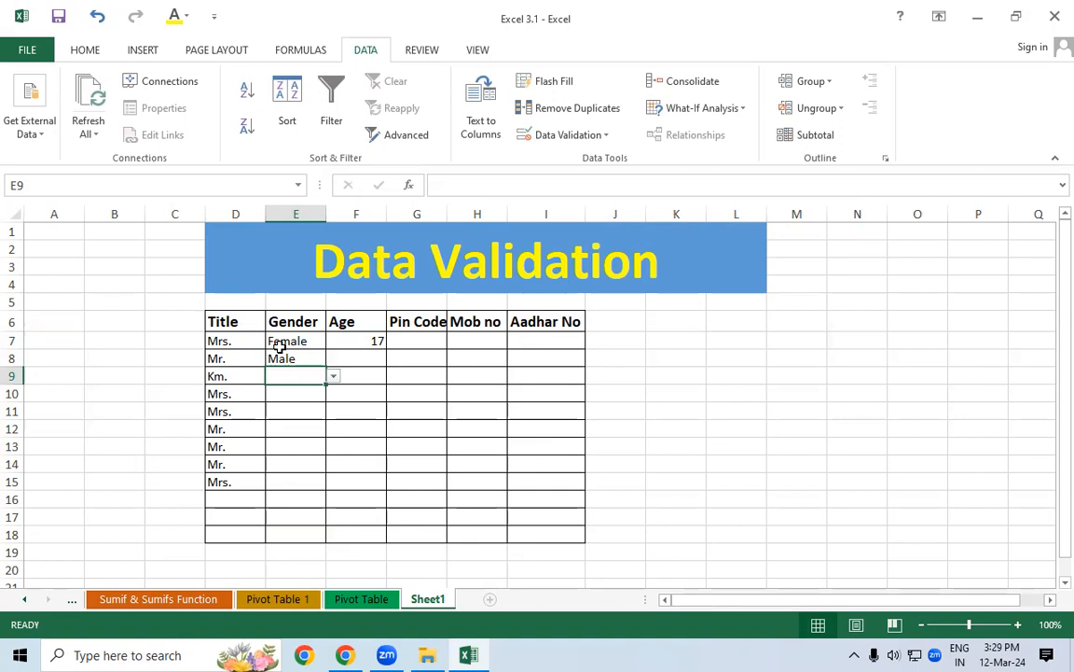
pyautogui.click(751, 365)
# Recheck that E7:E18 validation is a List with source Male,Female and confirm it
pyautogui.moveTo(722, 316); pyautogui.dragTo(732, 520)
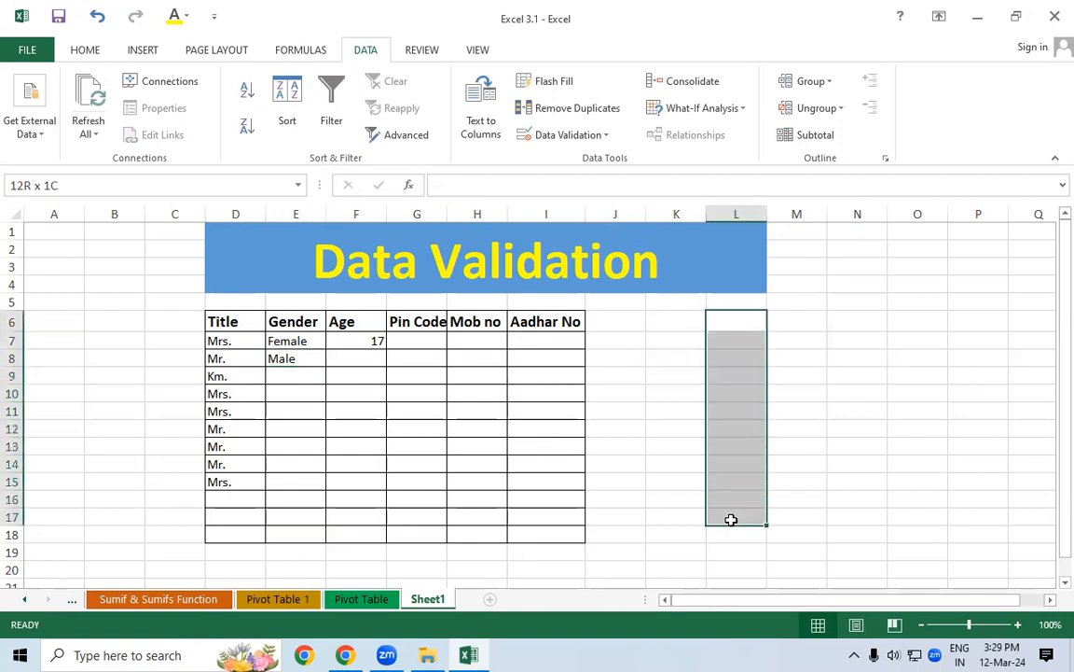
pyautogui.moveTo(285, 342); pyautogui.dragTo(310, 533)
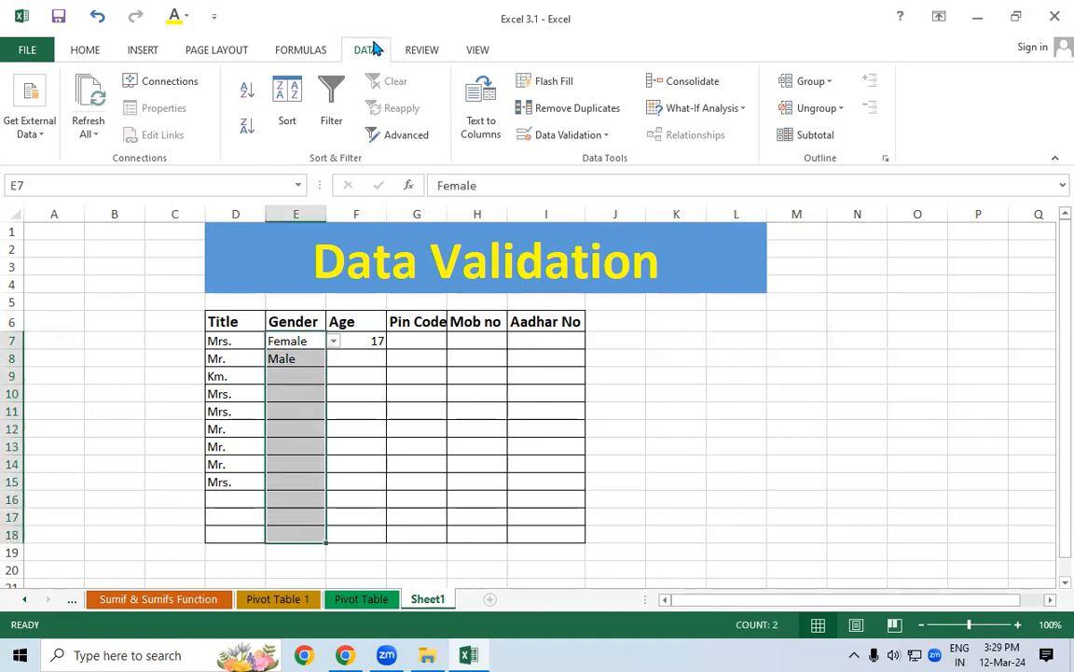
pyautogui.click(545, 136)
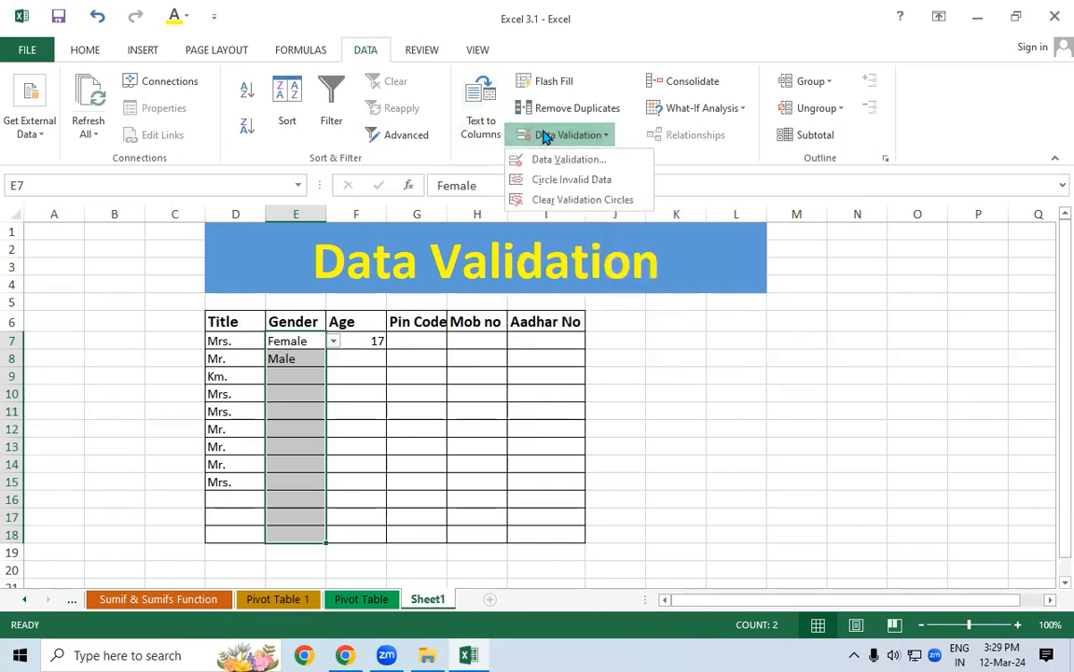
pyautogui.click(541, 160)
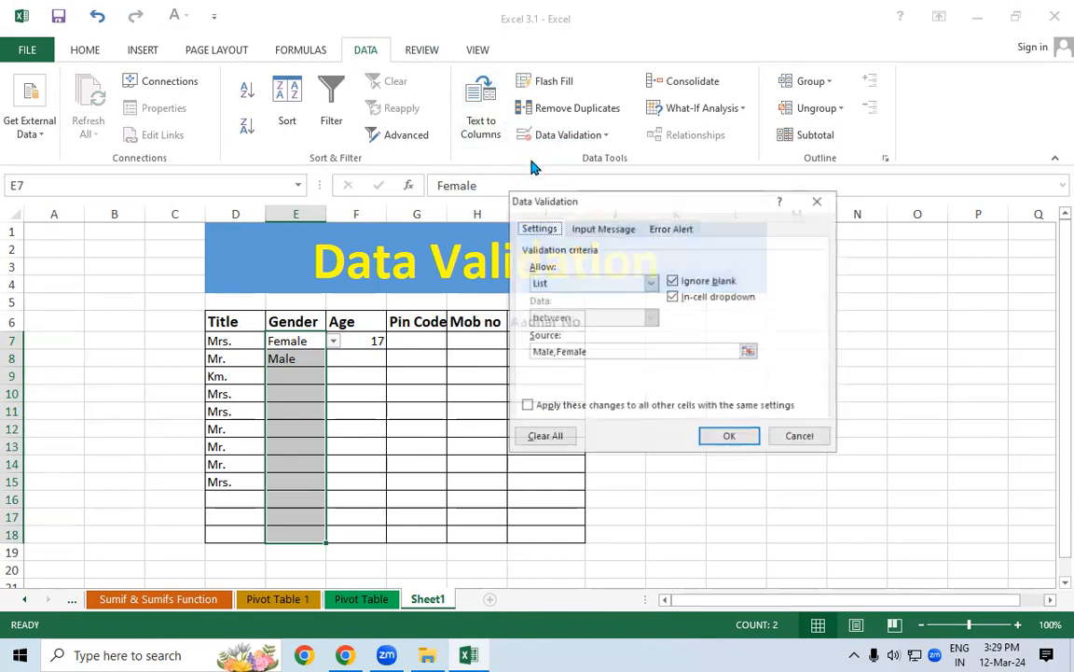
pyautogui.moveTo(592, 201); pyautogui.dragTo(586, 71)
pyautogui.click(643, 151)
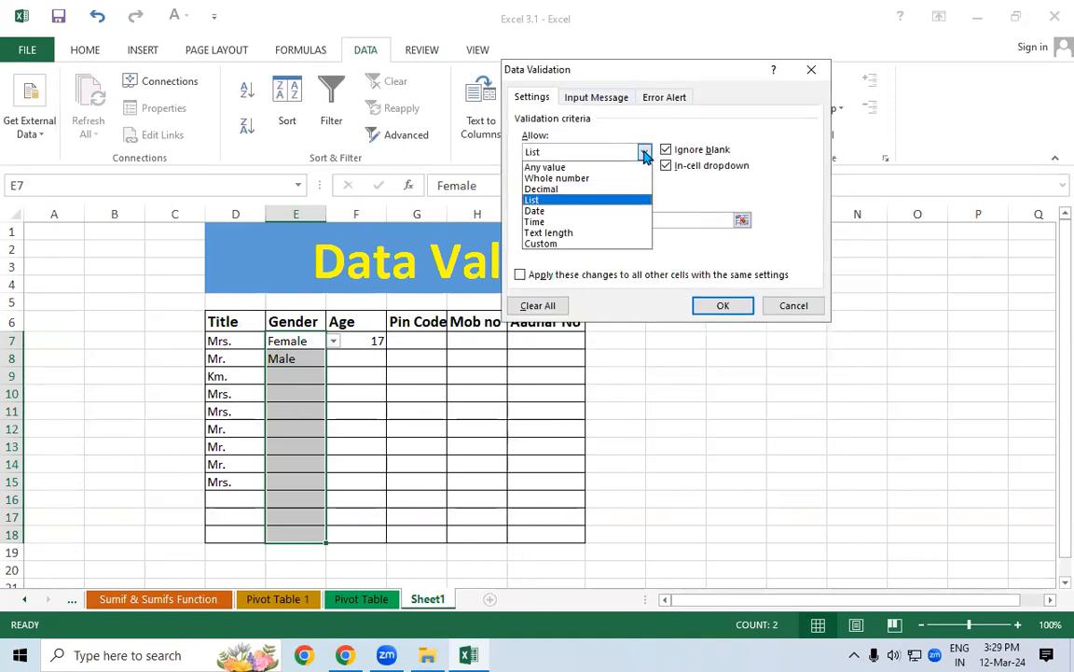
pyautogui.click(560, 203)
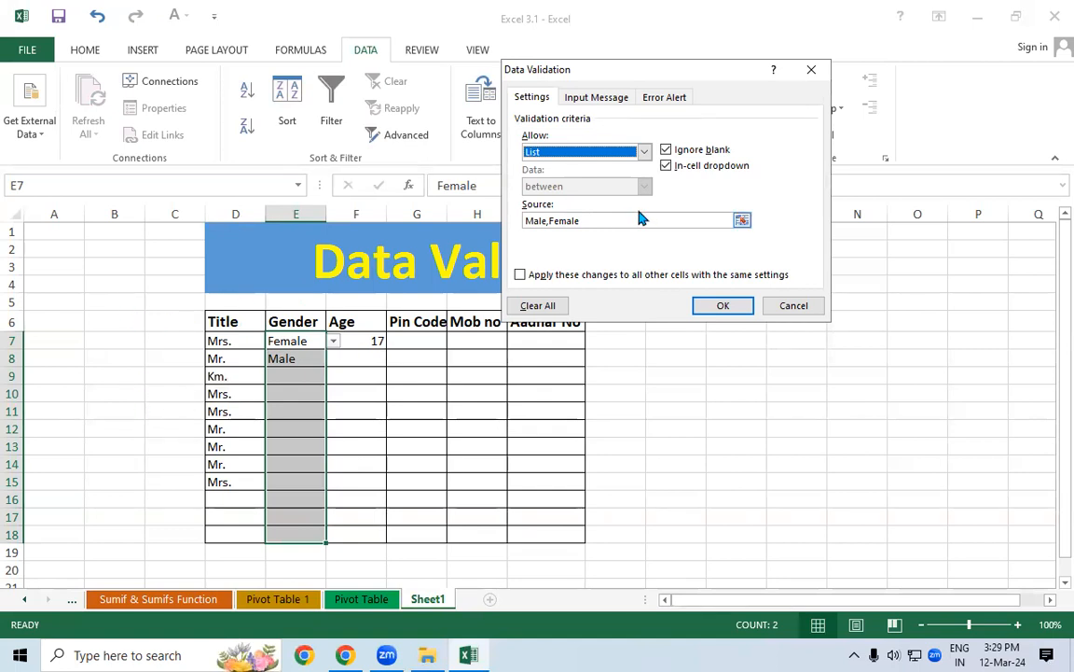
pyautogui.click(589, 220)
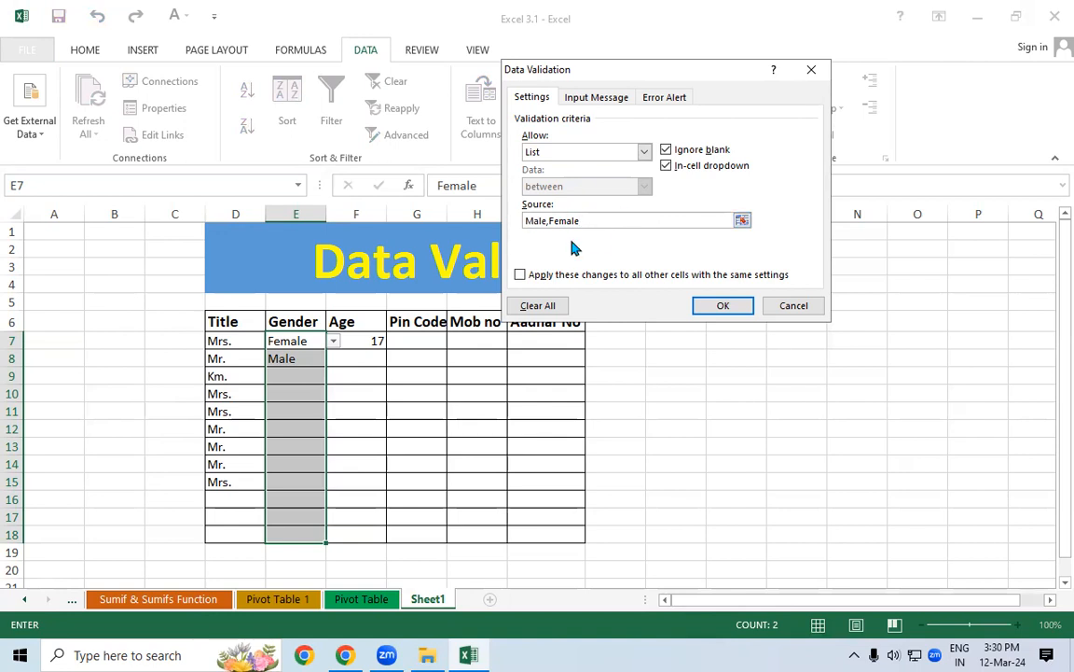
pyautogui.click(723, 305)
# Choose Female from the Gender dropdown in E11 and E13
pyautogui.click(257, 442)
pyautogui.click(317, 411)
pyautogui.click(332, 411)
pyautogui.click(299, 438)
pyautogui.click(328, 450)
pyautogui.click(333, 451)
pyautogui.click(300, 473)
pyautogui.click(293, 479)
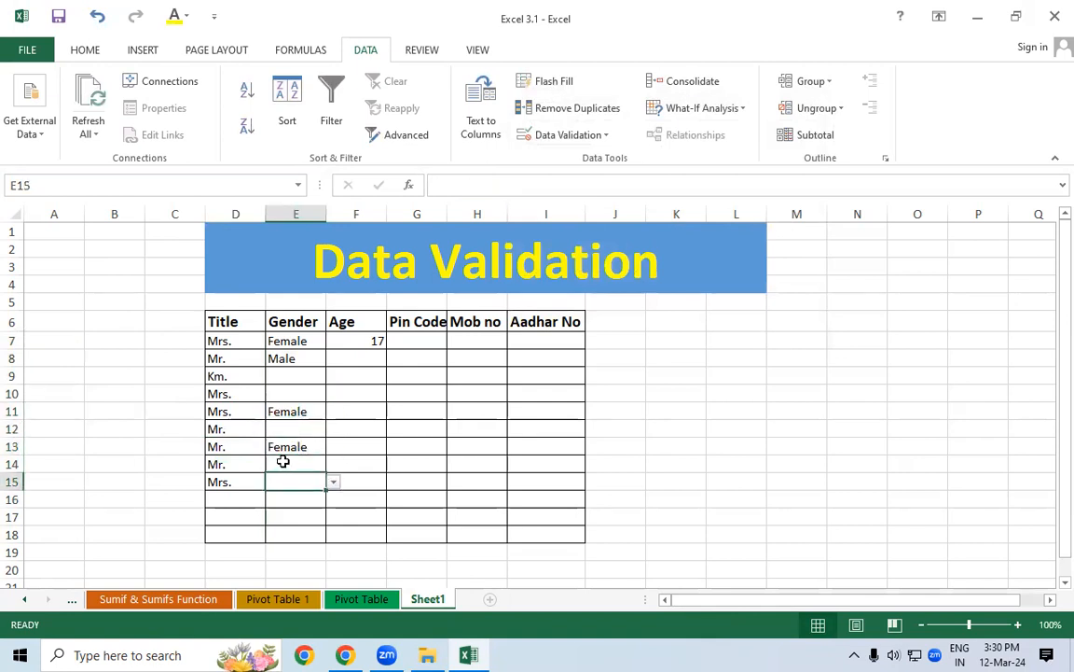
# Change E13 to Male, then test the rule with 'fhb' in E8 and dismiss the rejection
pyautogui.moveTo(297, 341); pyautogui.dragTo(299, 531)
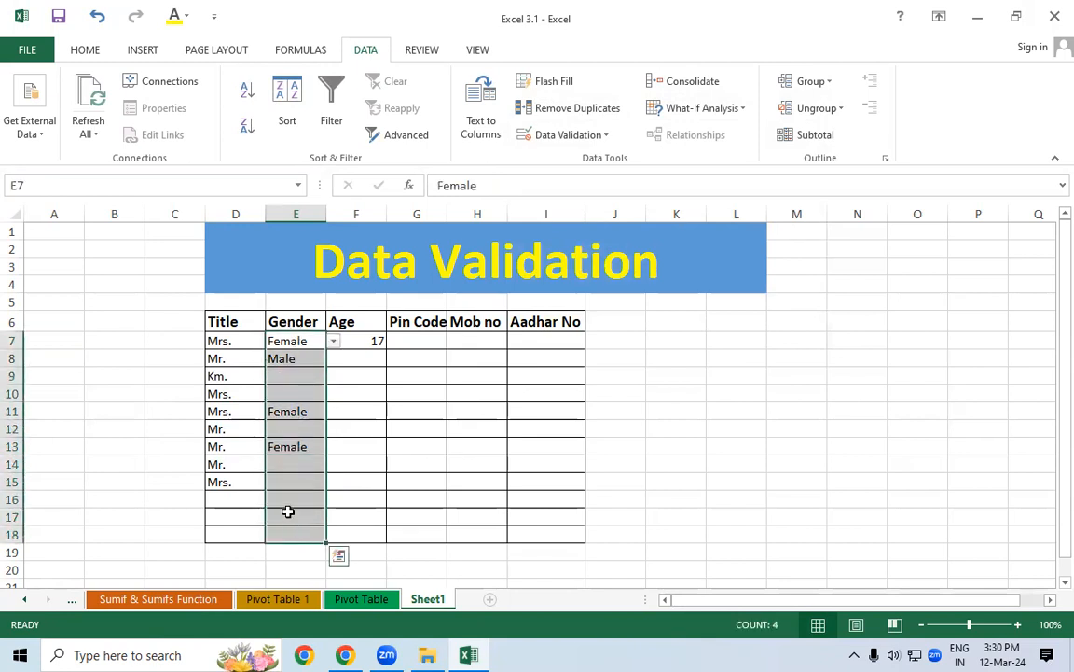
pyautogui.click(303, 446)
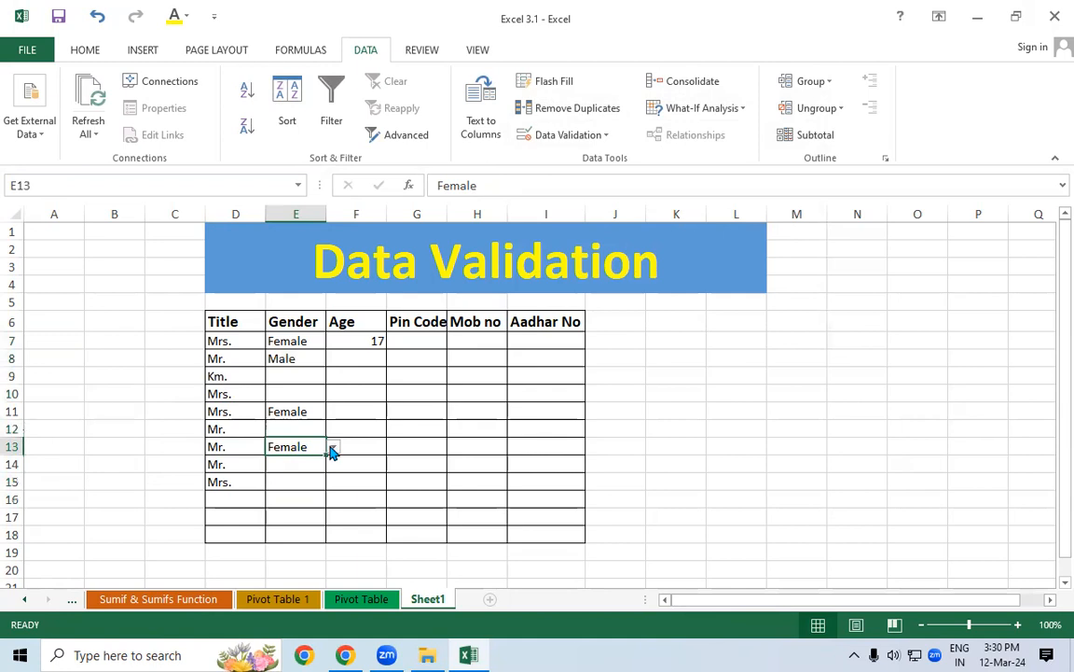
pyautogui.click(332, 447)
pyautogui.click(322, 461)
pyautogui.click(289, 361)
pyautogui.write('fhb')
pyautogui.press('Return')
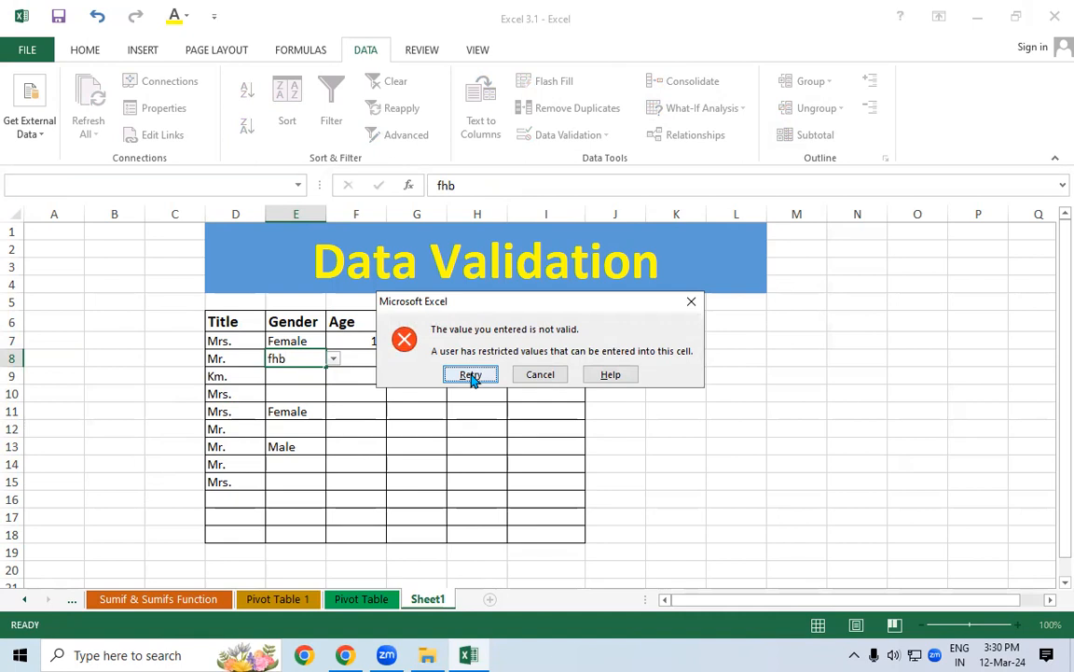
pyautogui.press('Escape')
# Enter Male in E15 and Female in E16; the invalid 'gfg' in E17 is rejected
pyautogui.moveTo(294, 340); pyautogui.dragTo(299, 571)
pyautogui.click(333, 483)
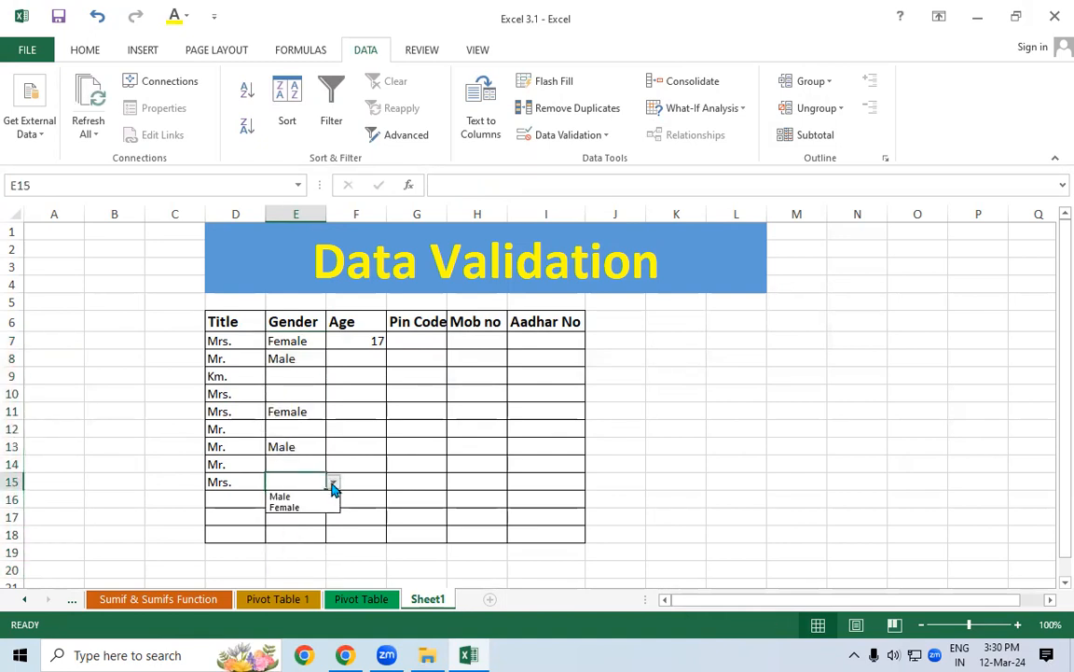
pyautogui.click(369, 449)
pyautogui.write('Male')
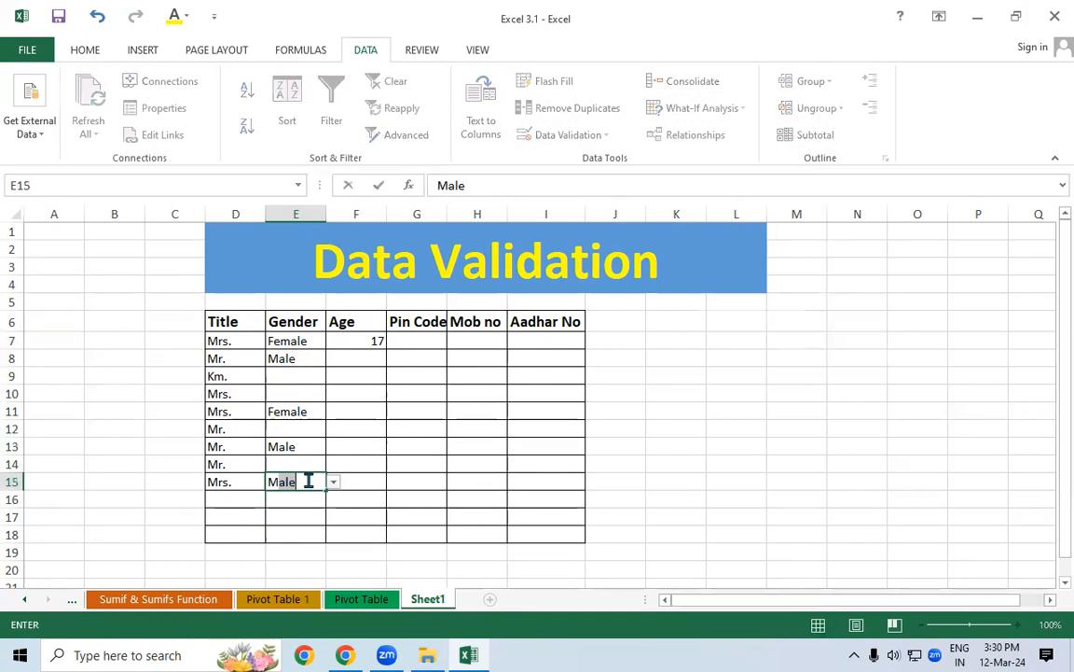
pyautogui.press('Return')
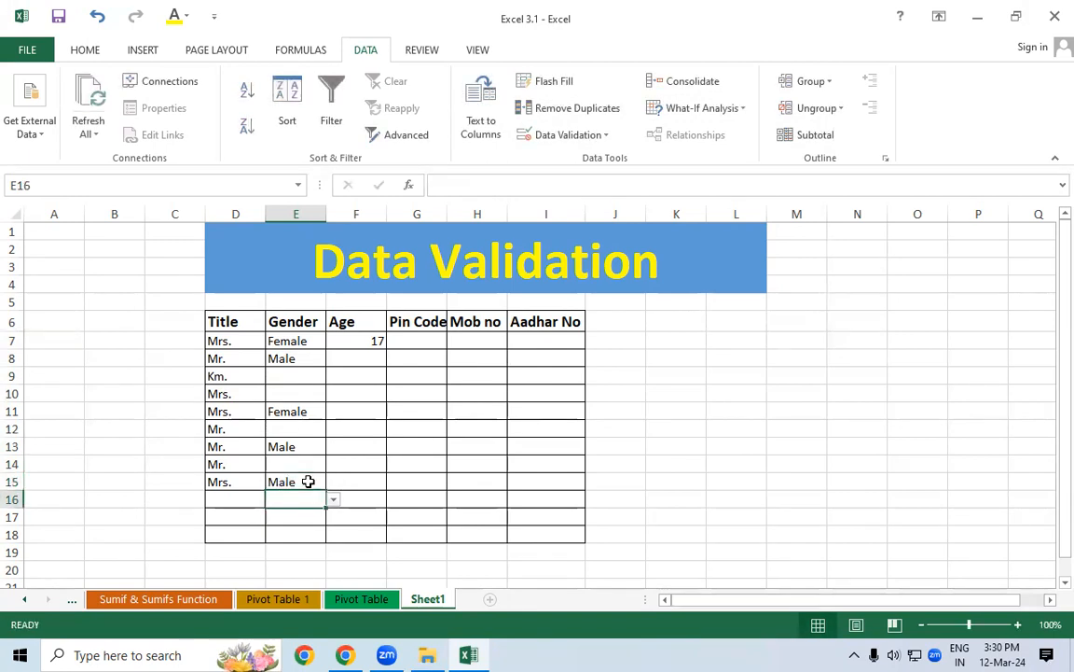
pyautogui.write('Female')
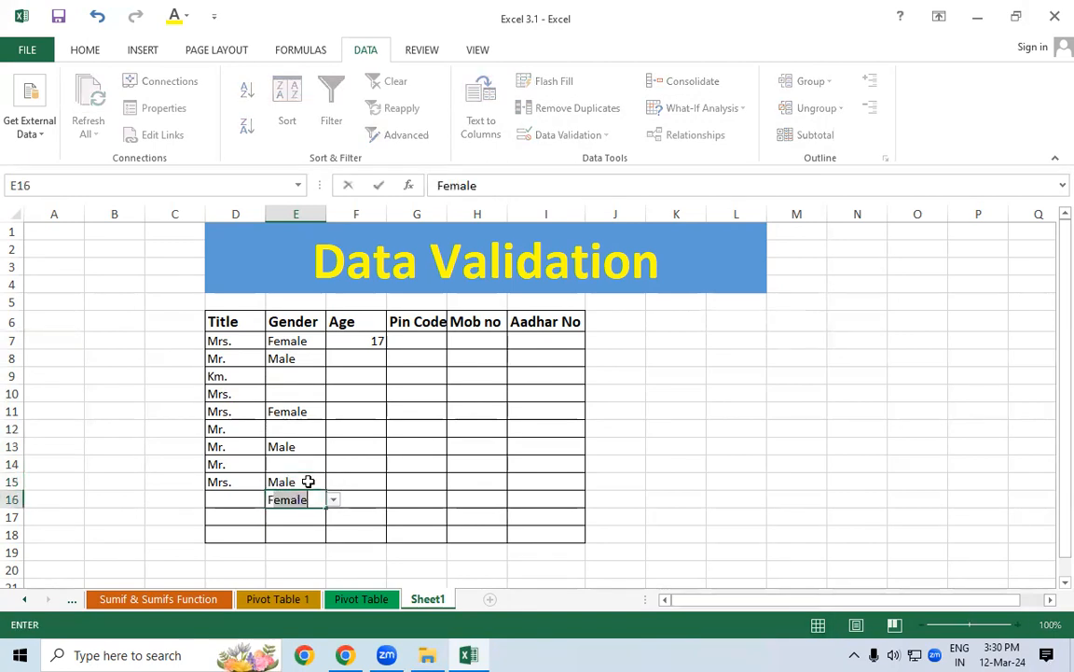
pyautogui.press('Return')
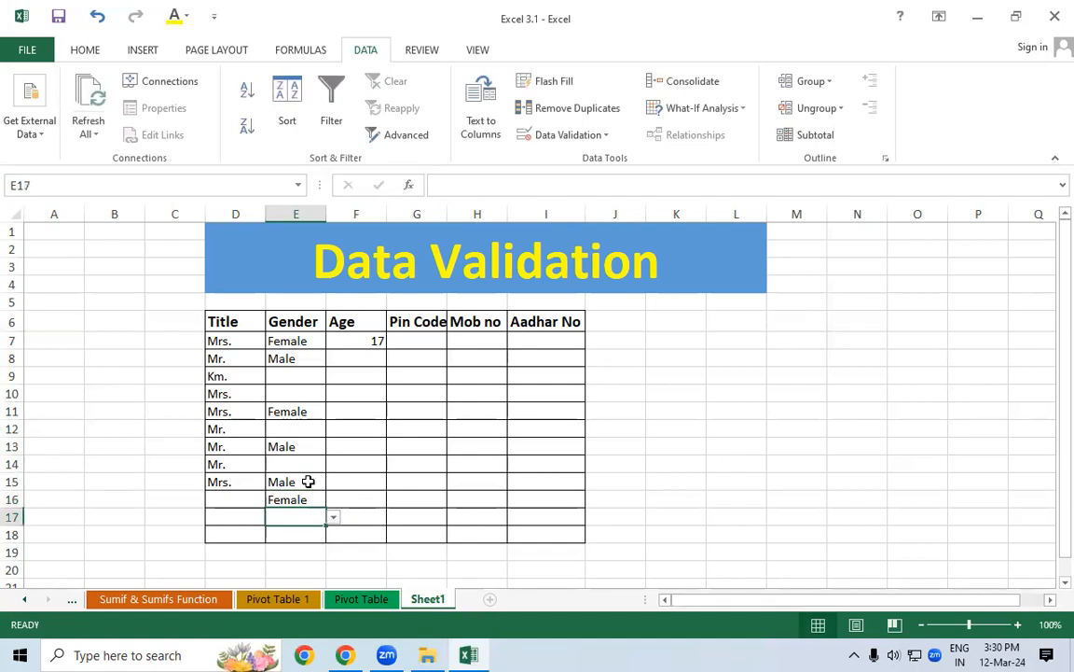
pyautogui.write('gfg')
pyautogui.press('Return')
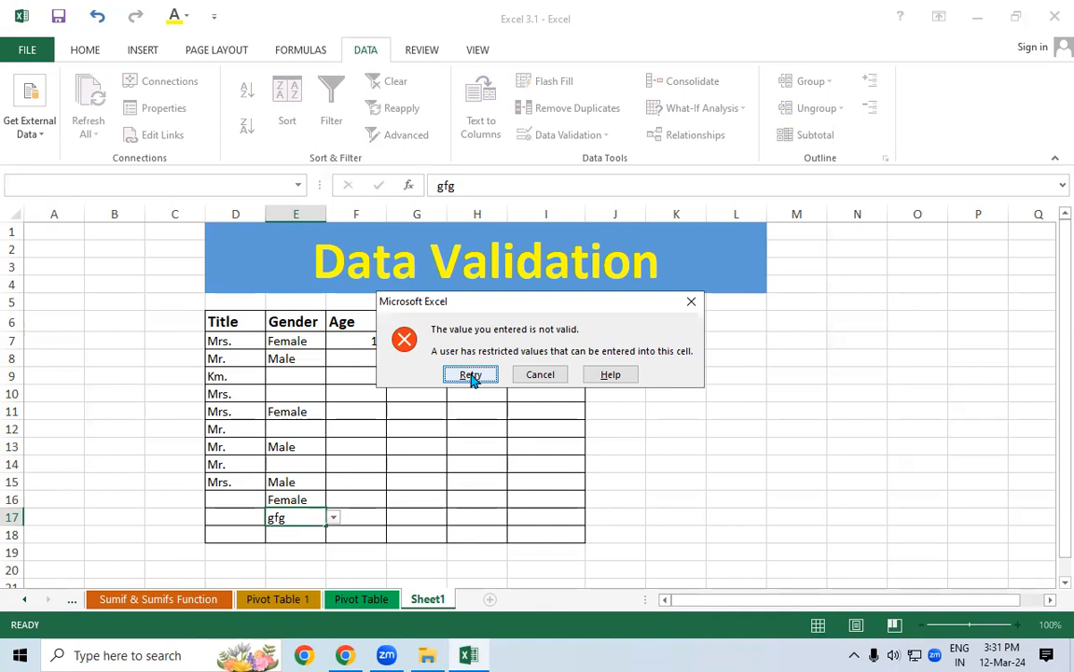
pyautogui.press('Escape')
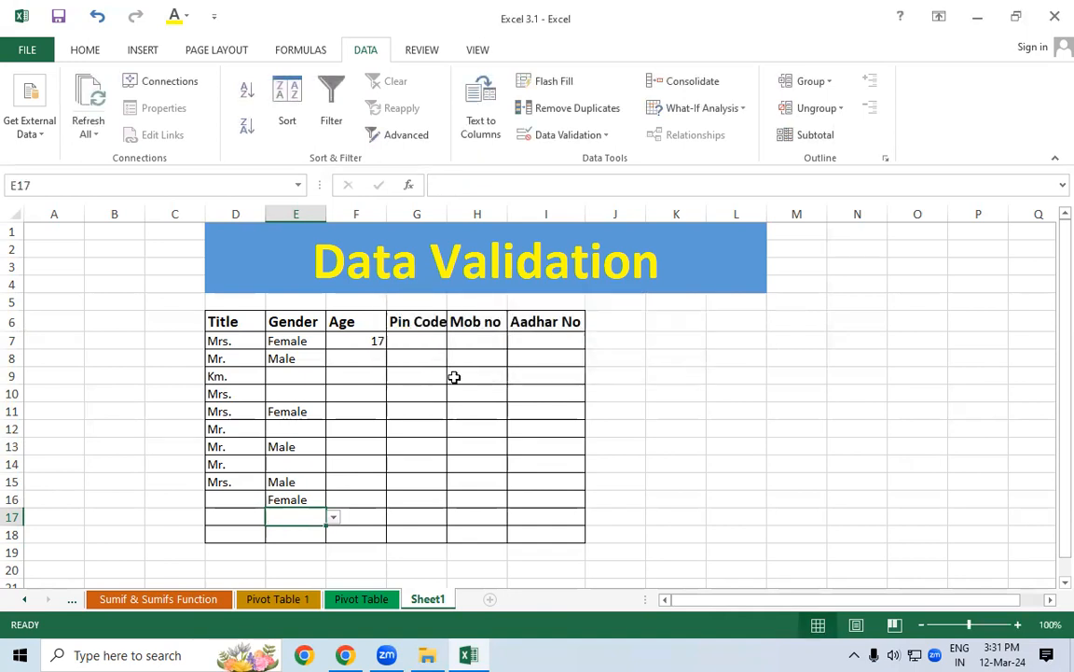
# Delete all values in Age cells F7:F18, removing the earlier 17
pyautogui.moveTo(364, 341); pyautogui.dragTo(339, 530)
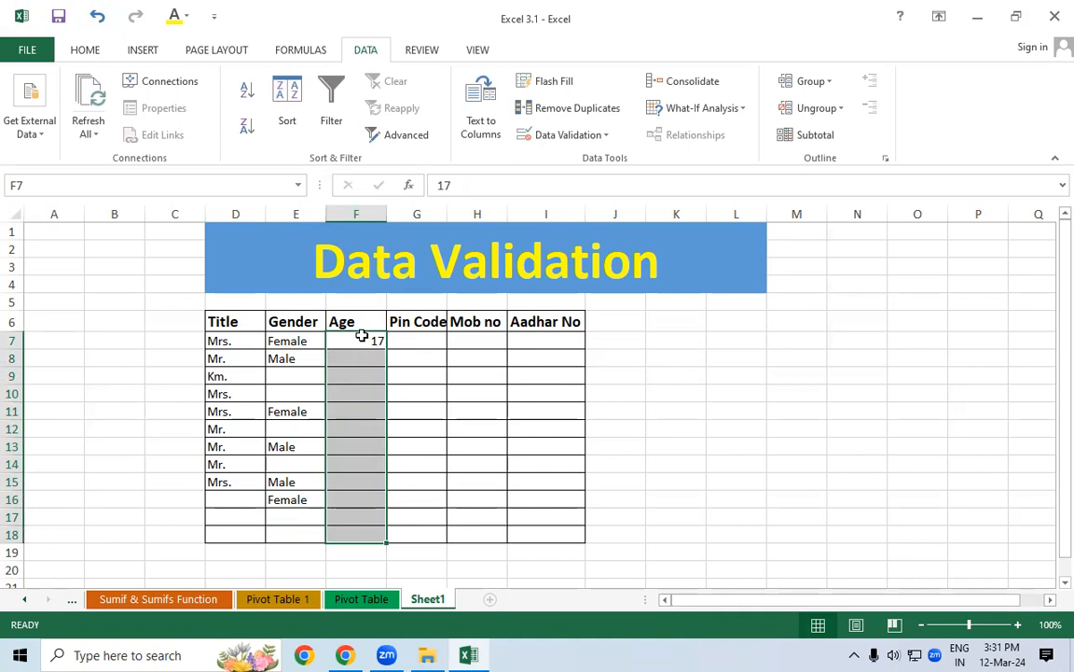
pyautogui.press('Delete')
pyautogui.moveTo(752, 351); pyautogui.dragTo(761, 388)
pyautogui.moveTo(790, 353)
pyautogui.mouseDown()
pyautogui.moveTo(797, 338)
pyautogui.moveTo(775, 330)
pyautogui.moveTo(796, 348)
pyautogui.moveTo(863, 326)
pyautogui.mouseUp()
pyautogui.moveTo(907, 263)
pyautogui.mouseDown()
pyautogui.moveTo(917, 265)
pyautogui.moveTo(909, 306)
pyautogui.moveTo(926, 250)
pyautogui.mouseUp()
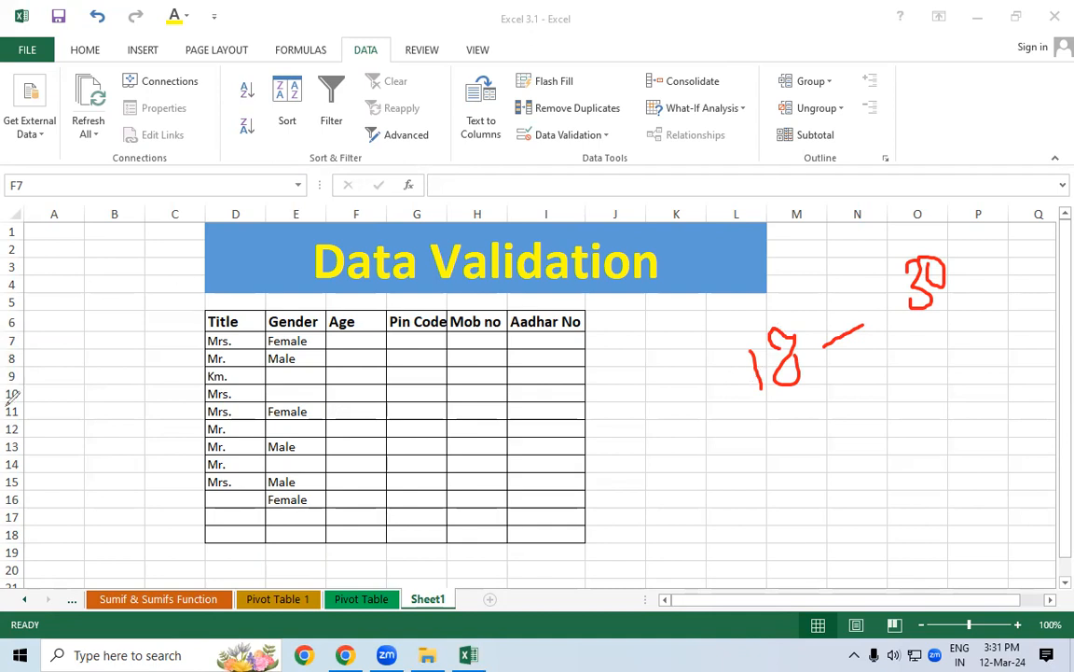
pyautogui.press('Escape')
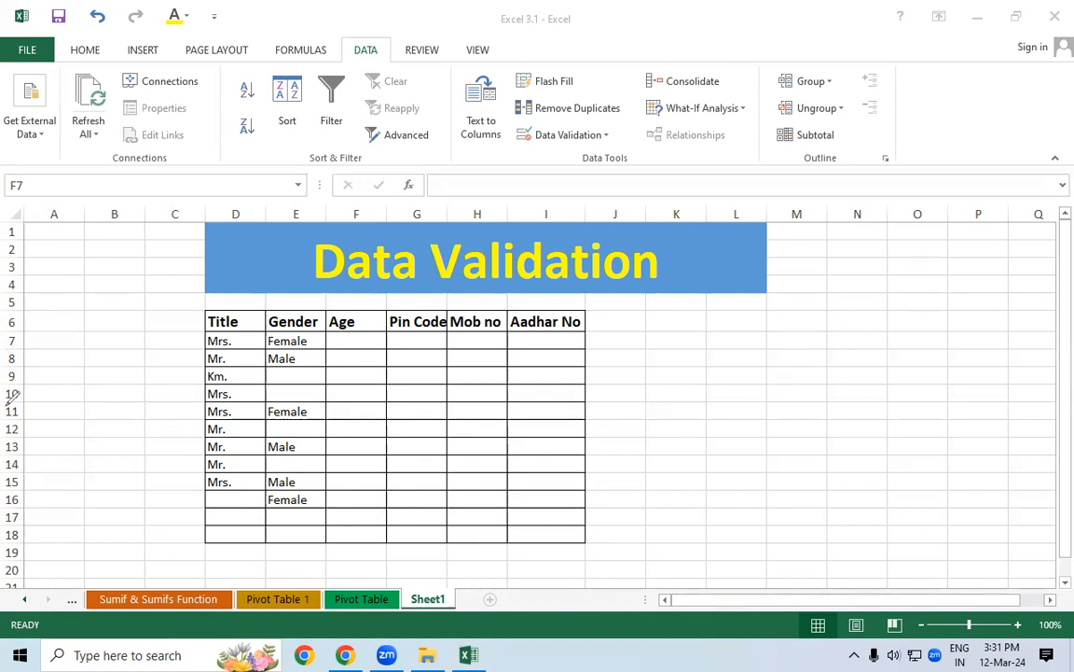
pyautogui.click(360, 338)
# Limit F7:F18 to whole numbers with minimum 18 and maximum 30
pyautogui.moveTo(360, 338); pyautogui.dragTo(345, 532)
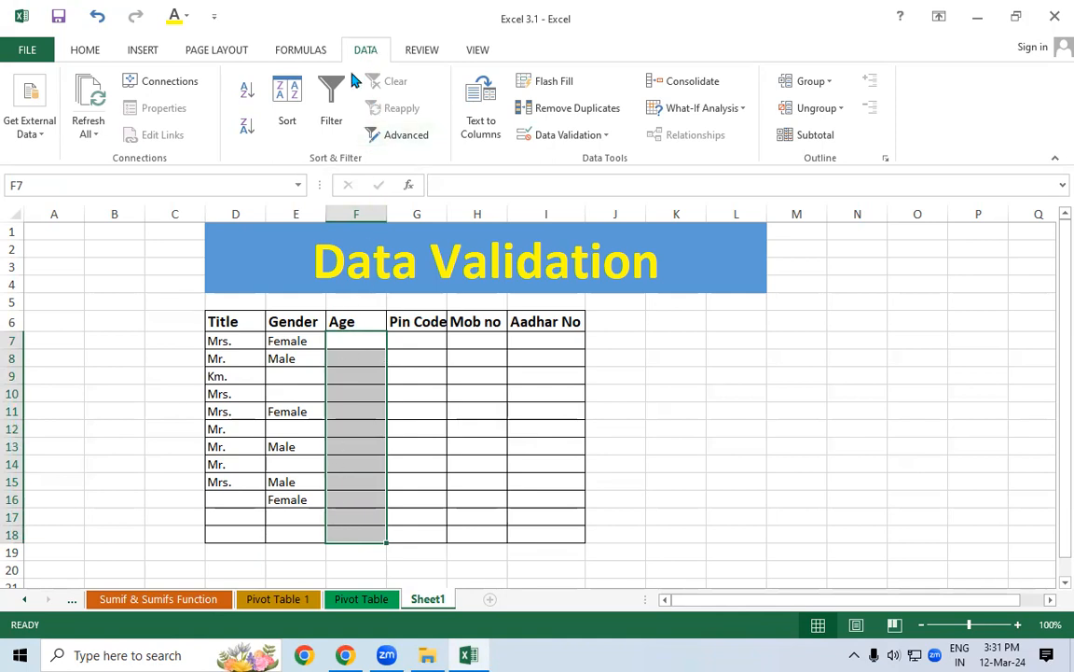
pyautogui.click(552, 138)
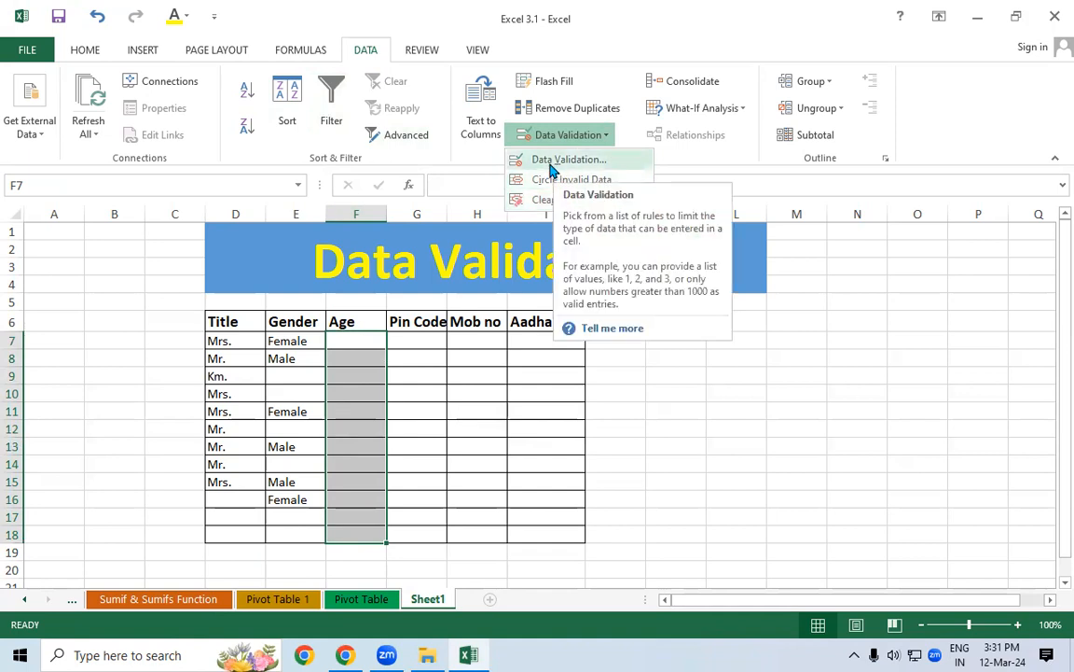
pyautogui.click(536, 159)
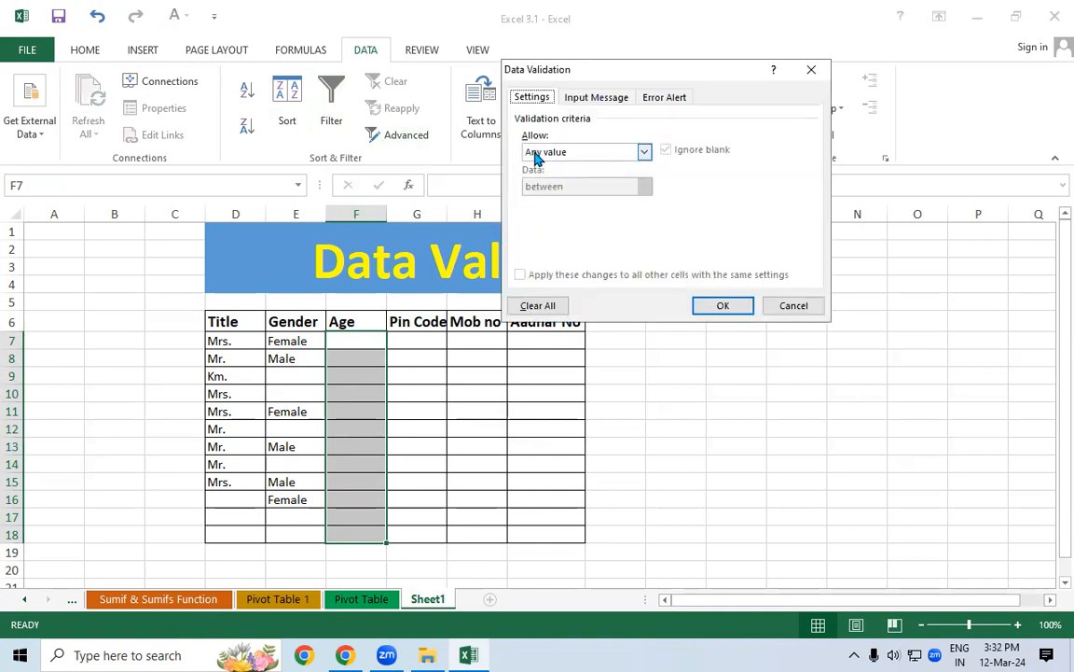
pyautogui.click(536, 155)
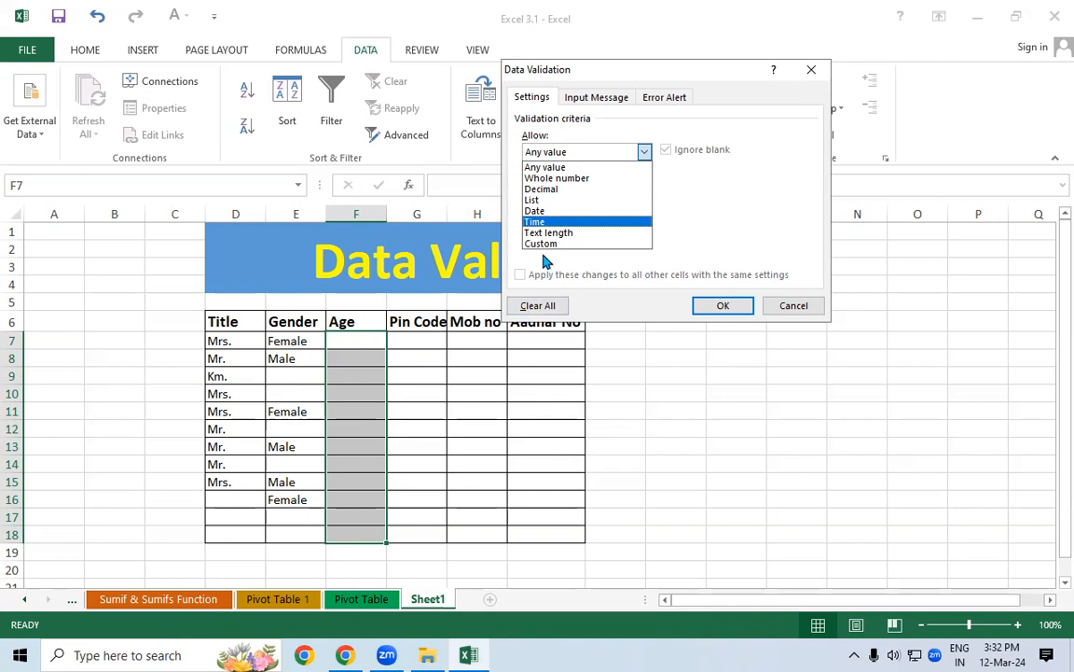
pyautogui.click(558, 179)
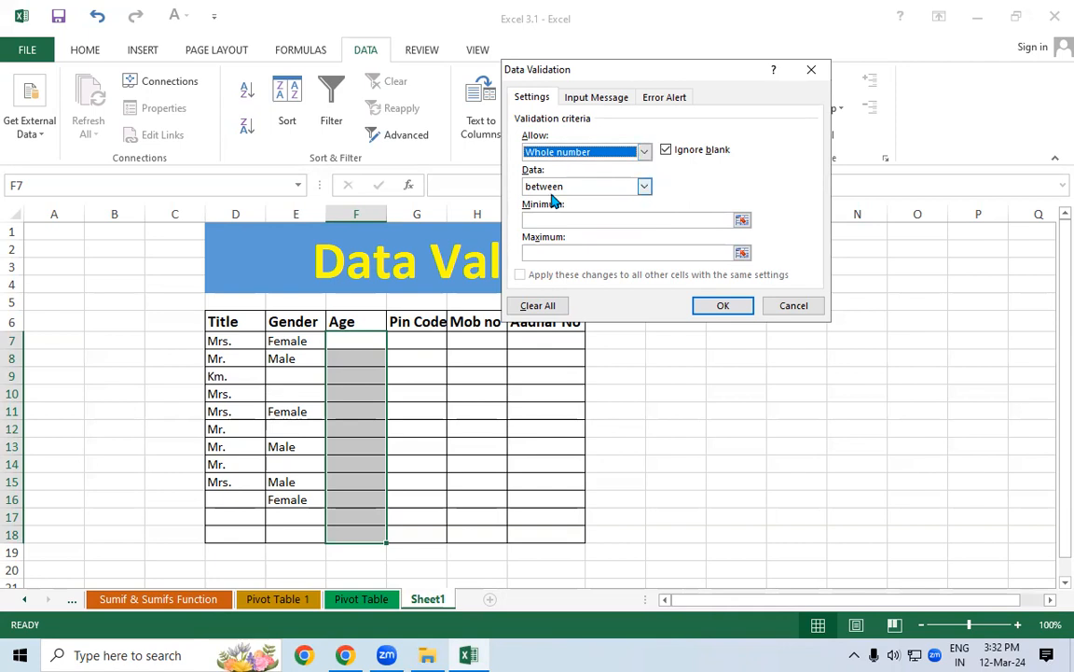
pyautogui.click(548, 224)
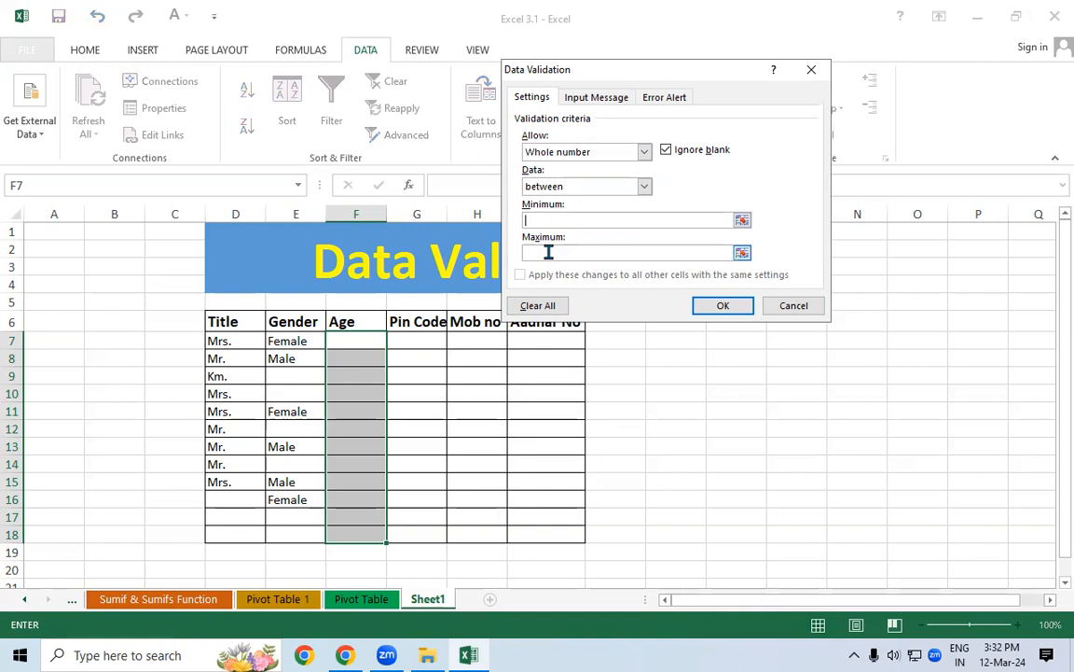
pyautogui.write('18')
pyautogui.click(593, 252)
pyautogui.write('30')
pyautogui.click(720, 306)
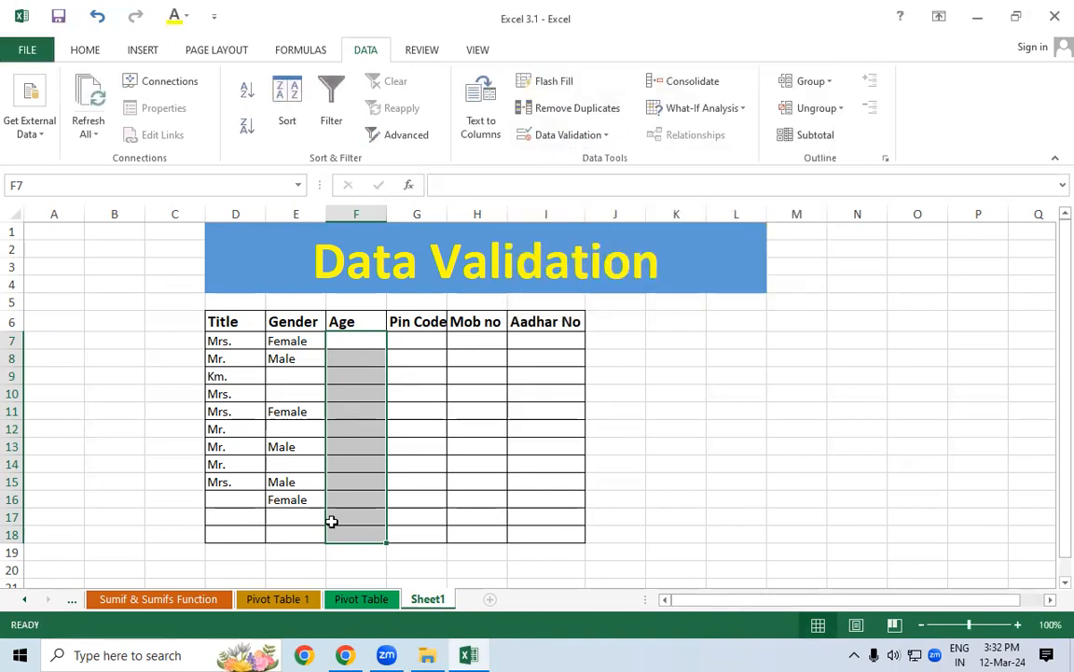
pyautogui.click(429, 392)
pyautogui.click(364, 375)
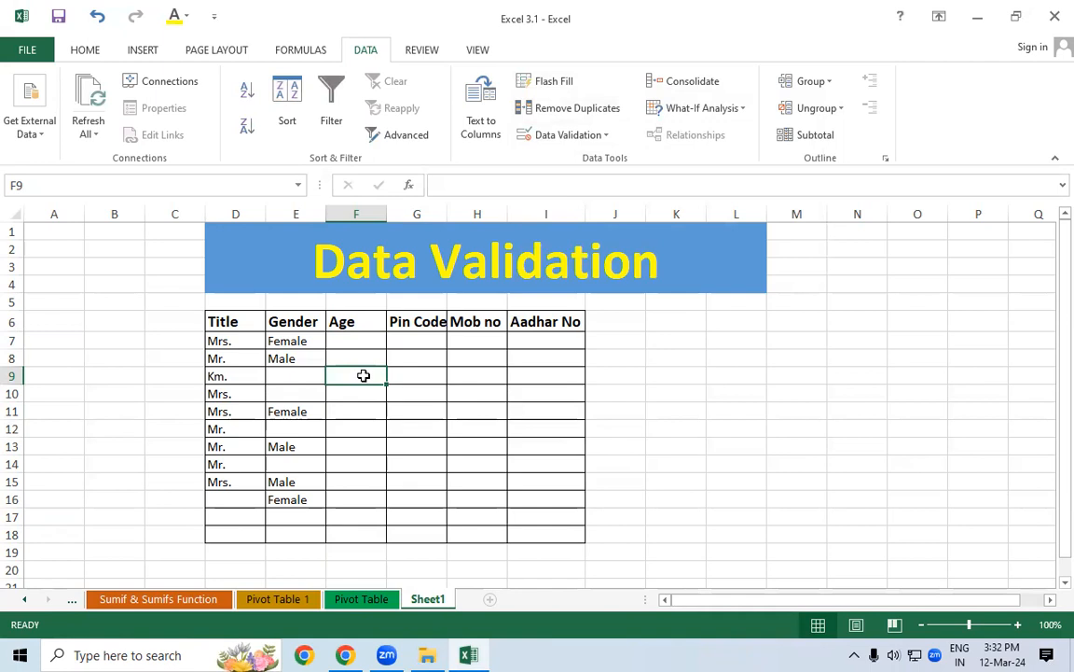
pyautogui.click(357, 396)
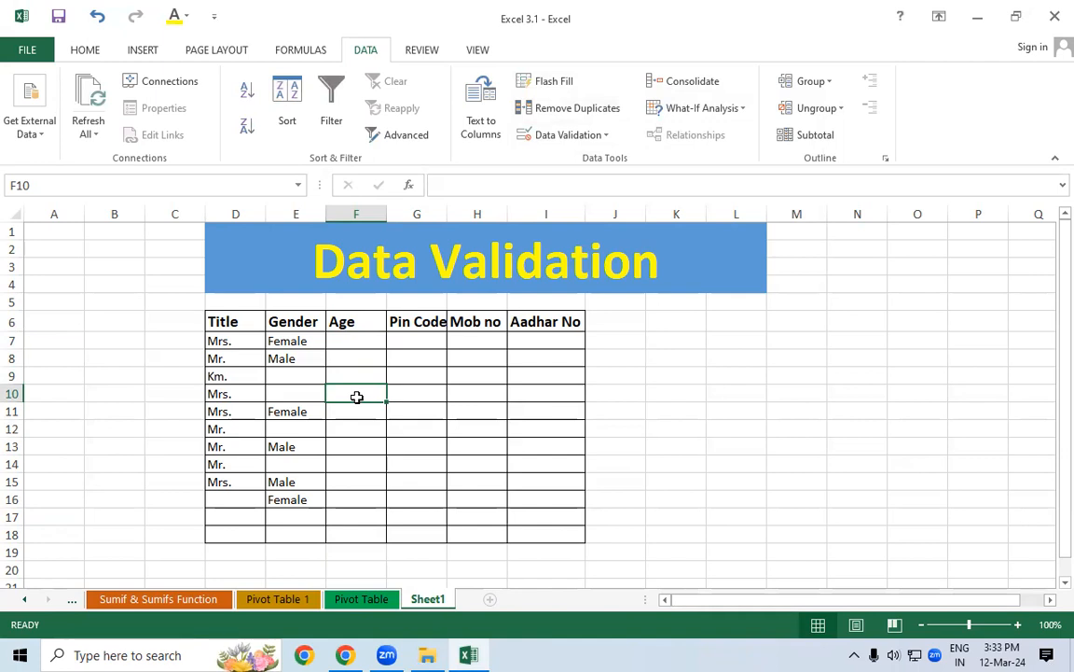
# Give F7:F18 an input message titled 'Age' reading 'Please Type Age 18-30'
pyautogui.moveTo(356, 342); pyautogui.dragTo(371, 527)
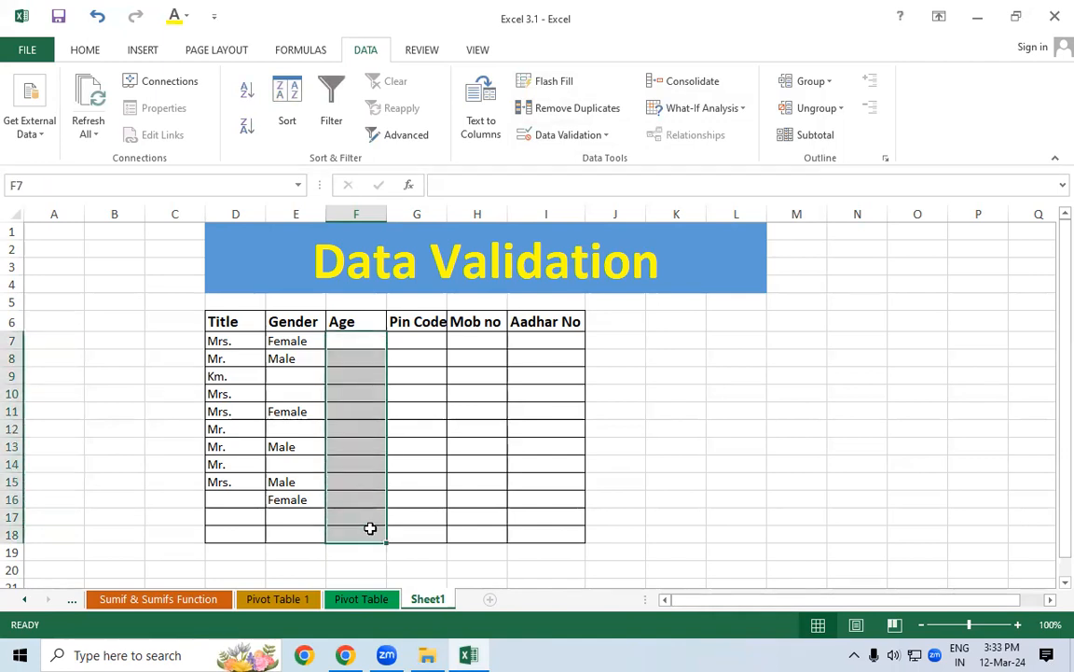
pyautogui.click(551, 134)
pyautogui.click(559, 162)
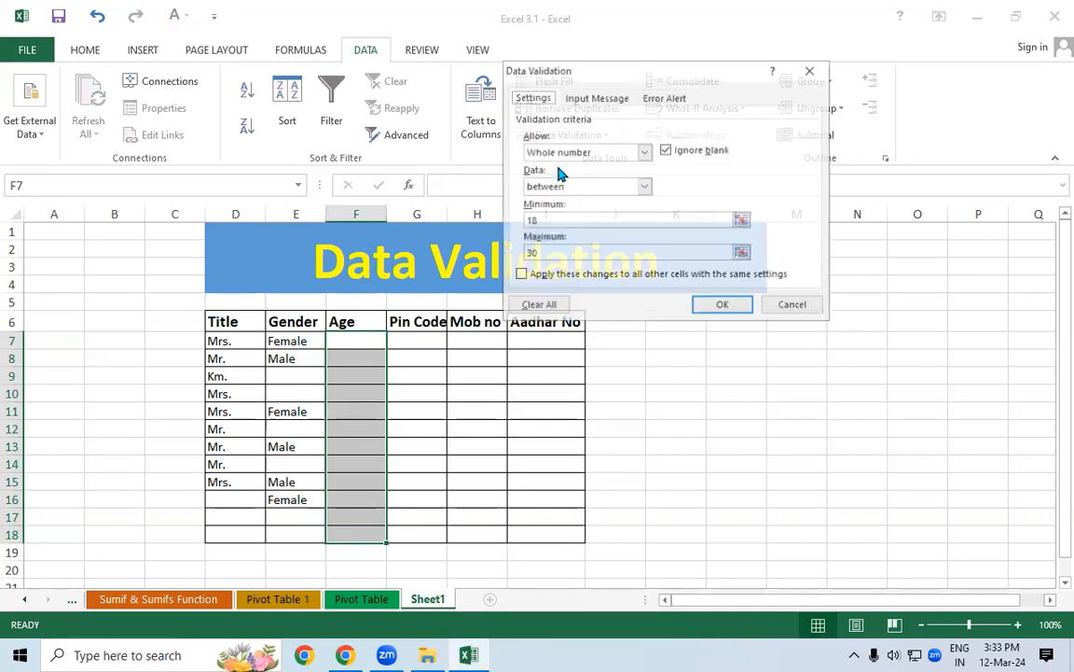
pyautogui.click(578, 104)
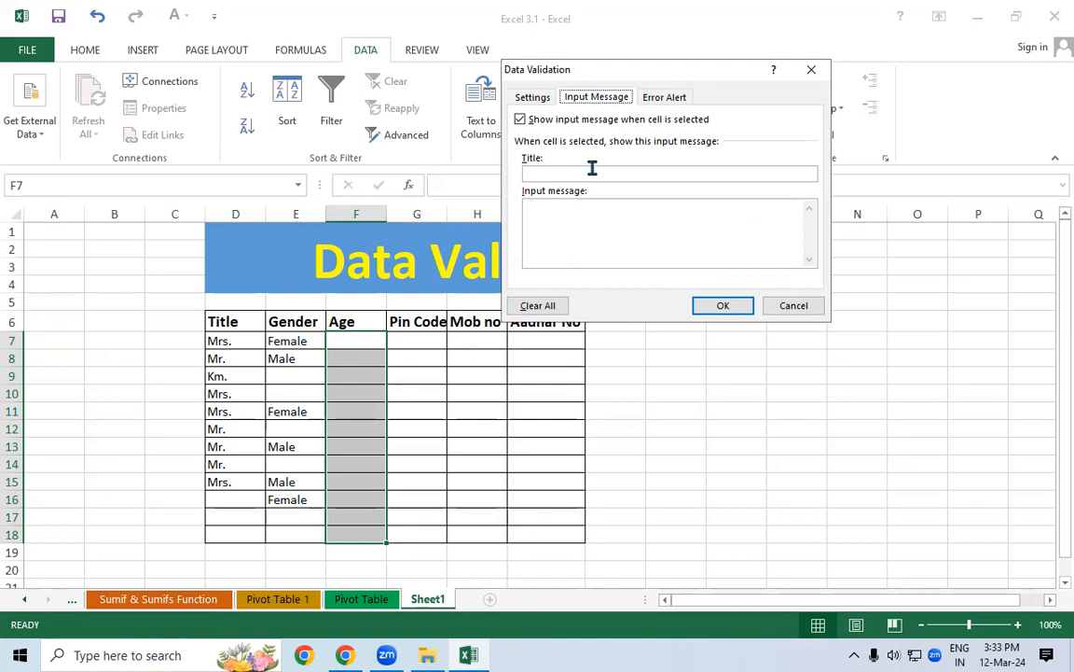
pyautogui.click(549, 172)
pyautogui.write('Age')
pyautogui.press('Tab')
pyautogui.write('Ples')
pyautogui.press('BackSpace')
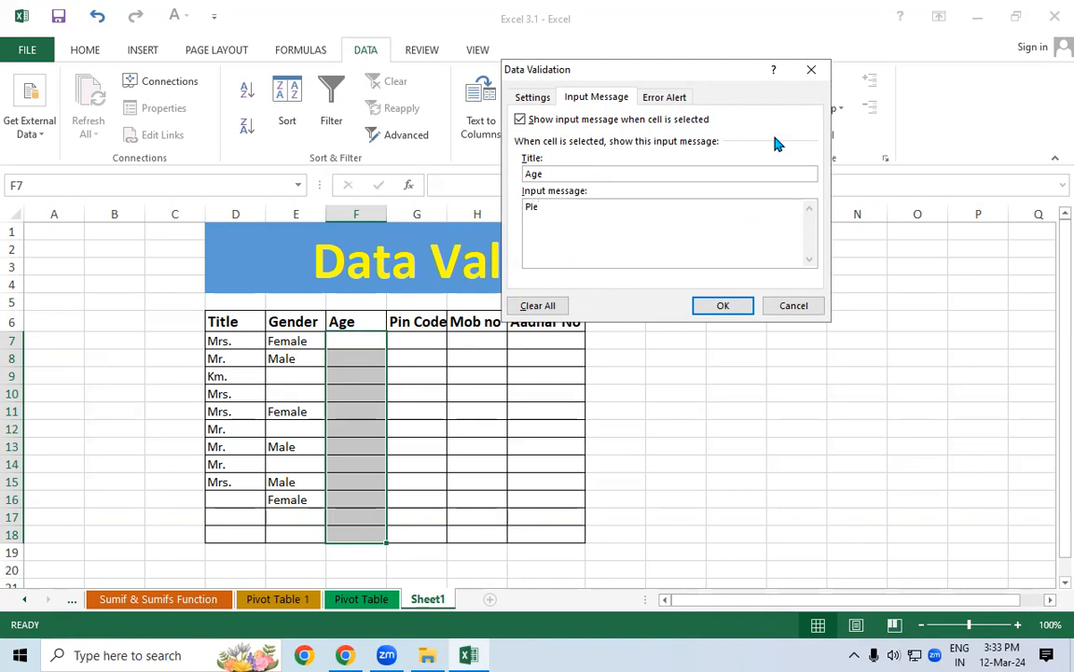
pyautogui.write('ase Type Age 18-30')
pyautogui.click(723, 308)
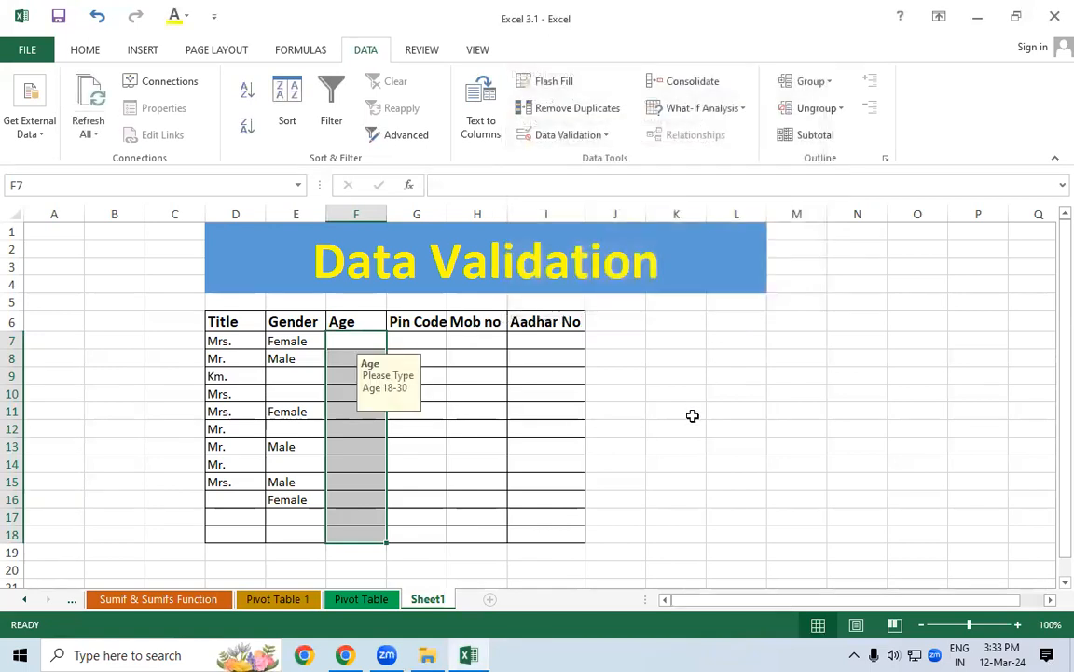
pyautogui.click(689, 412)
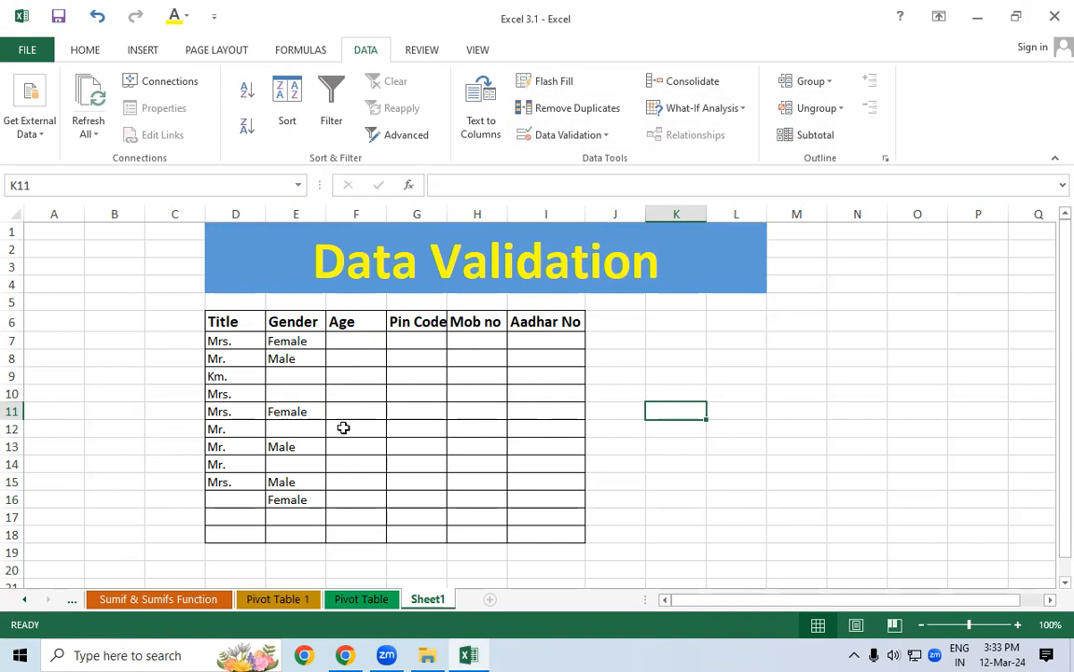
pyautogui.click(352, 343)
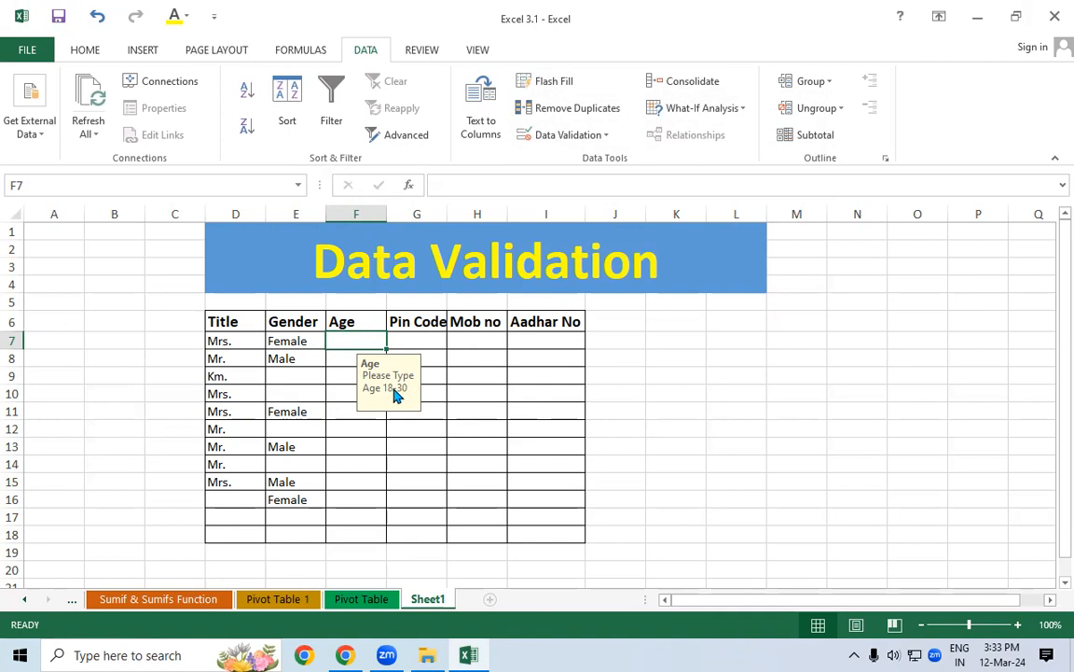
pyautogui.click(362, 449)
pyautogui.click(360, 429)
pyautogui.moveTo(356, 376); pyautogui.dragTo(356, 335)
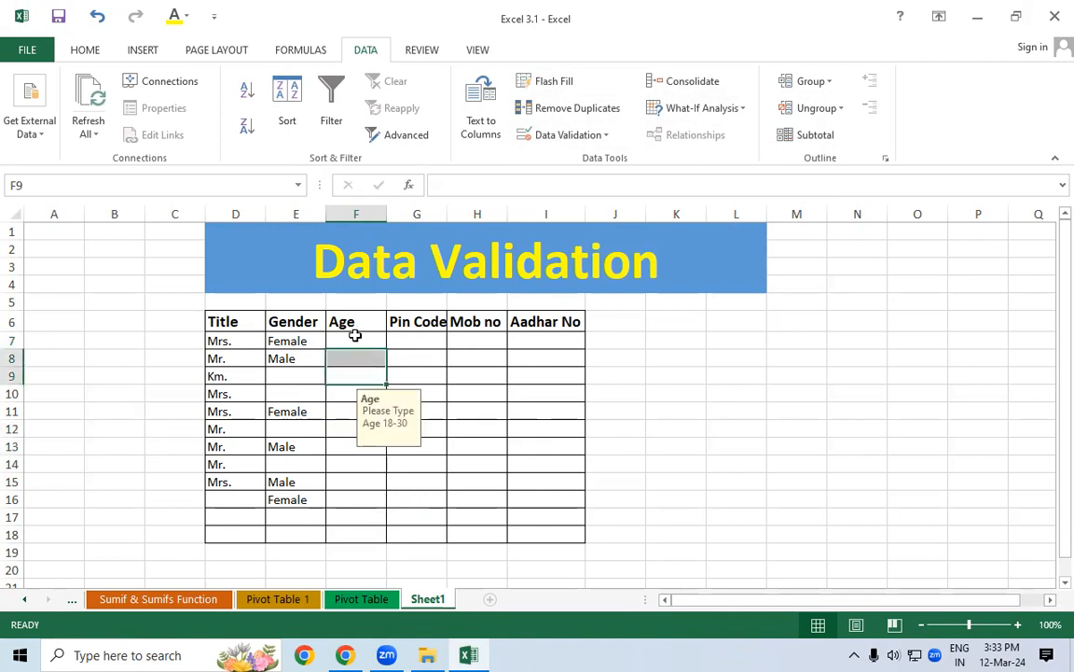
pyautogui.moveTo(355, 334); pyautogui.dragTo(362, 534)
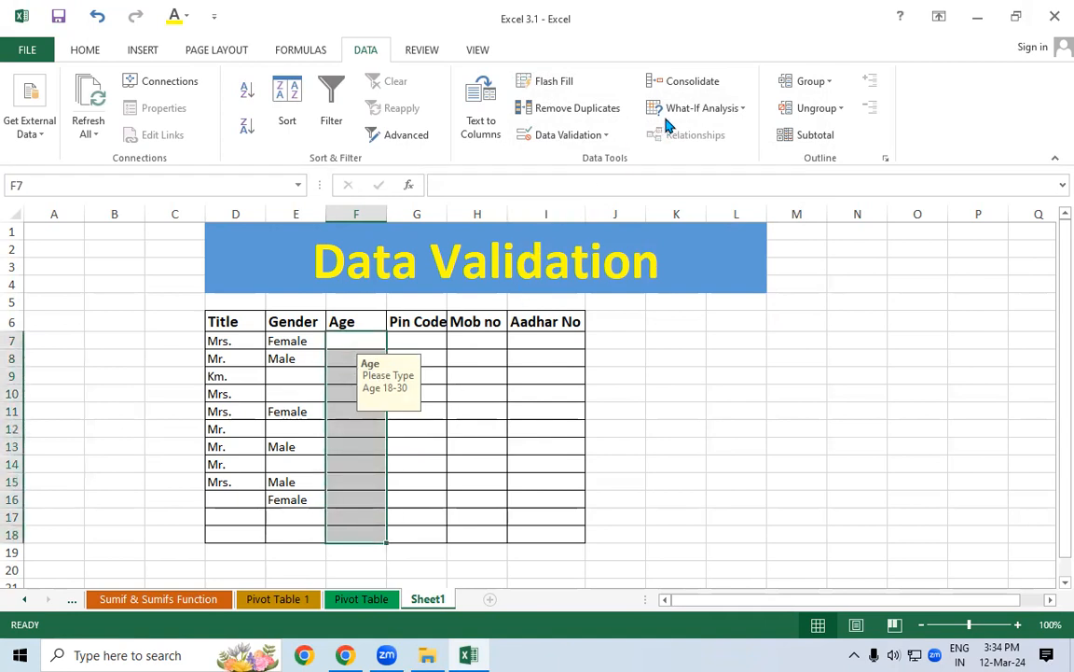
pyautogui.click(568, 134)
pyautogui.click(578, 160)
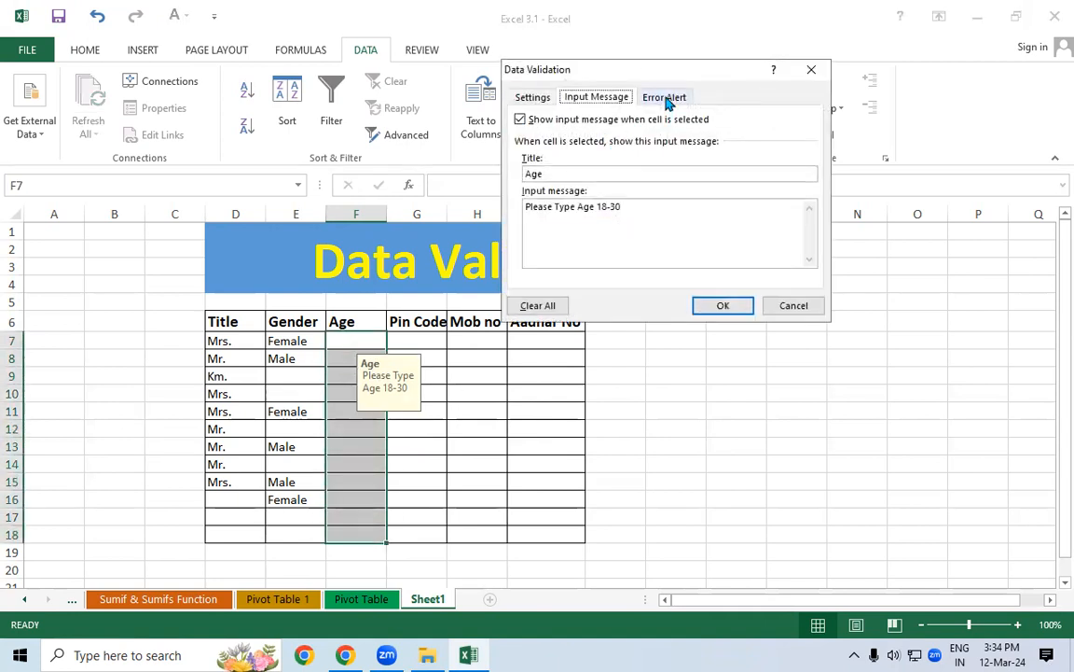
pyautogui.click(664, 97)
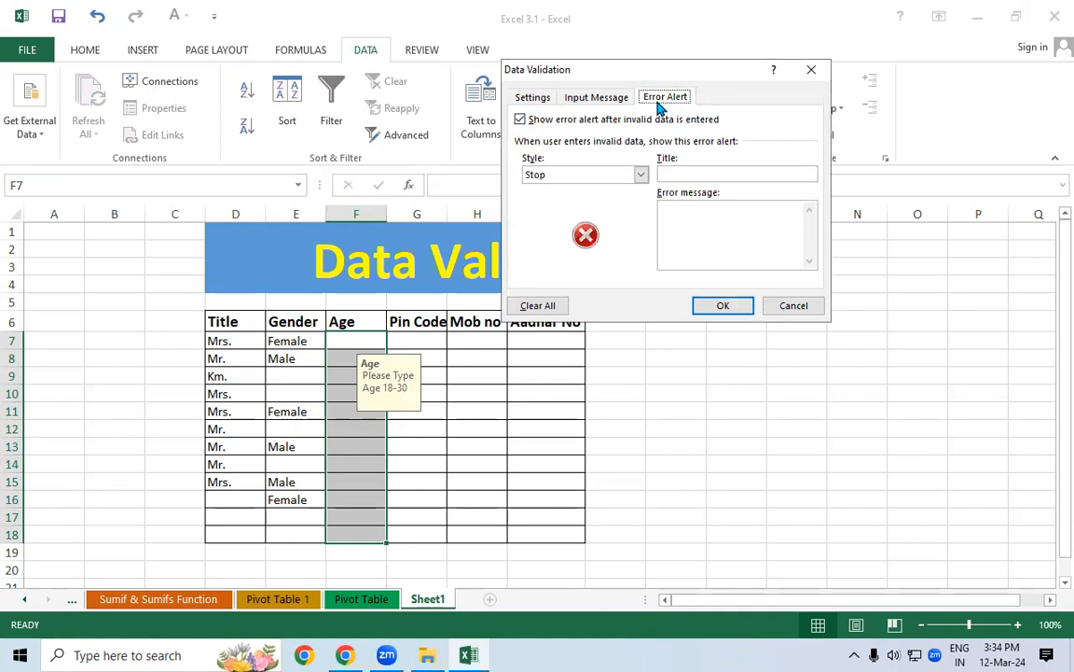
pyautogui.click(810, 72)
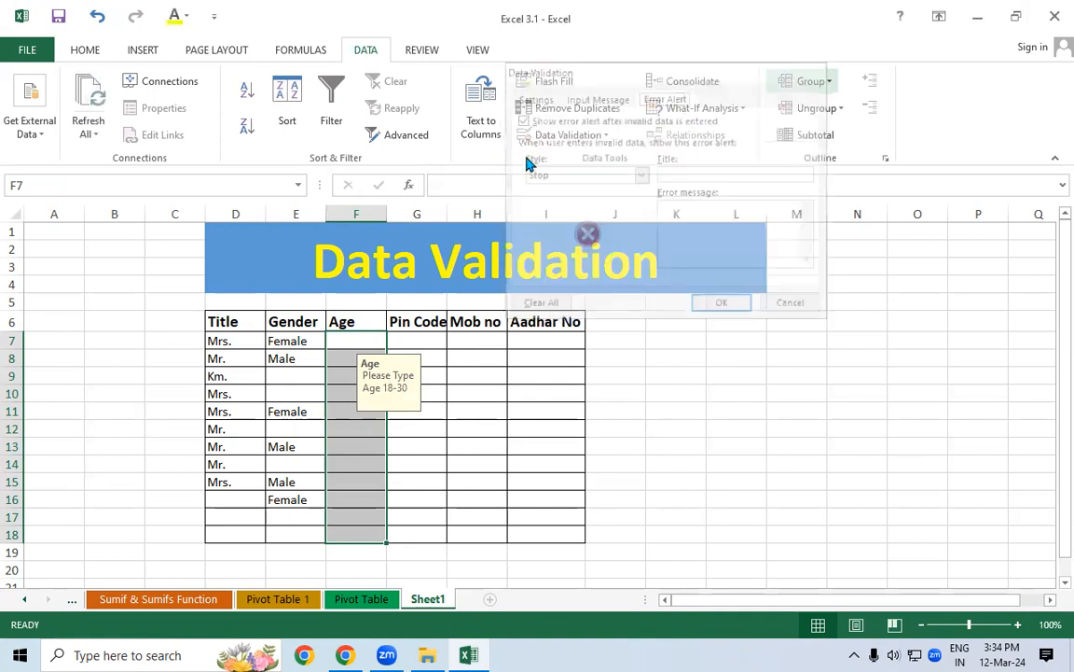
pyautogui.click(338, 343)
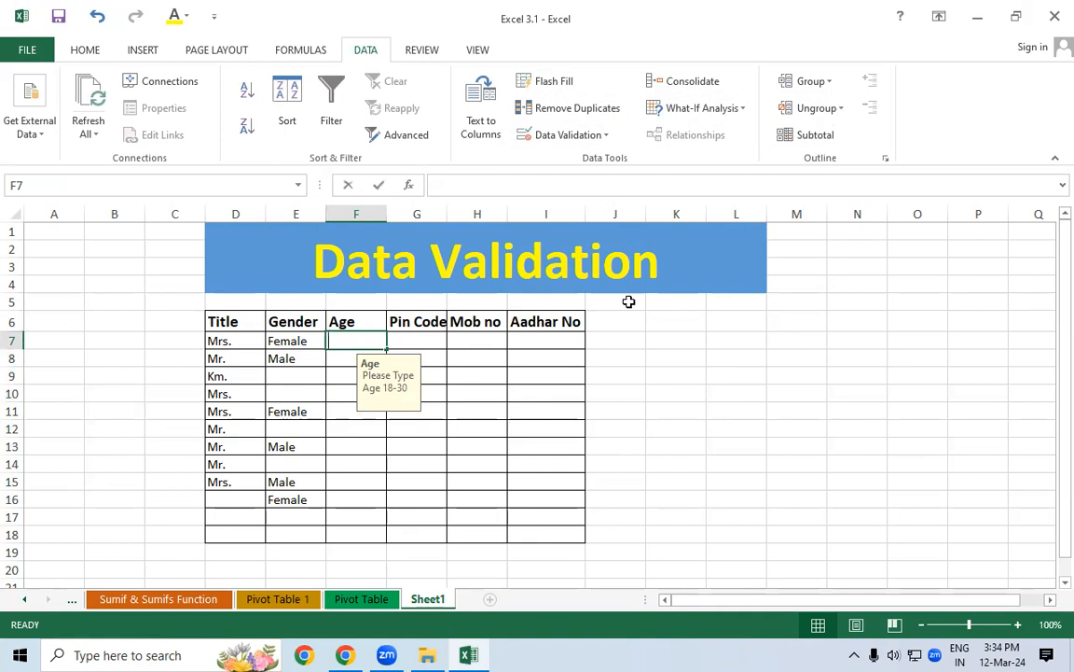
# Enter ages 18 in F7 and 30 in F8
pyautogui.write('18')
pyautogui.press('Return')
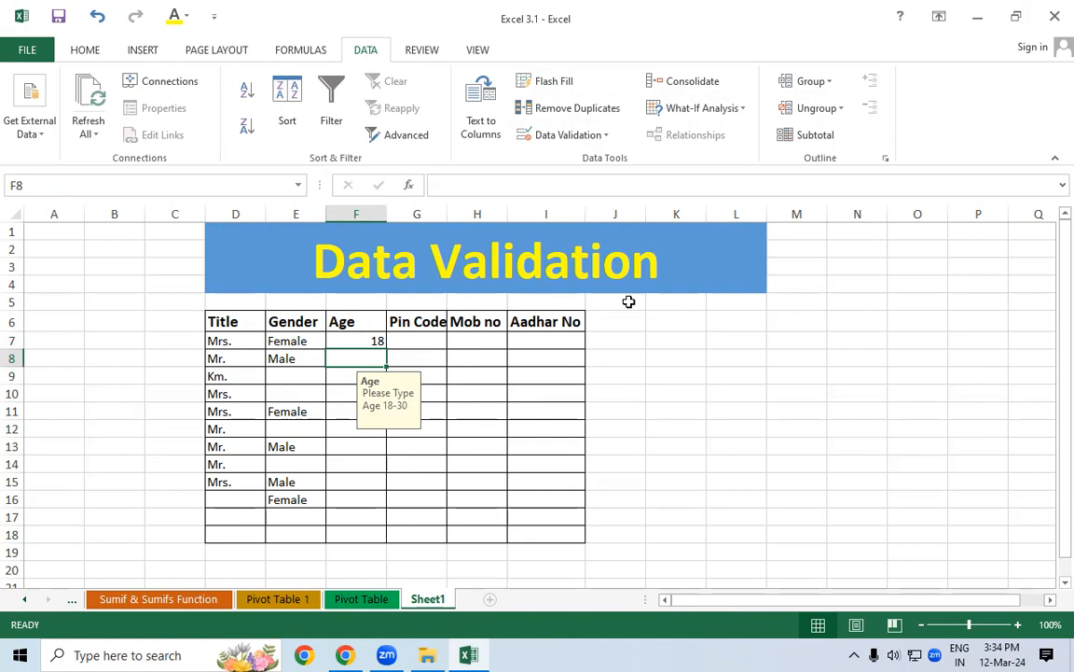
pyautogui.write('30')
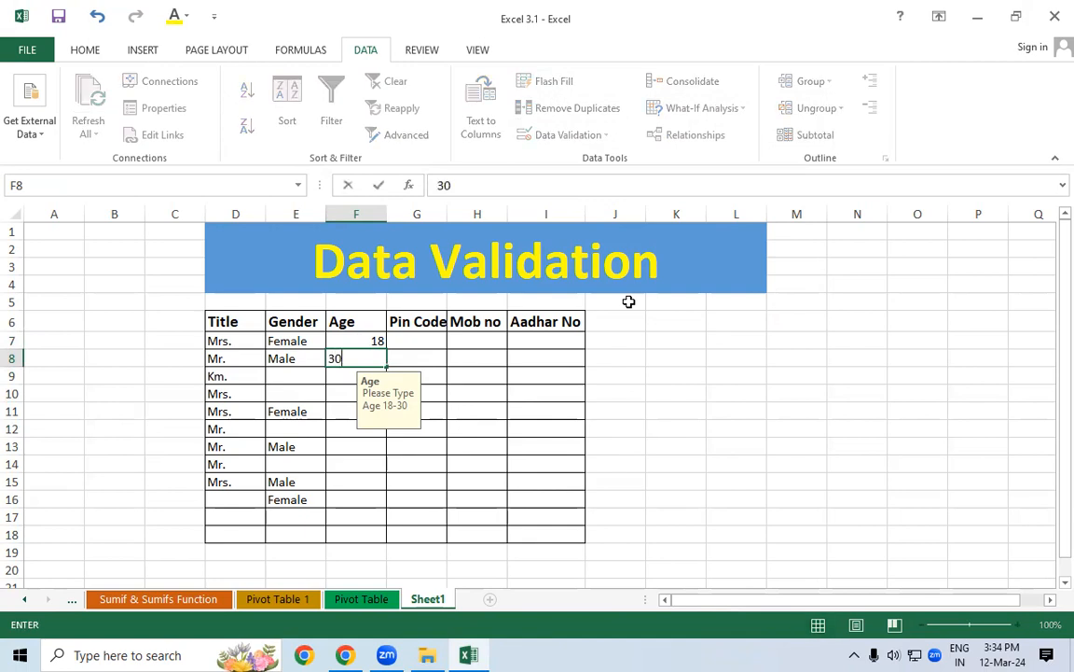
pyautogui.press('Return')
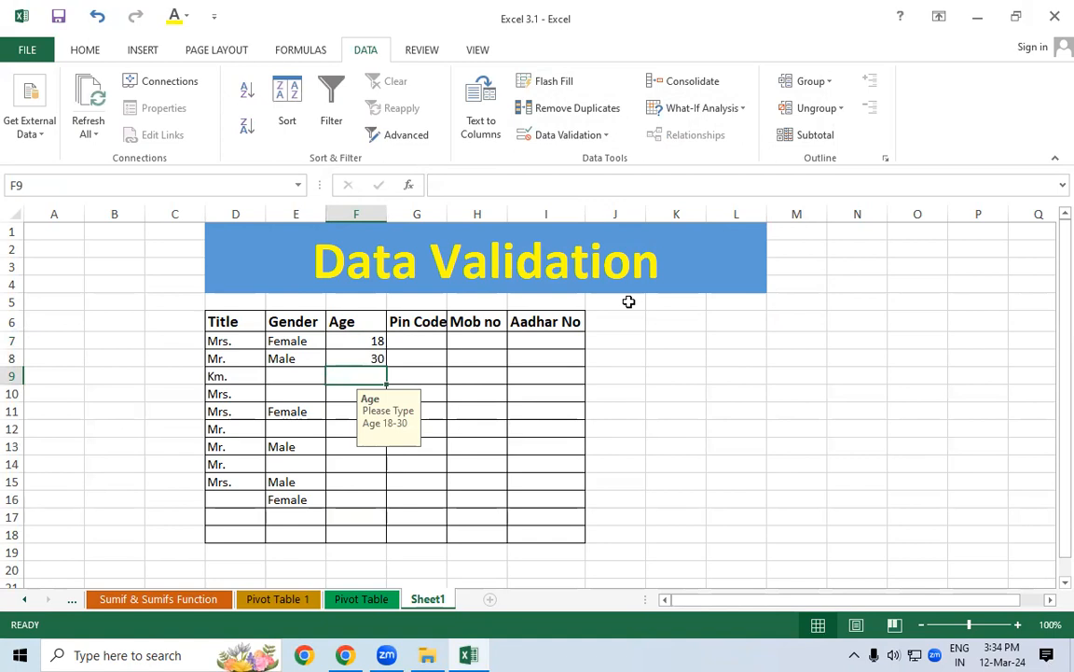
# Try 31 in F9, see it rejected, and cancel so F9 stays empty
pyautogui.write('31')
pyautogui.press('Return')
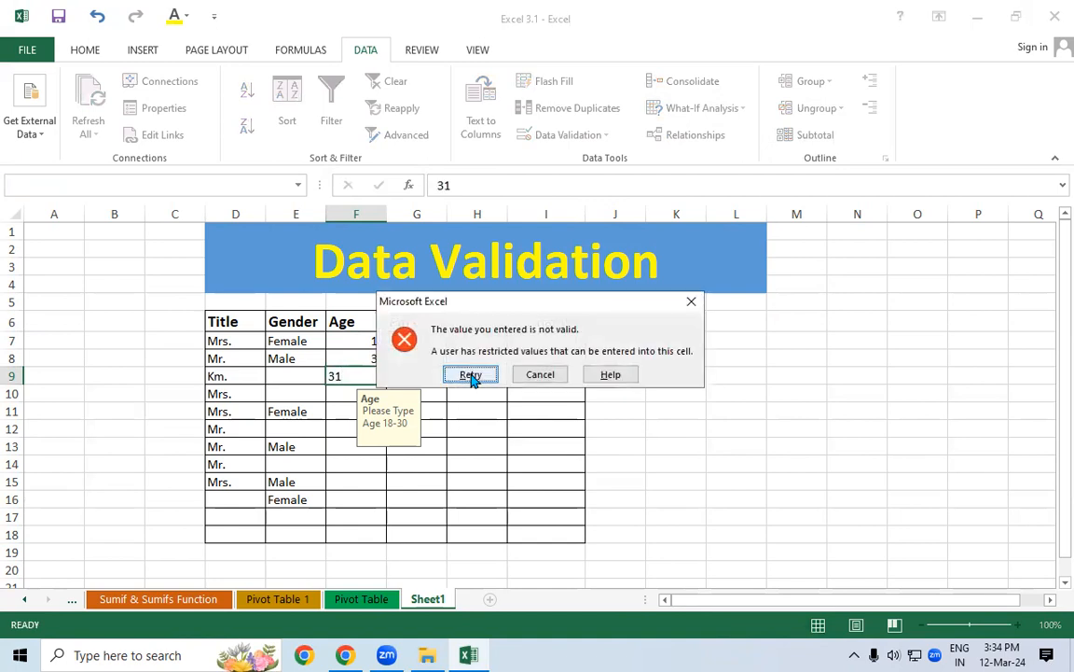
pyautogui.press('XF86AudioRaiseVolume')
pyautogui.press('XF86AudioRaiseVolume')
pyautogui.press('XF86AudioRaiseVolume')
pyautogui.press('XF86AudioRaiseVolume')
pyautogui.press('XF86AudioRaiseVolume')
pyautogui.press('XF86AudioRaiseVolume')
pyautogui.press('XF86AudioRaiseVolume')
pyautogui.press('XF86AudioRaiseVolume')
pyautogui.press('XF86AudioRaiseVolume')
pyautogui.press('XF86AudioRaiseVolume')
pyautogui.press('XF86AudioRaiseVolume')
pyautogui.press('XF86AudioRaiseVolume')
pyautogui.press('XF86AudioRaiseVolume')
pyautogui.press('XF86AudioRaiseVolume')
pyautogui.press('XF86AudioRaiseVolume')
pyautogui.press('XF86AudioRaiseVolume')
pyautogui.press('XF86AudioRaiseVolume')
pyautogui.press('XF86AudioRaiseVolume')
pyautogui.press('XF86AudioRaiseVolume')
pyautogui.press('XF86AudioRaiseVolume')
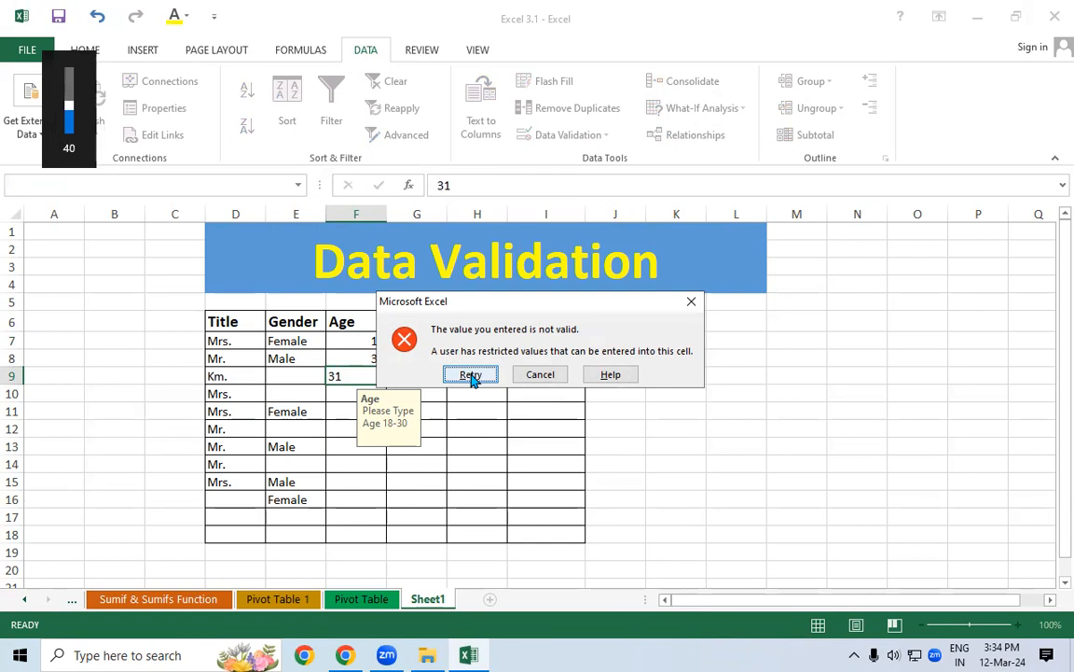
pyautogui.click(471, 375)
pyautogui.press('Return')
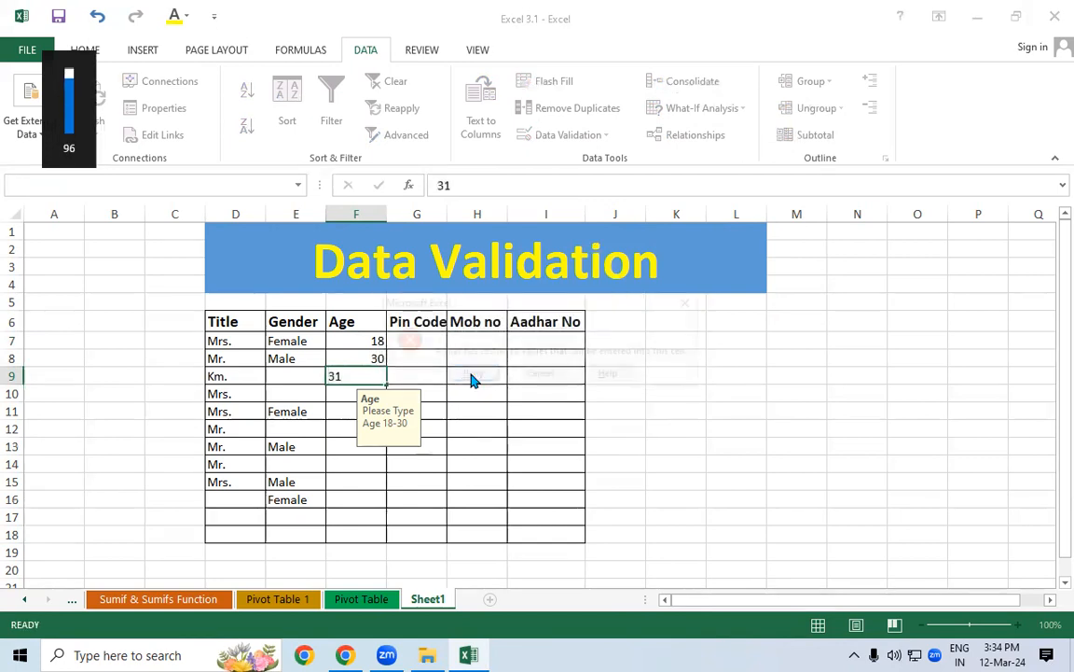
pyautogui.click(471, 374)
pyautogui.press('Return')
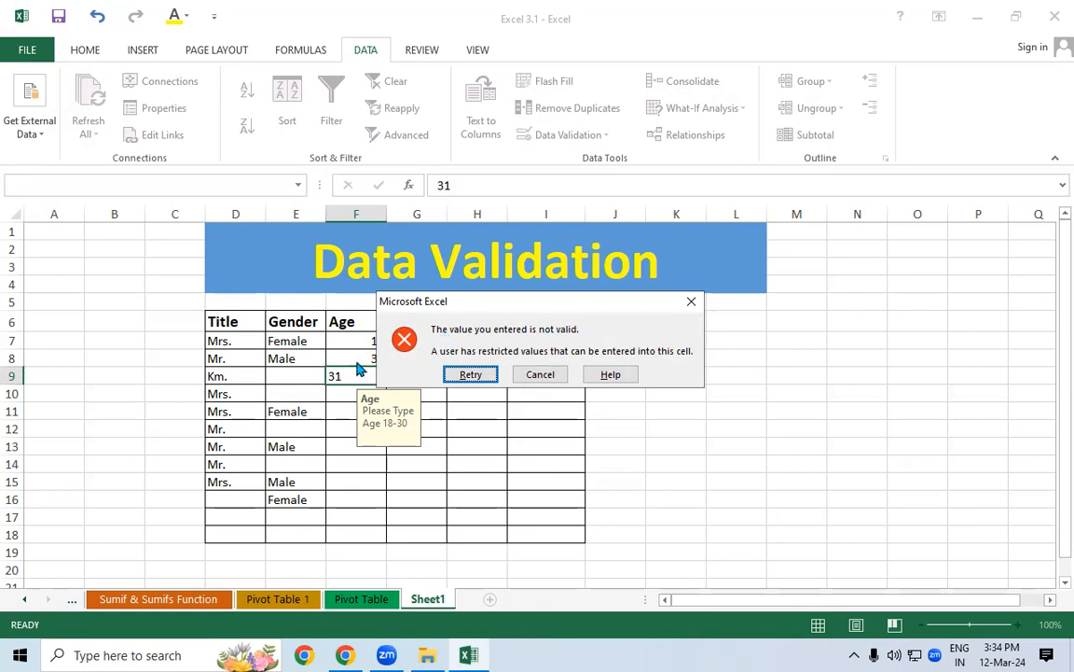
pyautogui.press('Escape')
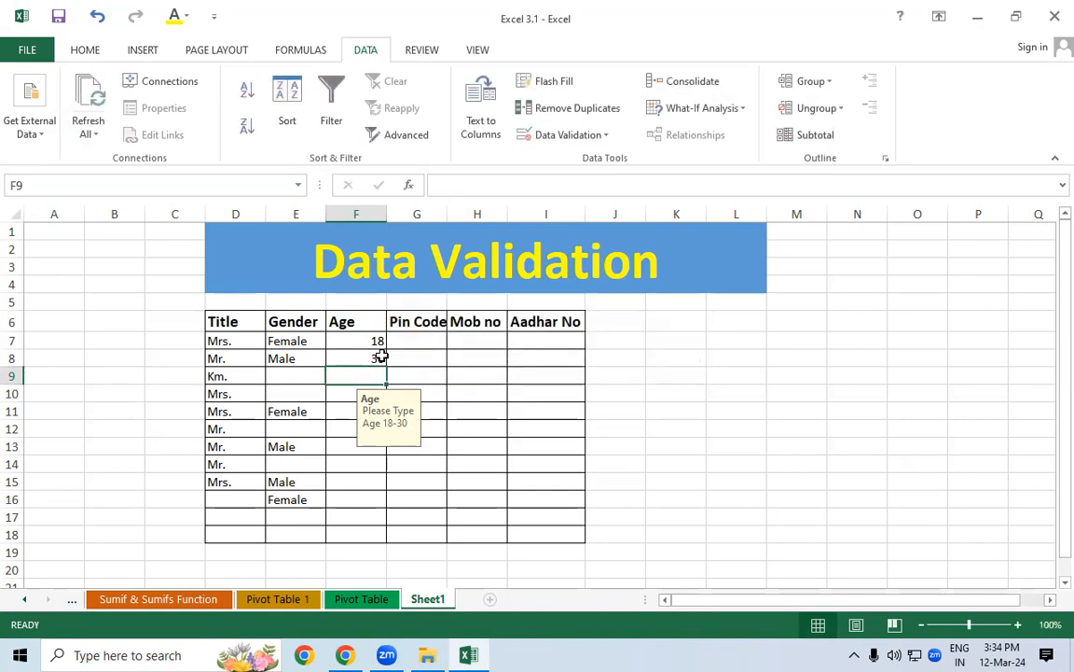
pyautogui.moveTo(365, 341); pyautogui.dragTo(360, 534)
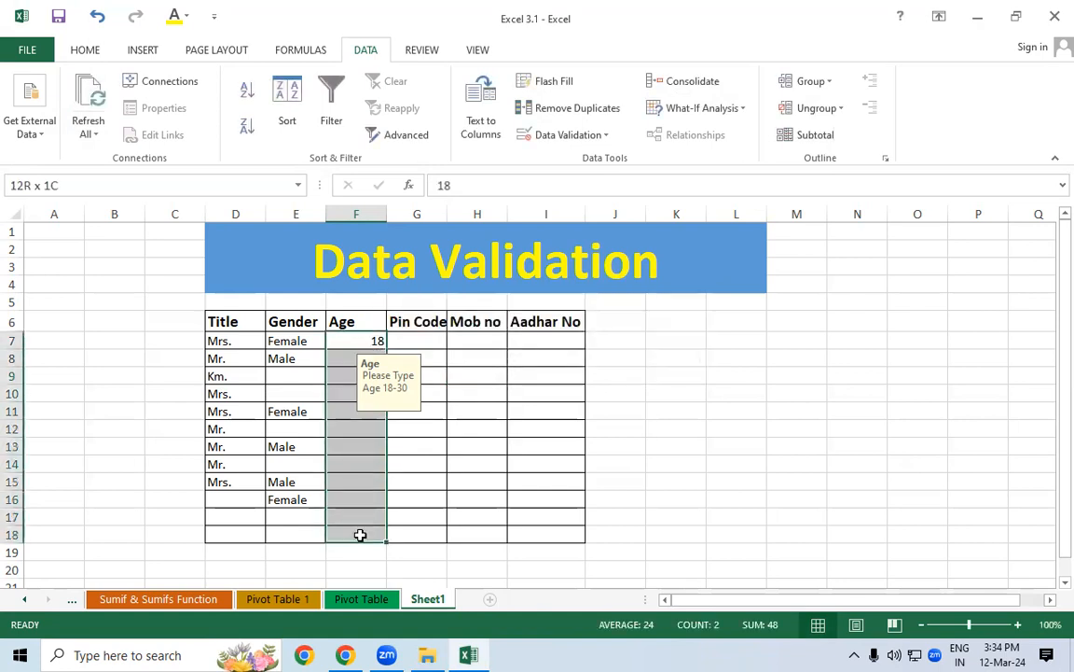
# Set a Stop error alert titled 'Invalid Age' with message 'Please Type a Valid Age 18-30'
pyautogui.click(550, 138)
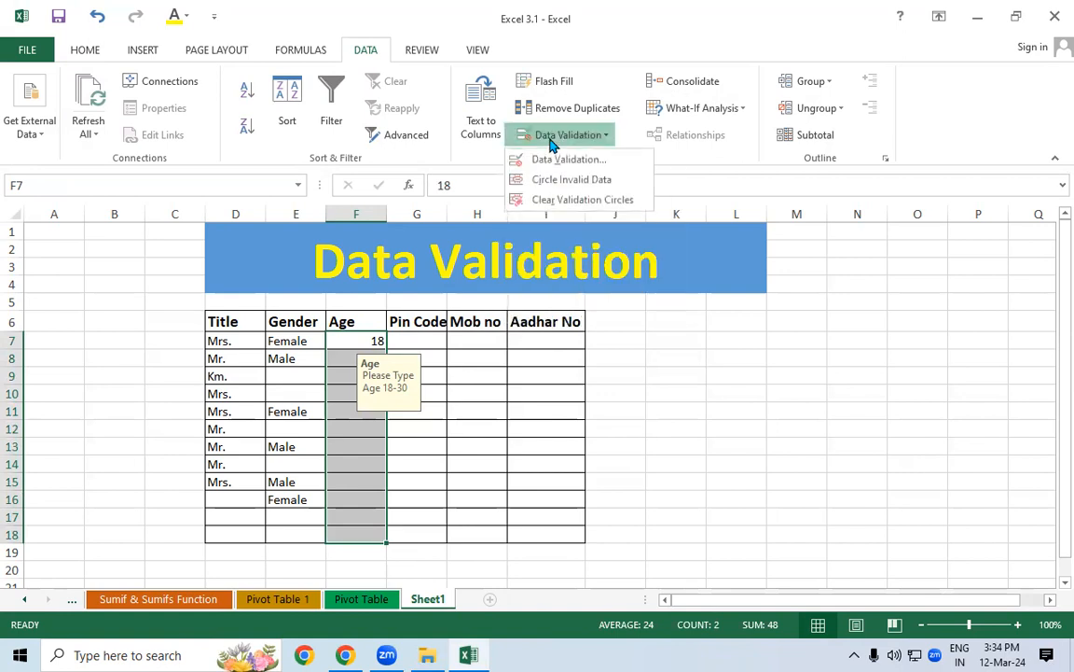
pyautogui.click(566, 159)
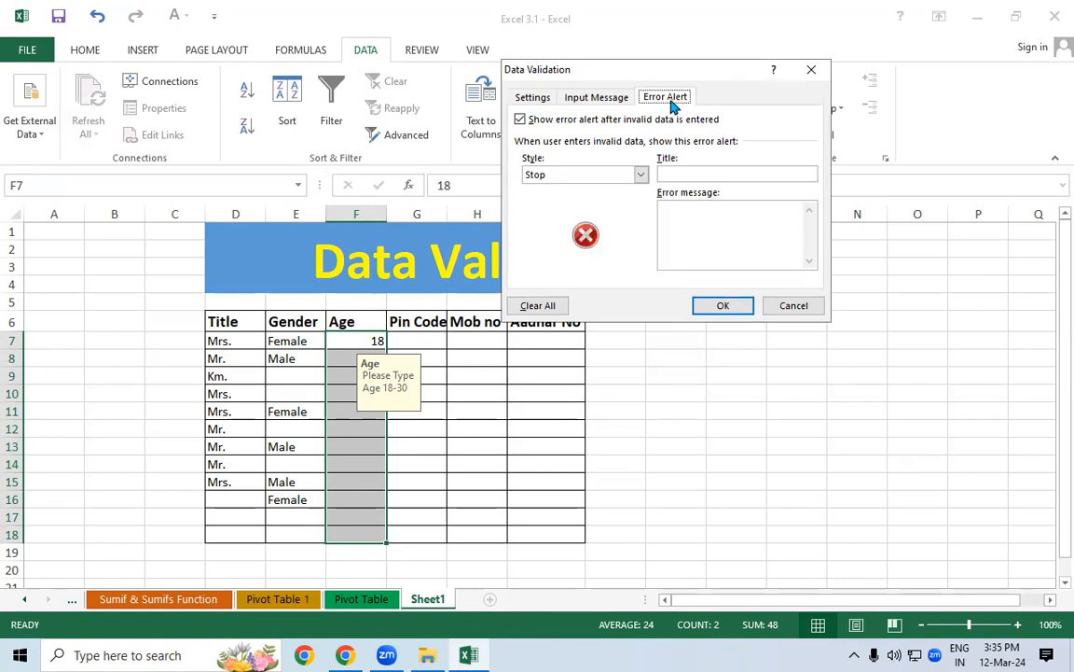
pyautogui.click(571, 175)
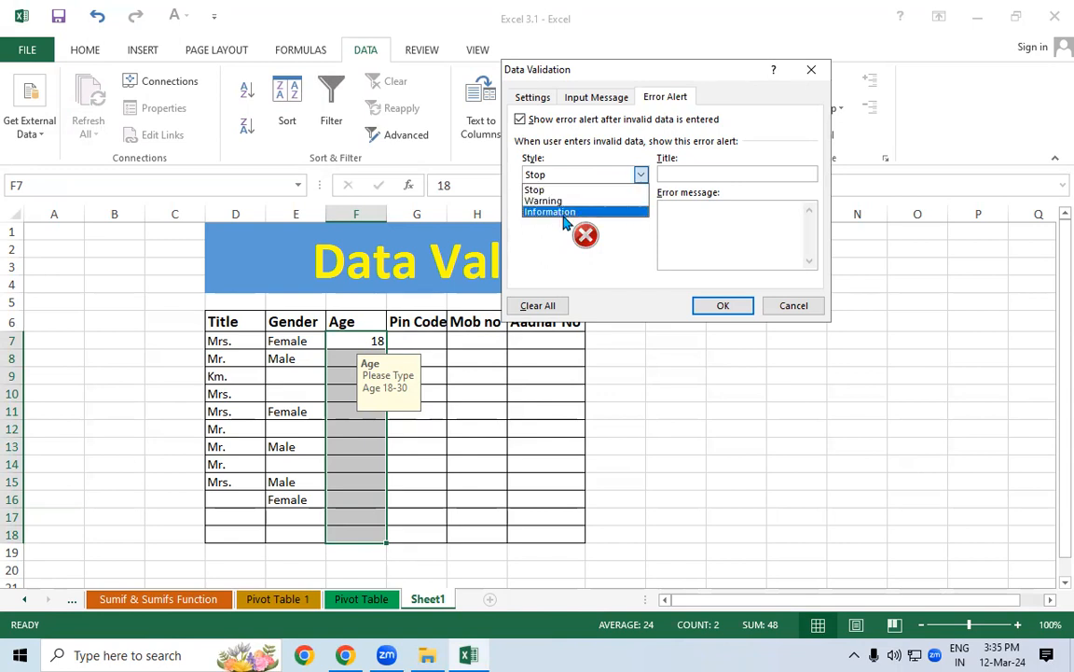
pyautogui.click(707, 174)
pyautogui.click(702, 174)
pyautogui.write('Invali')
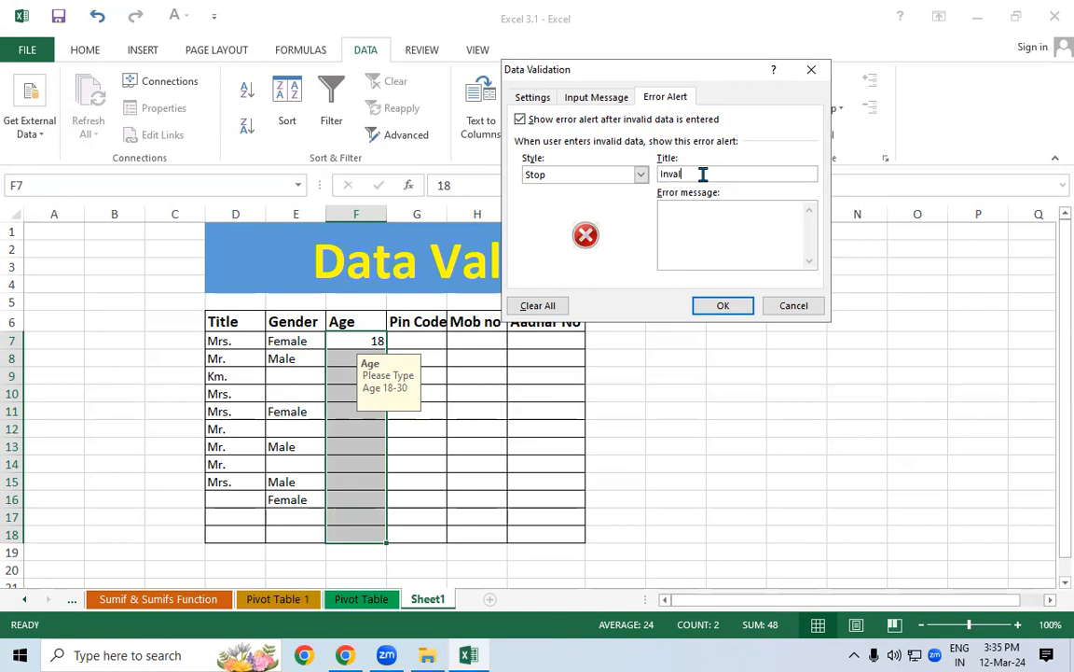
pyautogui.write('d Age')
pyautogui.press('Tab')
pyautogui.write('Please Type a Valid Age')
pyautogui.write('18-30')
# Apply the alert and test 17 in F10, retrying then cancelling the Invalid Age error
pyautogui.click(736, 305)
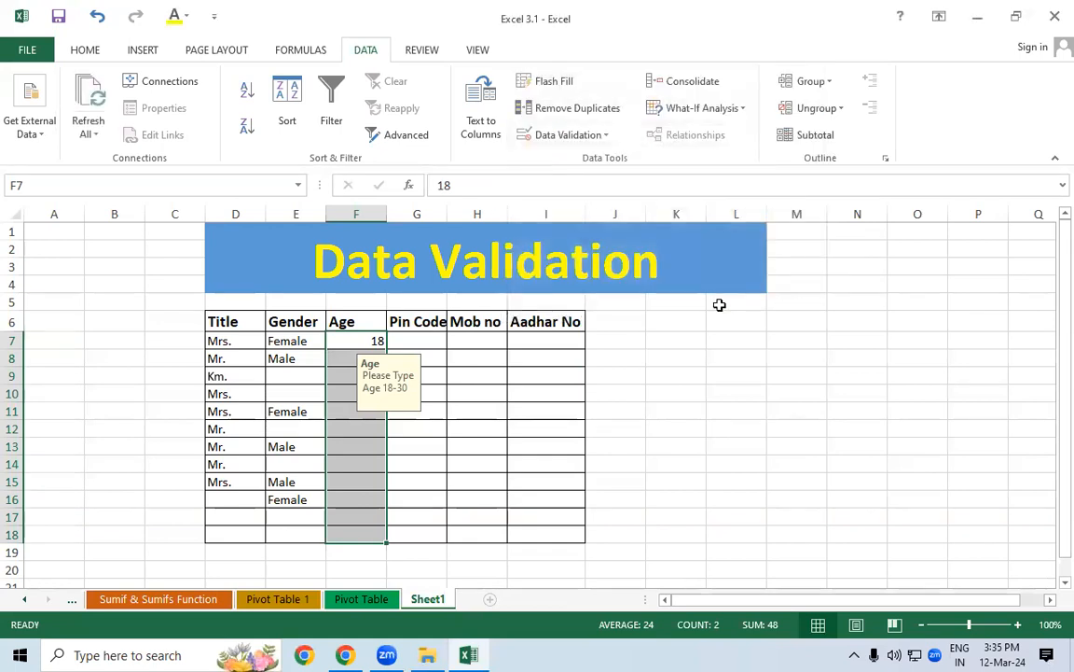
pyautogui.click(354, 425)
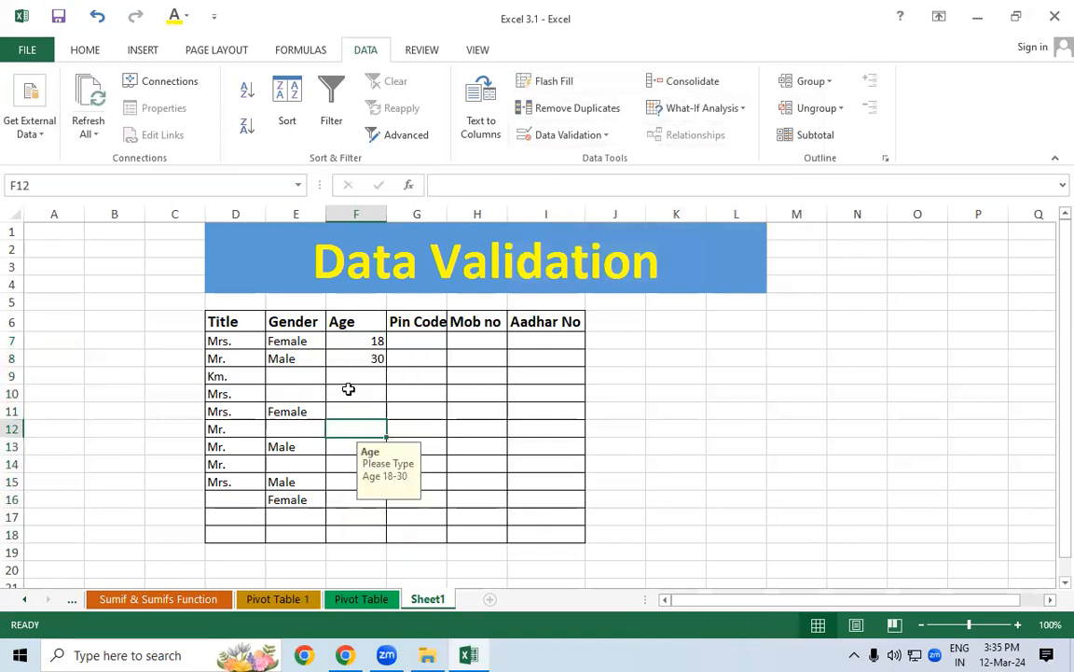
pyautogui.click(348, 390)
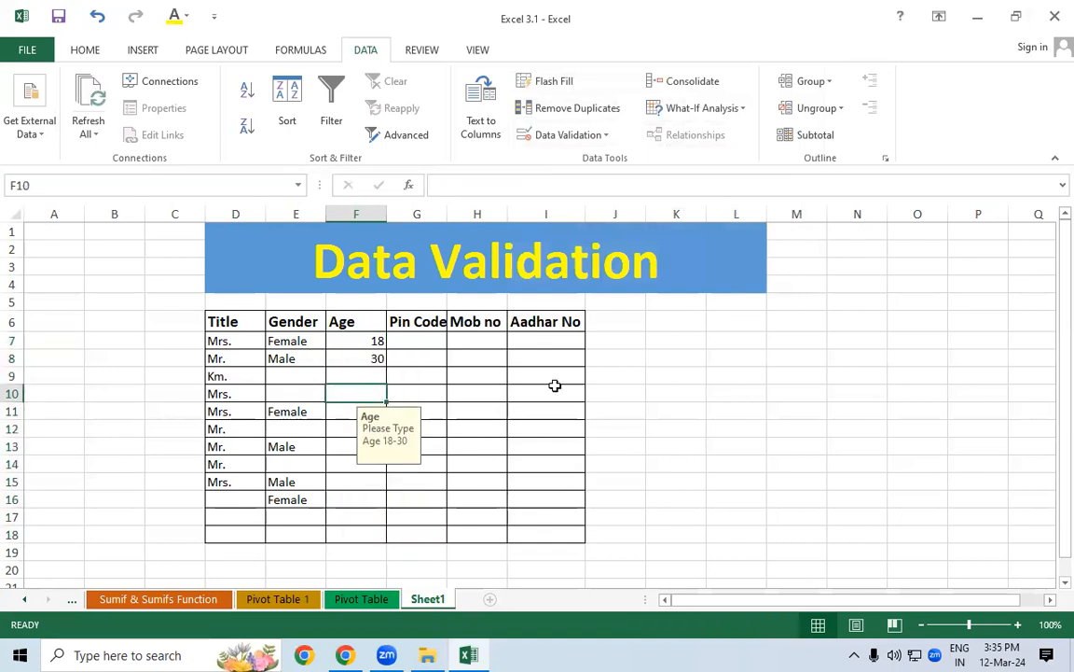
pyautogui.write('17')
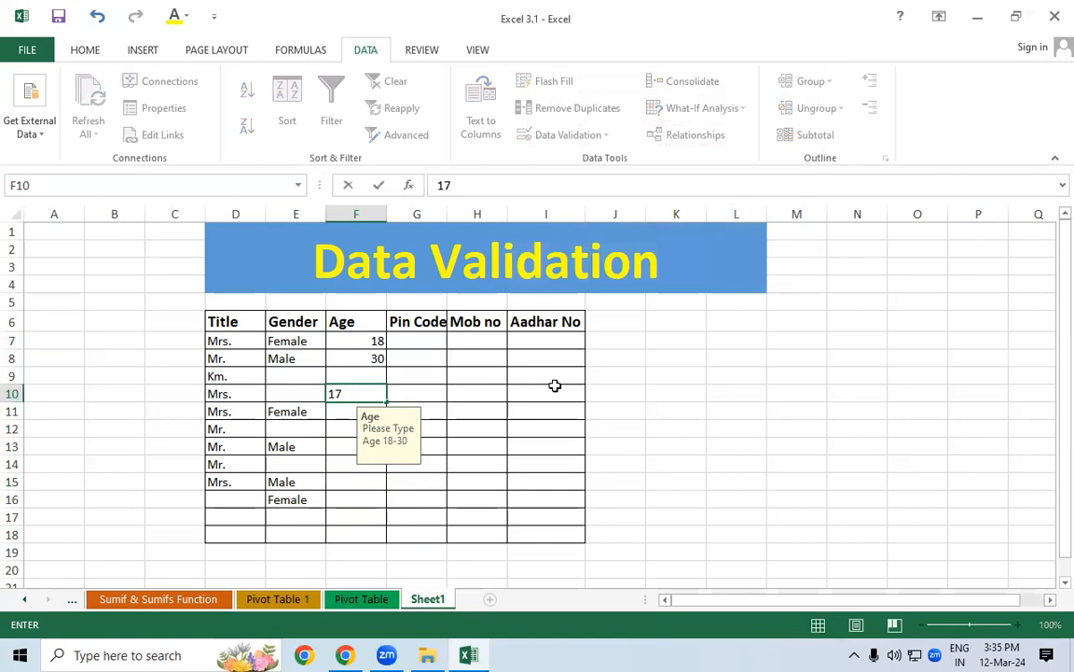
pyautogui.press('Return')
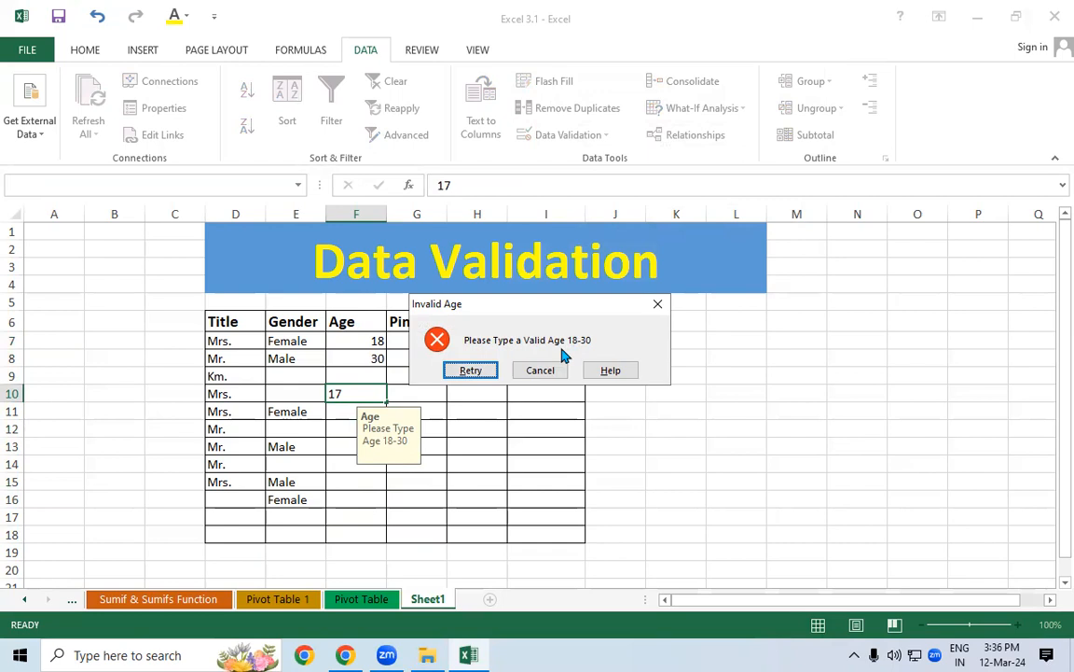
pyautogui.click(471, 370)
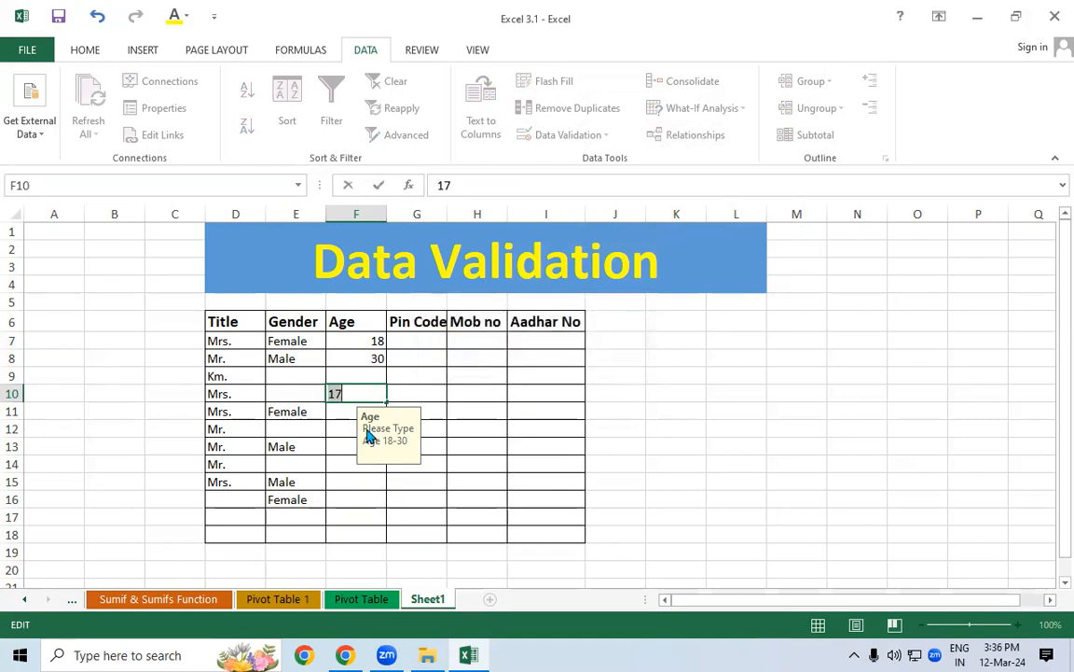
pyautogui.click(471, 375)
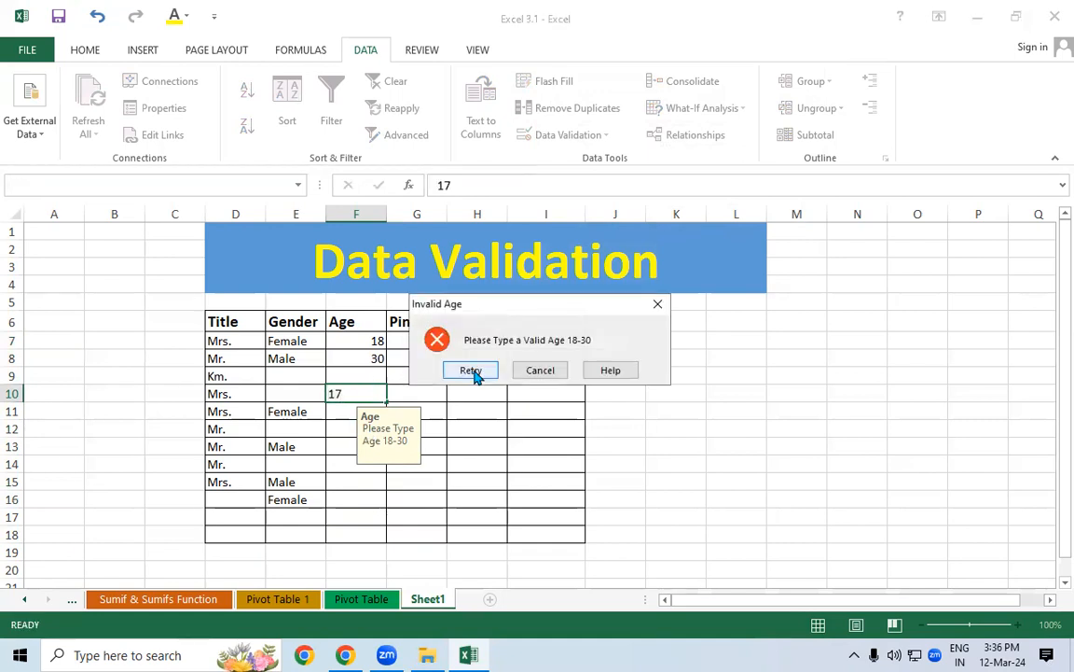
pyautogui.click(536, 369)
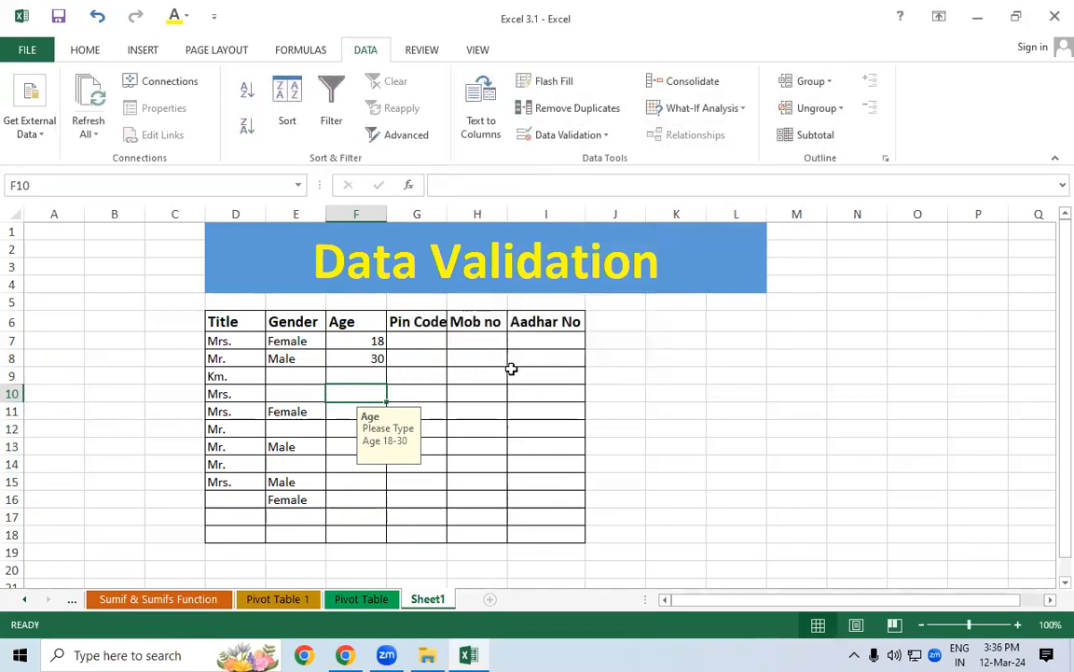
# Test 11 in F10, which is also refused, and open the alert's Help
pyautogui.write('2')
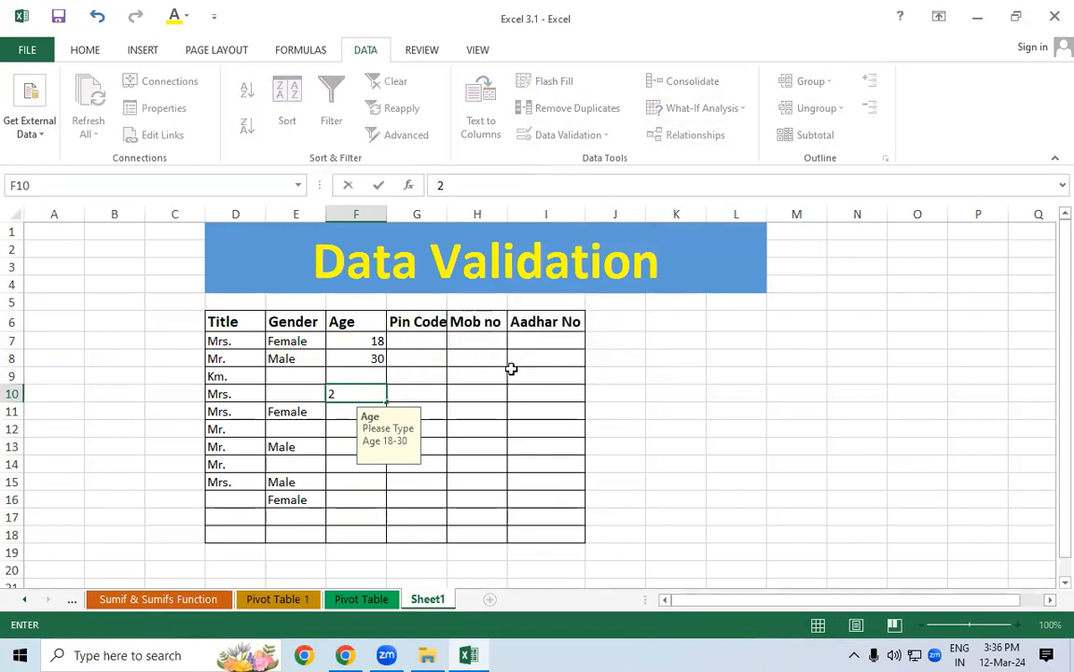
pyautogui.press('BackSpace')
pyautogui.write('11')
pyautogui.press('Return')
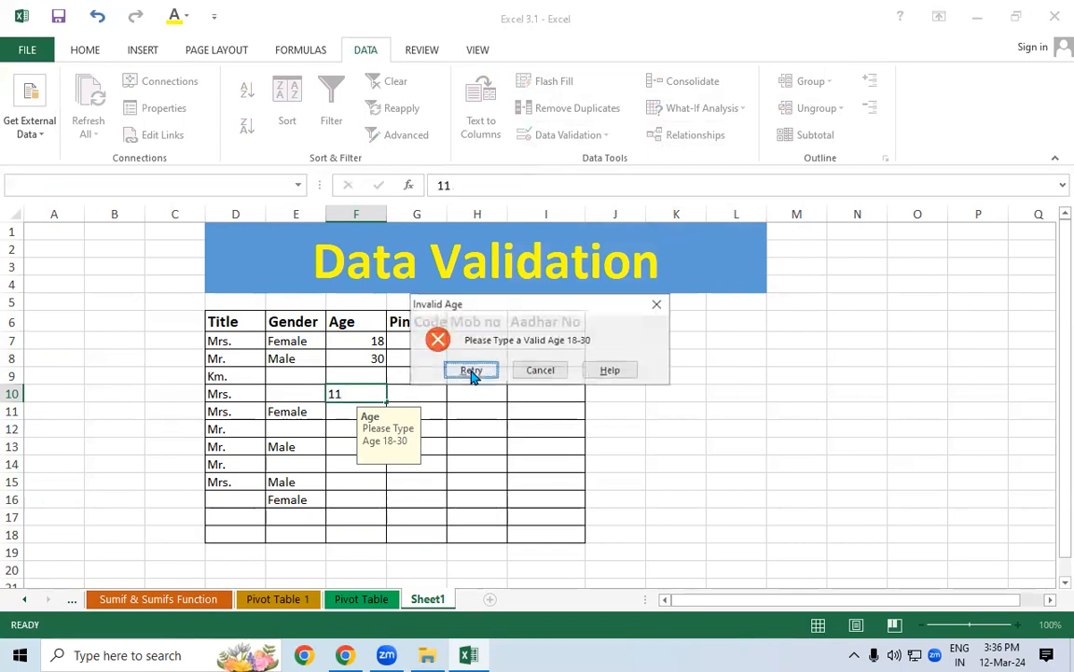
pyautogui.click(608, 371)
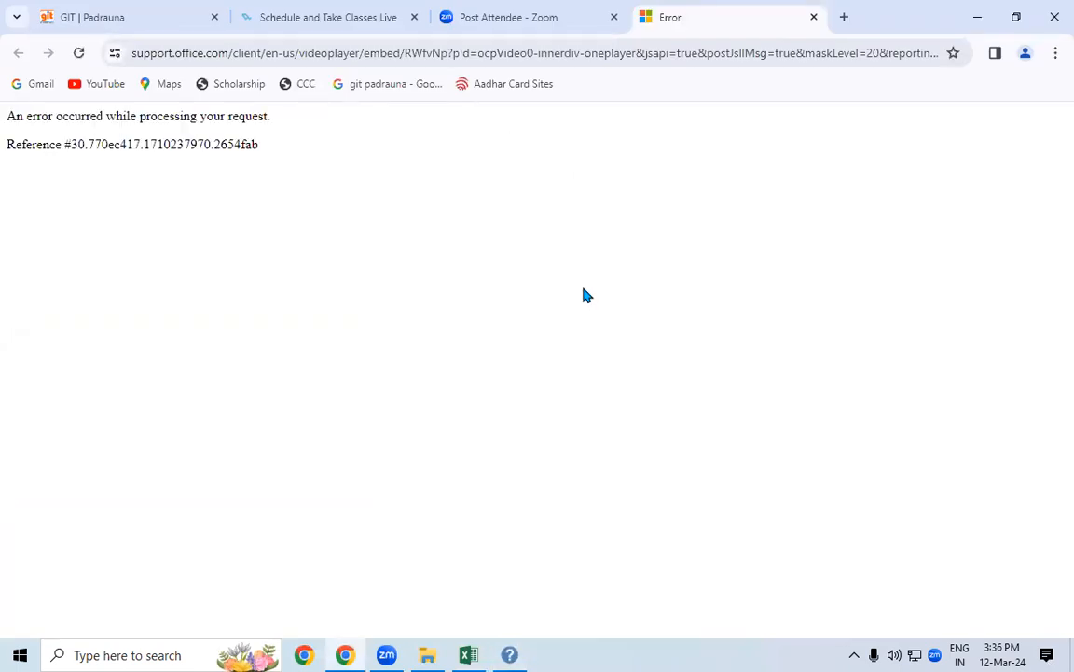
# Minimise Chrome's failed help page, close Excel Help, and discard the rejected age 11 in F10
pyautogui.click(975, 17)
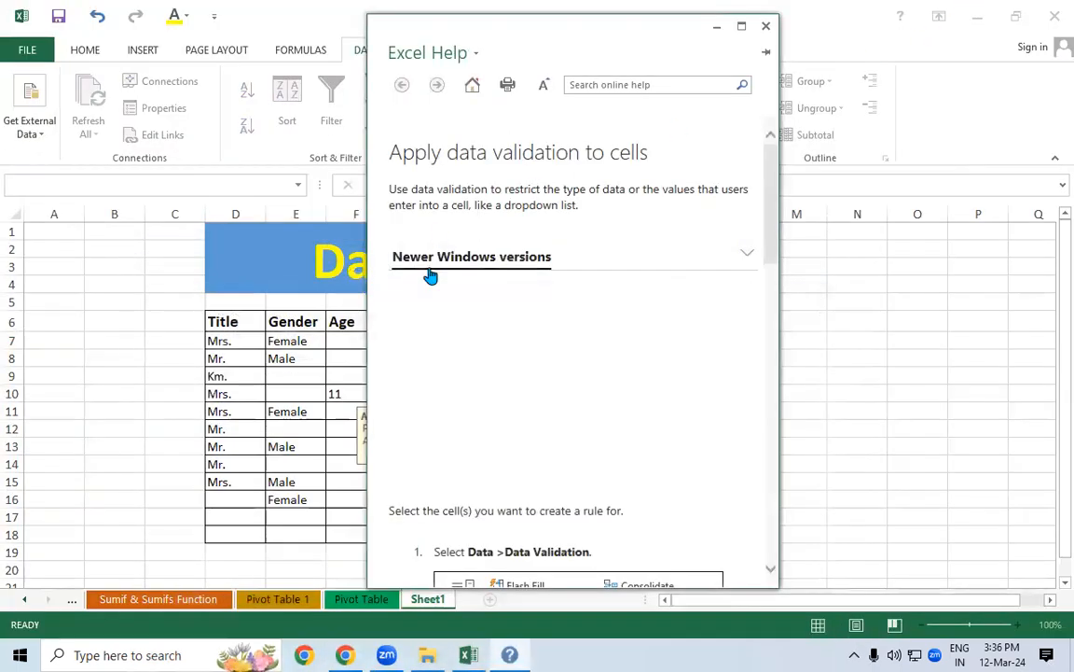
pyautogui.click(766, 25)
pyautogui.click(541, 371)
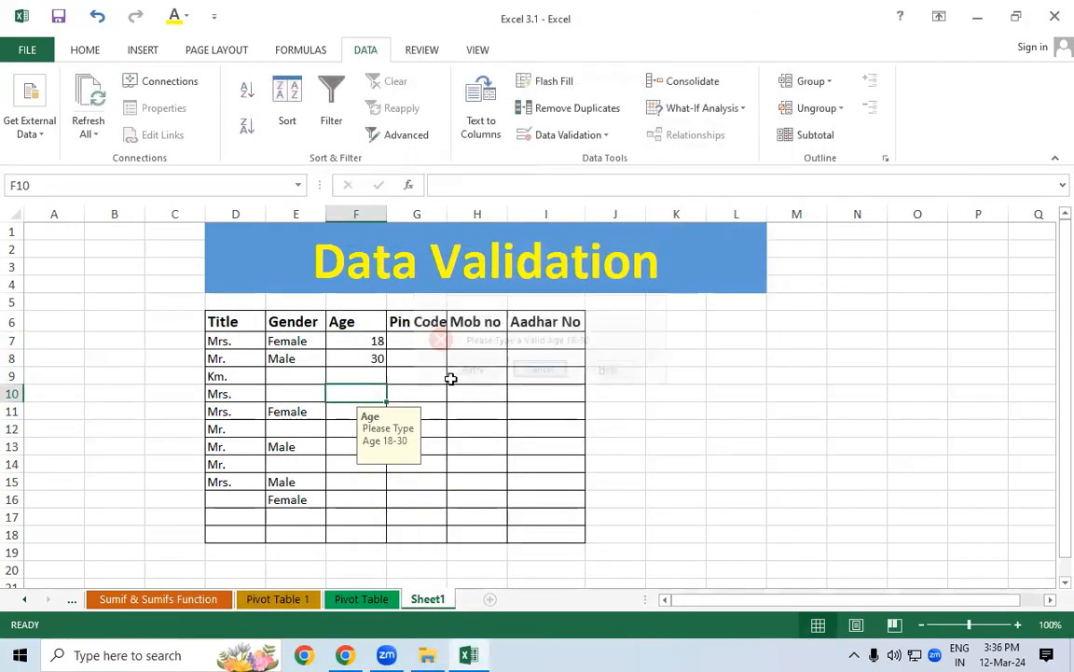
# Enter 30 in the Age column, then test Gender cell E10 with 'h' and discard it
pyautogui.moveTo(360, 343); pyautogui.dragTo(348, 538)
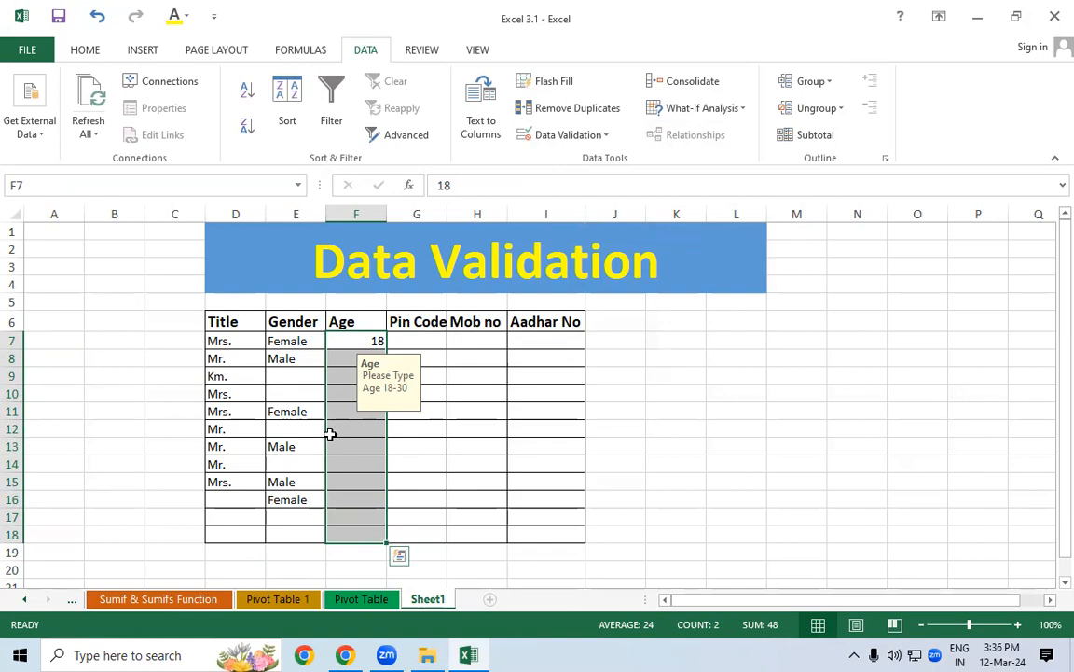
pyautogui.press('Return')
pyautogui.write('30')
pyautogui.press('Return')
pyautogui.moveTo(298, 343); pyautogui.dragTo(290, 528)
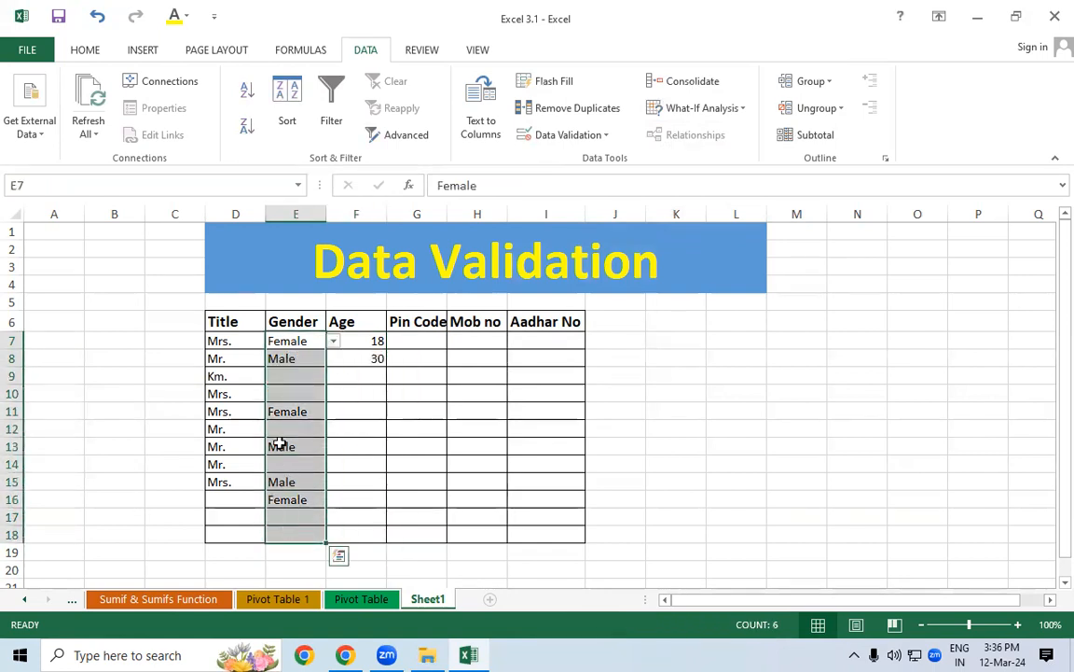
pyautogui.click(279, 444)
pyautogui.click(290, 393)
pyautogui.write('h')
pyautogui.press('Return')
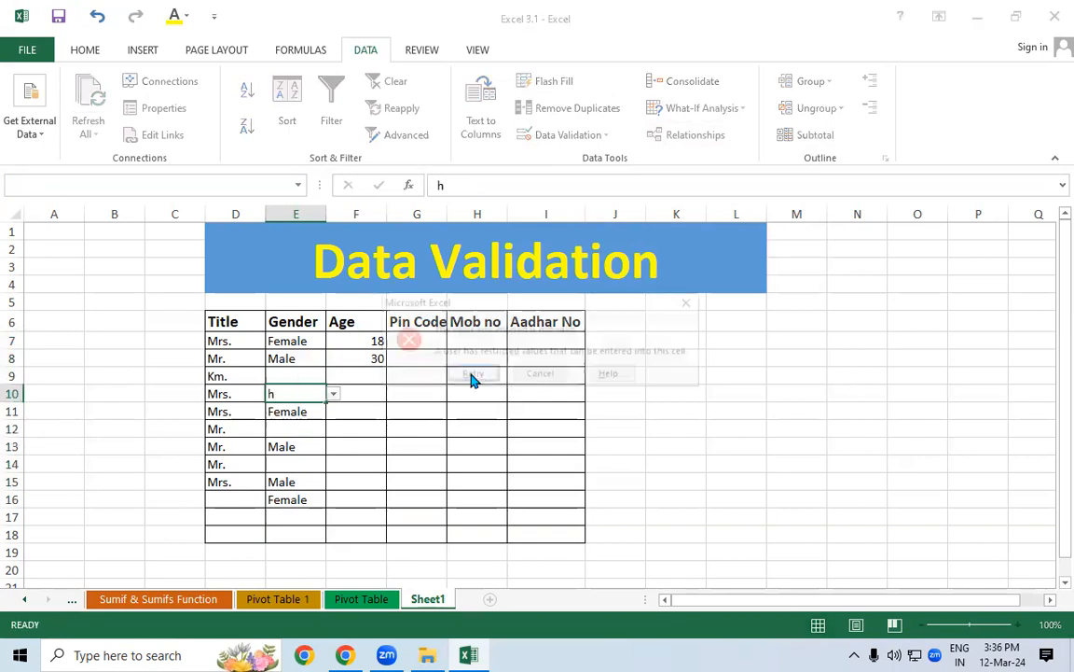
pyautogui.click(541, 383)
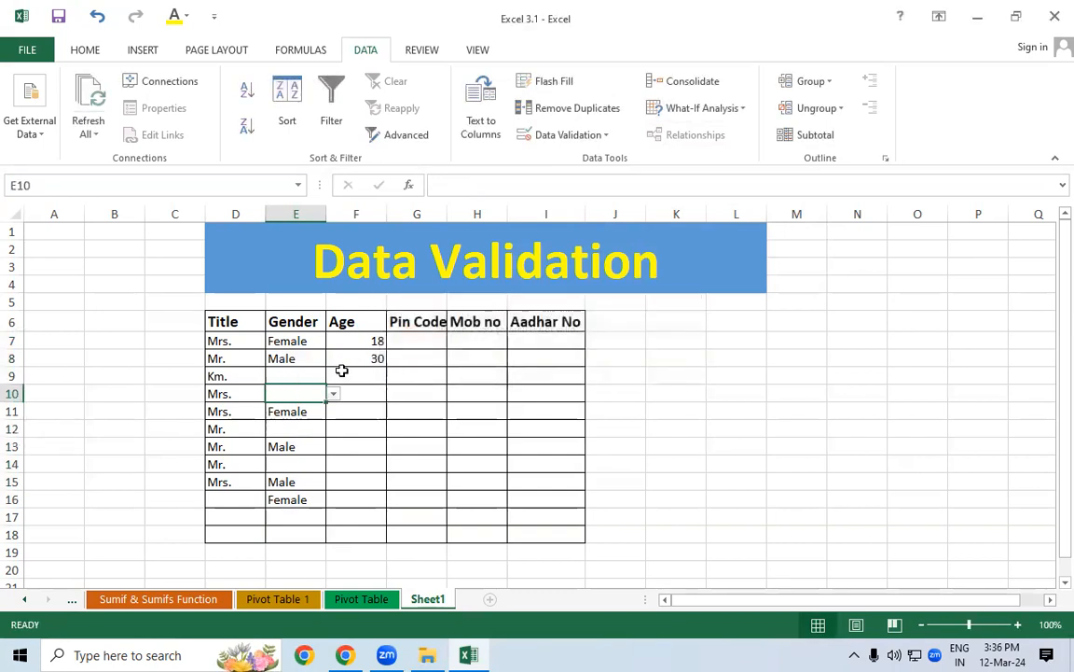
# Give Gender cells E7:E18 an error alert with title 'a' and message 'a'
pyautogui.moveTo(293, 344); pyautogui.dragTo(286, 536)
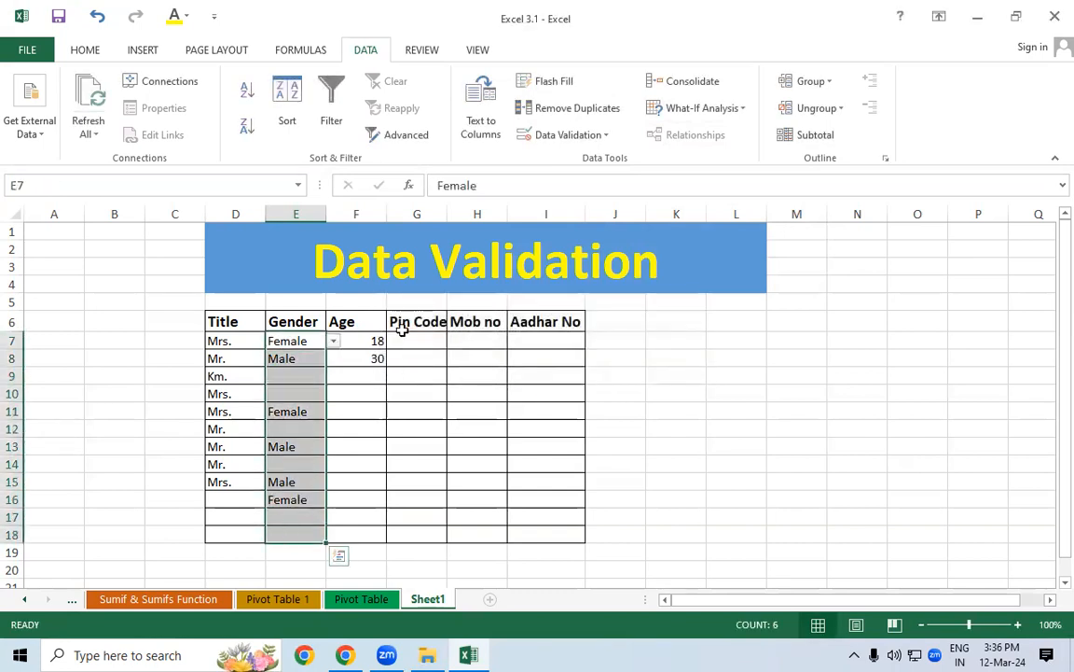
pyautogui.click(569, 134)
pyautogui.click(598, 161)
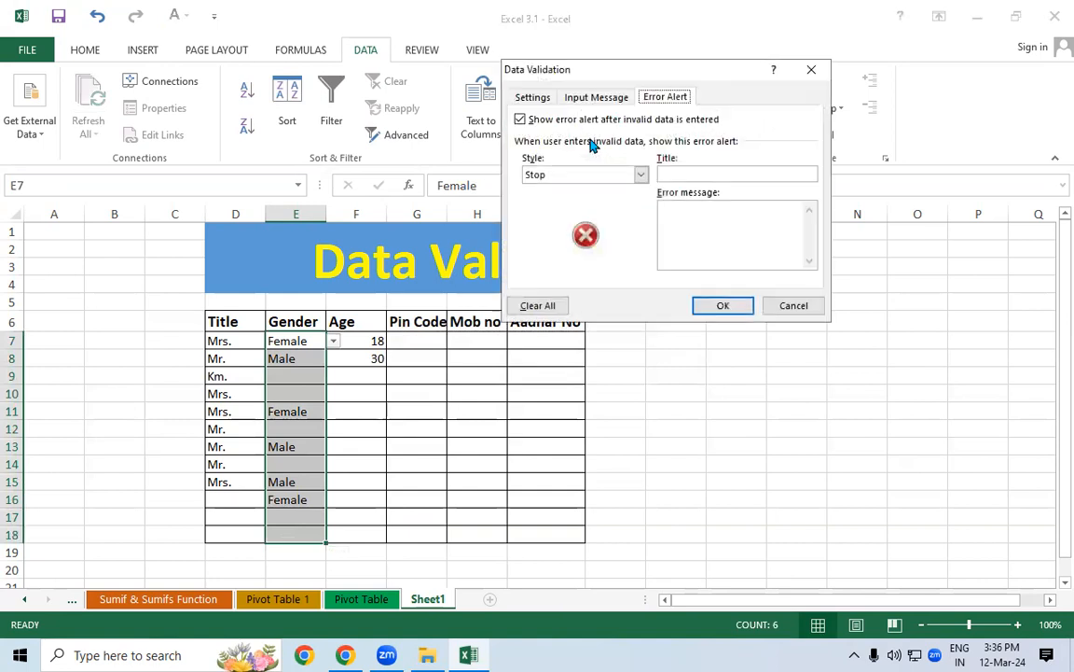
pyautogui.click(664, 174)
pyautogui.write('a')
pyautogui.click(668, 213)
pyautogui.write('a')
pyautogui.click(717, 303)
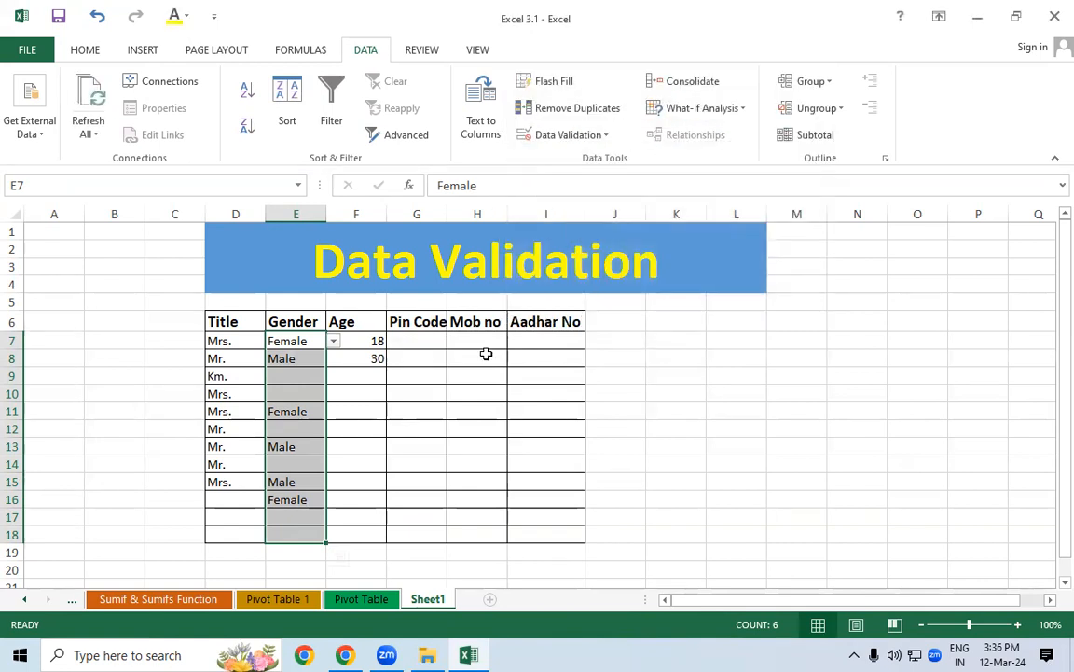
# Test E10 with 'gh', dismiss the rejection, and select the Age cells in column F
pyautogui.click(283, 392)
pyautogui.write('gh')
pyautogui.press('Return')
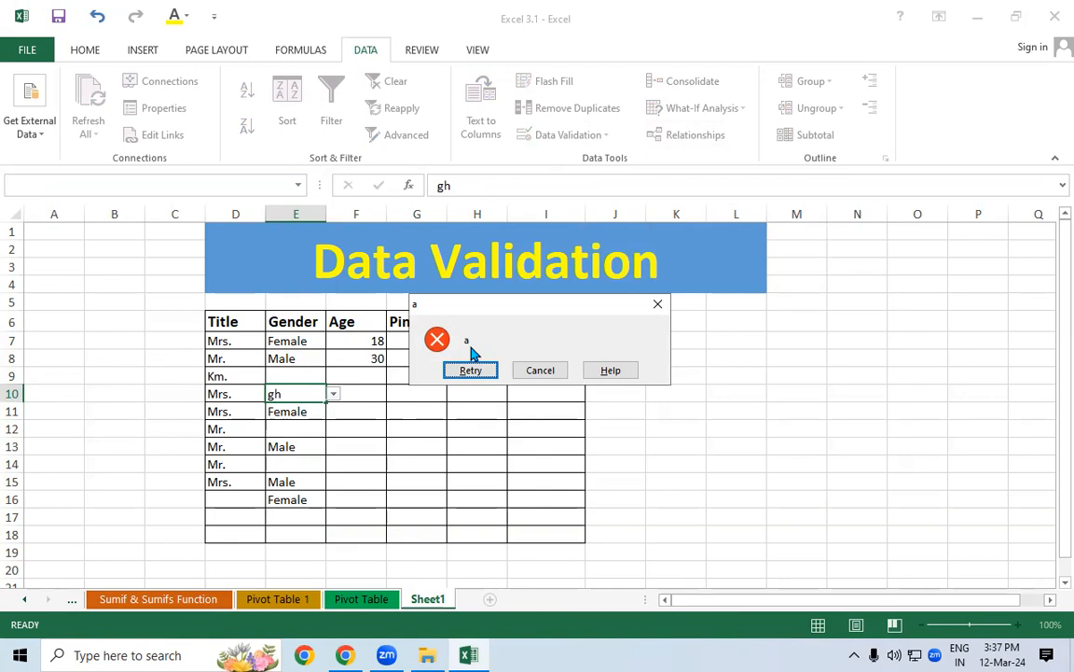
pyautogui.press('Escape')
pyautogui.click(368, 352)
pyautogui.moveTo(362, 339); pyautogui.dragTo(354, 535)
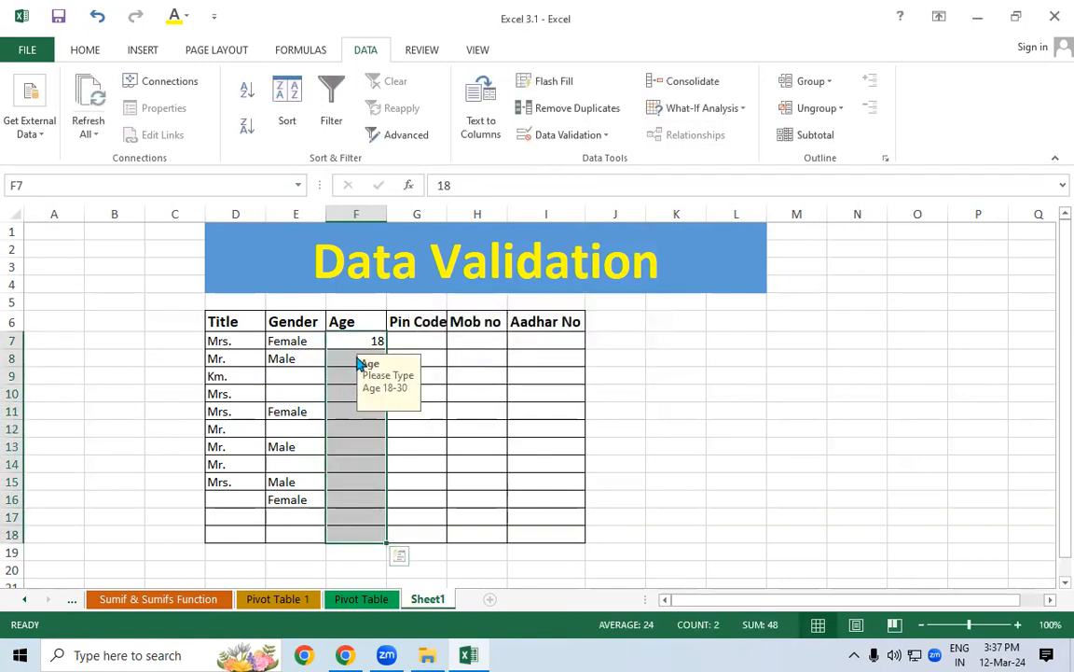
# Change the Age rule's error alert style to Warning
pyautogui.click(589, 132)
pyautogui.click(559, 157)
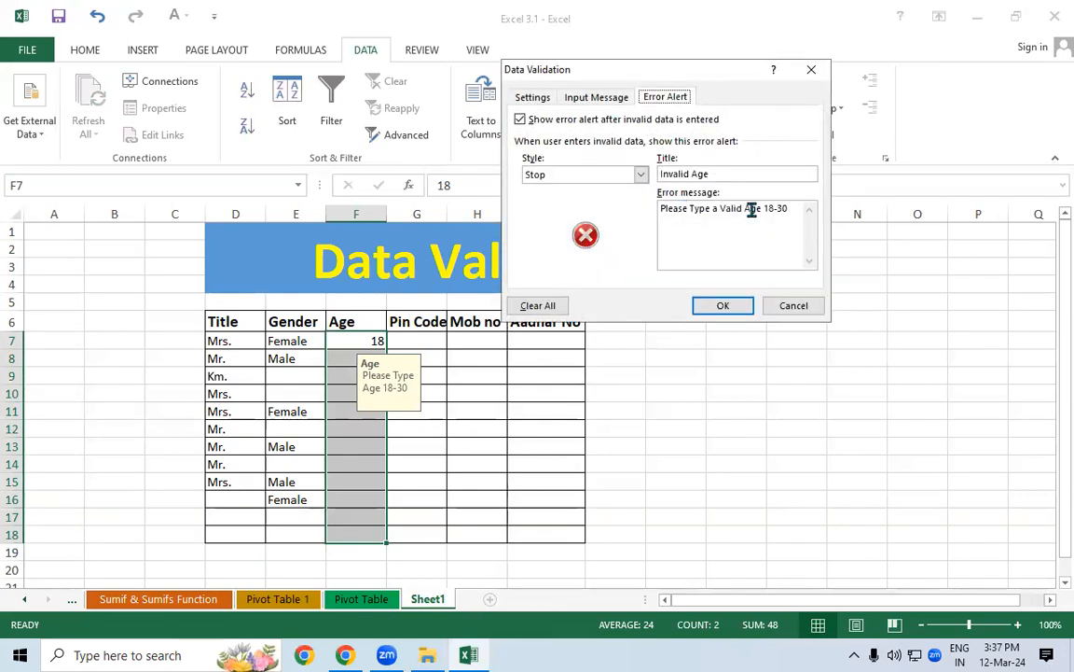
pyautogui.click(642, 176)
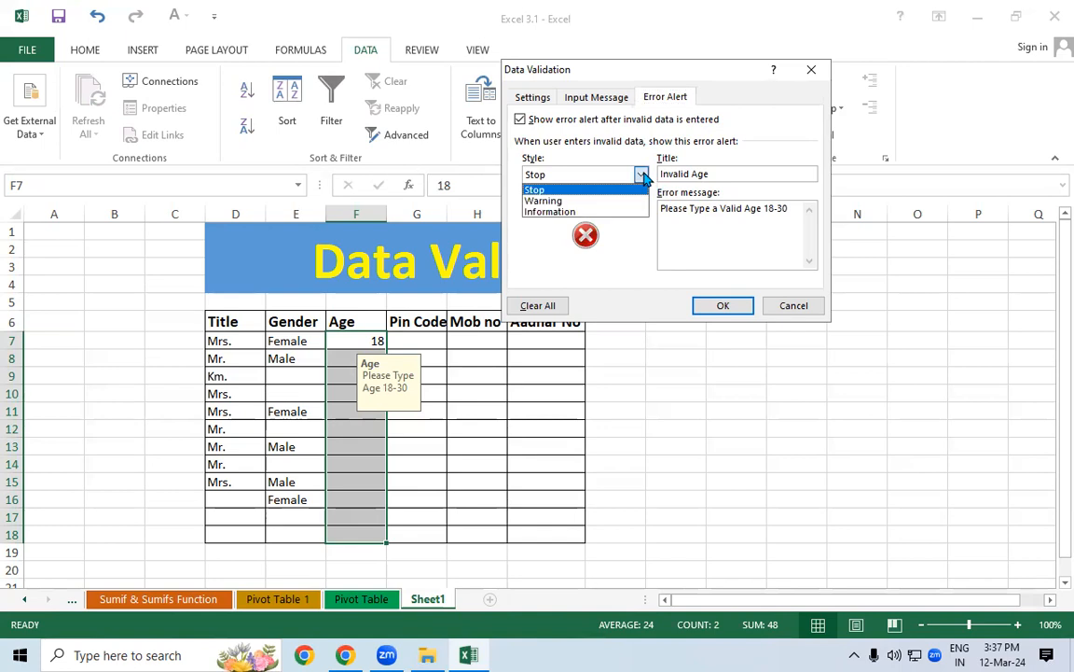
pyautogui.click(574, 202)
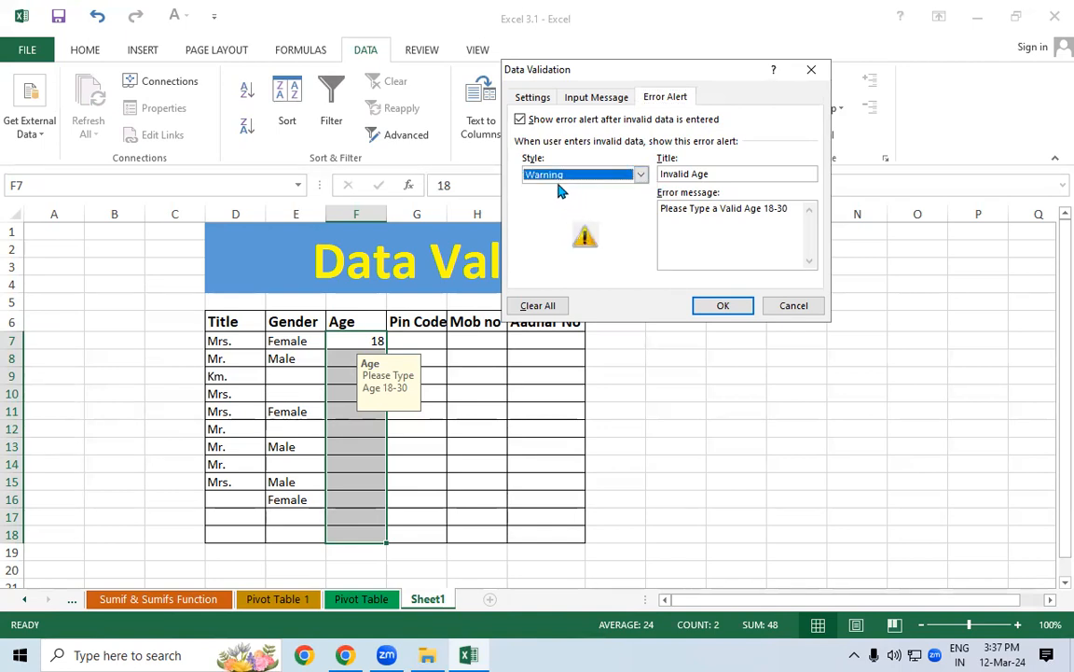
pyautogui.click(721, 305)
# Enter 11 in F10, accept it past the warning, and reselect the Age cells
pyautogui.click(349, 390)
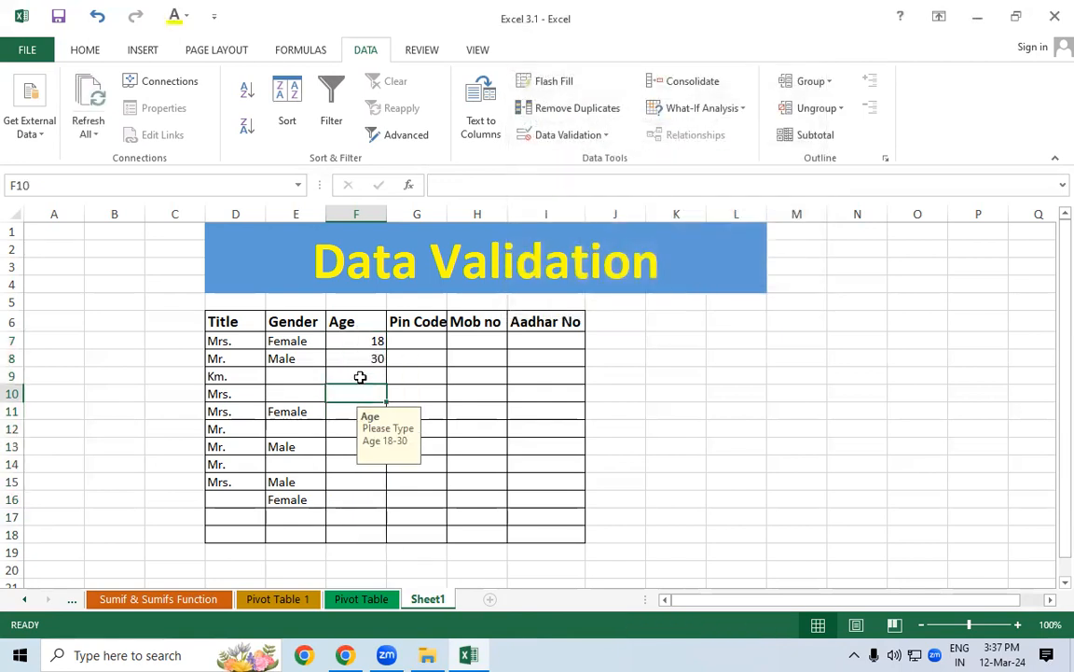
pyautogui.write('11')
pyautogui.press('Return')
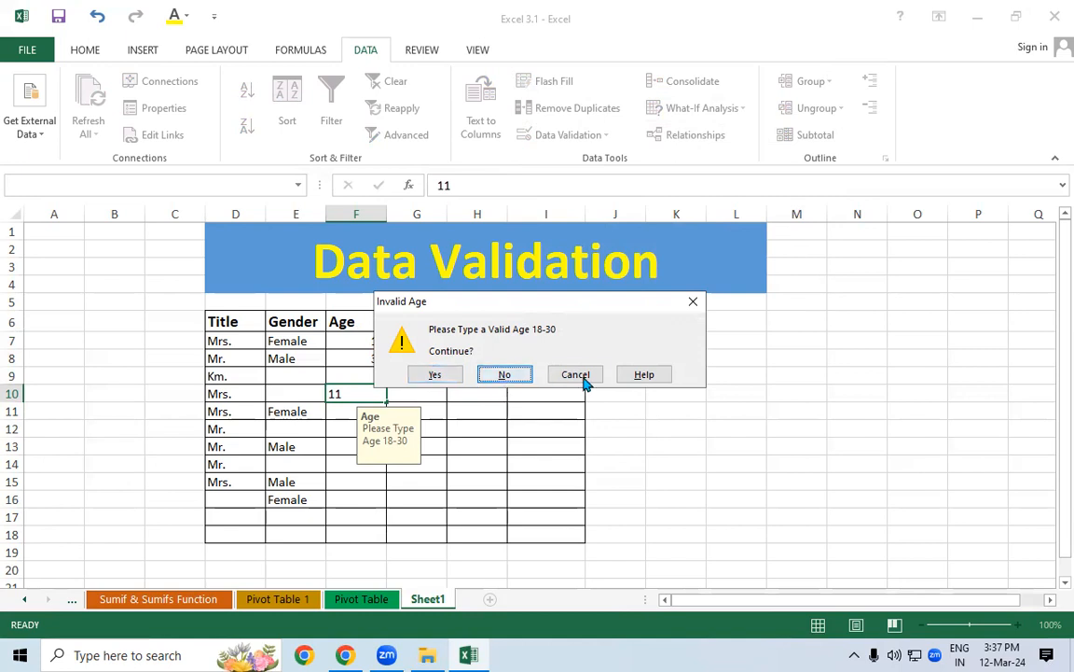
pyautogui.click(446, 377)
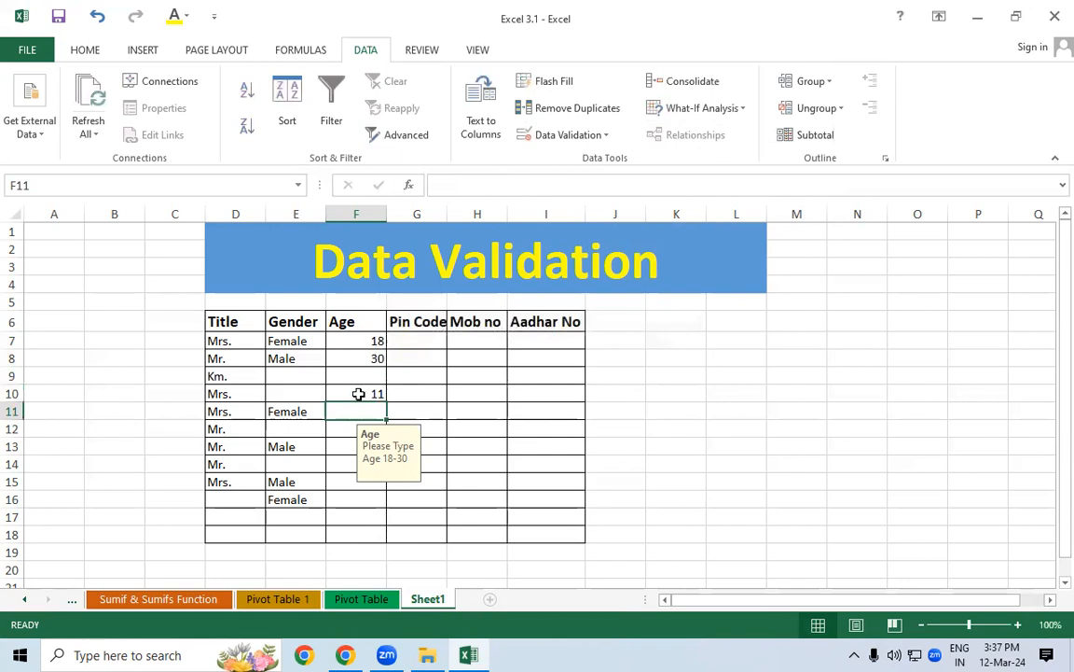
pyautogui.moveTo(358, 340); pyautogui.dragTo(372, 534)
# Switch the Age alert style to Information and accept 14 in F11 past the notice
pyautogui.click(603, 135)
pyautogui.click(568, 159)
pyautogui.click(570, 178)
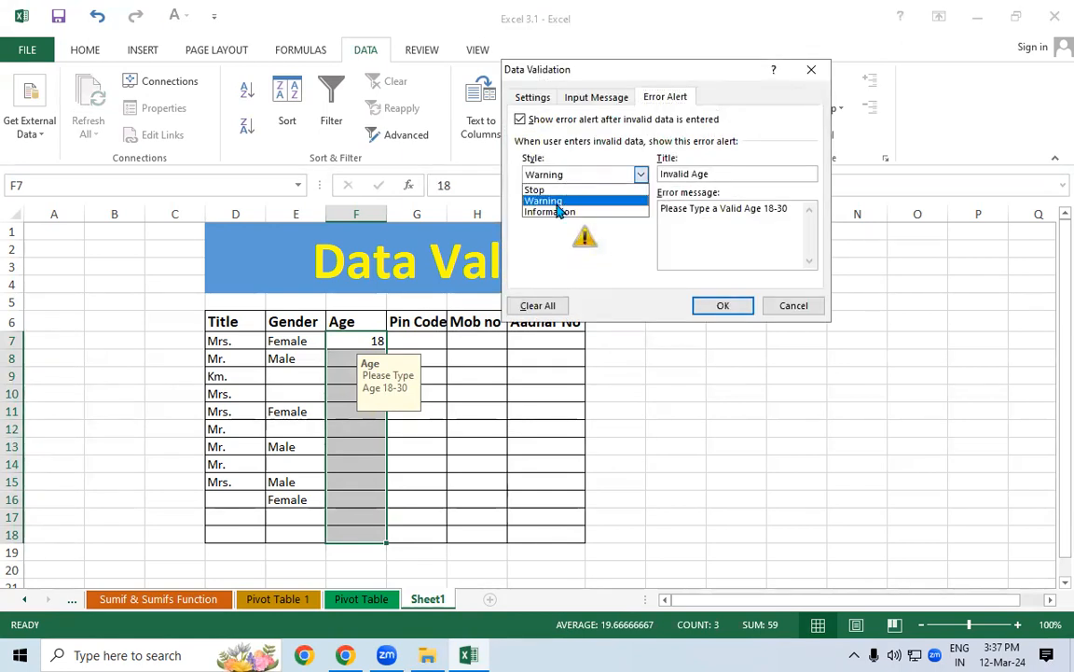
pyautogui.click(550, 213)
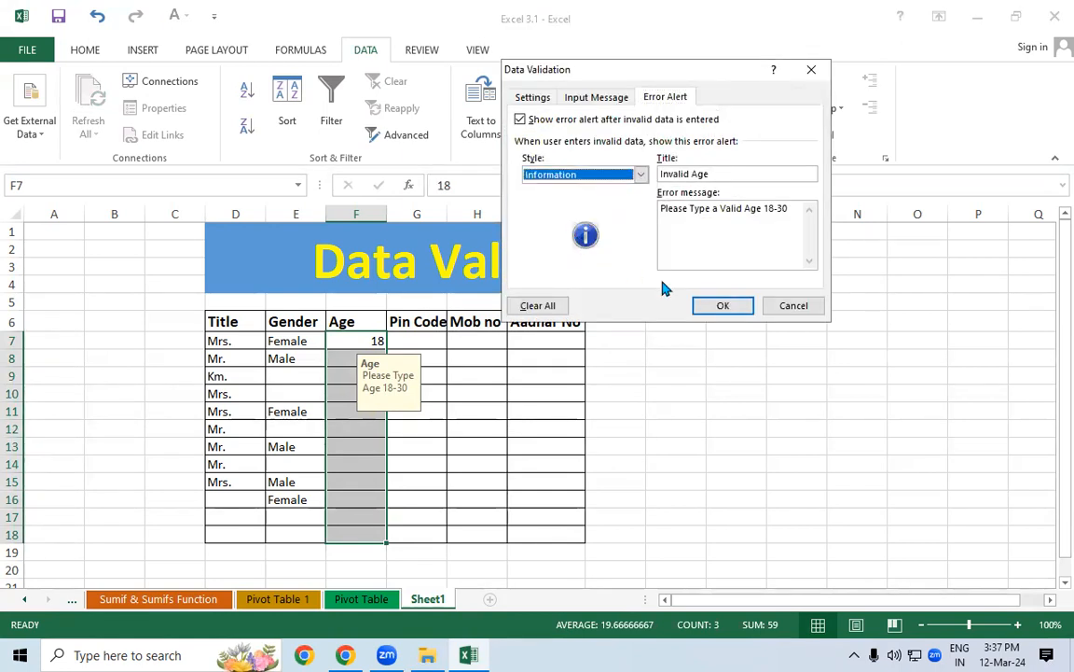
pyautogui.click(722, 306)
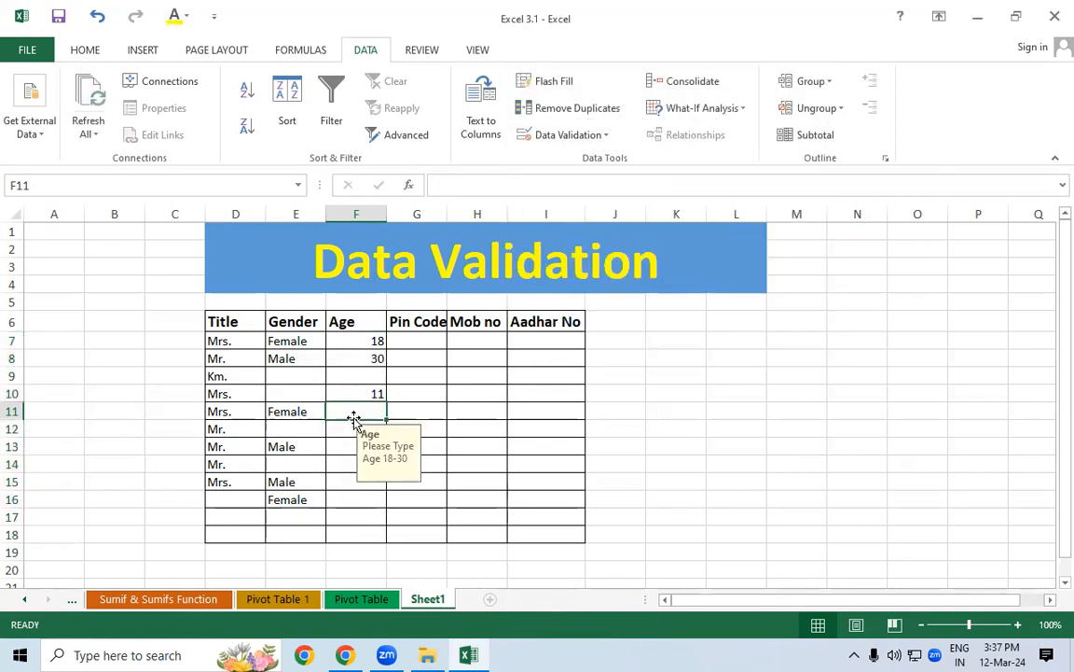
pyautogui.write('14')
pyautogui.press('Return')
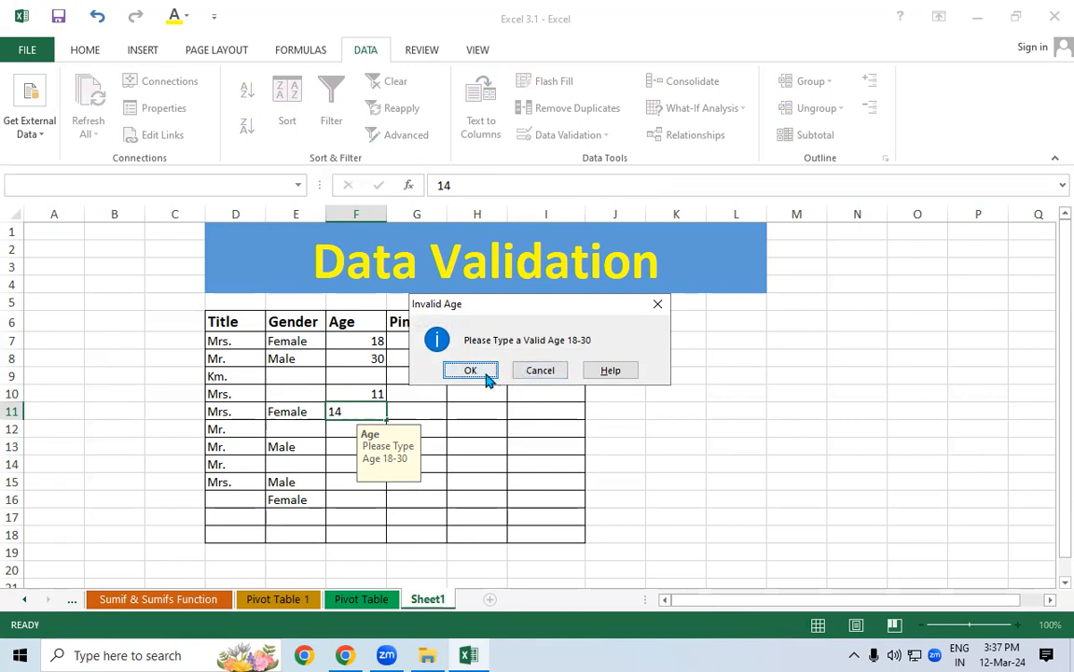
pyautogui.click(486, 376)
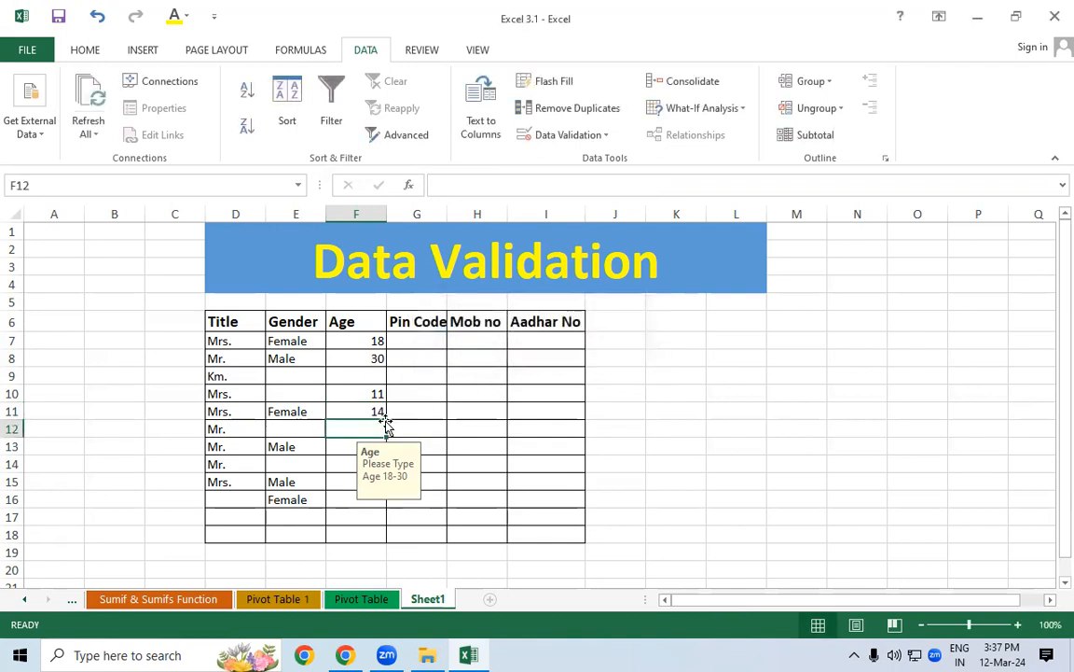
# Clear the test ages in F10:F12 and set the Age alert style back to Stop
pyautogui.moveTo(382, 398); pyautogui.dragTo(360, 428)
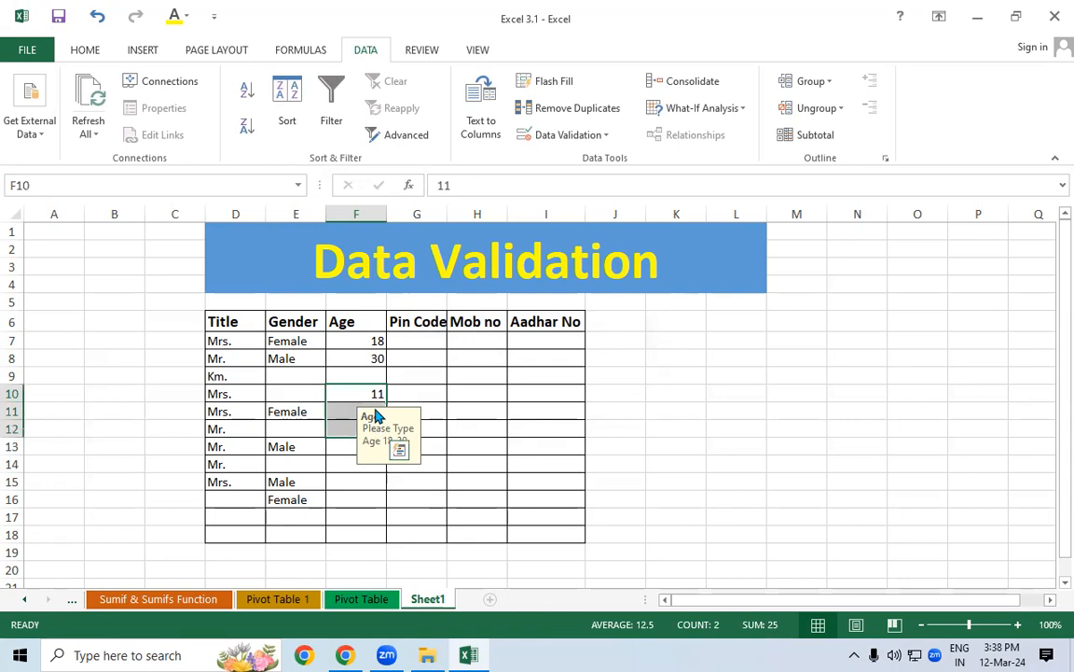
pyautogui.press('Delete')
pyautogui.moveTo(355, 339); pyautogui.dragTo(370, 532)
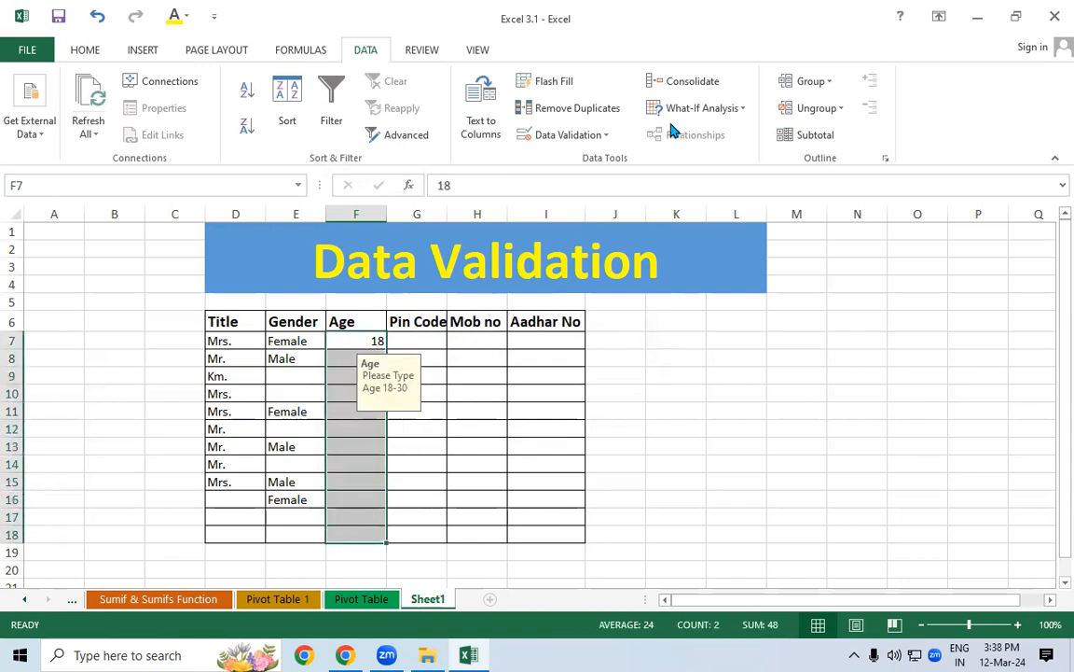
pyautogui.click(559, 135)
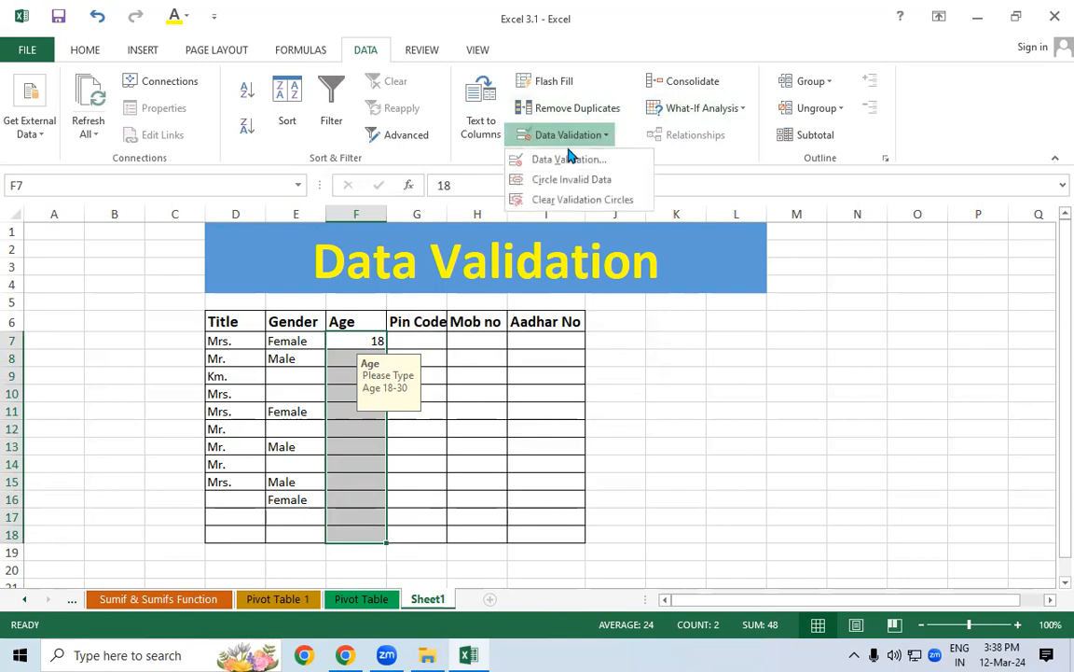
pyautogui.click(569, 159)
pyautogui.click(589, 175)
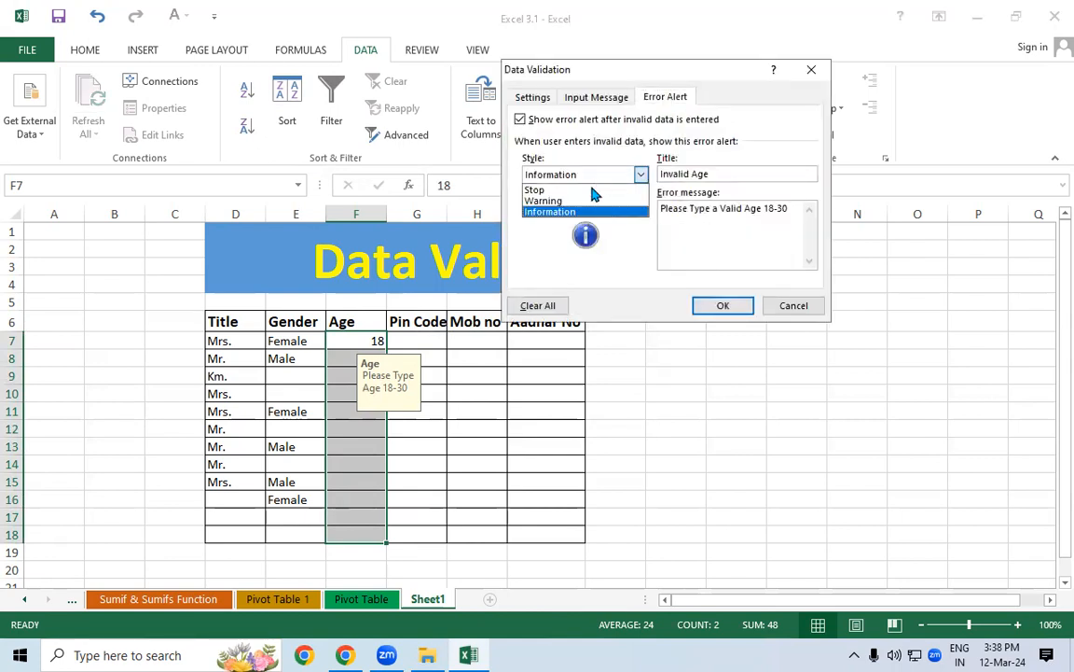
pyautogui.click(537, 187)
# Confirm the Stop alert and verify it rejects age 10 in F12, leaving F12 empty
pyautogui.click(697, 302)
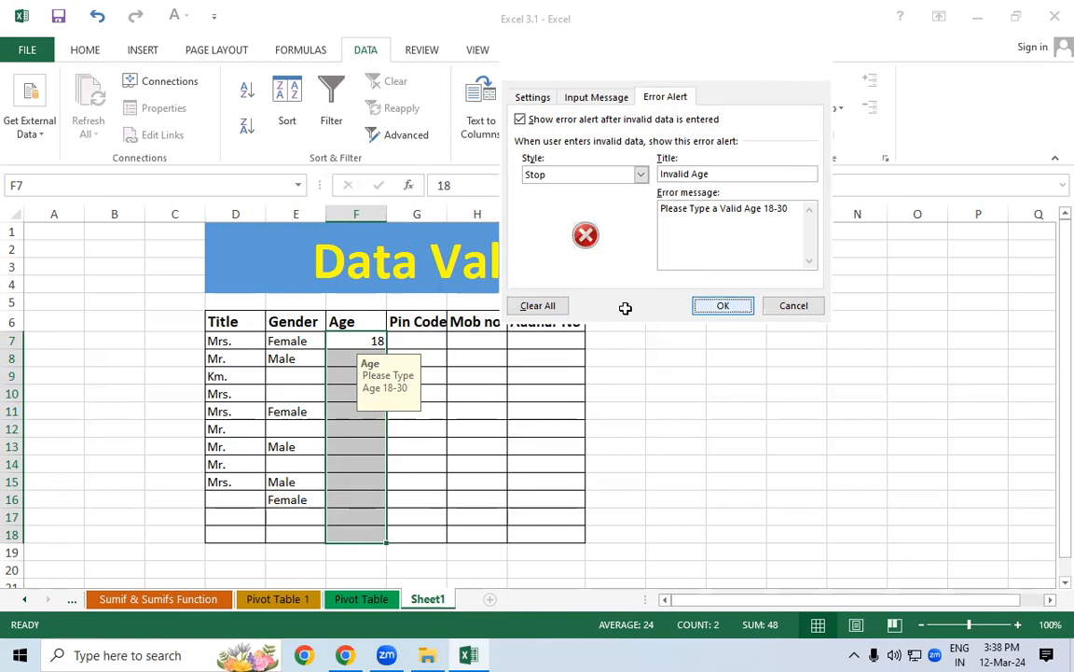
pyautogui.click(347, 421)
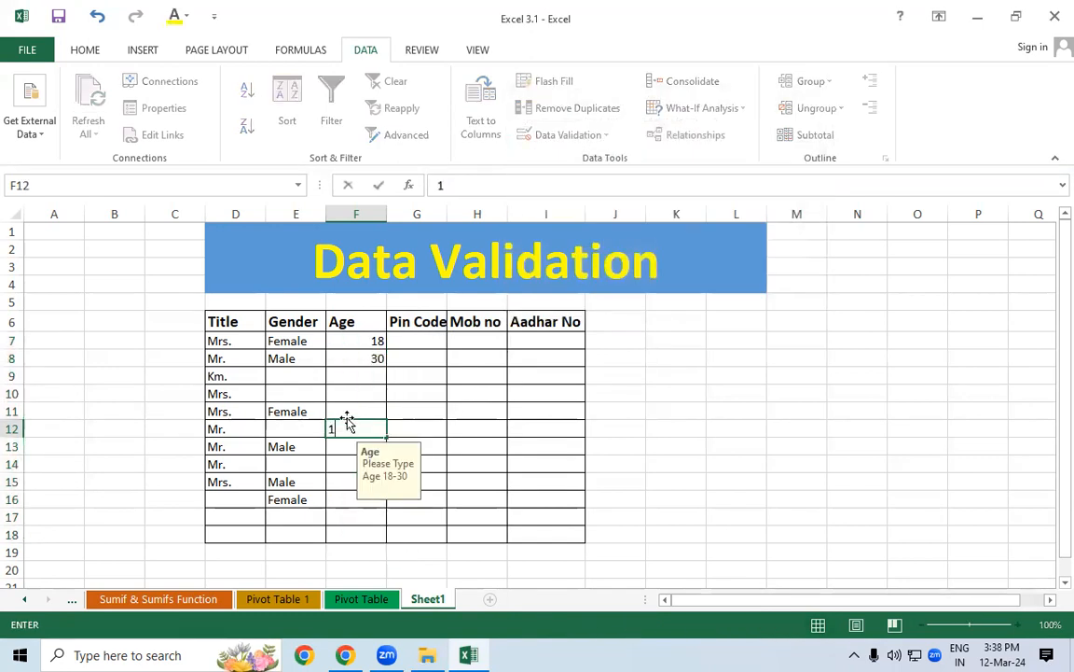
pyautogui.write('10')
pyautogui.press('Return')
pyautogui.click(471, 370)
pyautogui.press('Return')
pyautogui.click(471, 369)
pyautogui.press('Return')
pyautogui.click(471, 370)
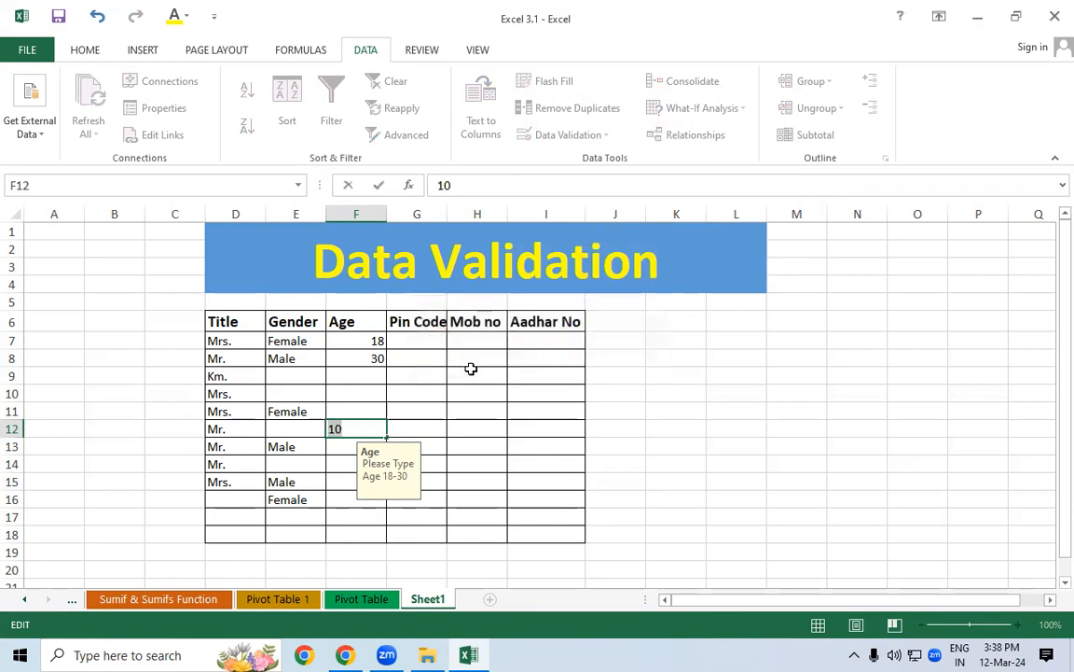
pyautogui.press('BackSpace')
pyautogui.press('Escape')
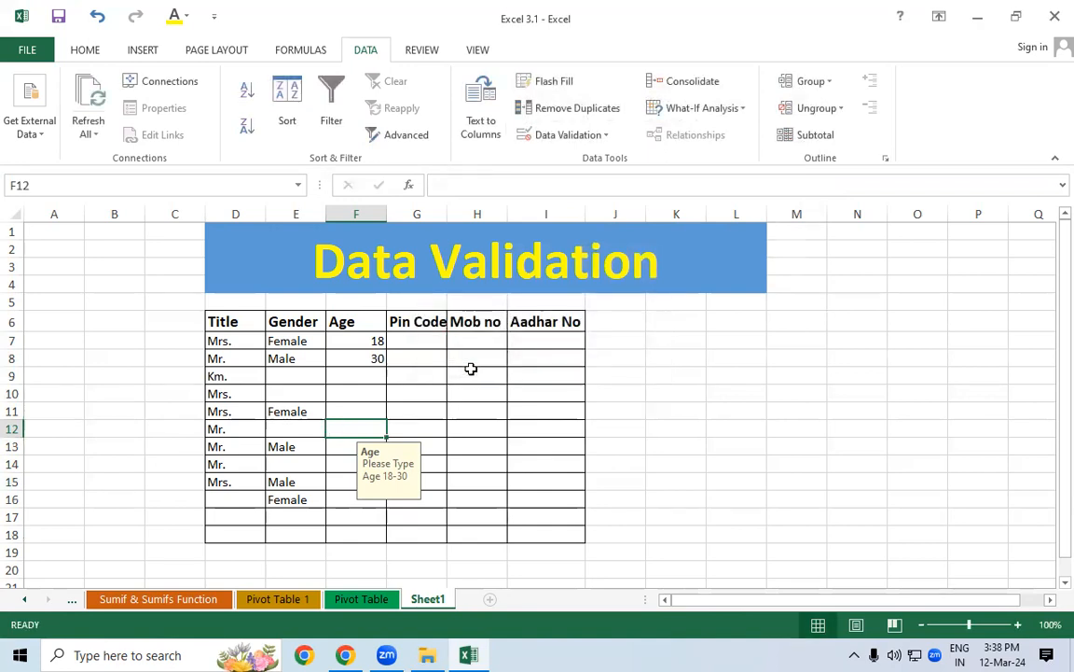
# Test age 17 in F9, cancel the rejected entry, and select Age cells F7:F18
pyautogui.click(373, 374)
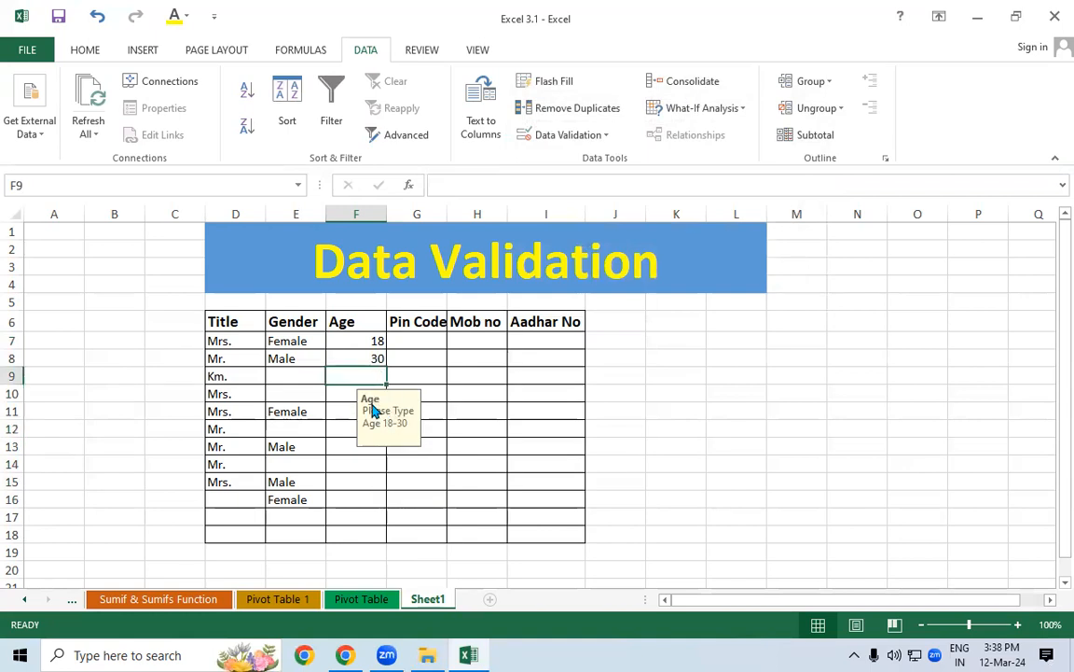
pyautogui.write('1')
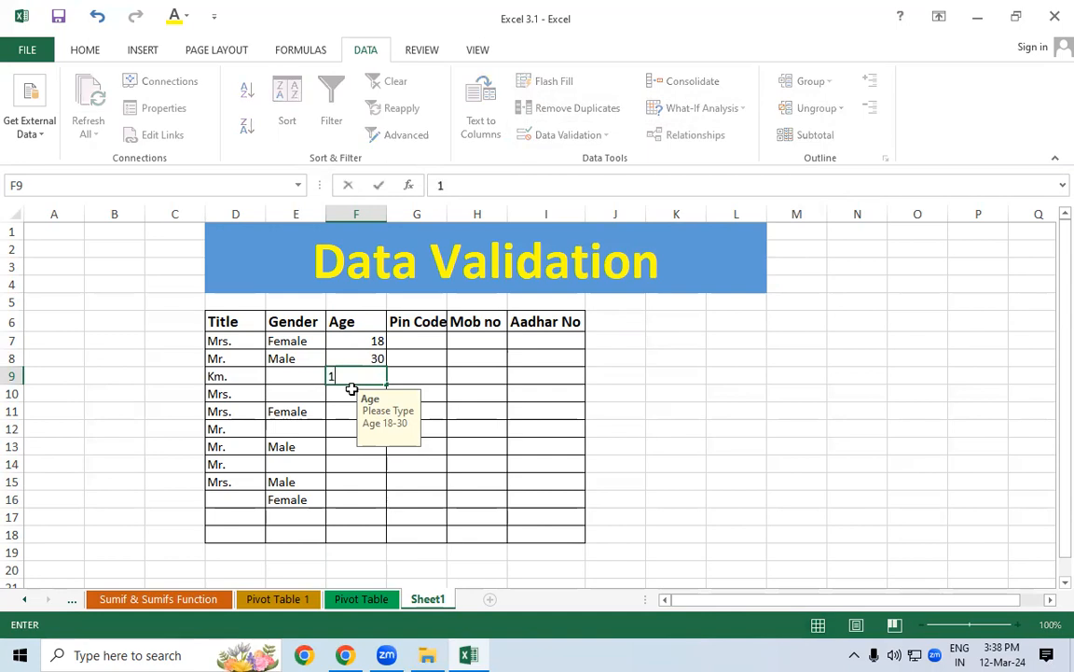
pyautogui.write('7')
pyautogui.click(471, 375)
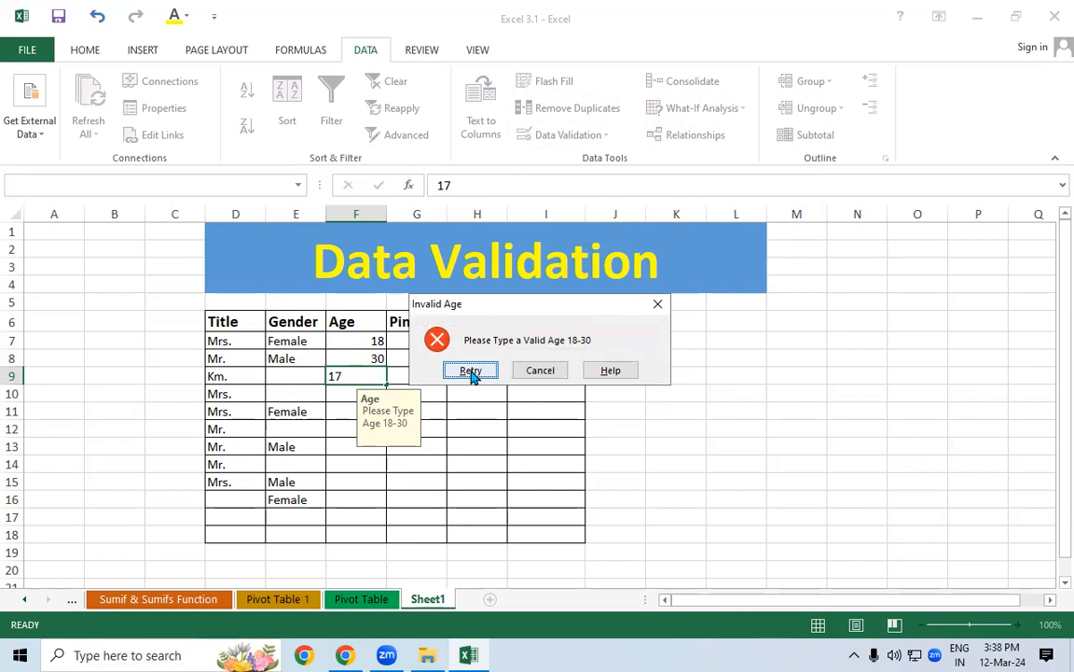
pyautogui.click(471, 370)
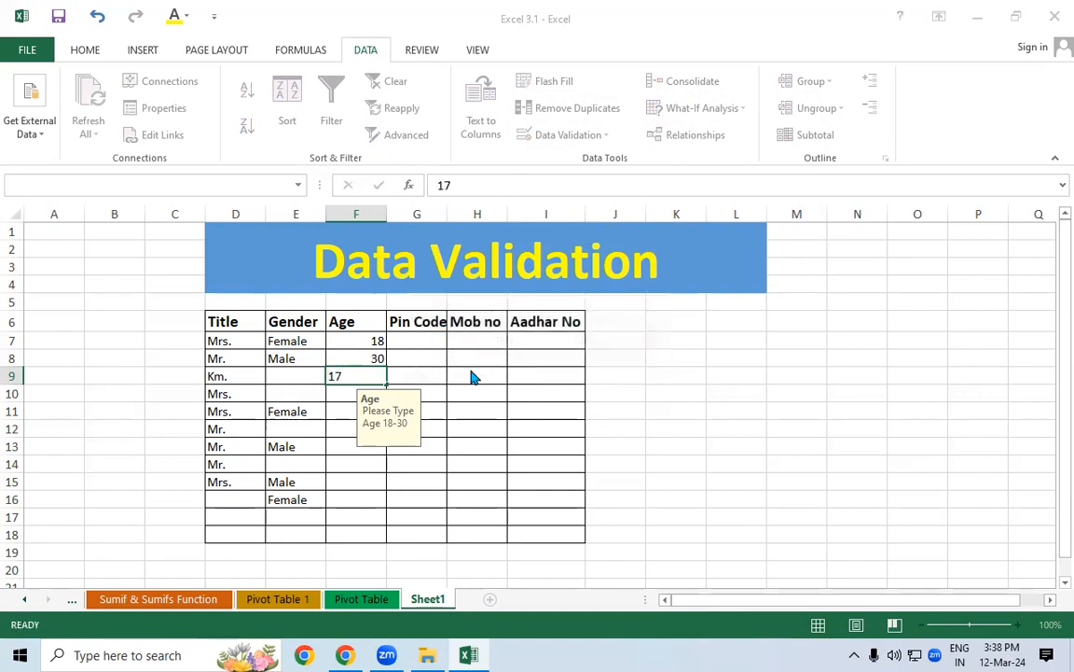
pyautogui.click(472, 374)
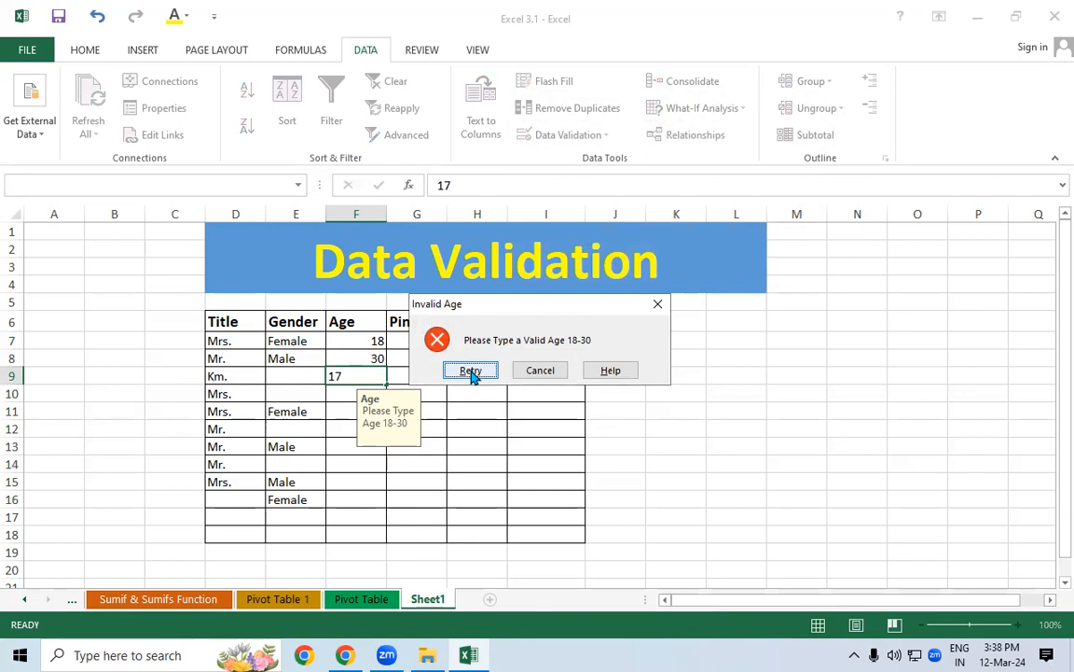
pyautogui.press('Escape')
pyautogui.moveTo(371, 342); pyautogui.dragTo(346, 529)
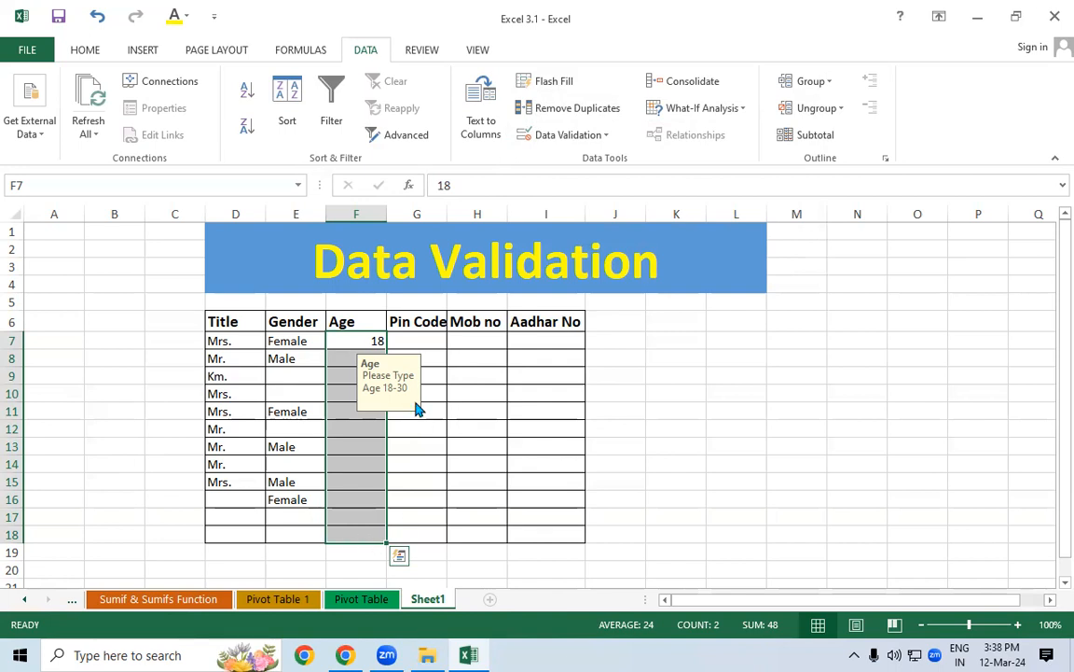
# Widen the Pin Code column and select G7:G18
pyautogui.click(420, 342)
pyautogui.moveTo(448, 209); pyautogui.dragTo(454, 209)
pyautogui.moveTo(446, 343); pyautogui.dragTo(432, 529)
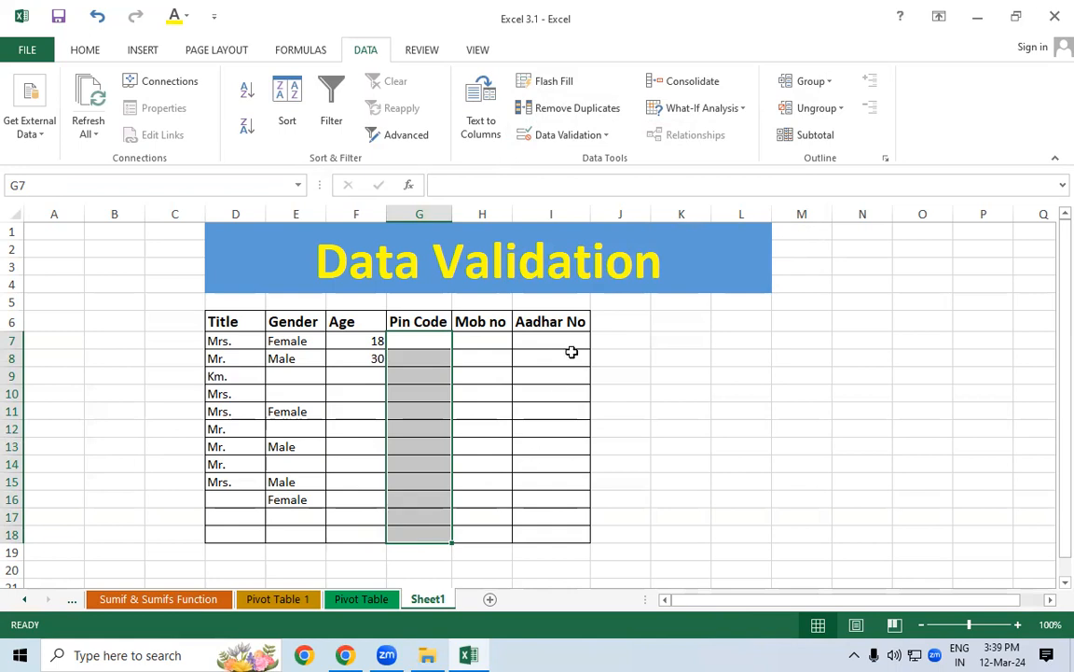
# Restrict Pin Code entries by text length, initially entering minimum 5 and maximum 7
pyautogui.click(555, 140)
pyautogui.click(561, 158)
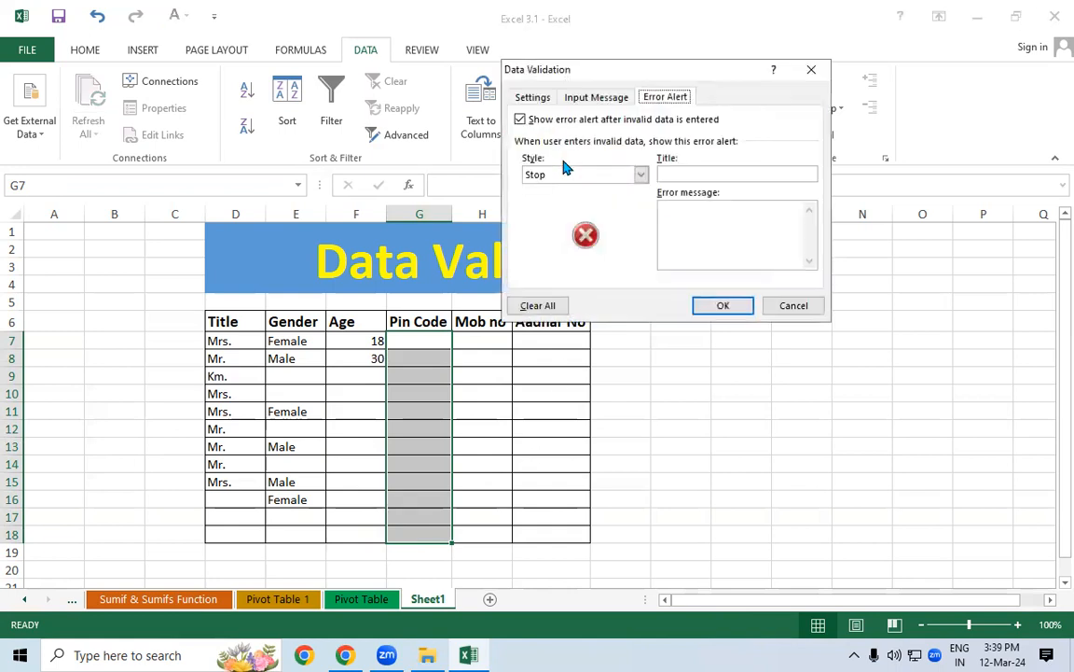
pyautogui.click(537, 99)
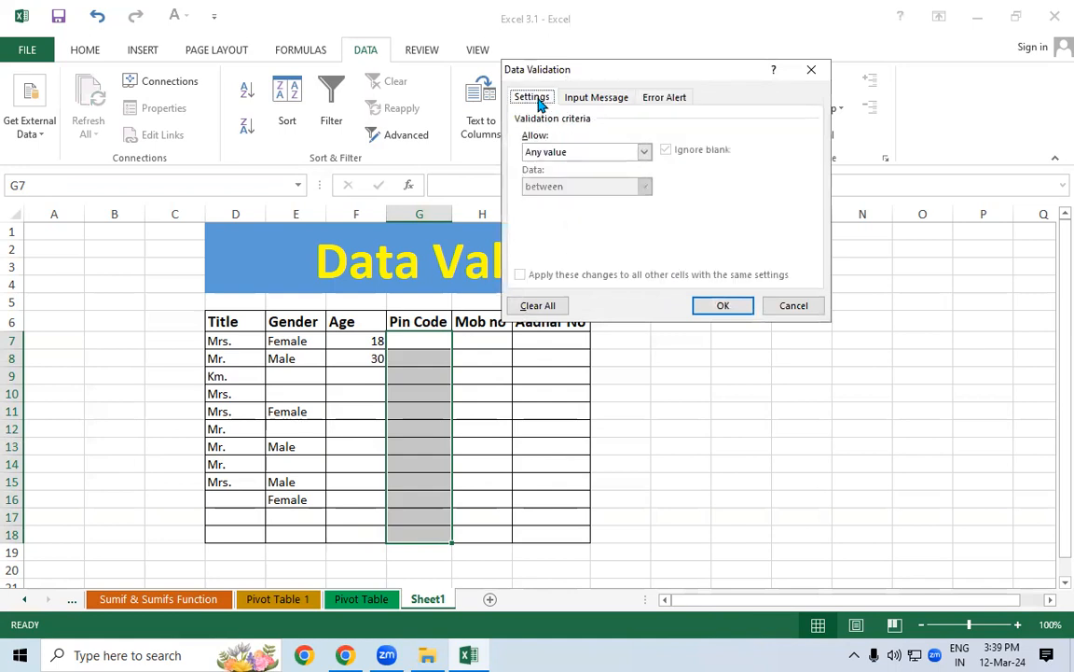
pyautogui.click(644, 152)
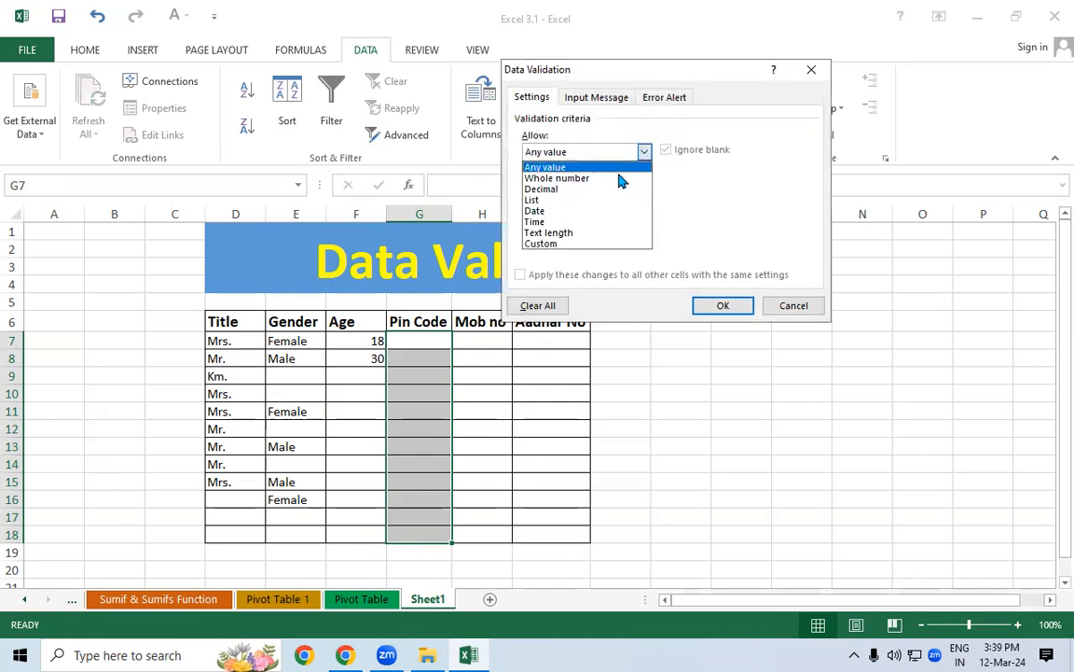
pyautogui.click(571, 232)
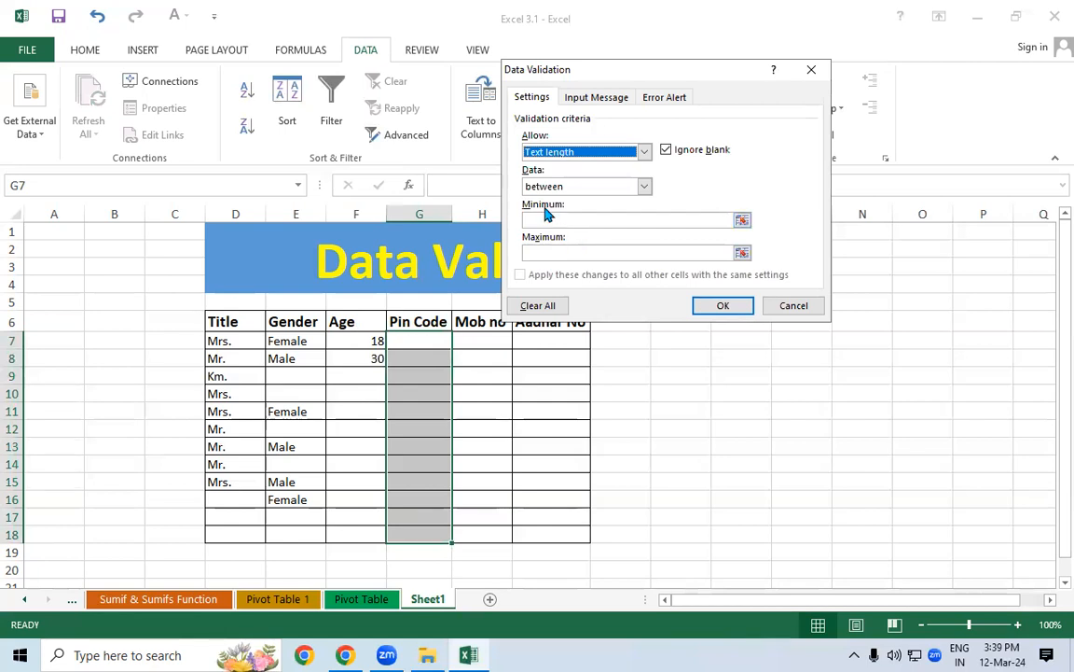
pyautogui.click(554, 219)
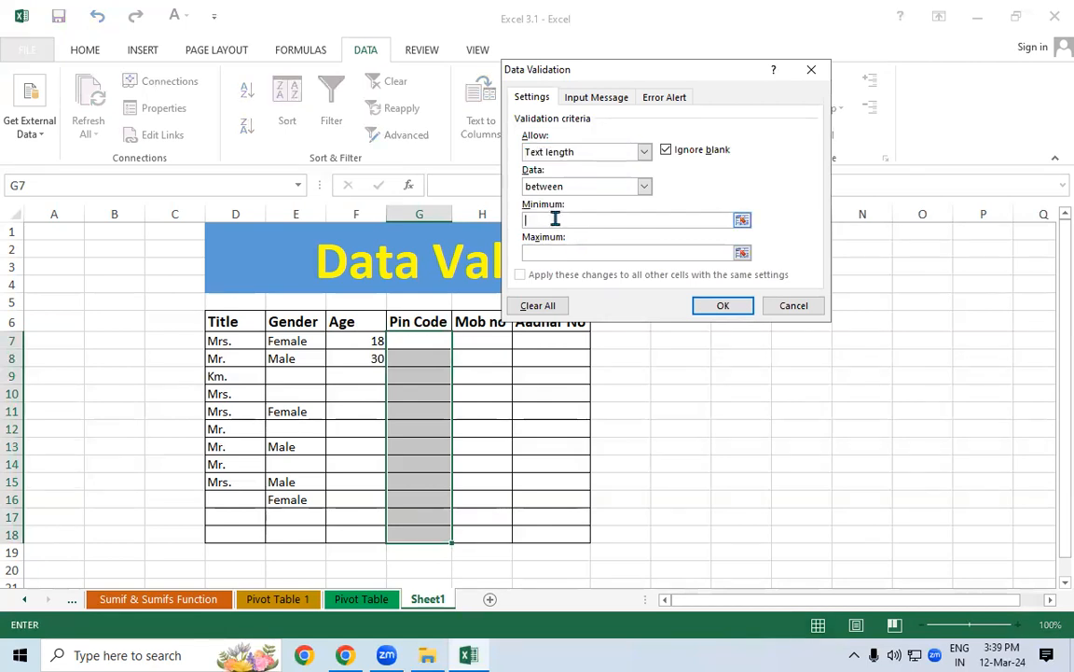
pyautogui.write('5')
pyautogui.click(560, 251)
pyautogui.write('7')
# Change the text-length rule to 'equal to' with a length of 6
pyautogui.click(644, 185)
pyautogui.click(595, 226)
pyautogui.click(592, 221)
pyautogui.write('5')
pyautogui.moveTo(533, 220); pyautogui.dragTo(509, 219)
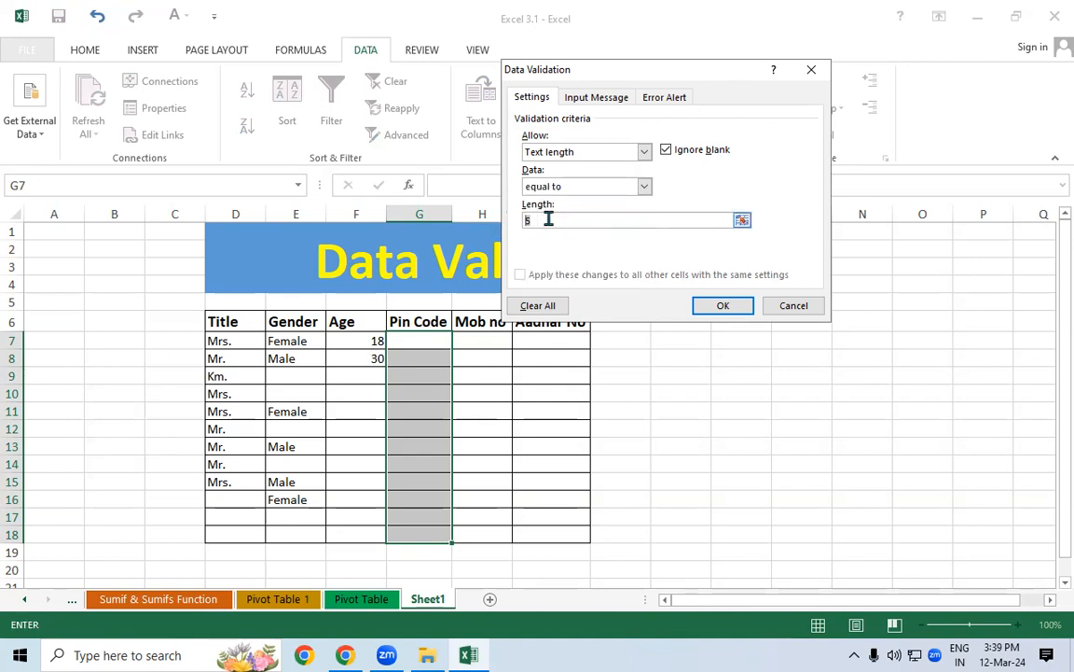
pyautogui.write('6')
# Check the Error Alert style is Stop, then apply the 6-character rule
pyautogui.click(601, 97)
pyautogui.click(673, 97)
pyautogui.click(620, 97)
pyautogui.click(654, 99)
pyautogui.click(601, 99)
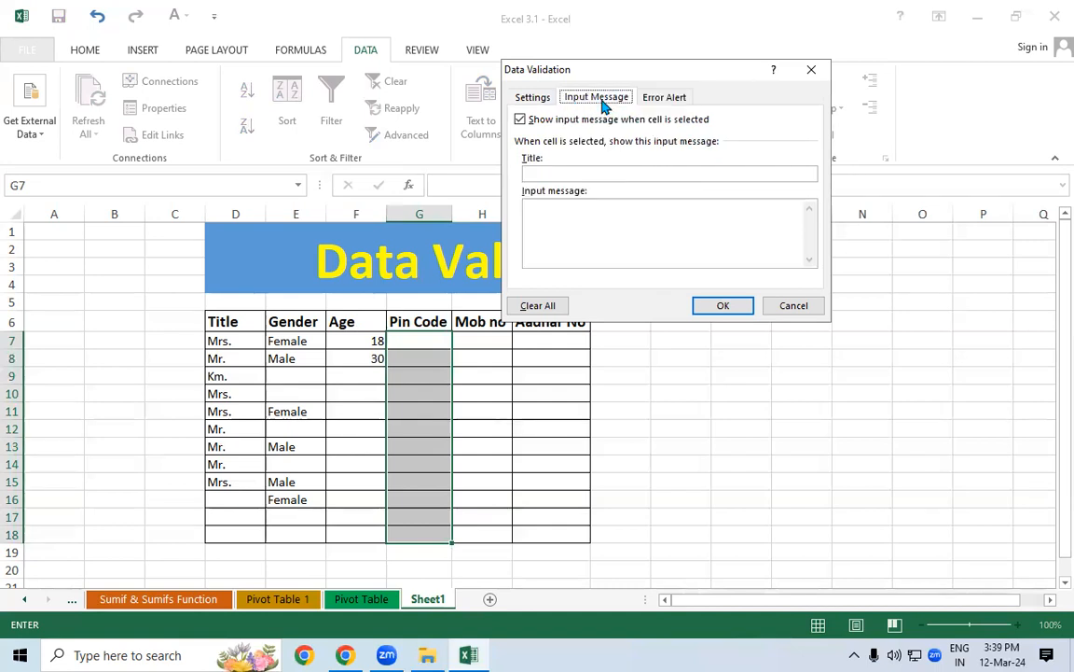
pyautogui.click(664, 99)
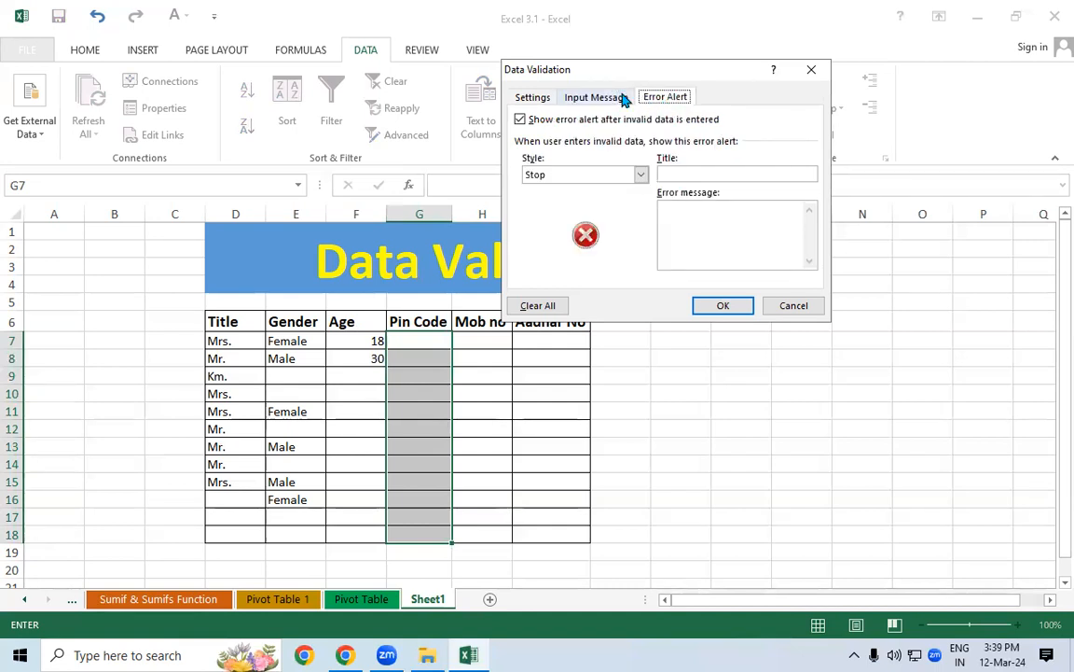
pyautogui.click(540, 98)
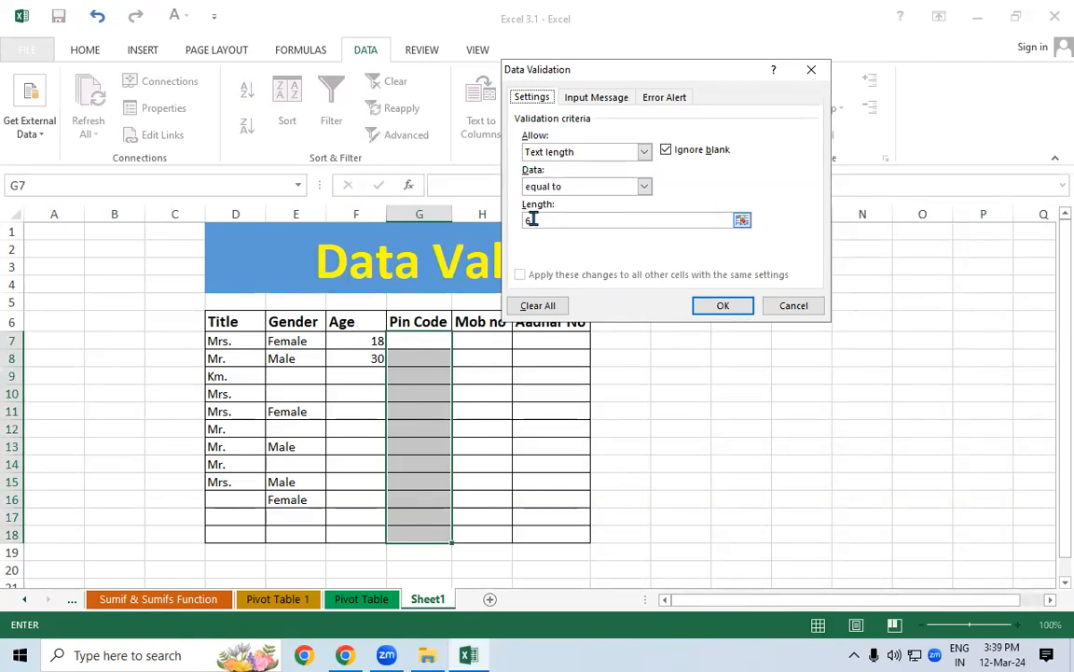
pyautogui.click(717, 309)
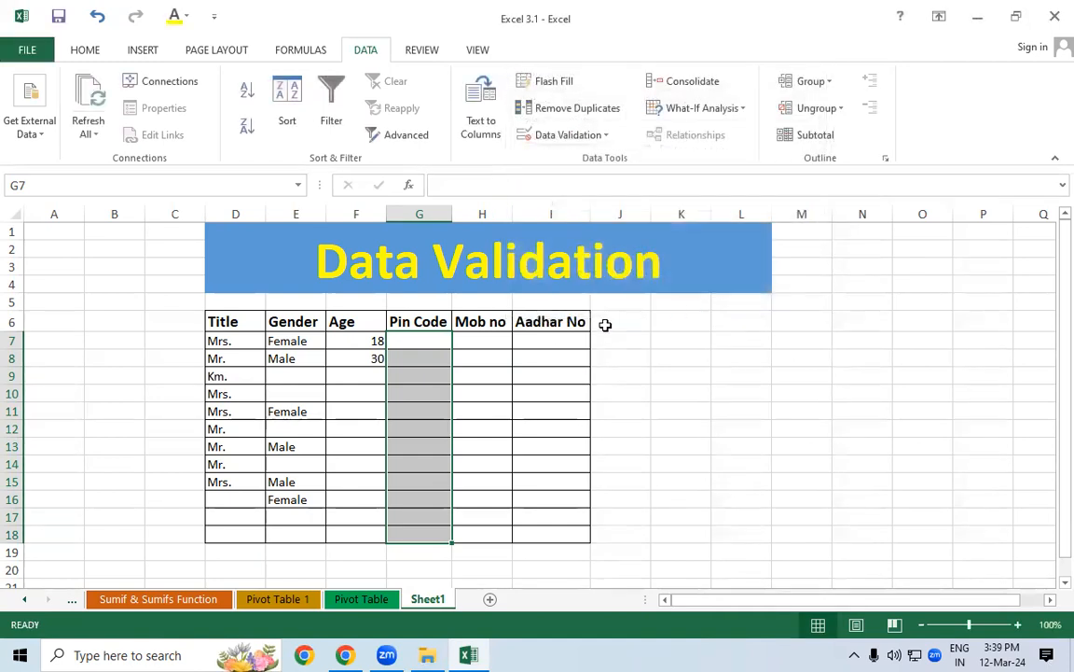
# Test G7 with a 5-digit pin code and see it rejected
pyautogui.click(435, 338)
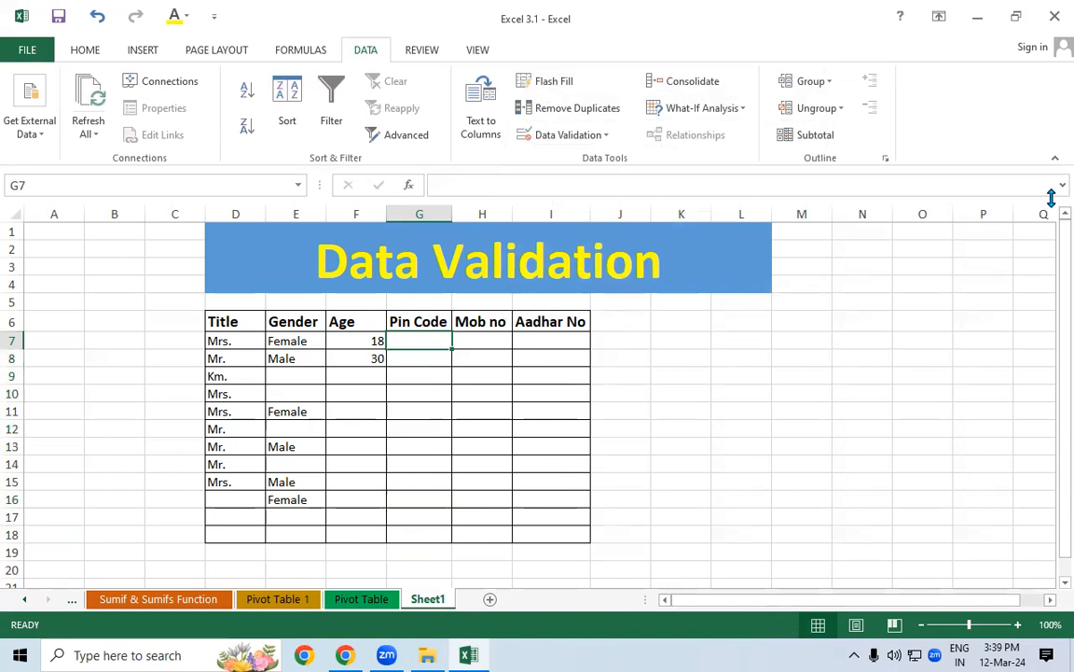
pyautogui.write('2')
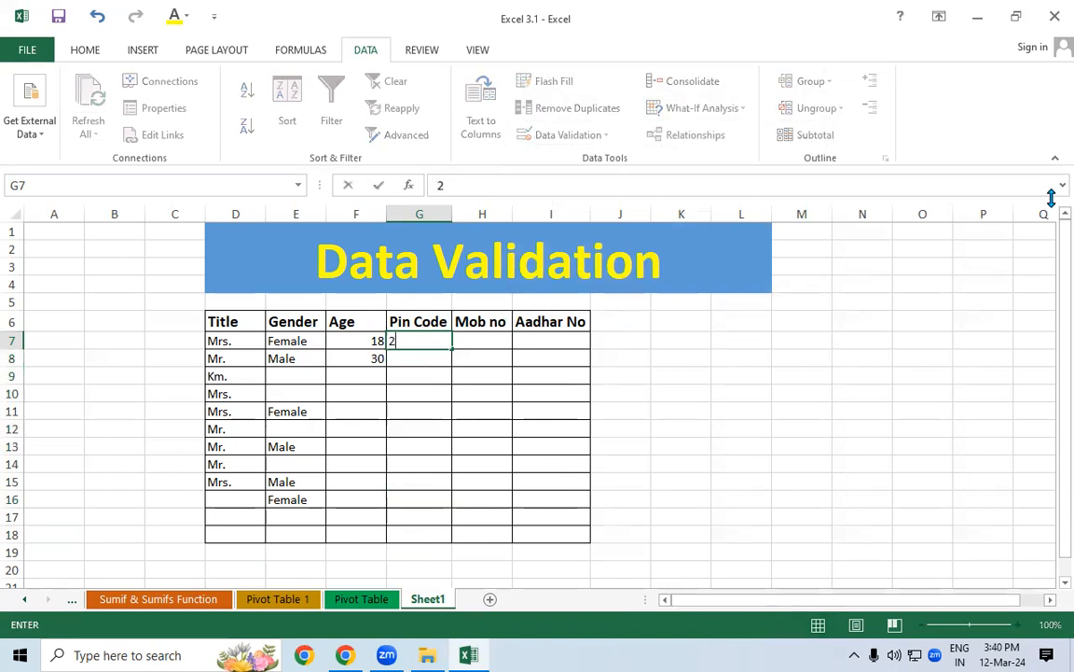
pyautogui.write('7430')
pyautogui.press('Return')
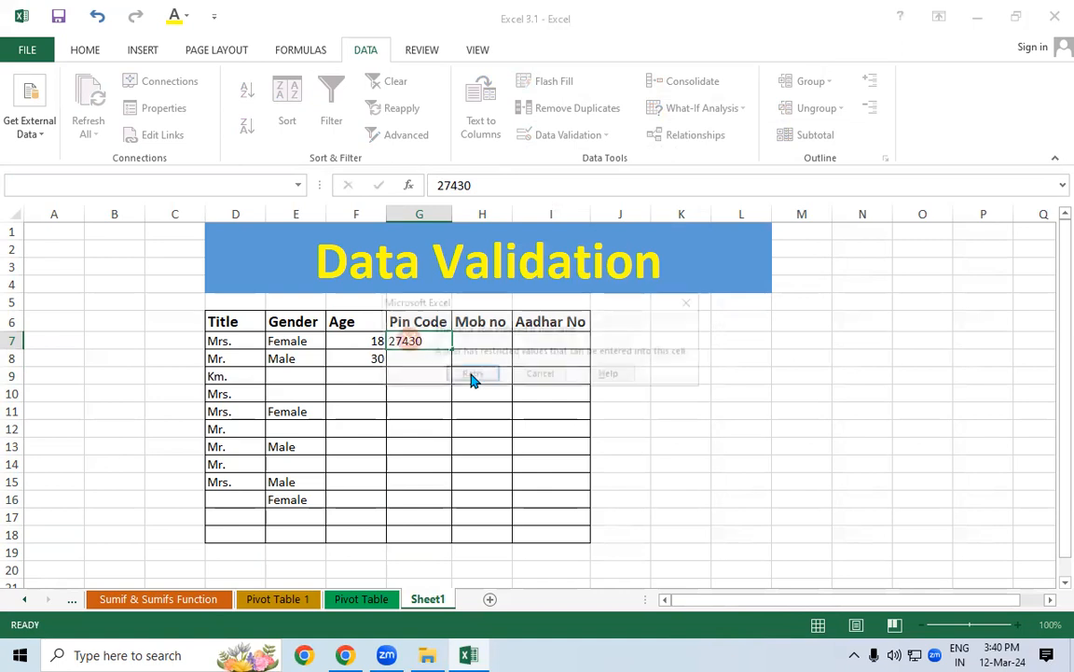
pyautogui.press('Return')
pyautogui.press('Return')
pyautogui.press('Escape')
pyautogui.press('Return')
pyautogui.click(471, 376)
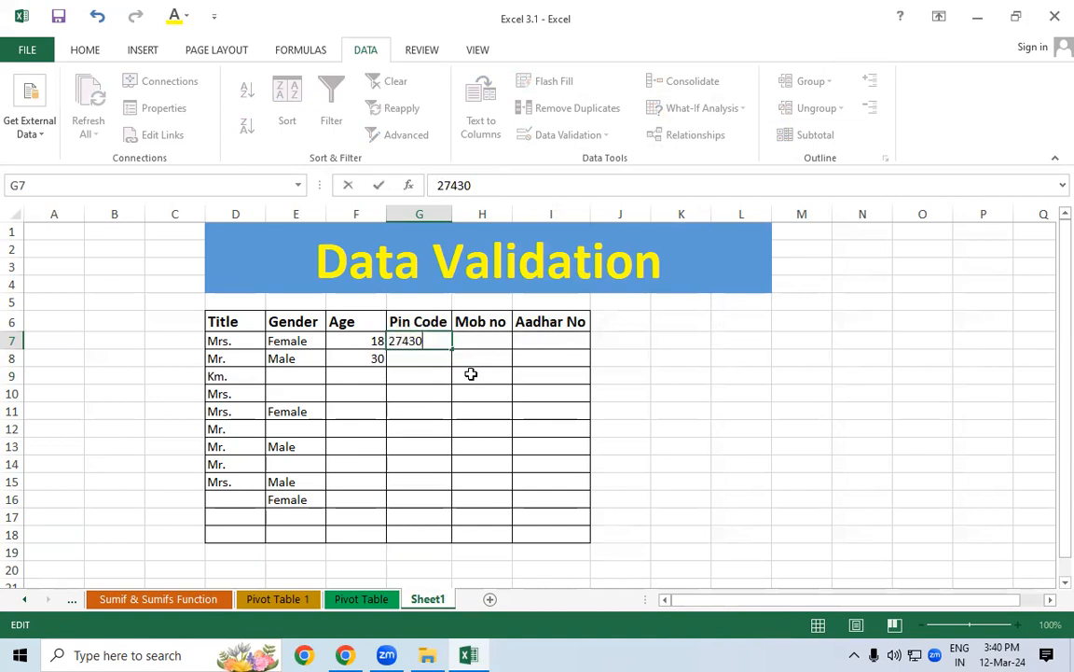
# Extend the entry to 7 digits, see it rejected, then correct G7 to 6 digits
pyautogui.write('44')
pyautogui.press('Return')
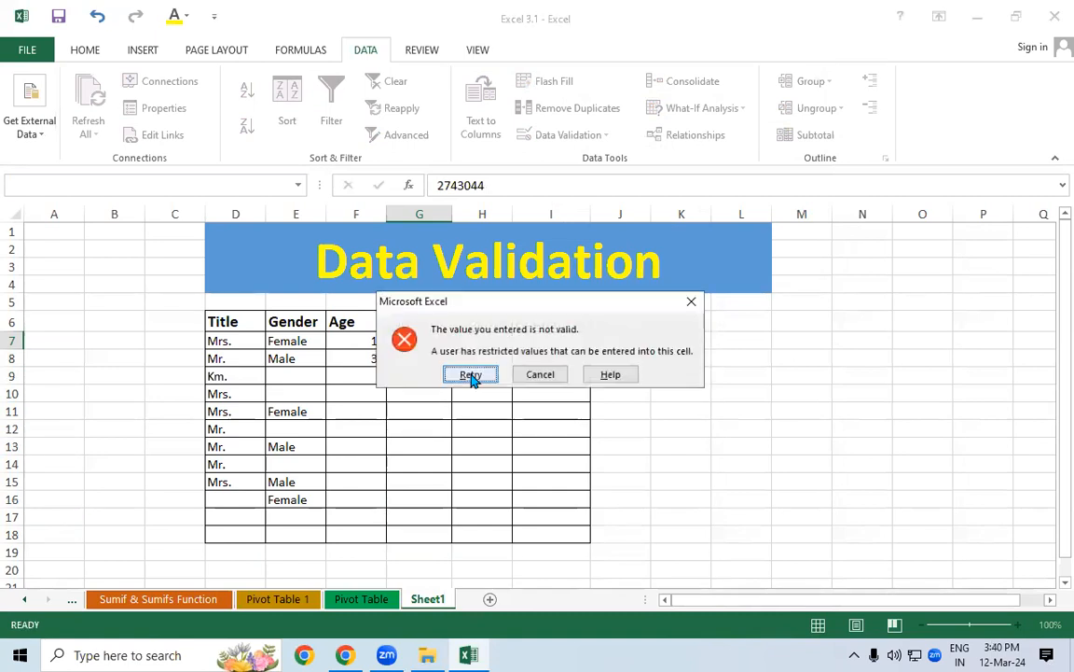
pyautogui.click(471, 375)
pyautogui.press('Return')
pyautogui.click(471, 375)
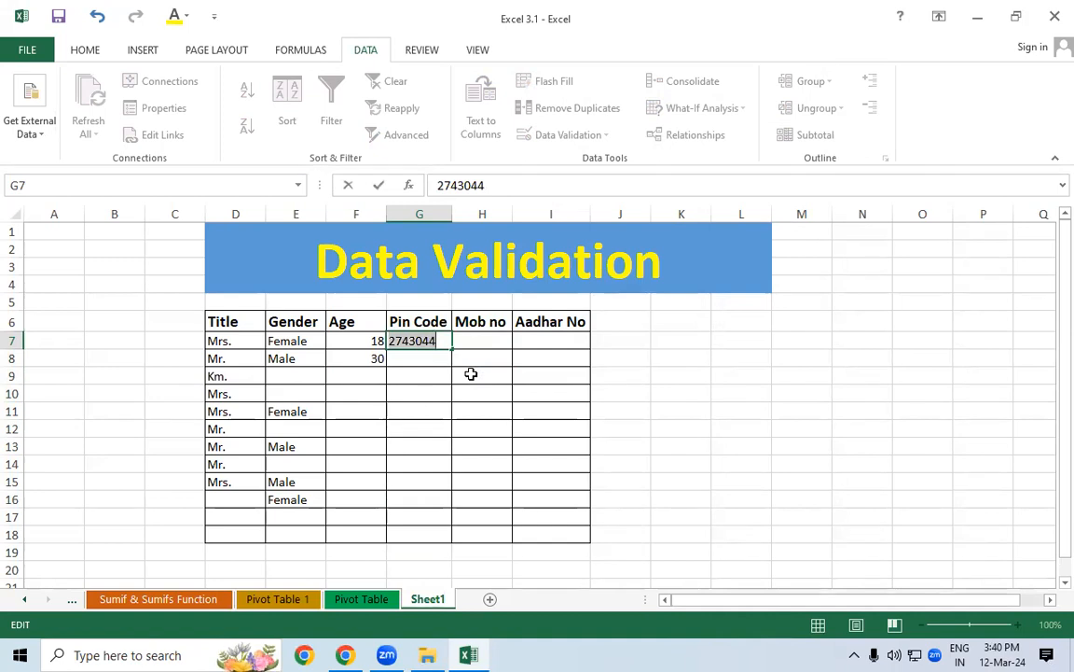
pyautogui.press('BackSpace')
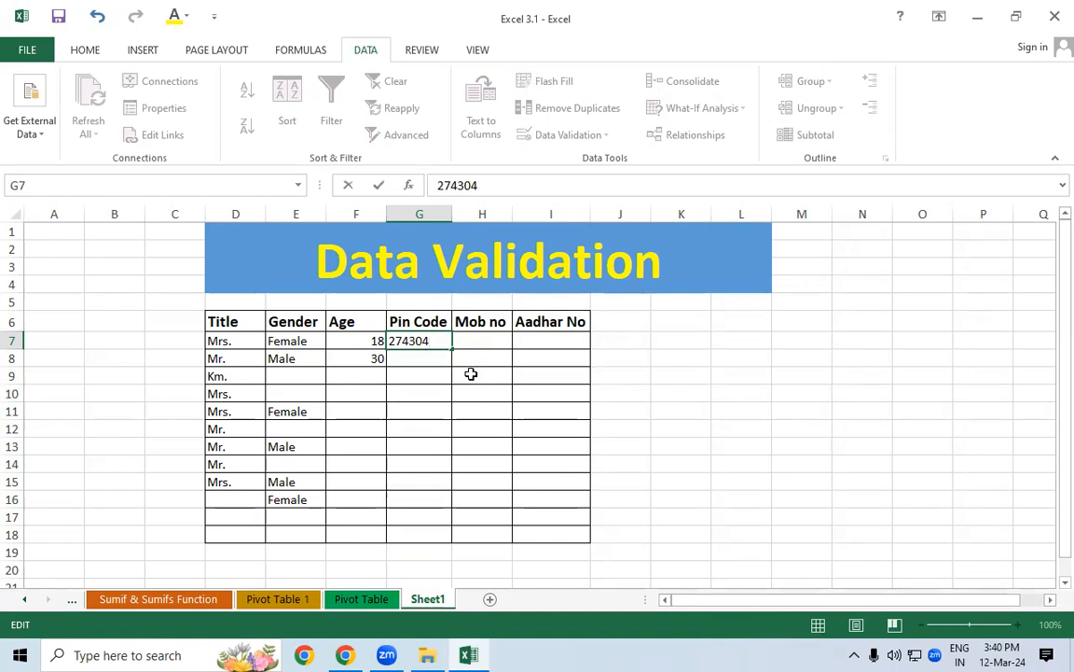
pyautogui.press('Return')
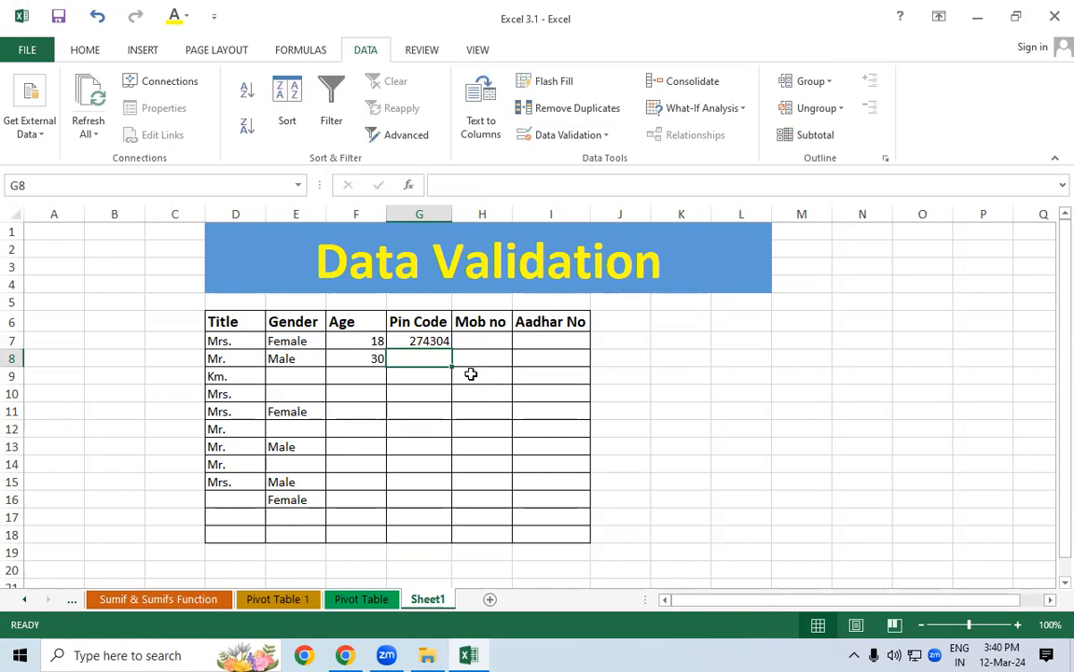
pyautogui.moveTo(415, 341); pyautogui.dragTo(417, 530)
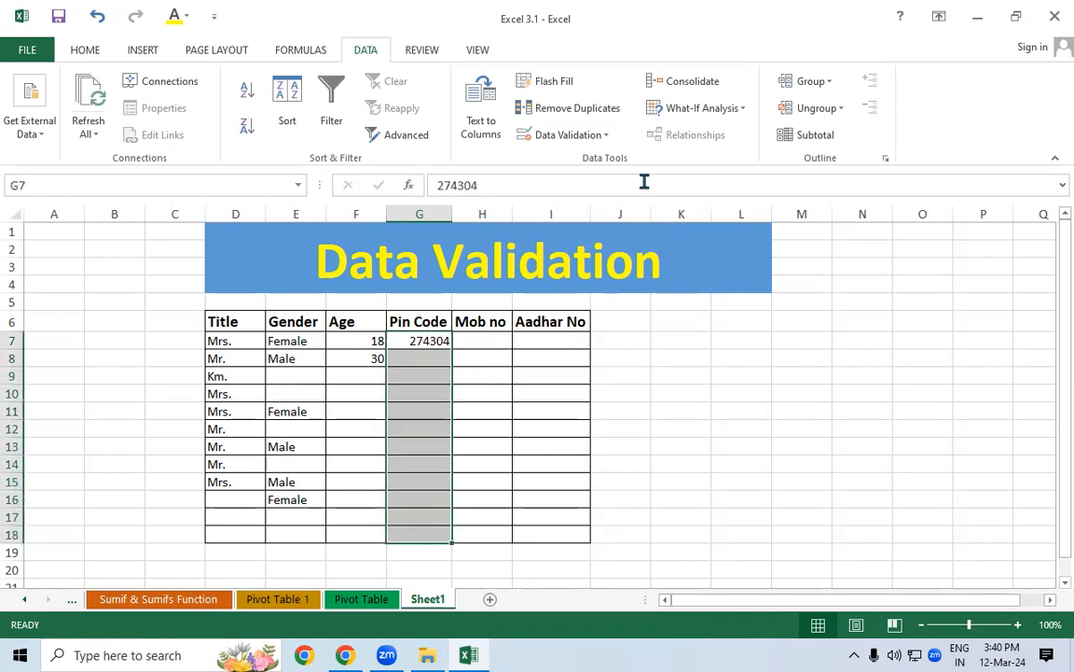
pyautogui.click(588, 135)
pyautogui.click(597, 160)
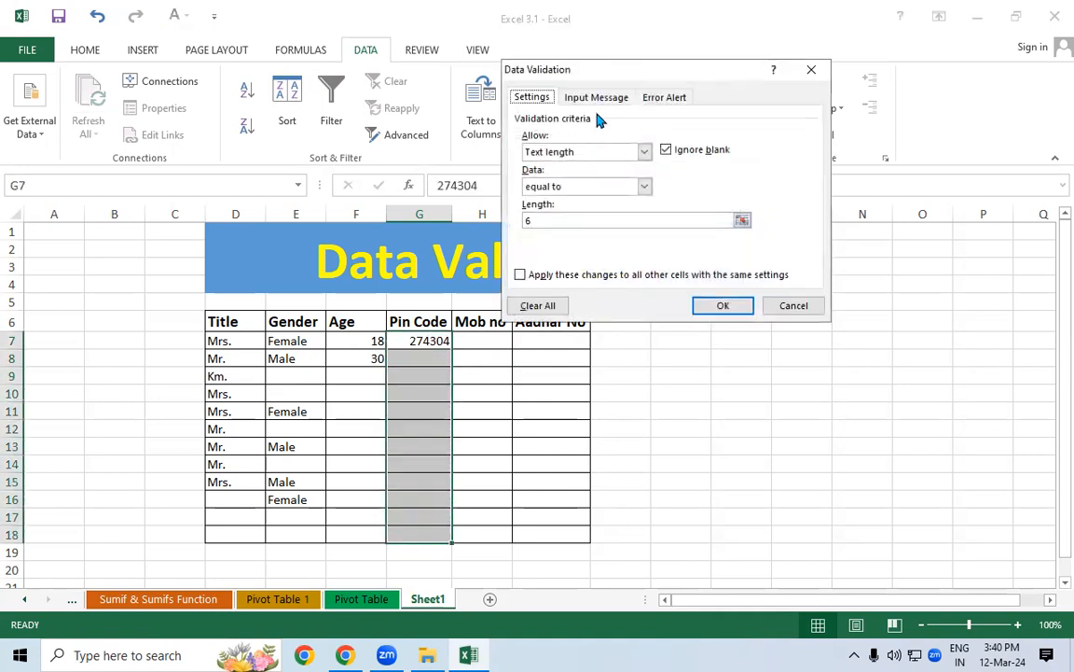
pyautogui.click(596, 98)
pyautogui.click(659, 101)
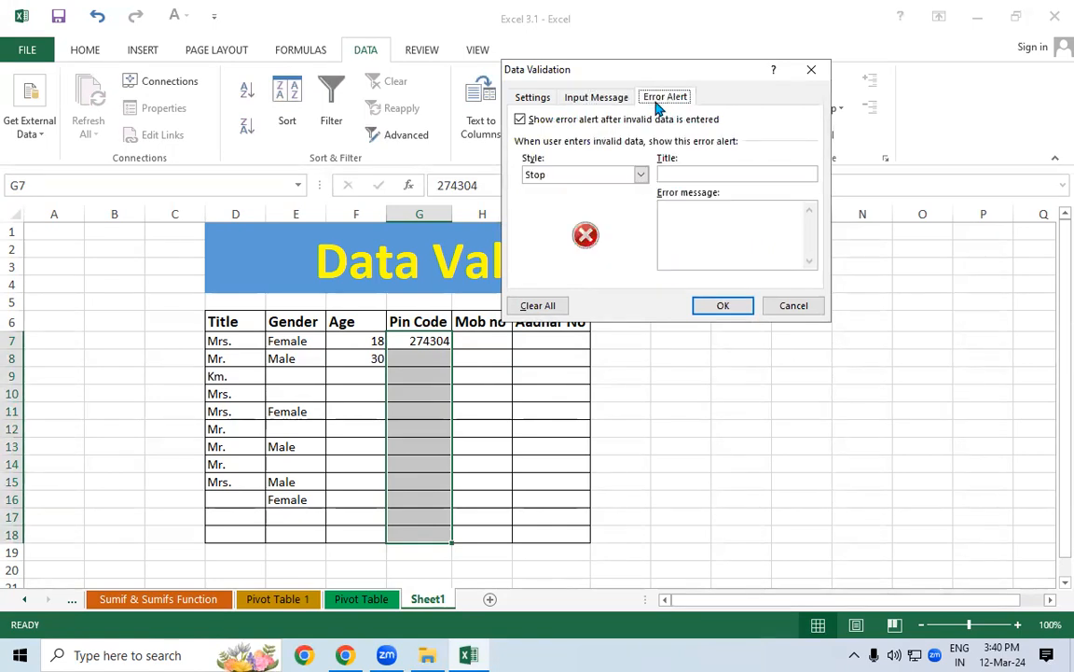
pyautogui.click(586, 99)
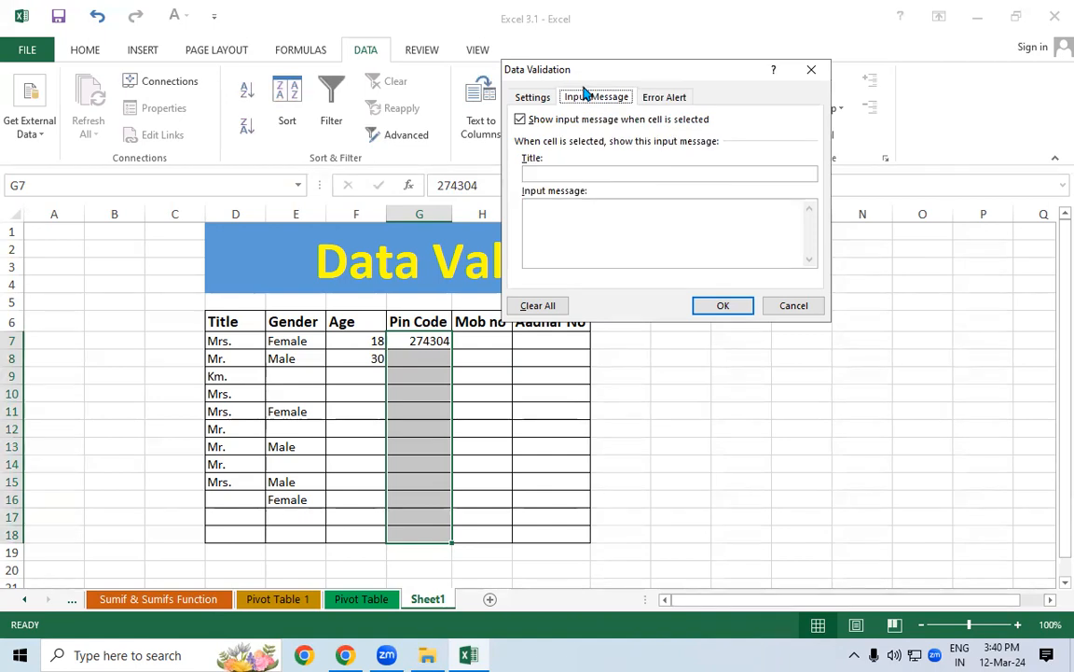
pyautogui.click(666, 100)
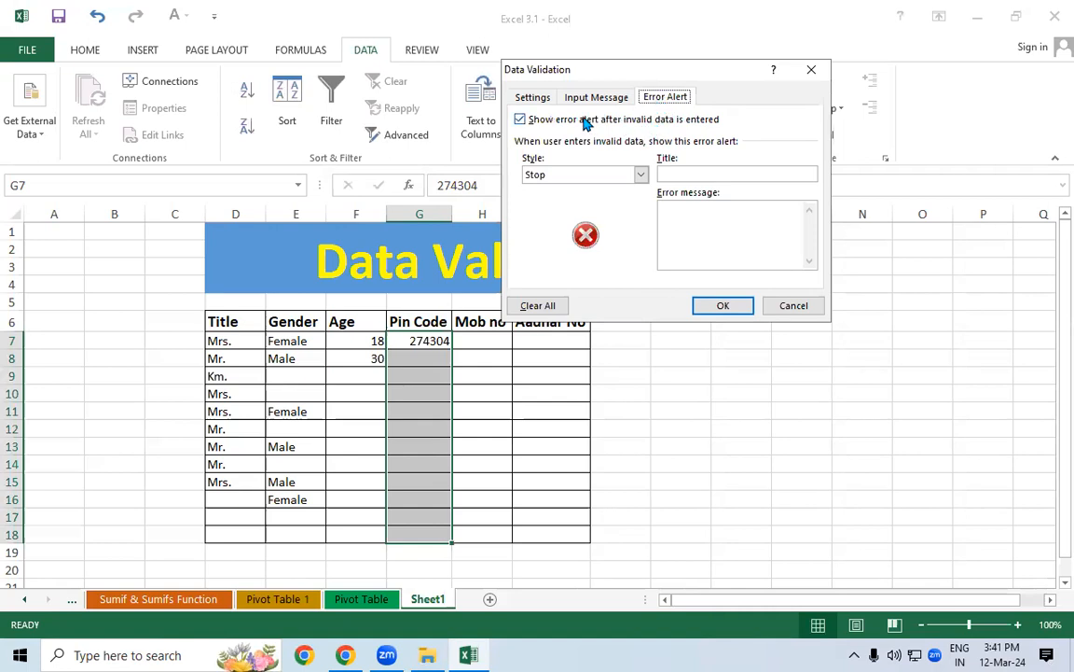
pyautogui.click(531, 99)
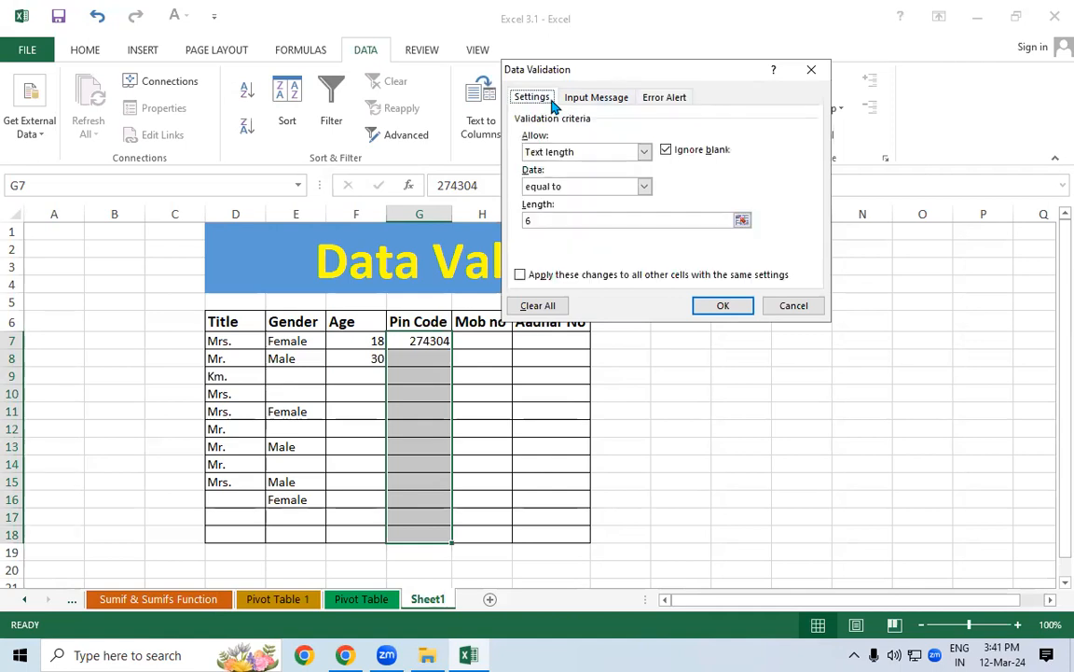
pyautogui.click(791, 305)
pyautogui.click(671, 392)
pyautogui.moveTo(478, 342); pyautogui.dragTo(502, 543)
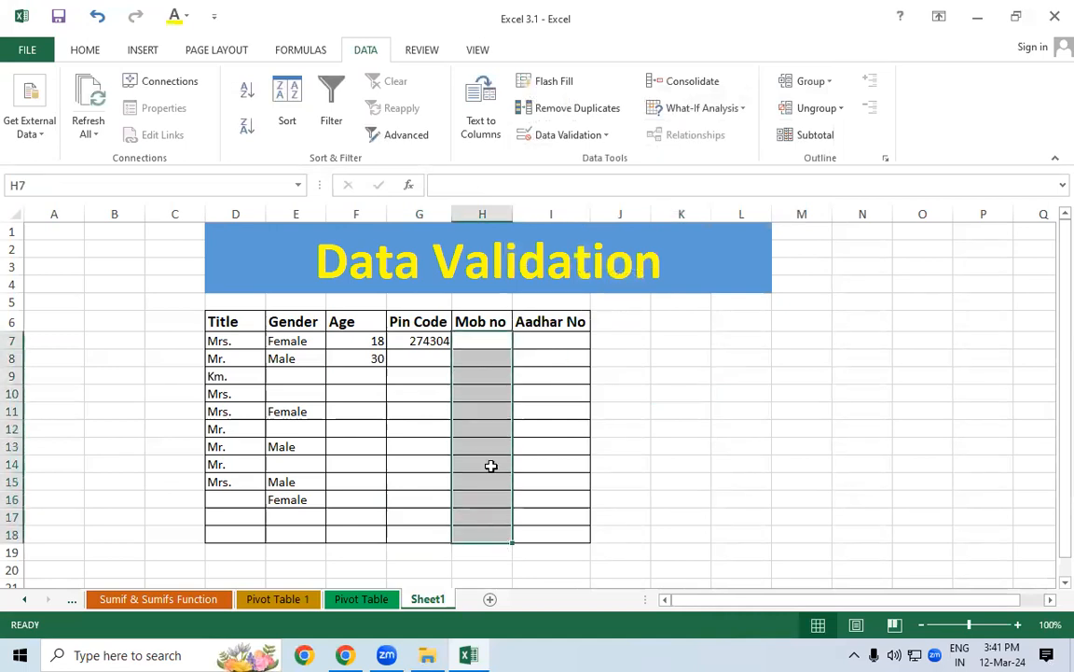
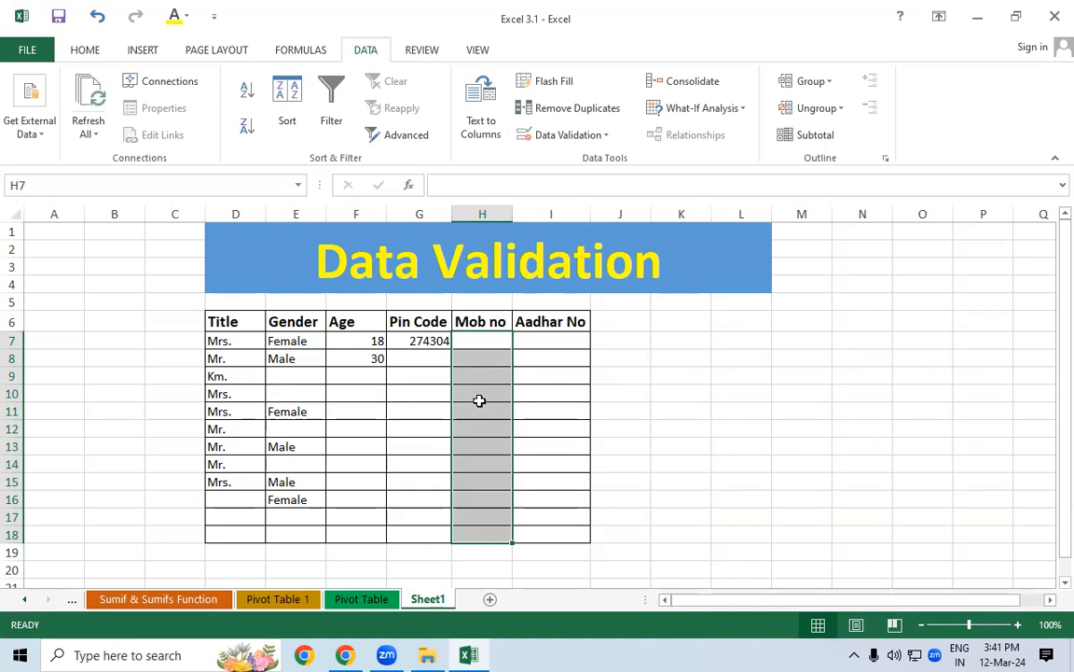
# Add a Data Validation rule to H7:H18 requiring text length equal to 10, then pick H7
pyautogui.click(560, 140)
pyautogui.click(558, 160)
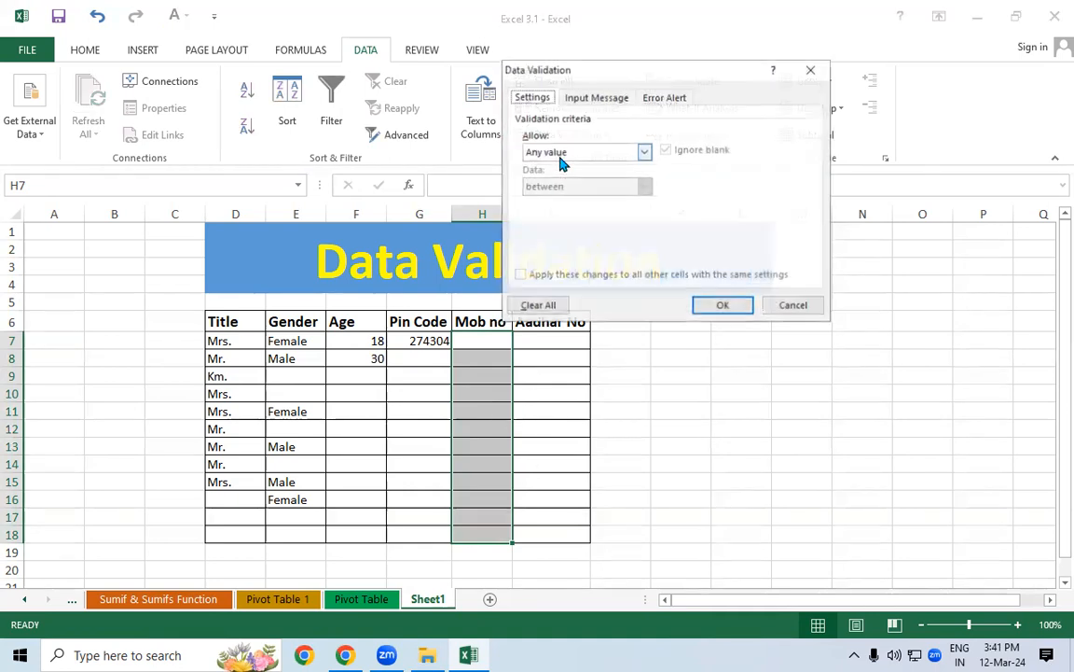
pyautogui.click(561, 155)
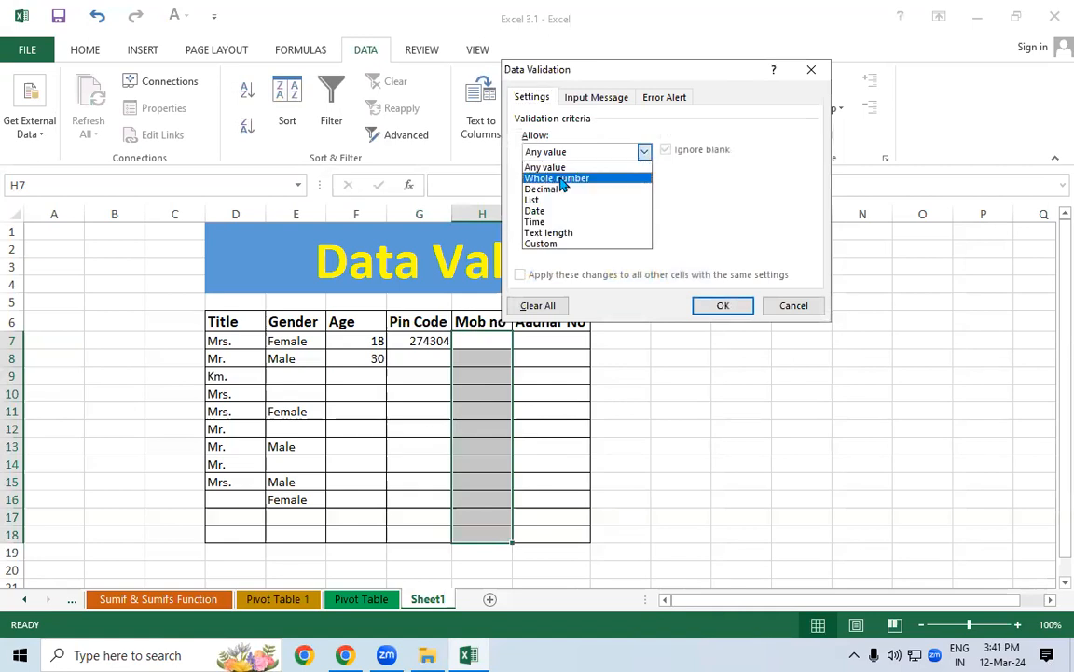
pyautogui.click(549, 232)
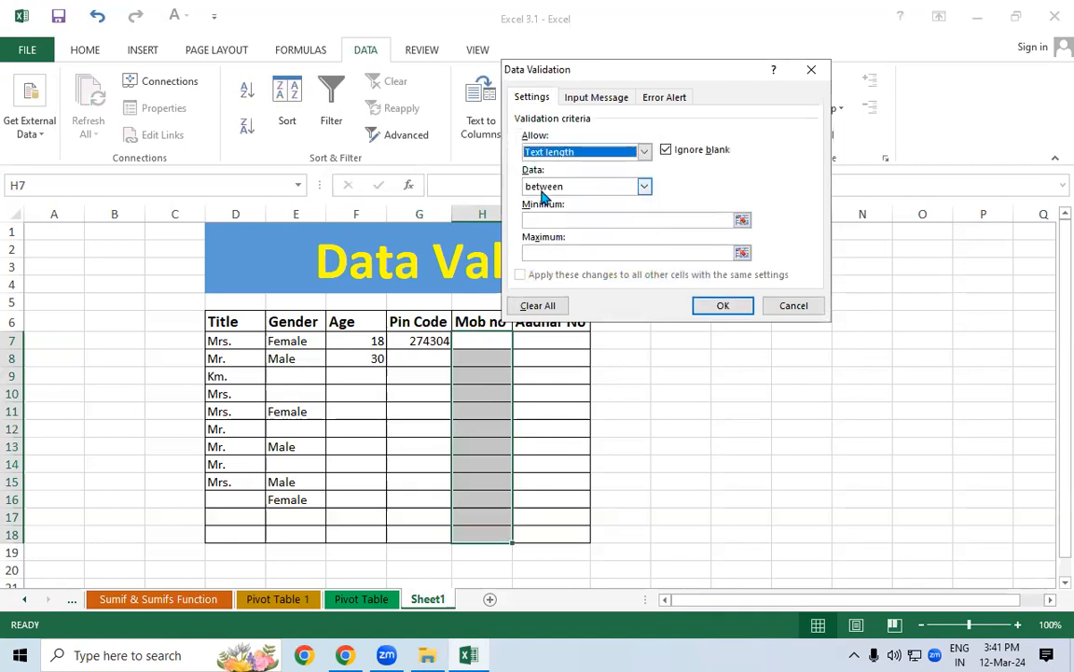
pyautogui.click(544, 189)
pyautogui.click(544, 223)
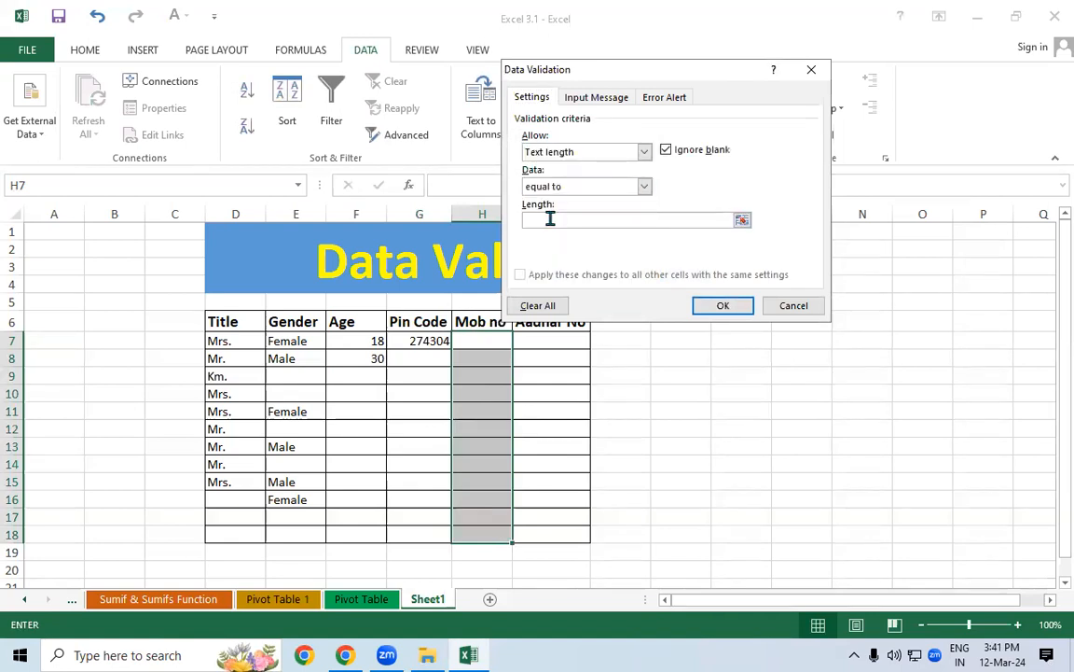
pyautogui.click(551, 219)
pyautogui.write('10')
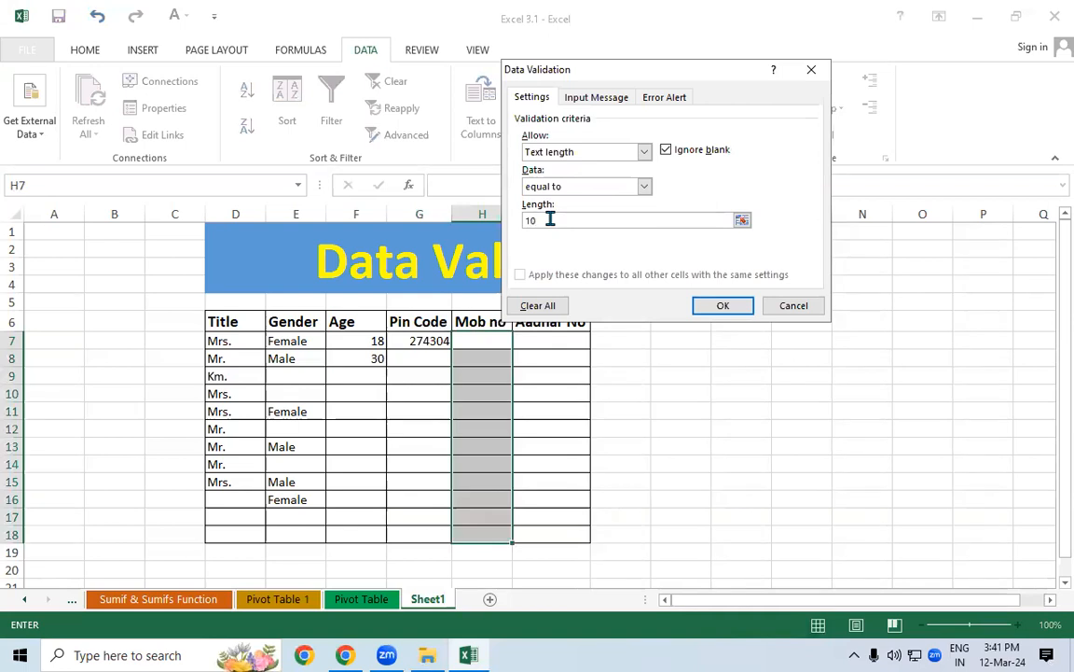
pyautogui.click(716, 304)
pyautogui.click(475, 339)
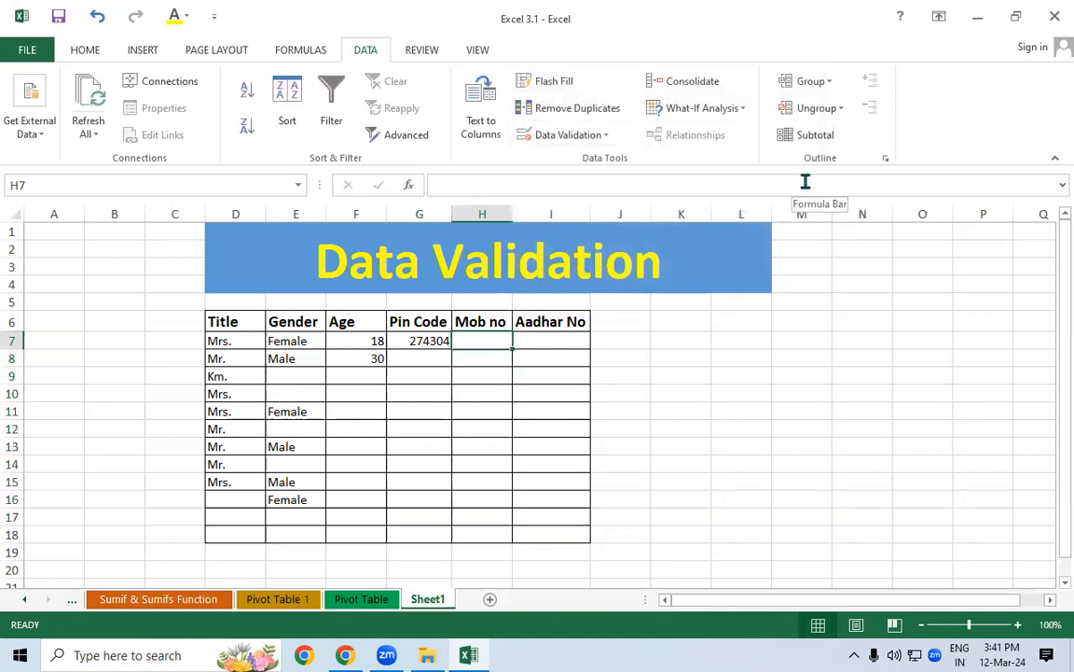
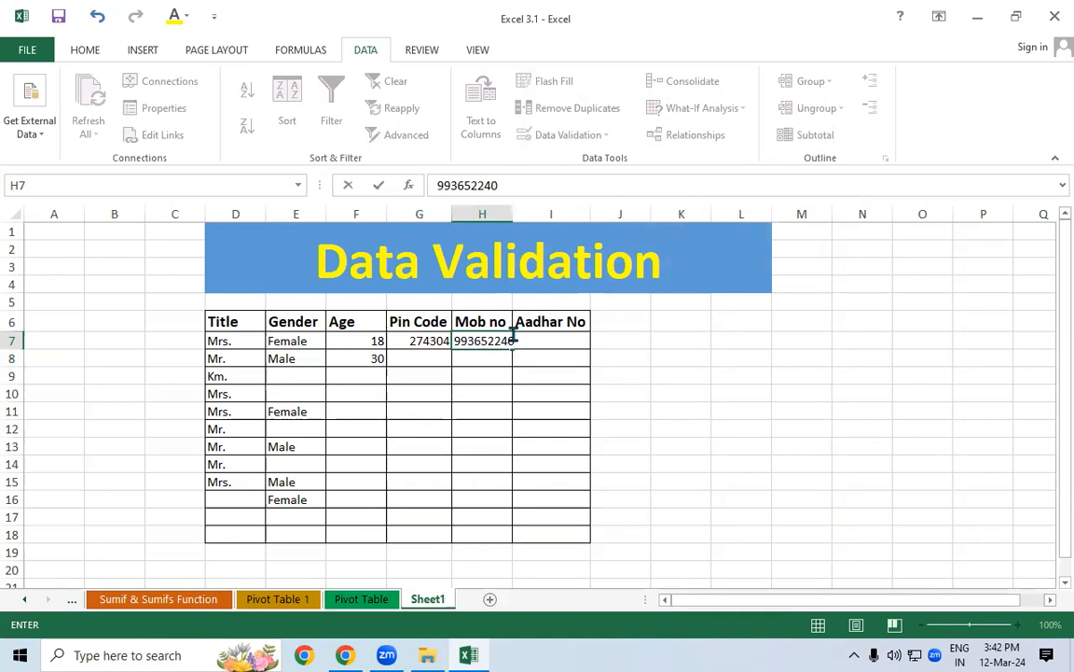
# Test H7 with a 9-digit mobile number and see it rejected
pyautogui.click(554, 378)
pyautogui.click(470, 374)
pyautogui.click(464, 367)
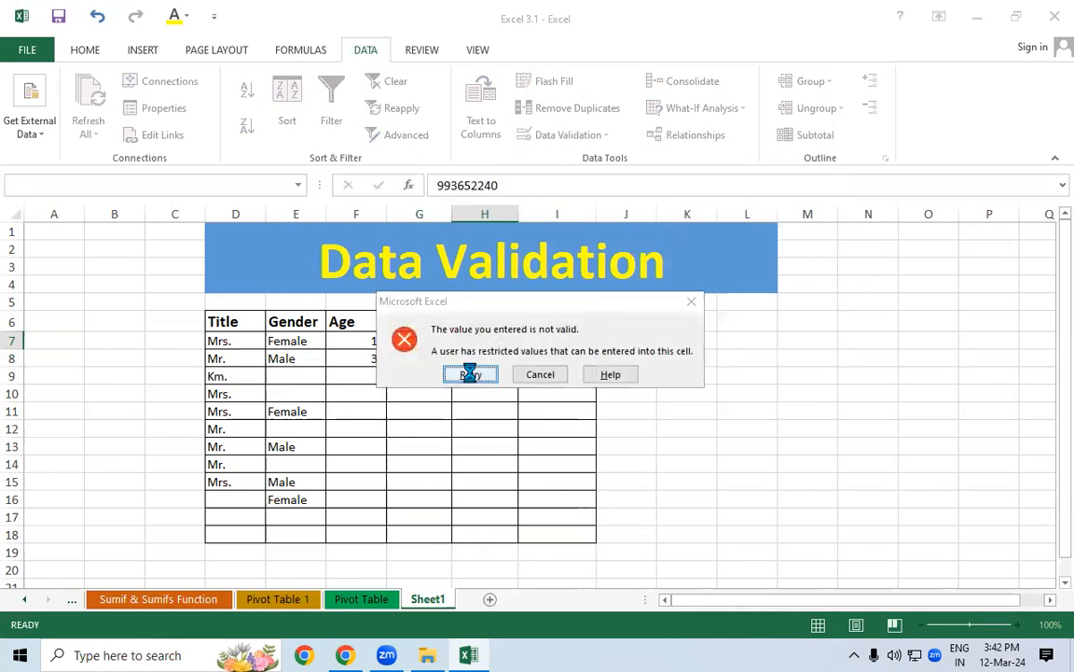
pyautogui.click(470, 374)
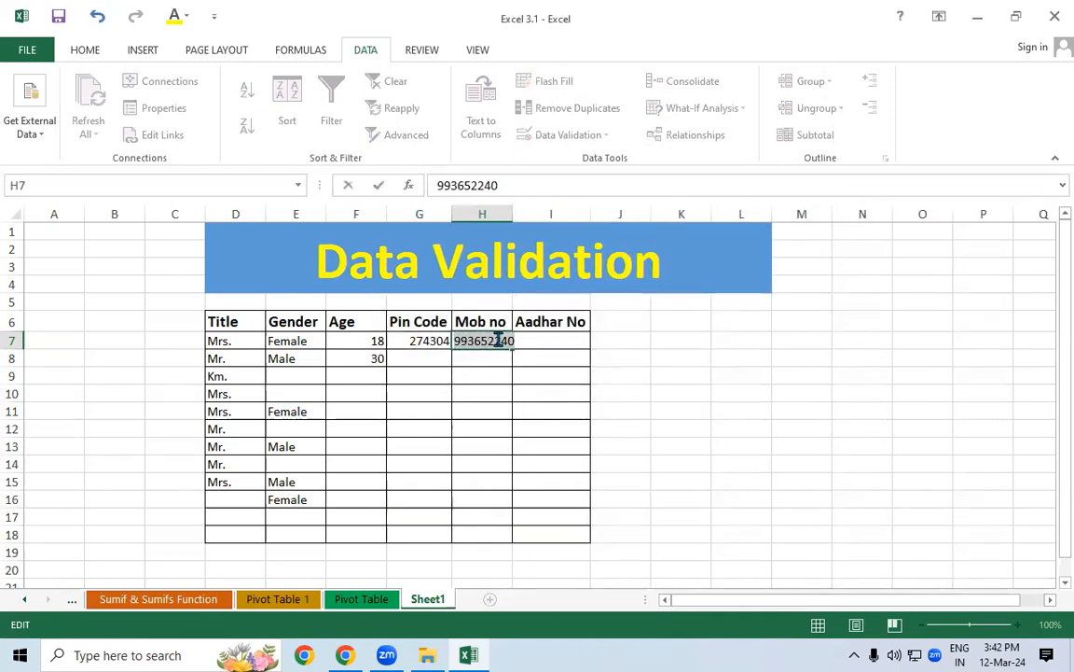
# Extend the H7 entry to 11 digits and see it rejected again
pyautogui.click(498, 340)
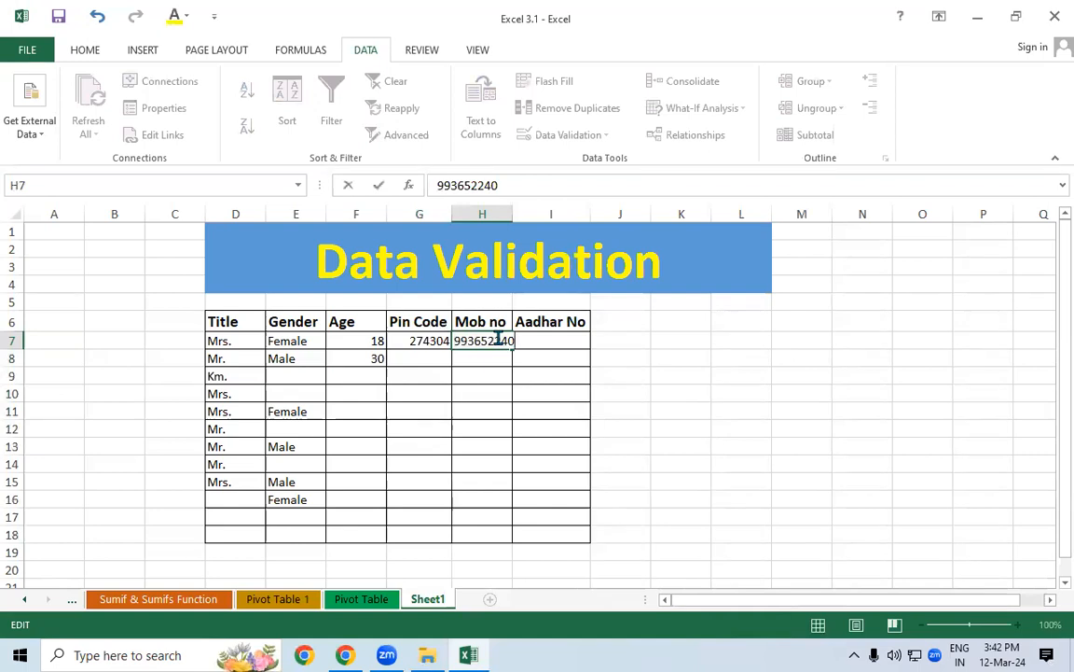
pyautogui.press('Return')
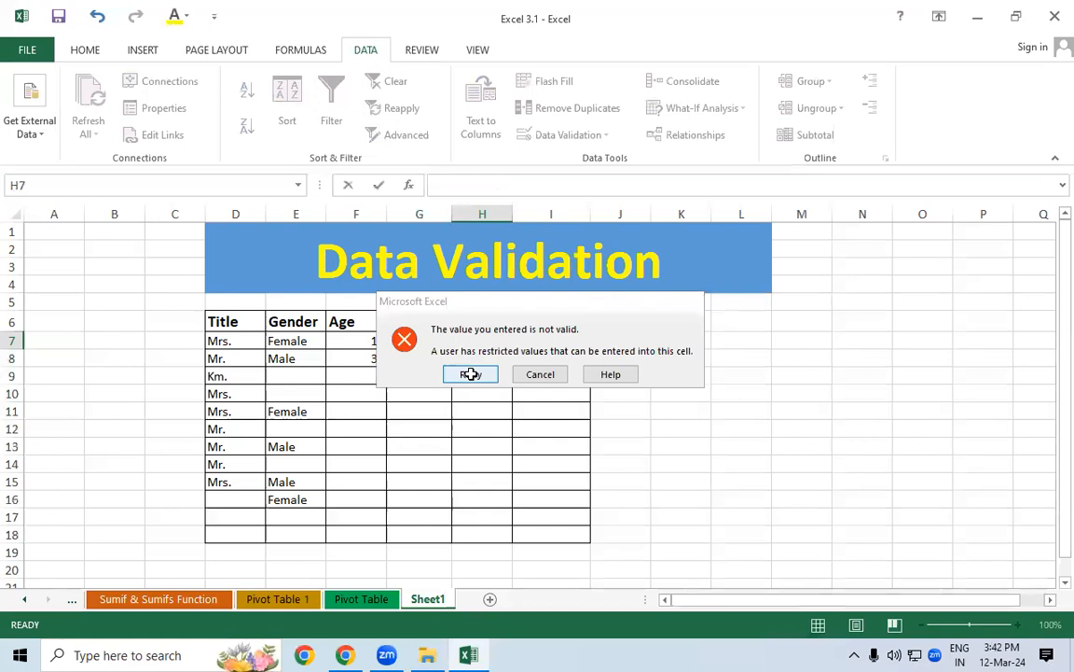
pyautogui.click(471, 374)
pyautogui.press('Return')
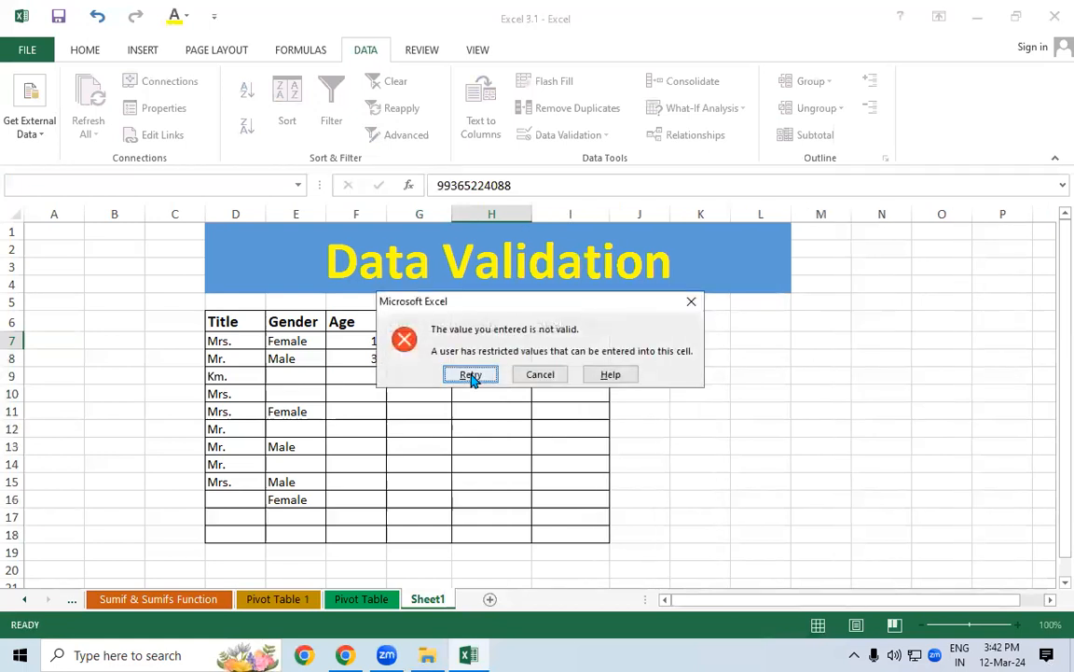
# Delete the extra last digit so H7 holds a valid 10-digit number
pyautogui.click(471, 374)
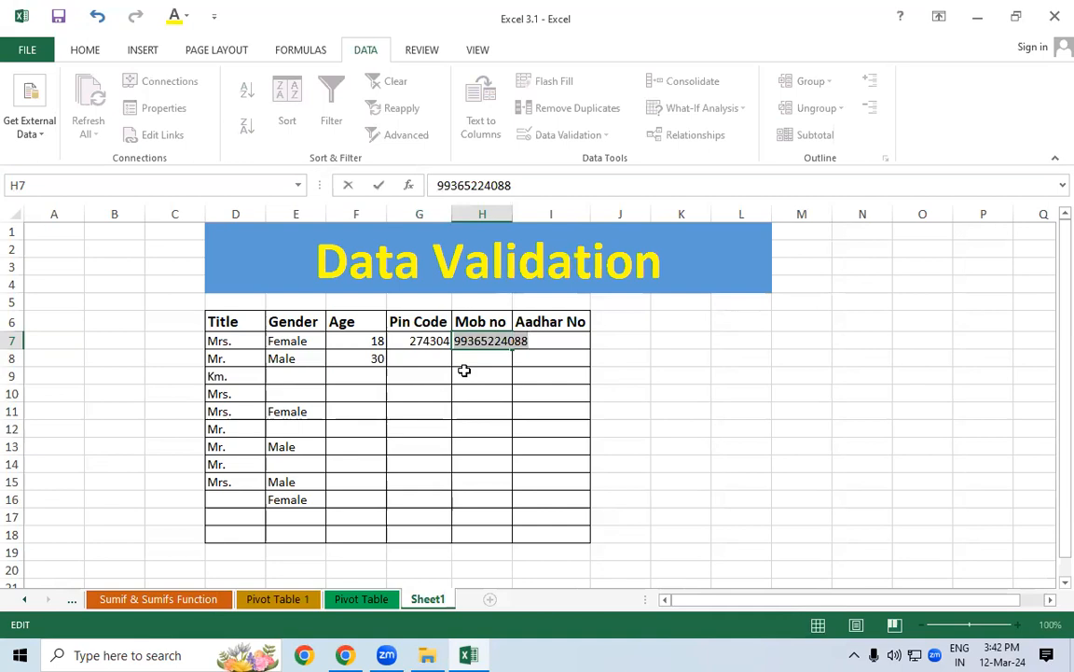
pyautogui.press('End')
pyautogui.press('BackSpace')
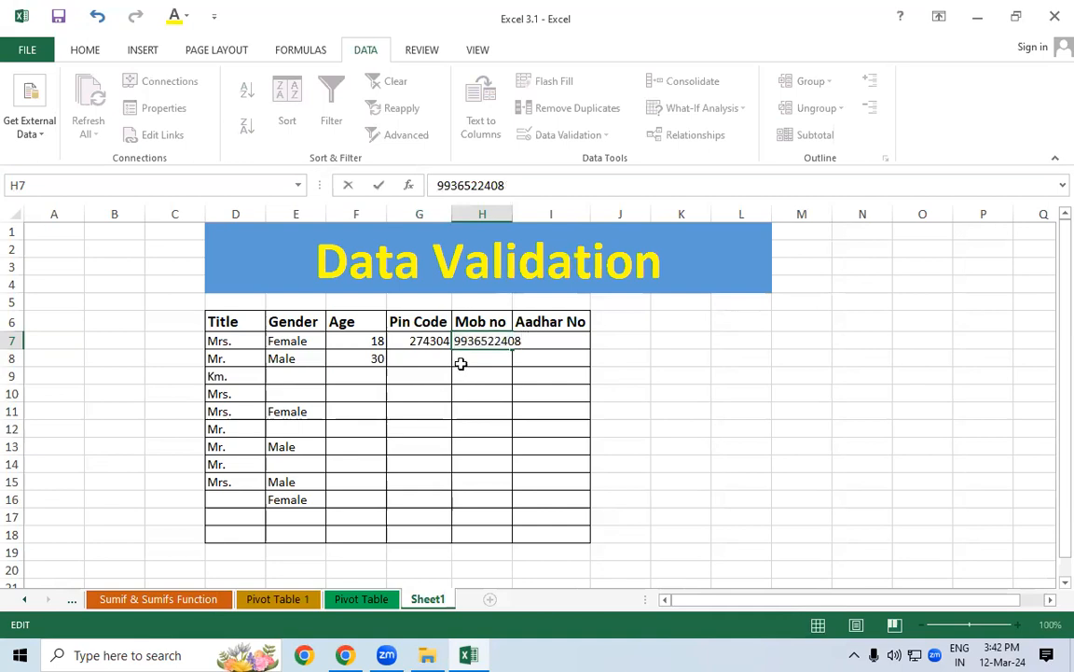
pyautogui.press('Return')
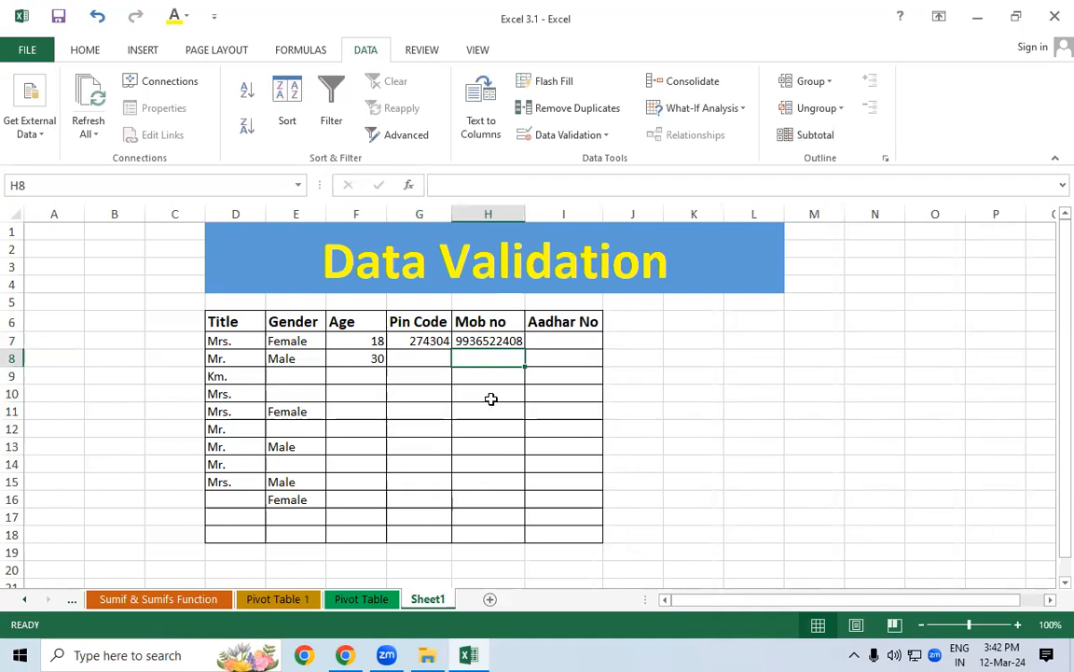
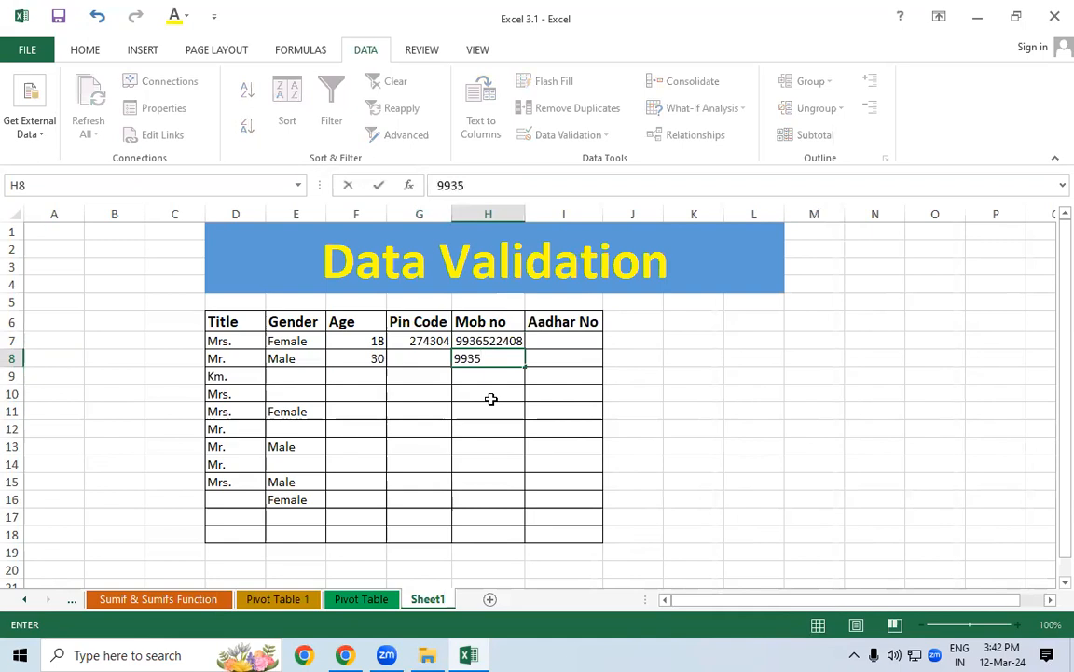
# Enter a 10-digit mobile number in H8, then a +91-prefixed number in H9
pyautogui.press('Return')
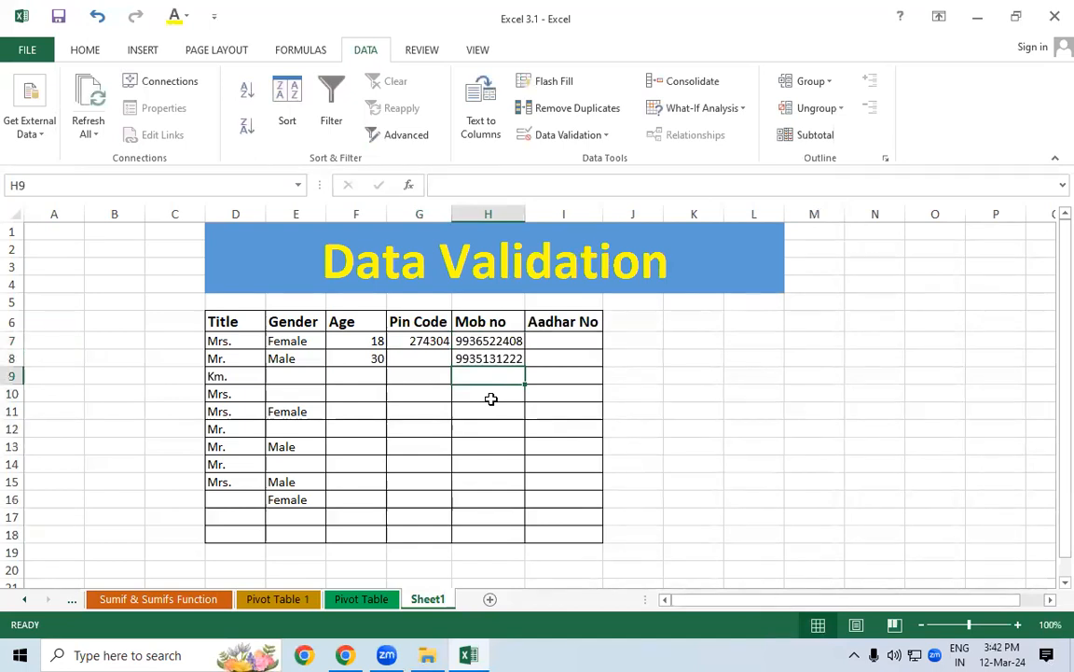
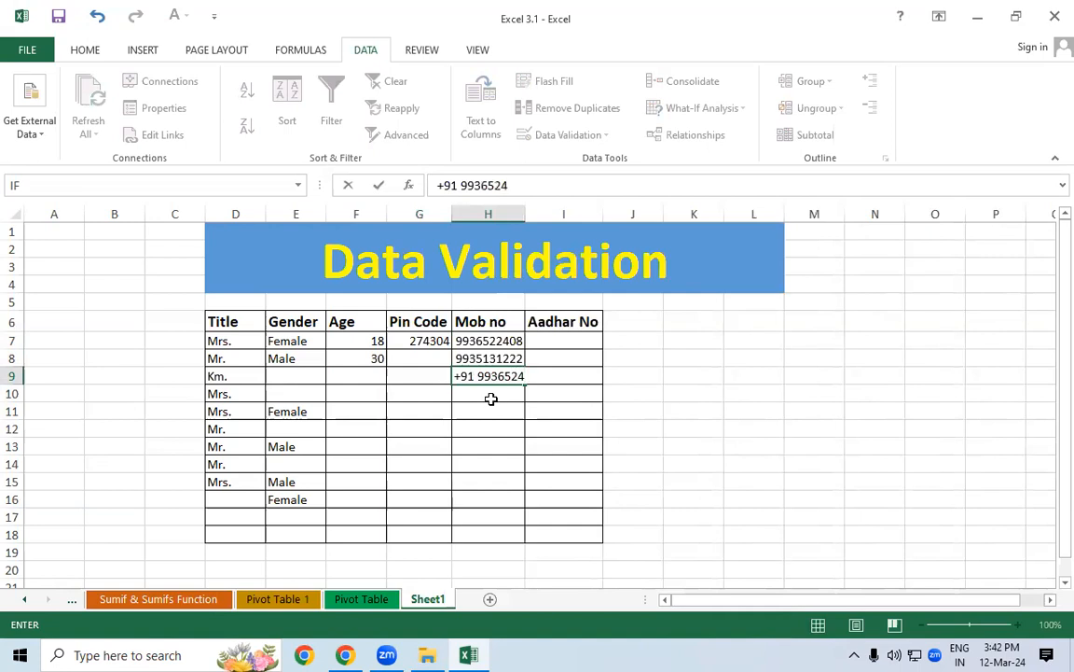
pyautogui.press('Return')
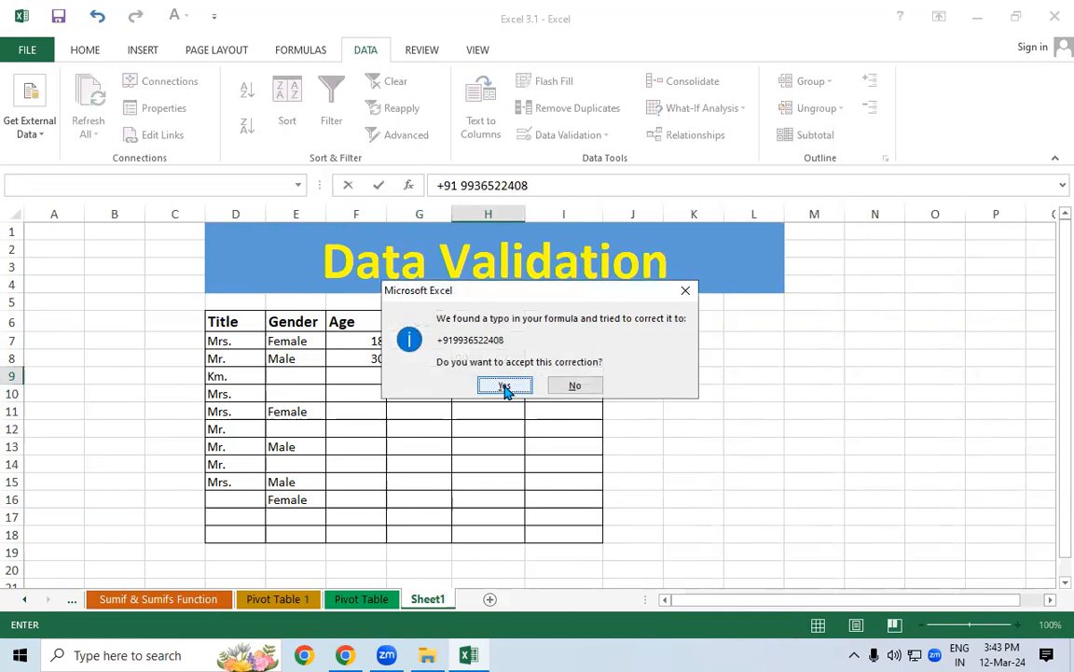
# See the +91-prefixed H9 entry rejected and cancel it so H9 stays empty
pyautogui.click(504, 387)
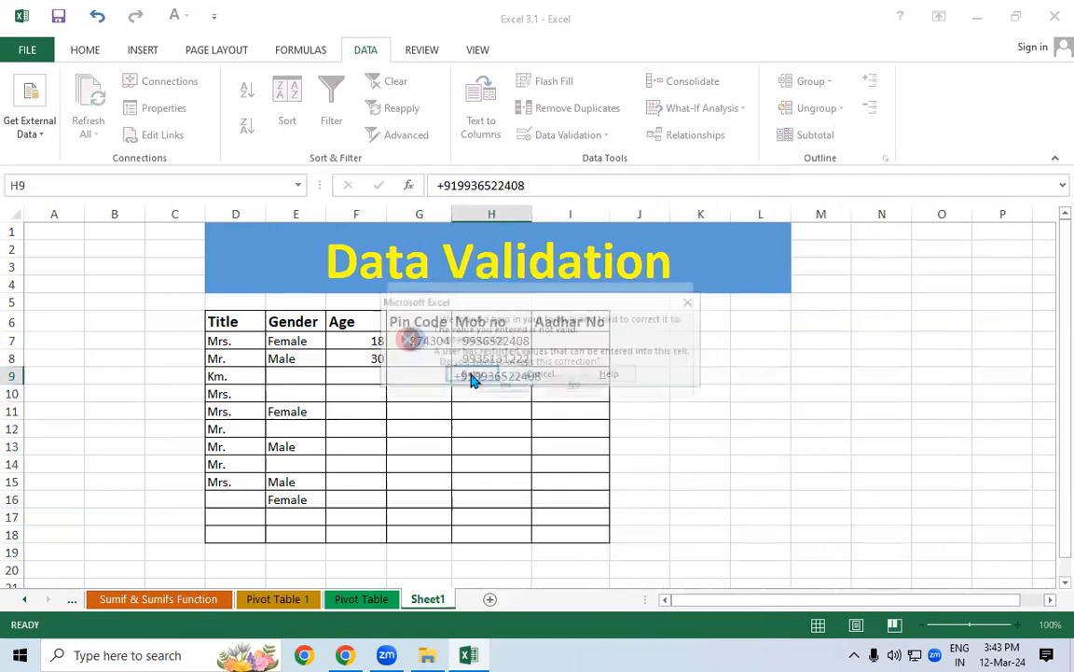
pyautogui.click(471, 377)
pyautogui.press('Return')
pyautogui.click(471, 375)
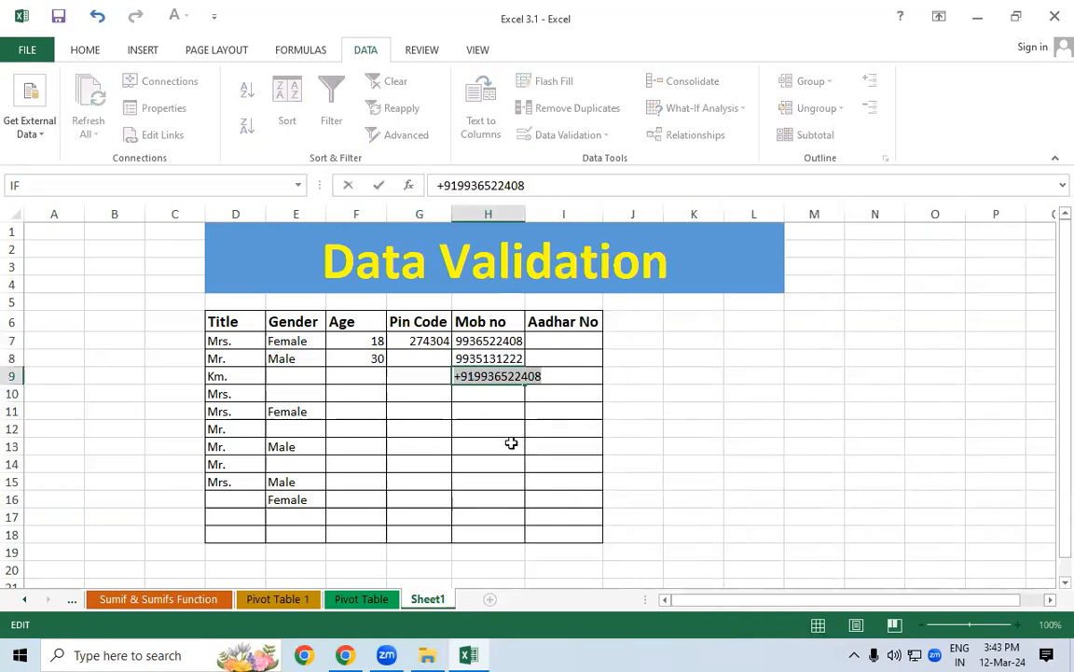
pyautogui.press('Escape')
# Select the Mob no cells H7:H18 and bring up the Home tab commands
pyautogui.moveTo(478, 336); pyautogui.dragTo(469, 525)
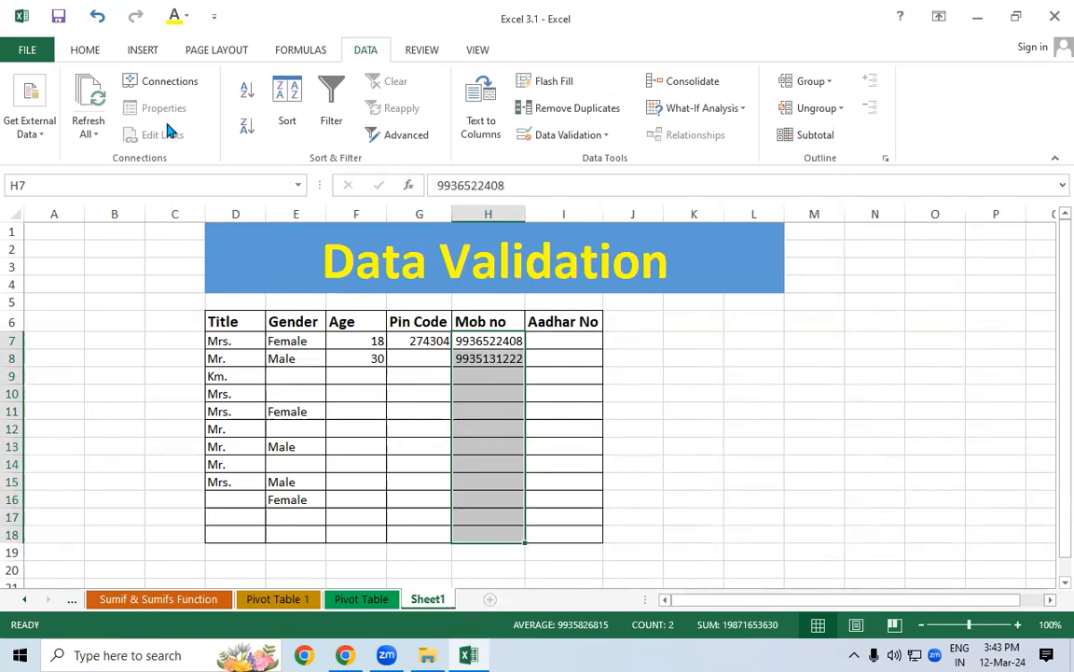
pyautogui.click(85, 56)
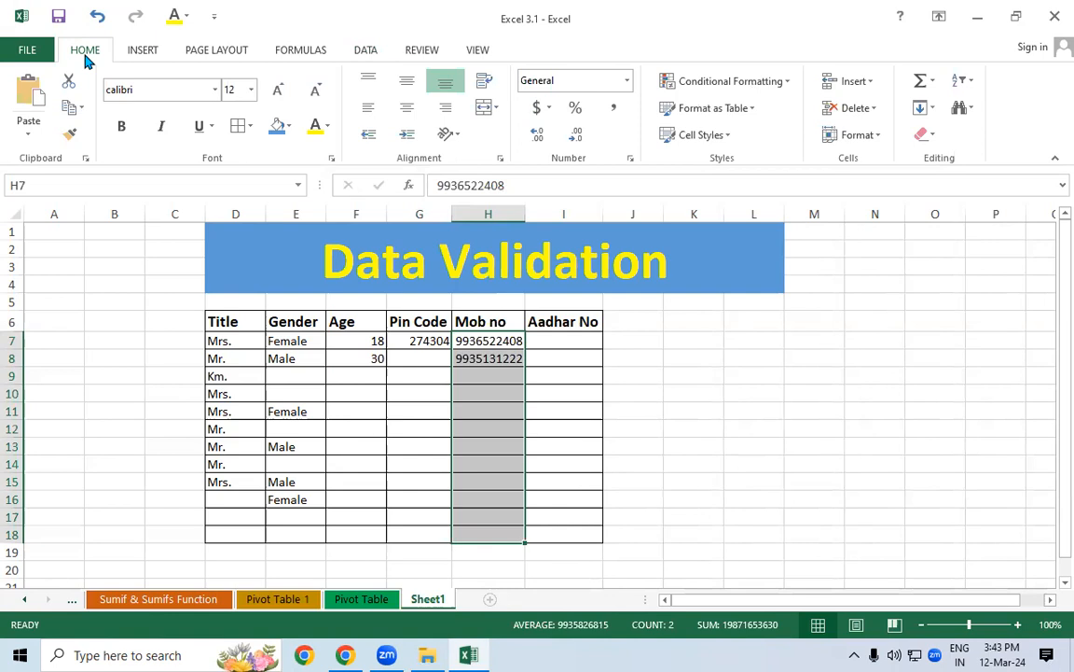
pyautogui.click(630, 160)
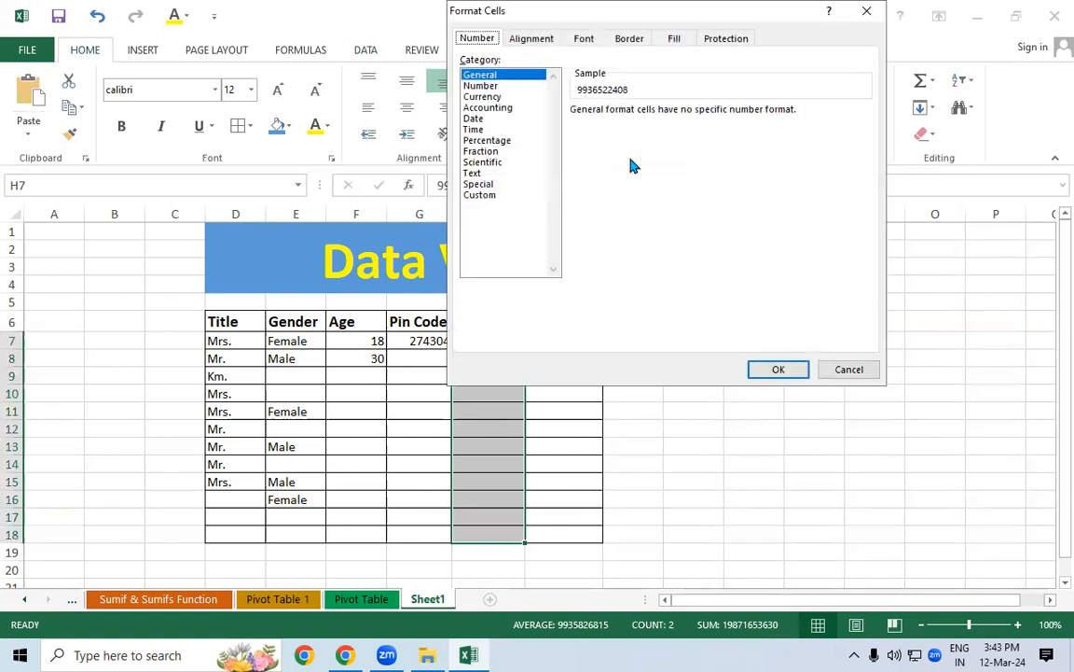
pyautogui.click(481, 197)
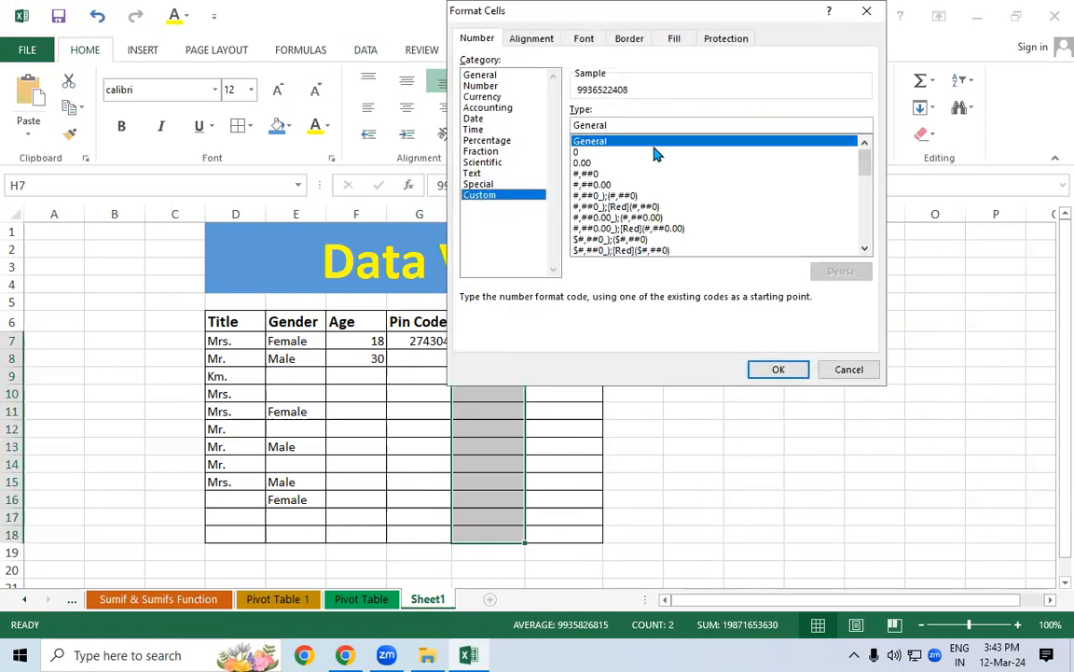
pyautogui.click(636, 124)
pyautogui.press('BackSpace')
pyautogui.press('BackSpace')
pyautogui.press('BackSpace')
pyautogui.press('BackSpace')
pyautogui.press('BackSpace')
pyautogui.press('BackSpace')
pyautogui.press('BackSpace')
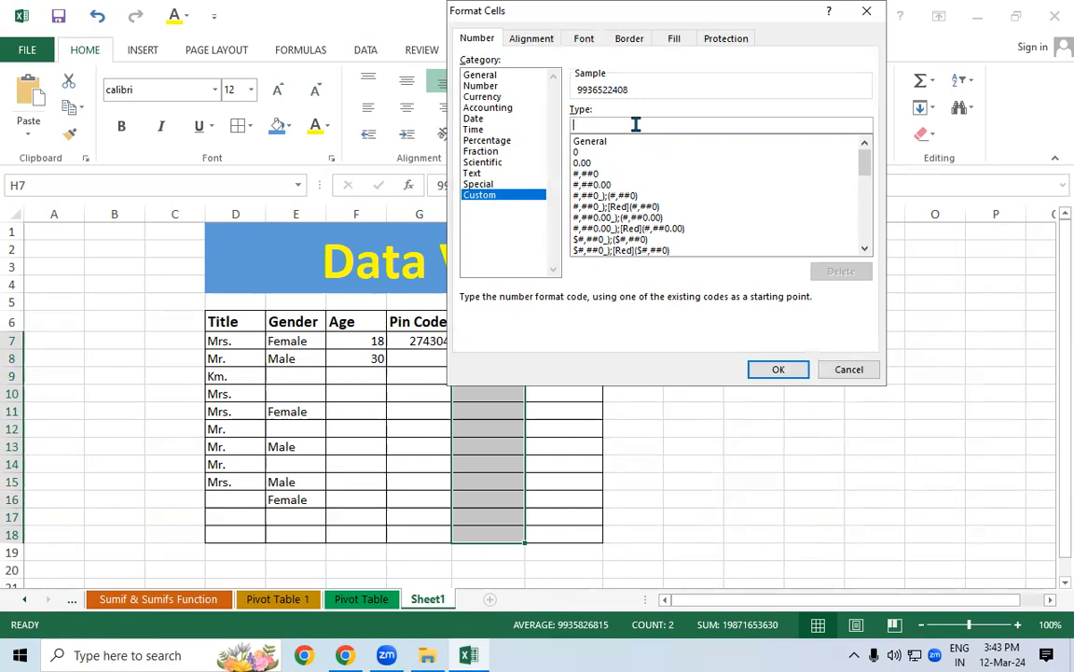
pyautogui.write('"+91')
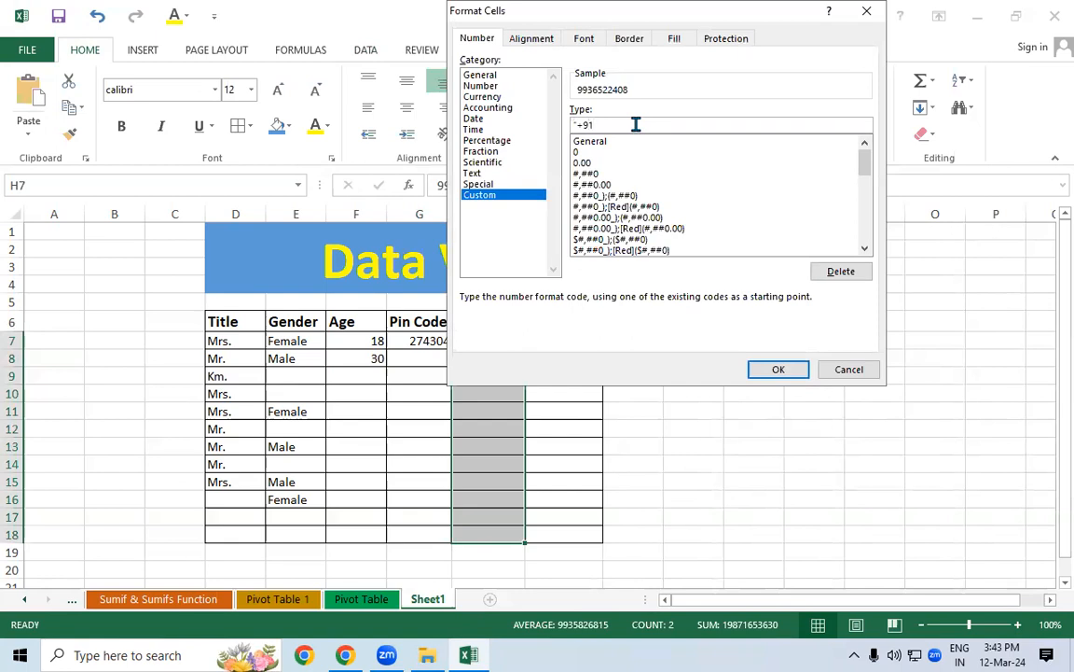
pyautogui.write(' "')
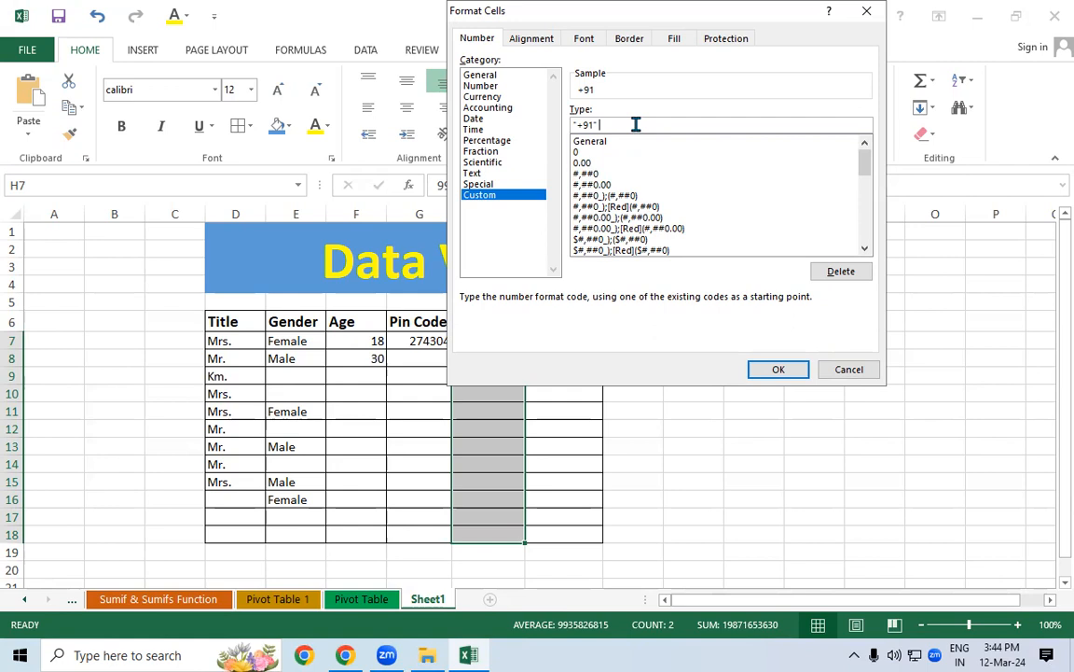
pyautogui.write(' 0')
pyautogui.write('000000000')
pyautogui.moveTo(634, 24); pyautogui.dragTo(615, 219)
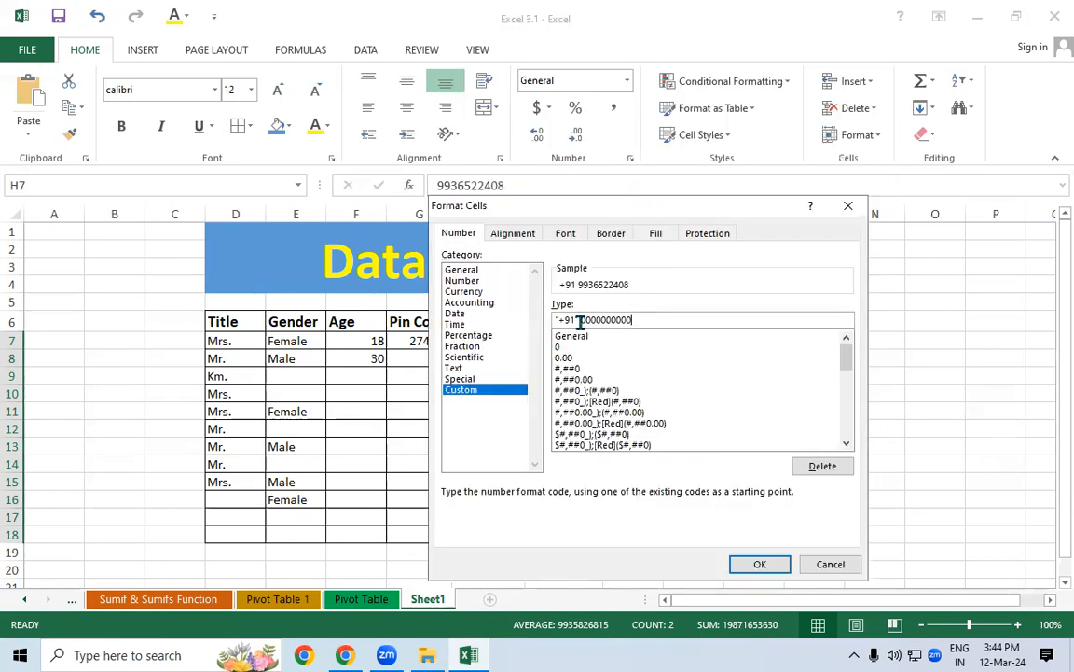
pyautogui.click(576, 319)
pyautogui.write('"')
pyautogui.click(760, 565)
# Check H11, H8 and H9 to see the +91 prefix display
pyautogui.click(492, 408)
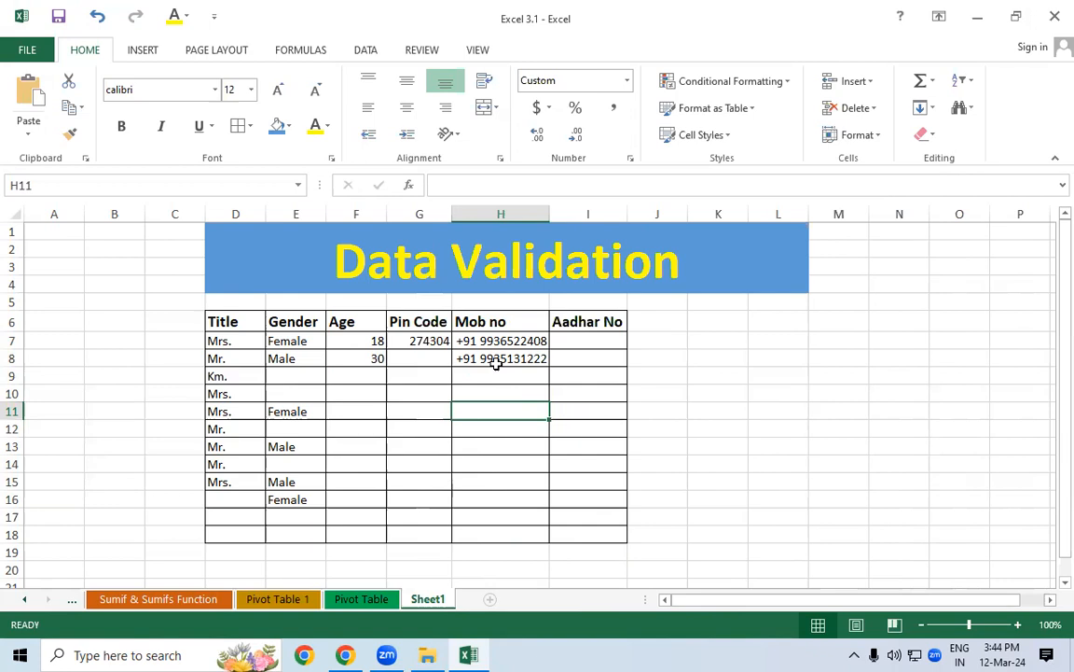
pyautogui.click(497, 363)
pyautogui.click(504, 377)
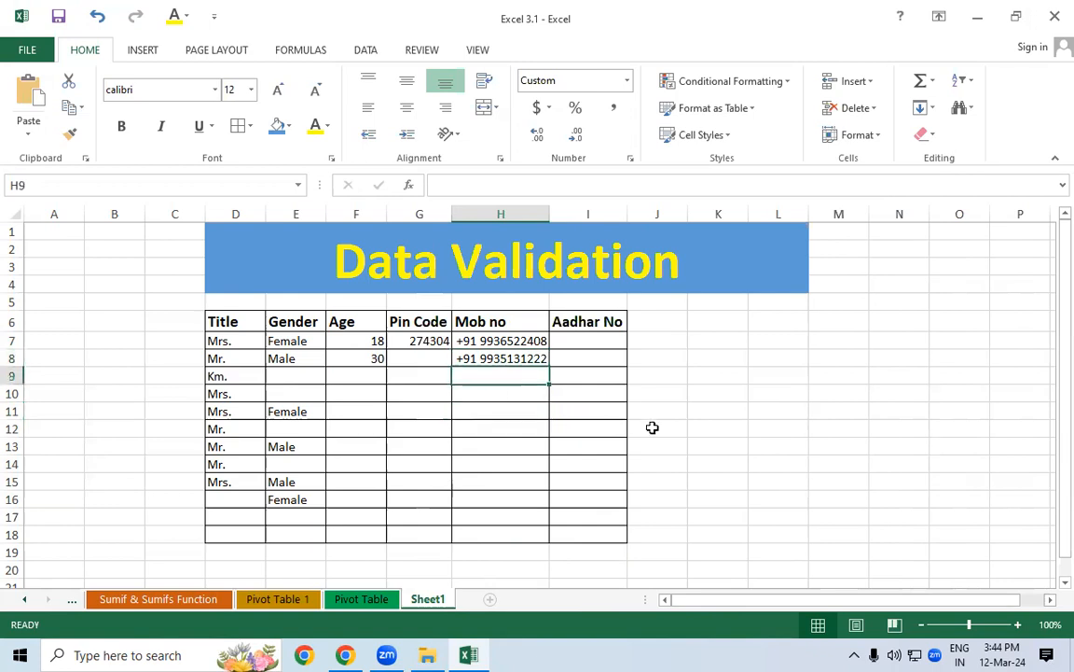
# Enter a 10-digit mobile number in H11
pyautogui.click(494, 405)
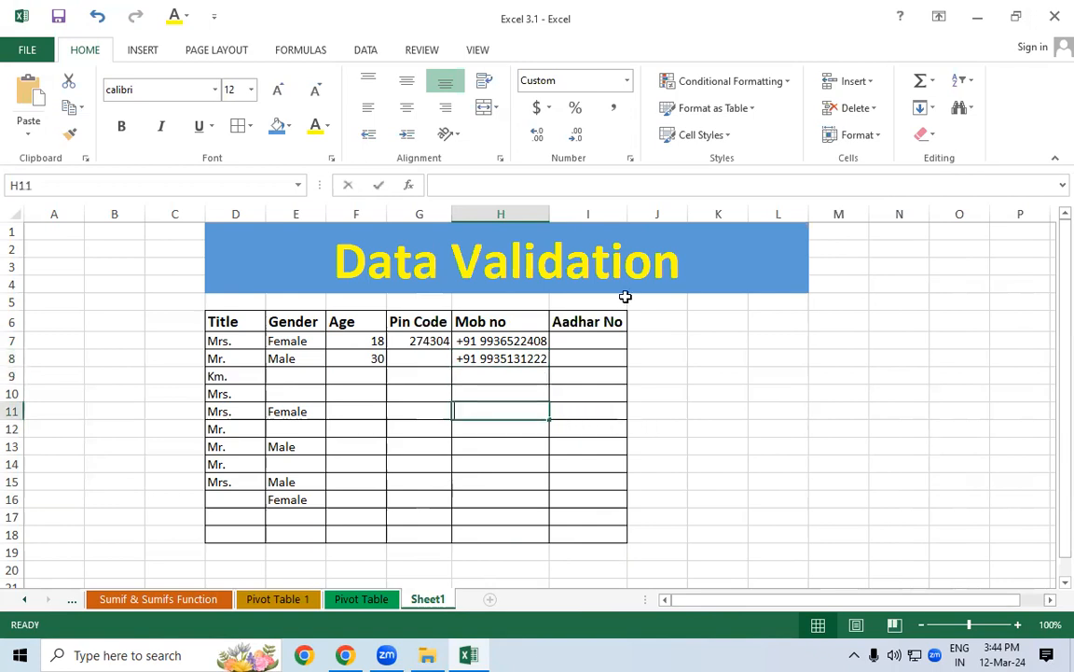
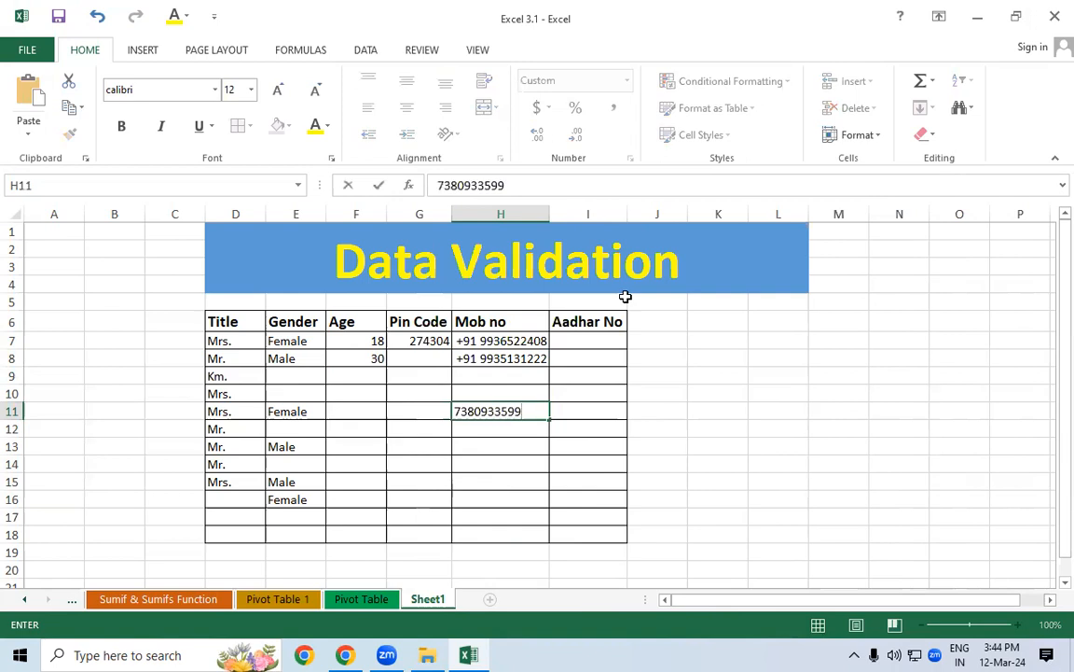
pyautogui.press('Return')
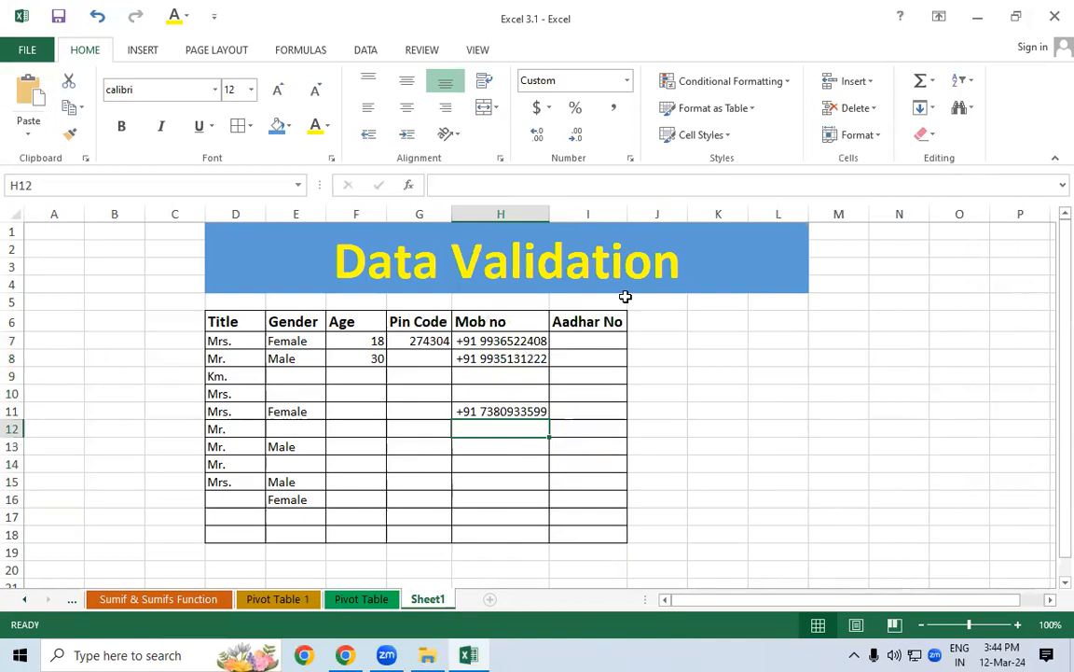
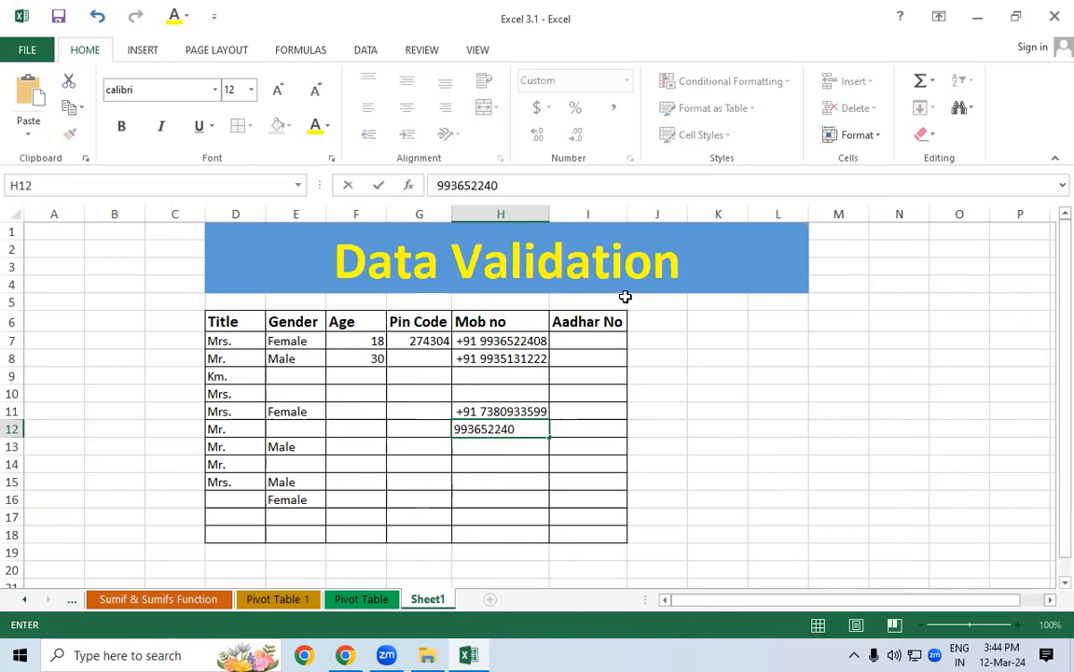
# Enter a 9-digit number in H12, see it rejected, and fix it to 10 digits
pyautogui.press('Return')
pyautogui.press('Return')
pyautogui.press('Return')
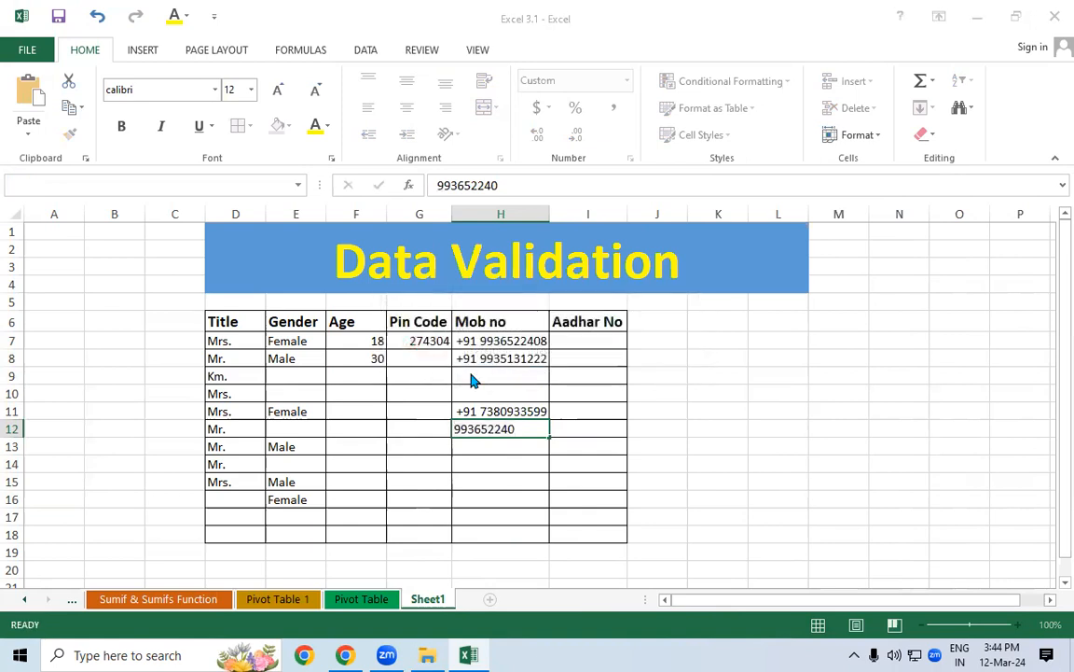
pyautogui.press('Return')
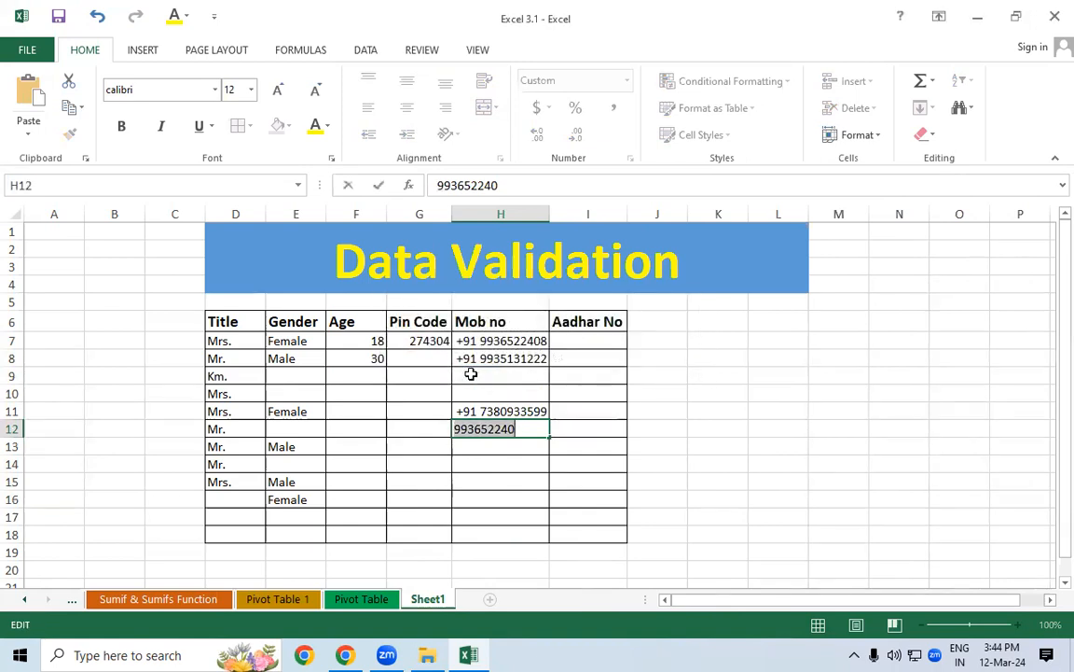
pyautogui.press('Right')
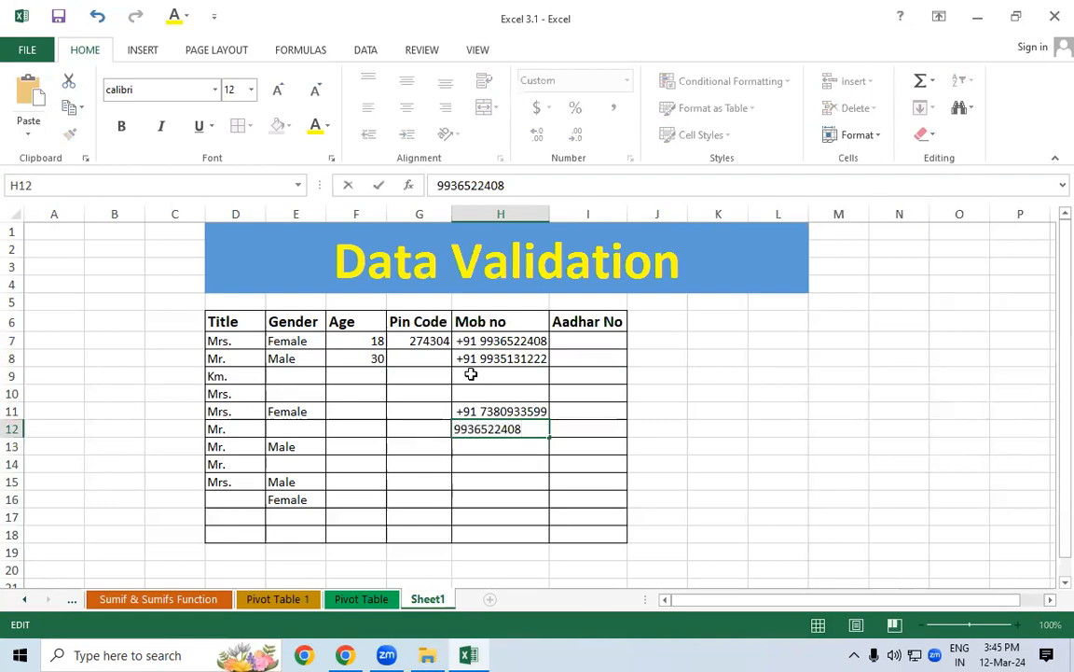
pyautogui.press('Return')
# Clear the number from H11 so it is empty again
pyautogui.press('Up')
pyautogui.press('Up')
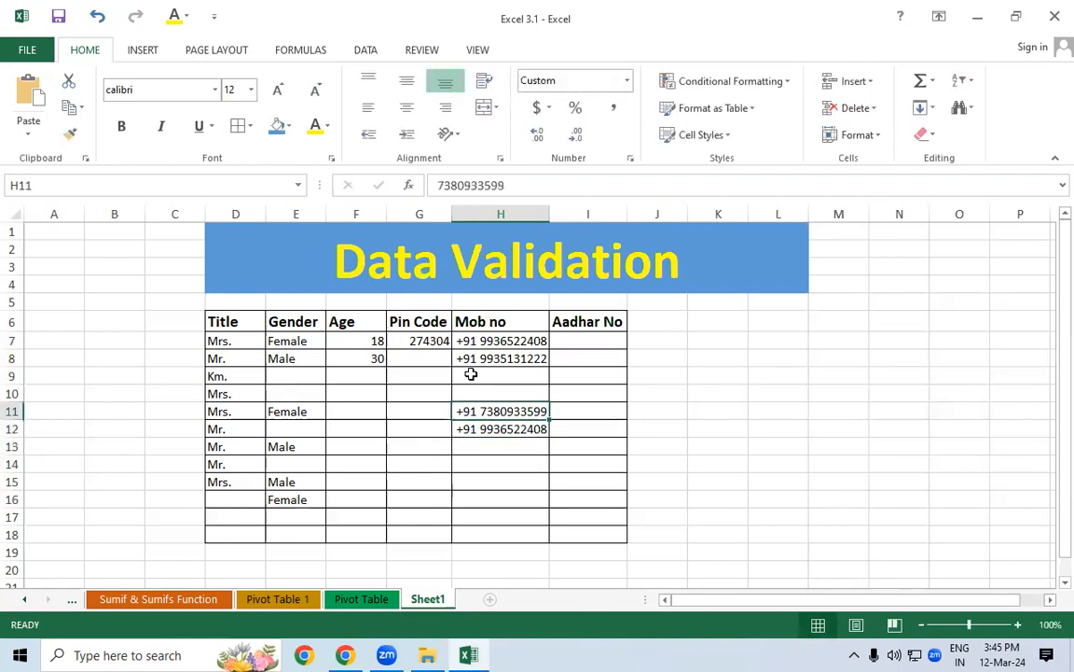
pyautogui.press('pagedown')
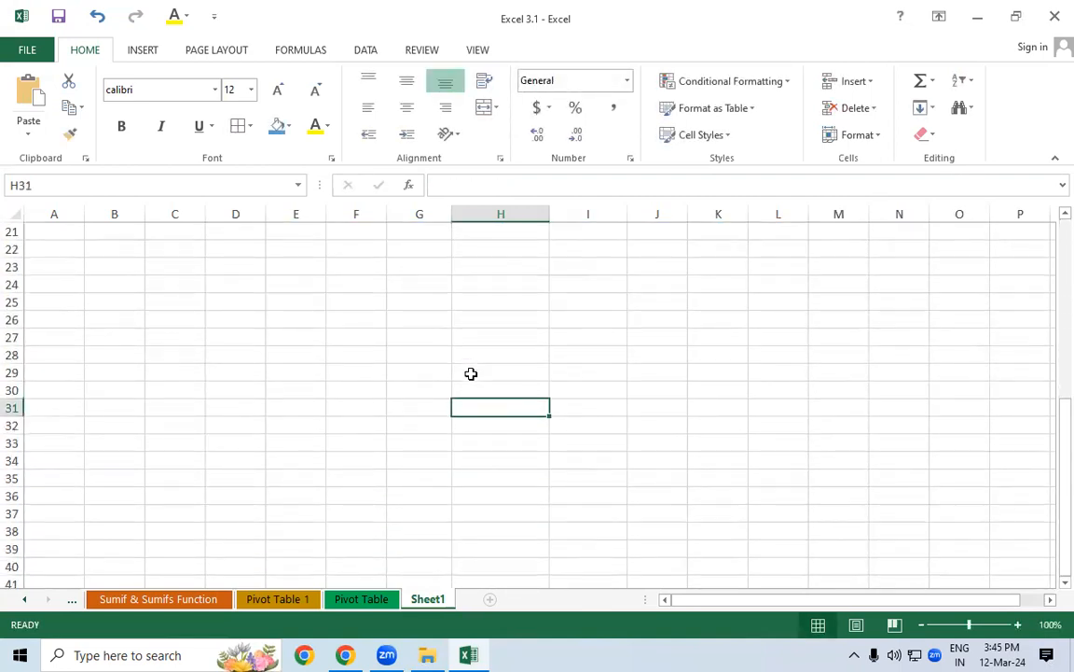
pyautogui.hotkey('ctrl', 'Up')
pyautogui.hotkey('ctrl', 'Up')
pyautogui.hotkey('ctrl', 'Up')
pyautogui.press('Up')
pyautogui.press('Up')
pyautogui.press('Up')
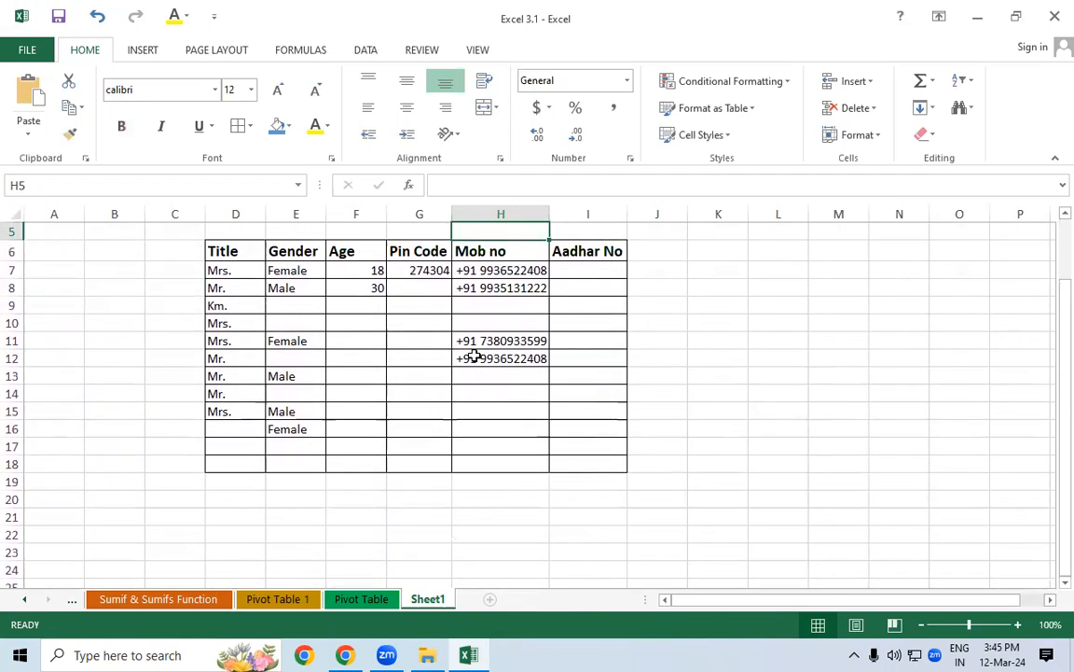
pyautogui.click(483, 339)
pyautogui.press('Delete')
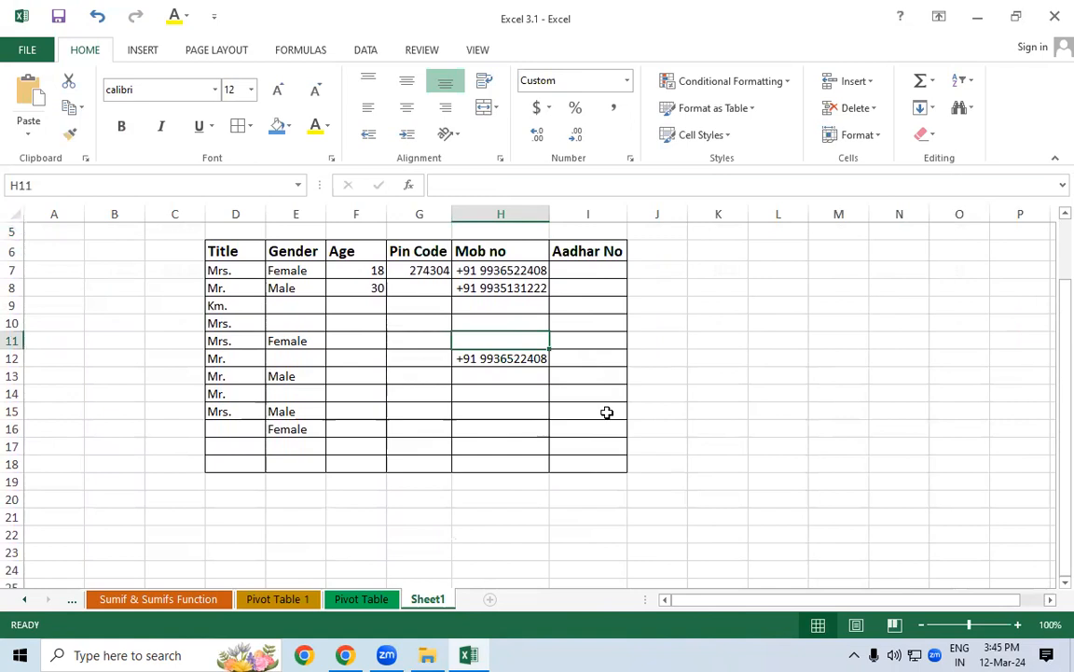
pyautogui.click(606, 412)
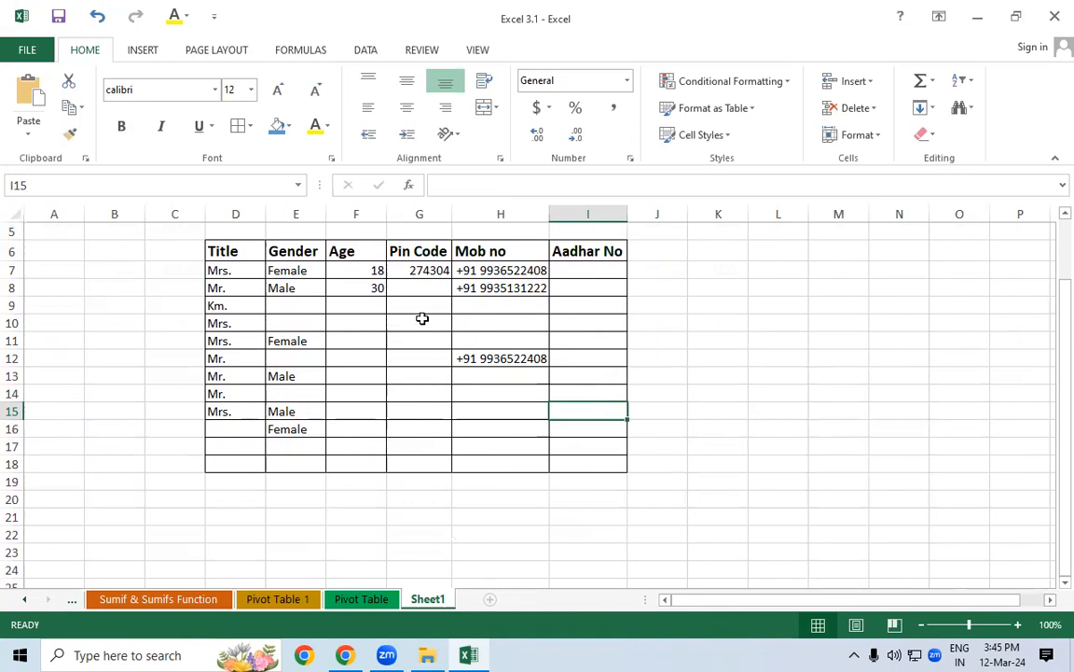
pyautogui.moveTo(228, 252)
pyautogui.mouseDown()
pyautogui.moveTo(389, 450)
pyautogui.moveTo(597, 456)
pyautogui.mouseUp()
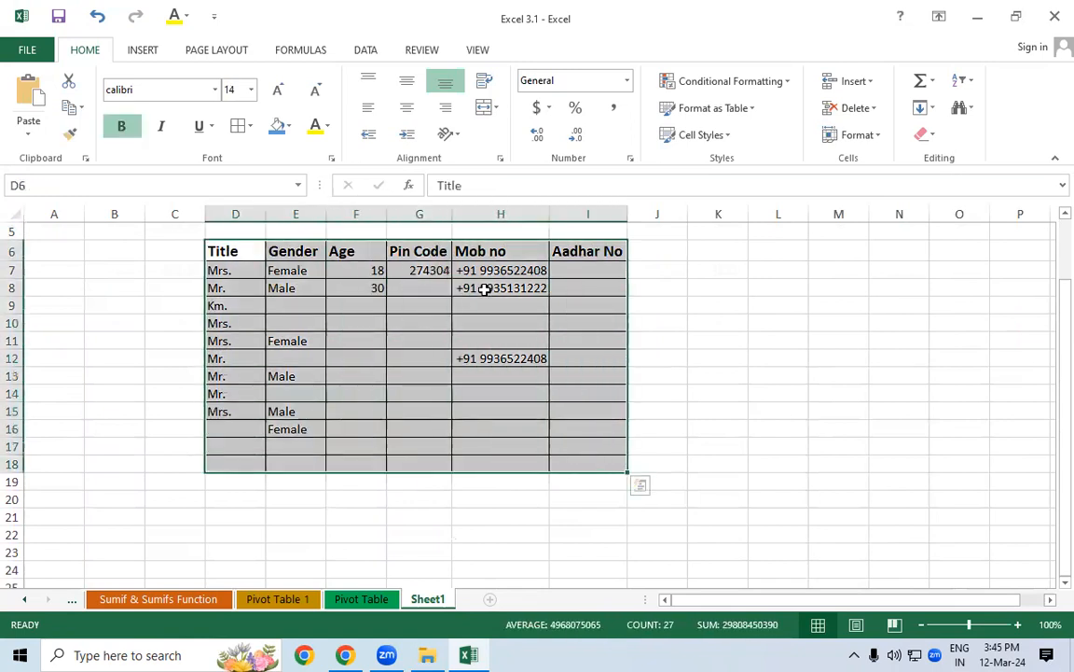
pyautogui.moveTo(227, 479); pyautogui.dragTo(573, 538)
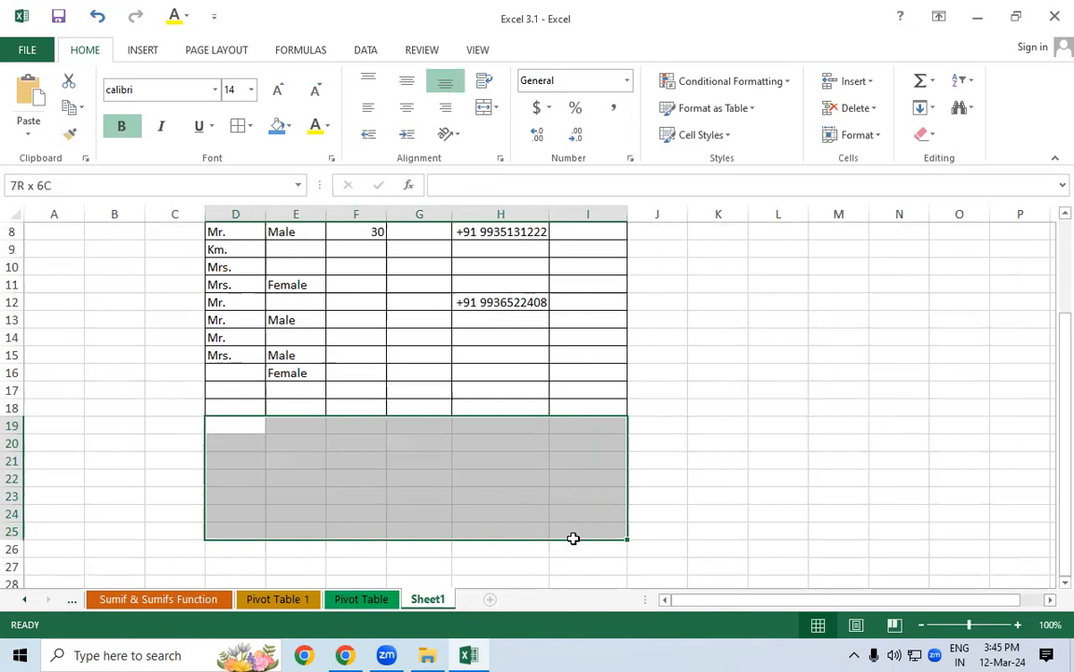
pyautogui.moveTo(574, 538); pyautogui.dragTo(576, 541)
pyautogui.click(495, 339)
pyautogui.scroll(2, 496, 349)
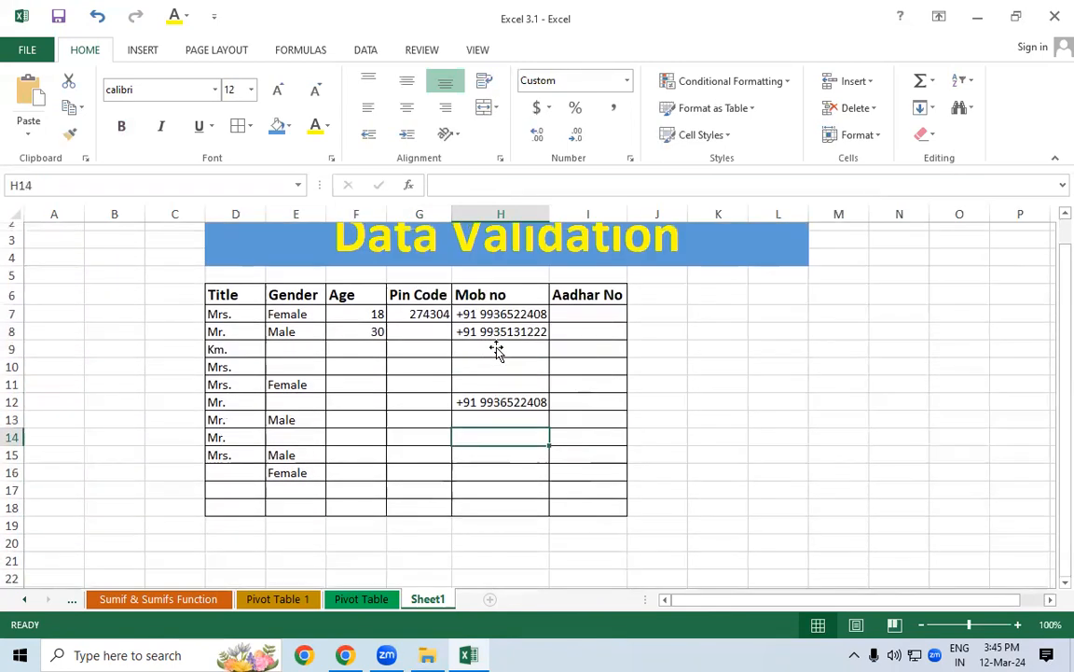
pyautogui.moveTo(481, 335); pyautogui.dragTo(511, 471)
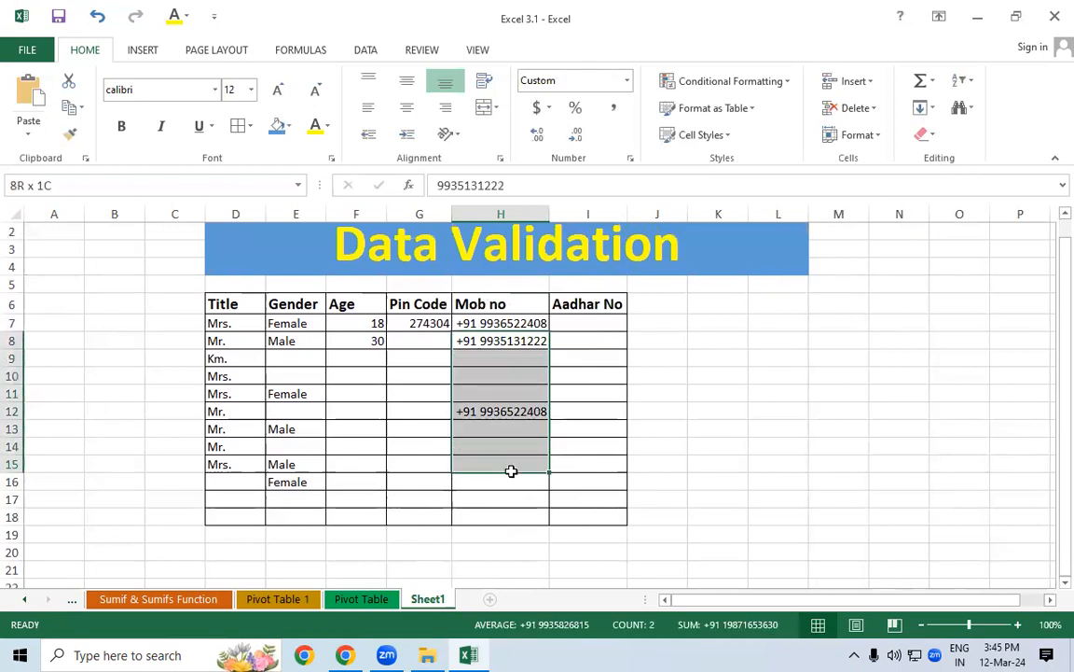
pyautogui.moveTo(221, 307); pyautogui.dragTo(494, 511)
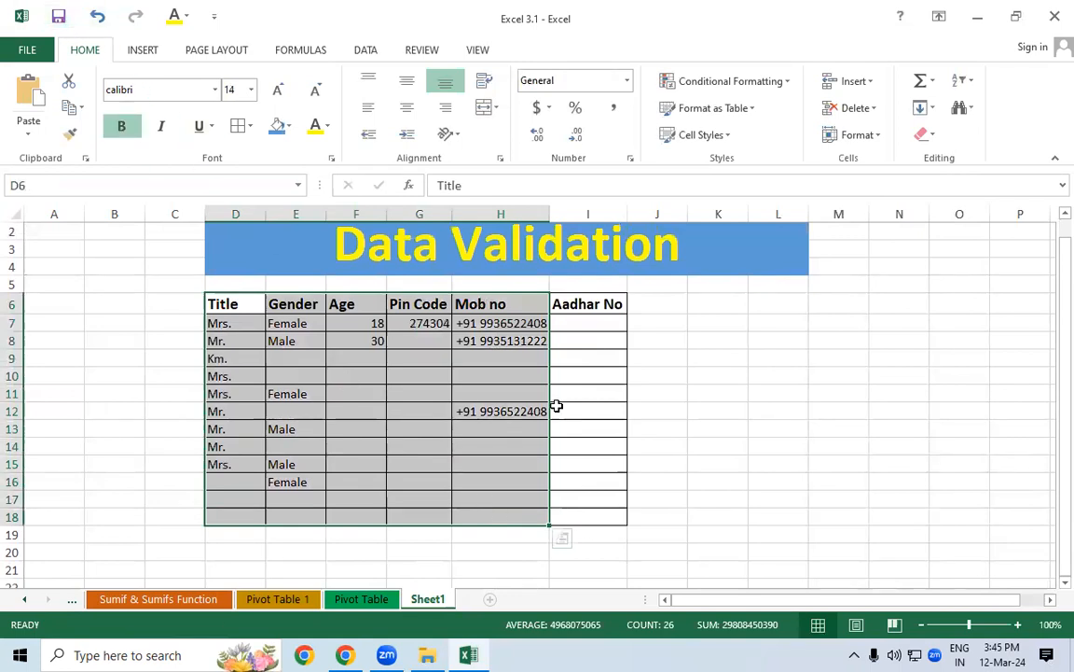
pyautogui.click(684, 392)
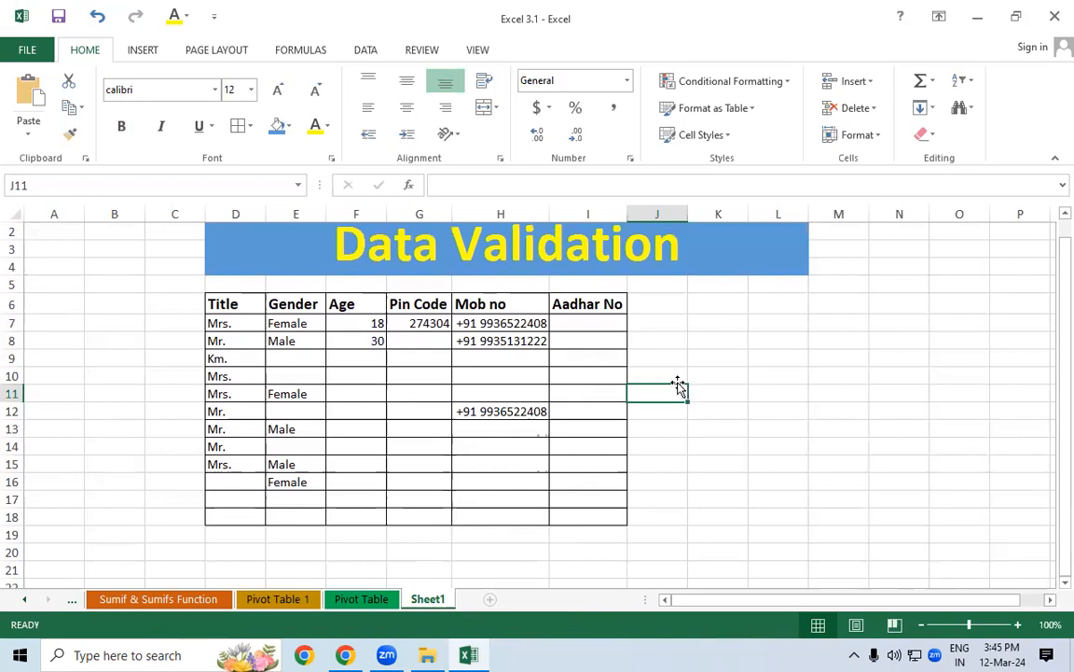
pyautogui.click(580, 323)
pyautogui.moveTo(578, 296); pyautogui.dragTo(589, 513)
pyautogui.click(577, 322)
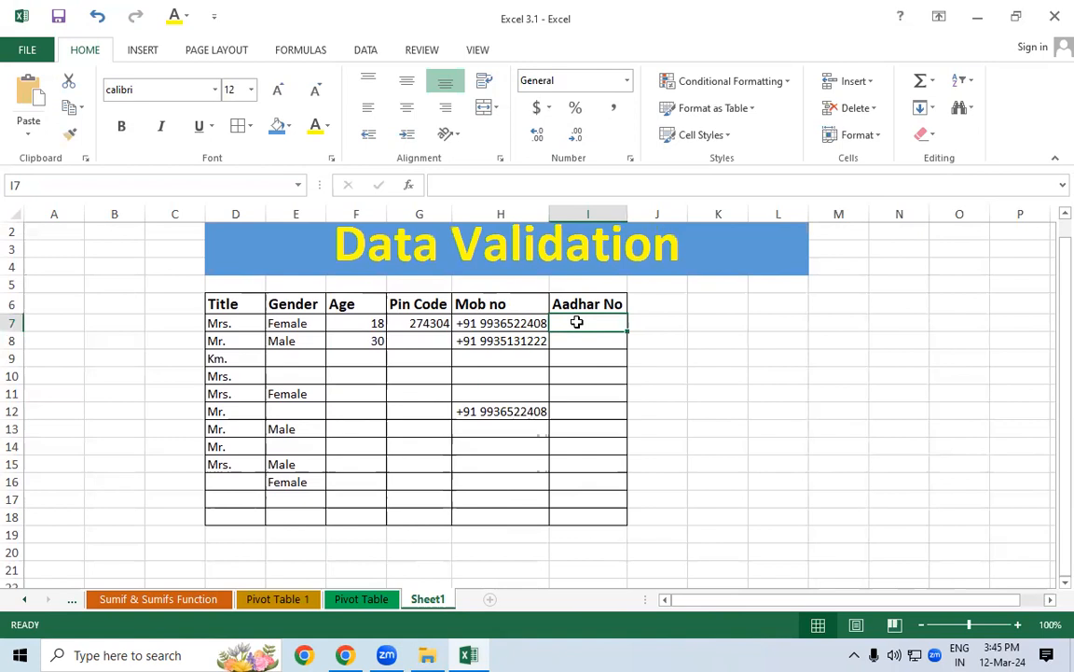
pyautogui.click(717, 322)
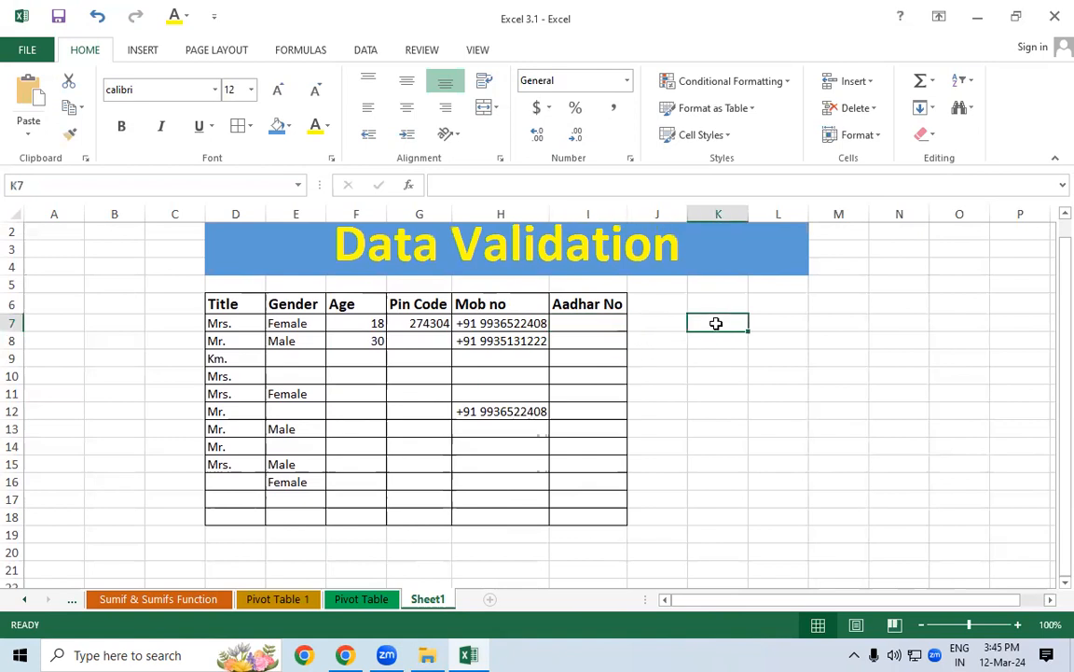
pyautogui.write('12345678901')
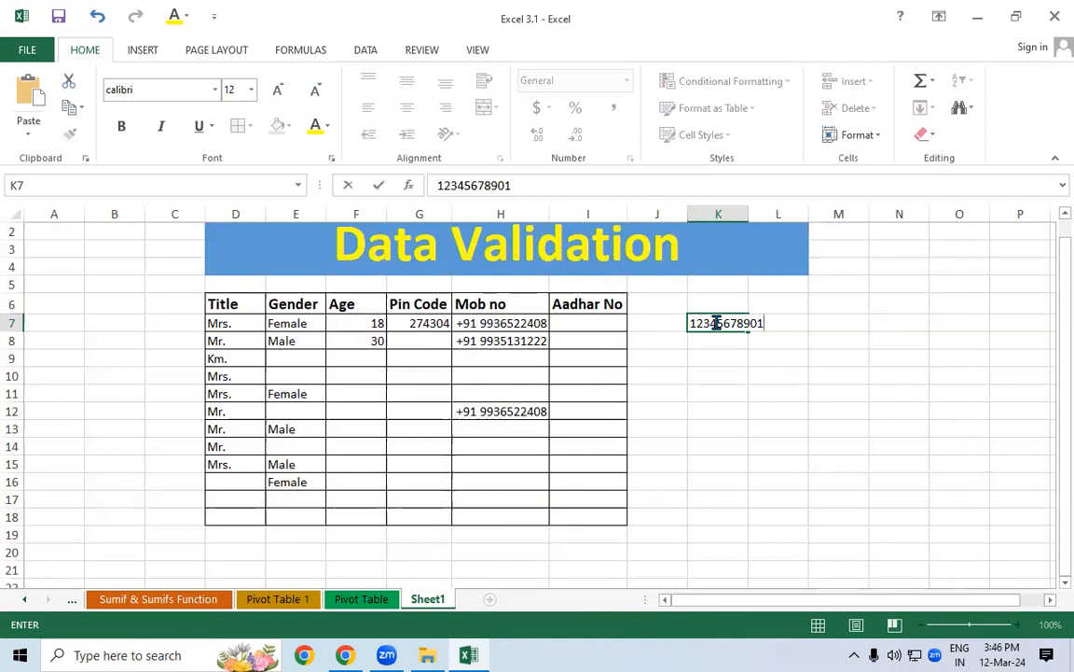
pyautogui.press('Return')
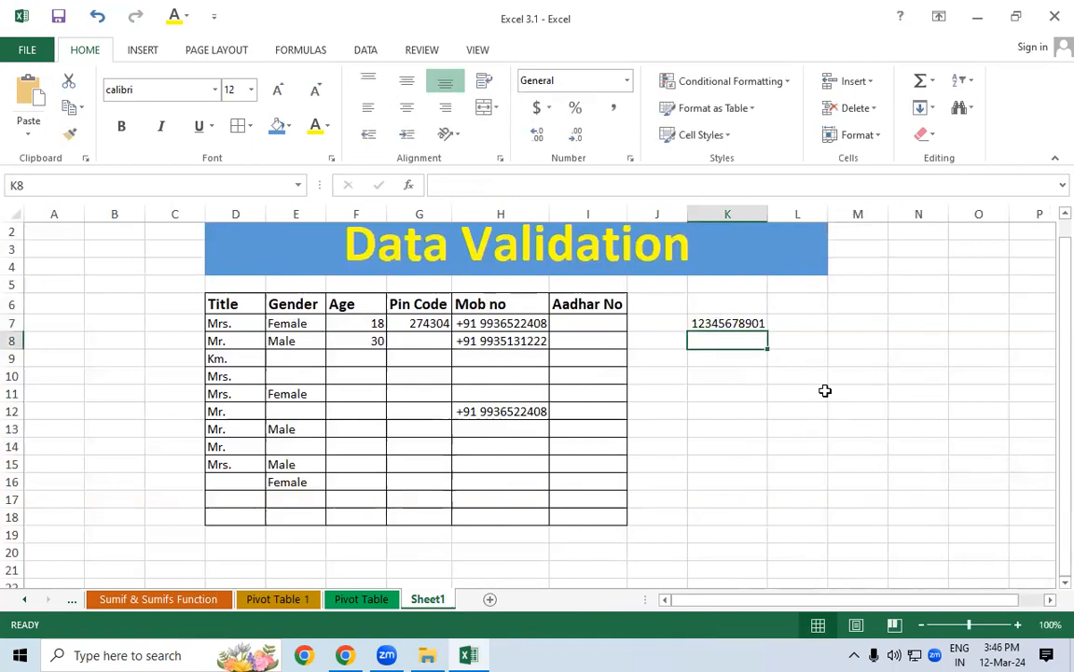
pyautogui.write('123456789012')
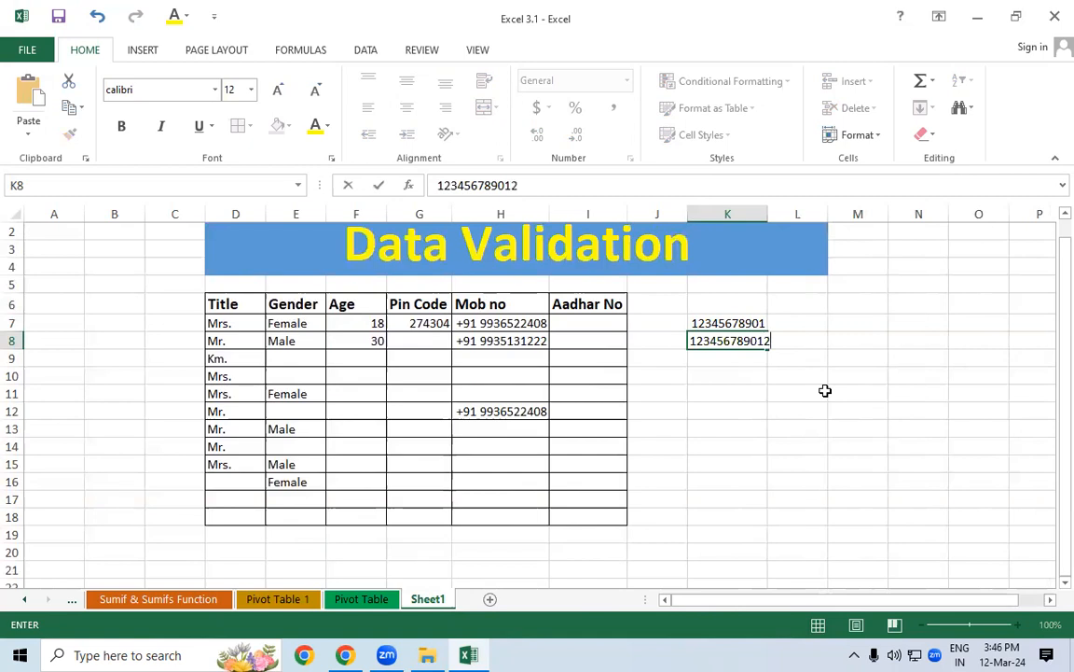
pyautogui.press('Return')
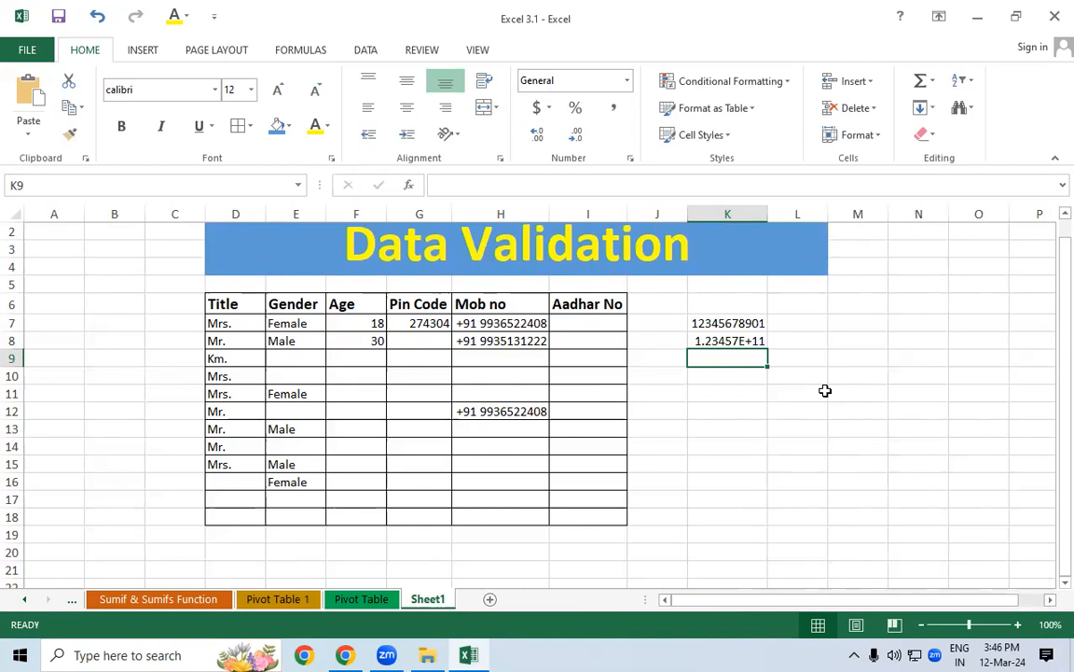
# Inspect the K7 and K8 values, K8 shown as 1.23457E+11, then select I7:I18
pyautogui.click(741, 325)
pyautogui.click(762, 408)
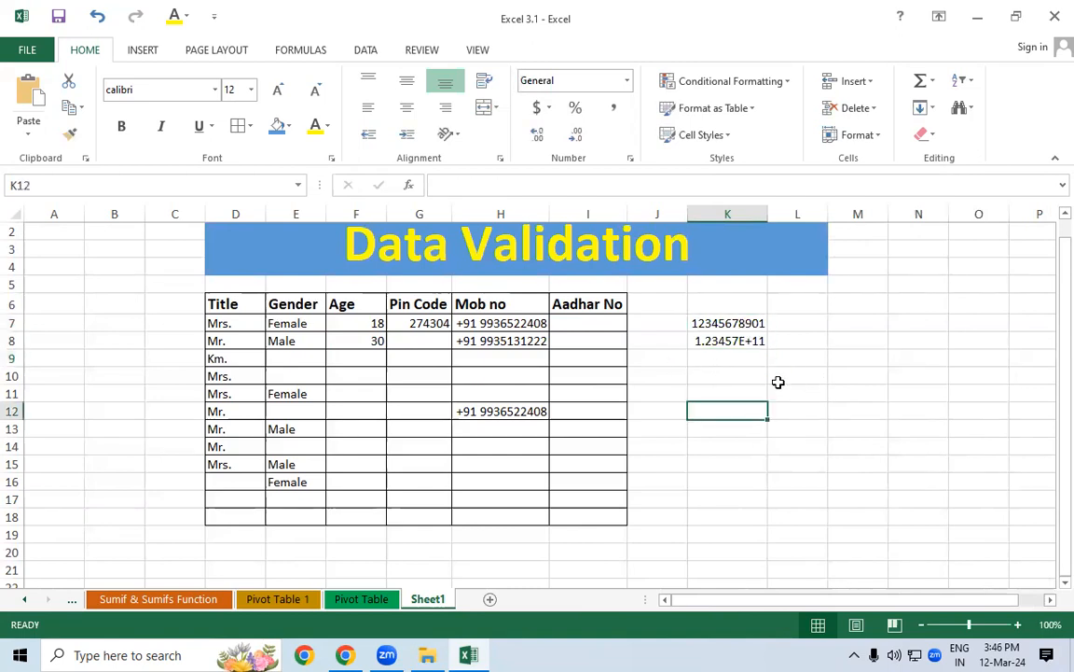
pyautogui.moveTo(696, 341); pyautogui.dragTo(780, 345)
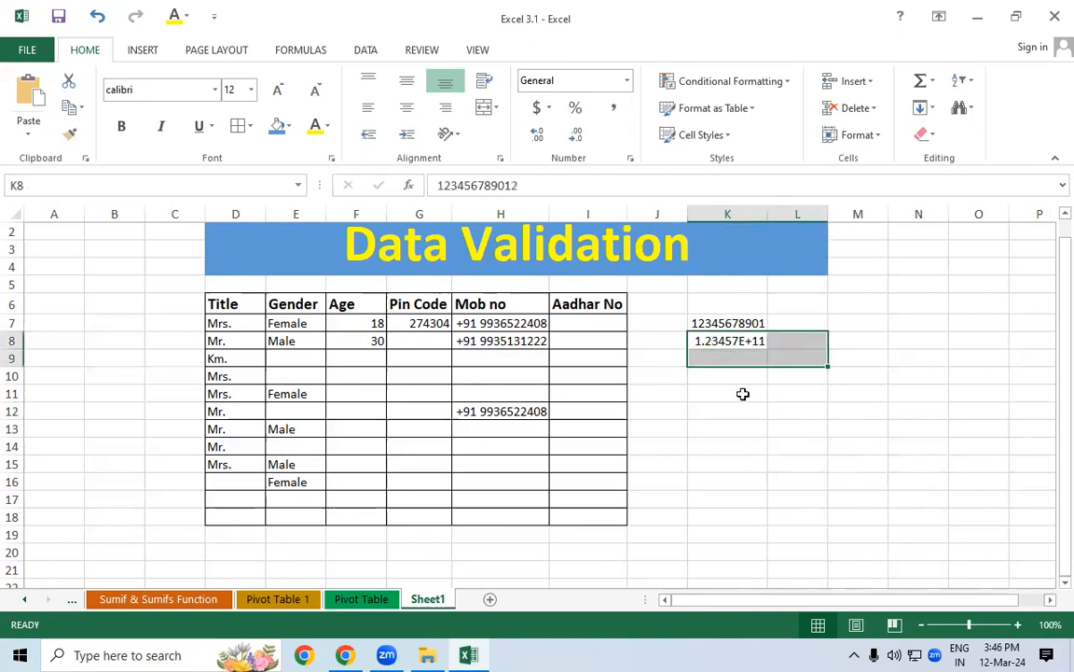
pyautogui.click(746, 394)
pyautogui.click(728, 364)
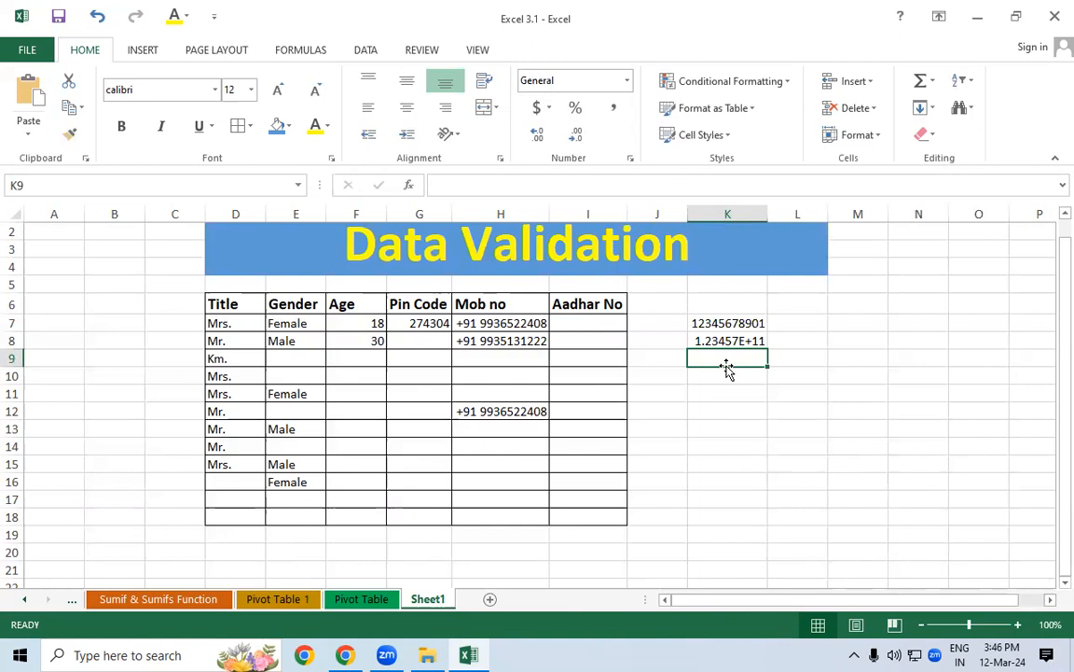
pyautogui.click(725, 339)
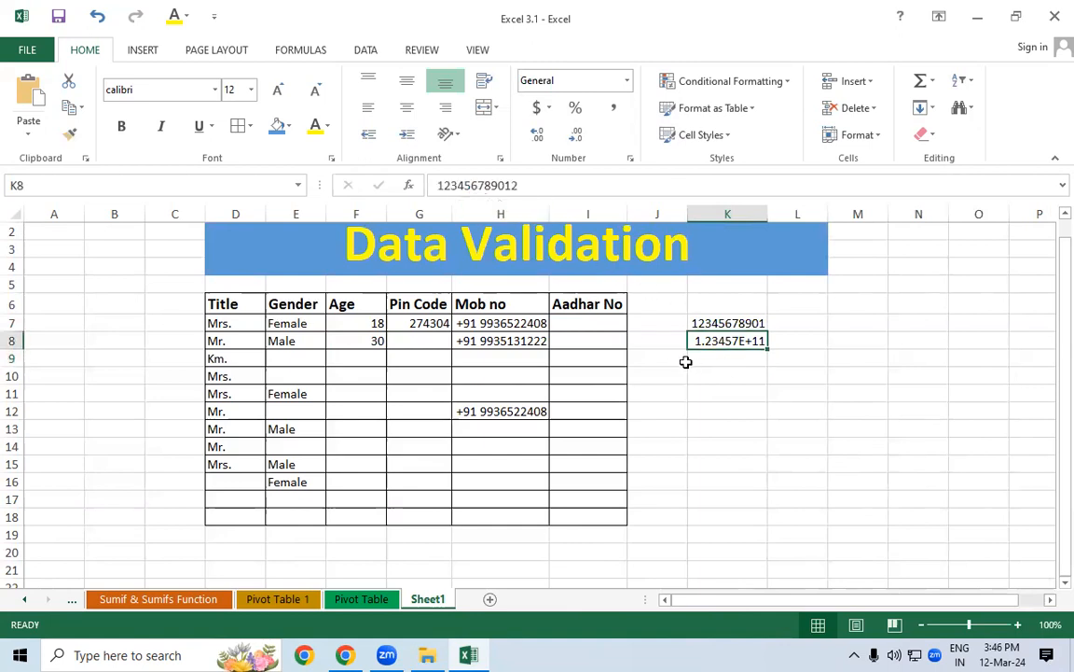
pyautogui.click(733, 367)
pyautogui.click(726, 323)
pyautogui.moveTo(732, 343); pyautogui.dragTo(738, 500)
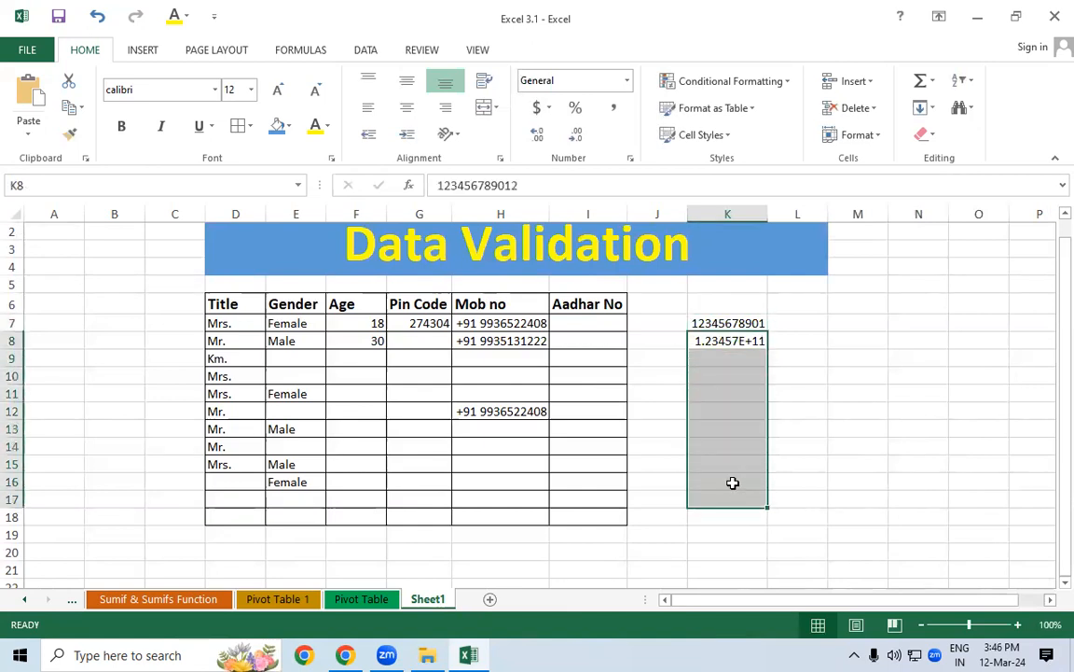
pyautogui.click(677, 392)
pyautogui.moveTo(590, 323); pyautogui.dragTo(602, 513)
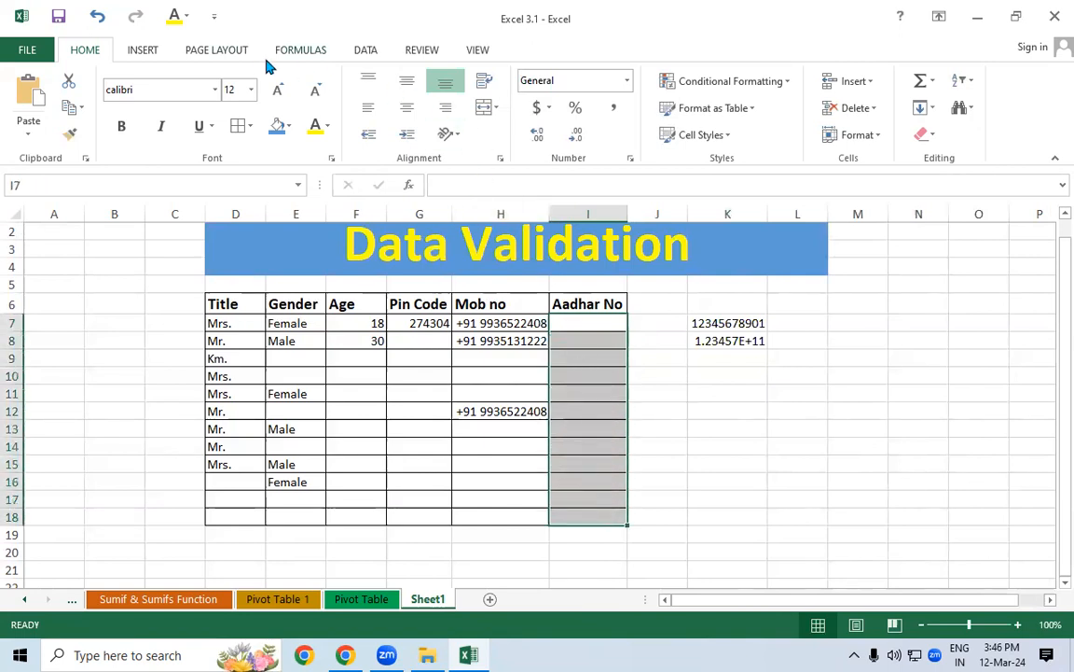
# Restrict I7:I18 to text length equal to 12, reviewing Input Message and Error Alert tabs
pyautogui.click(365, 50)
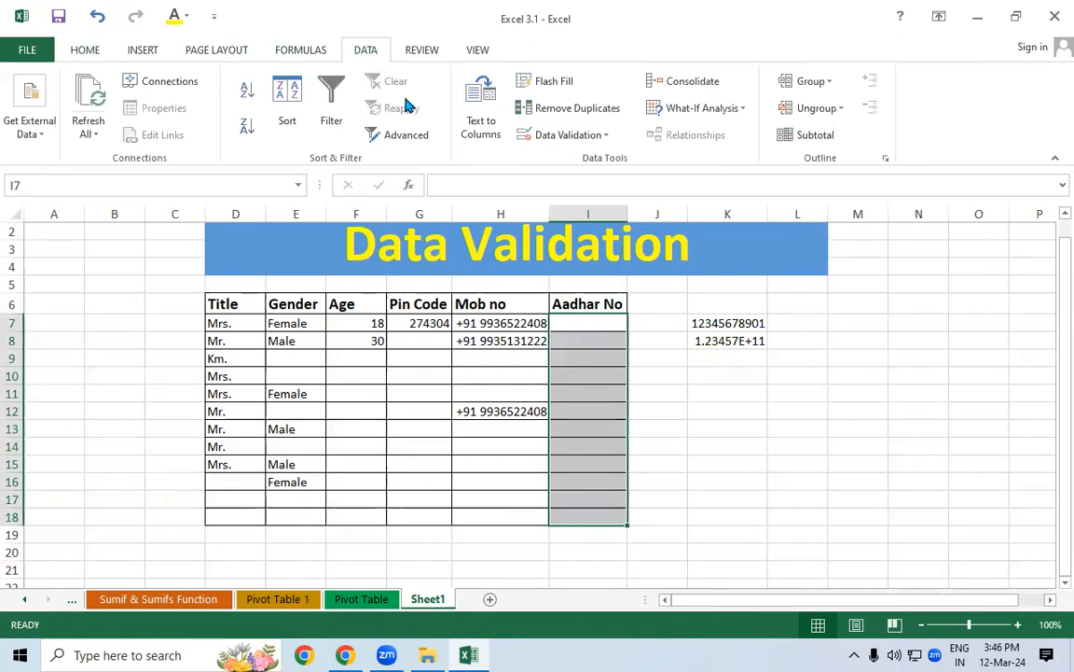
pyautogui.click(555, 140)
pyautogui.click(552, 159)
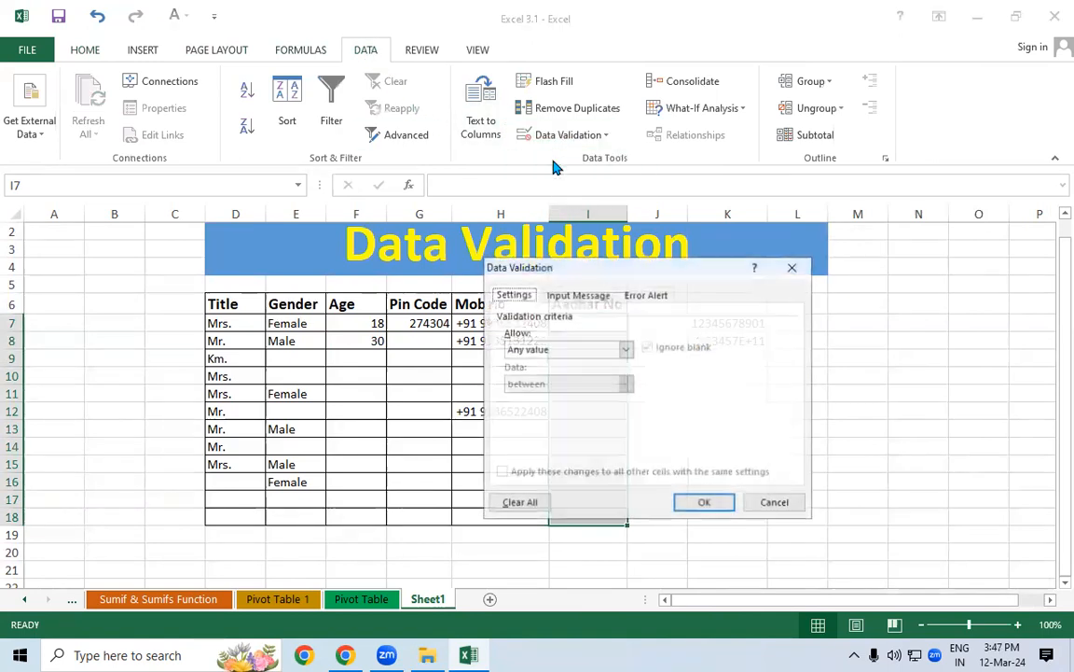
pyautogui.moveTo(536, 267); pyautogui.dragTo(516, 134)
pyautogui.click(522, 217)
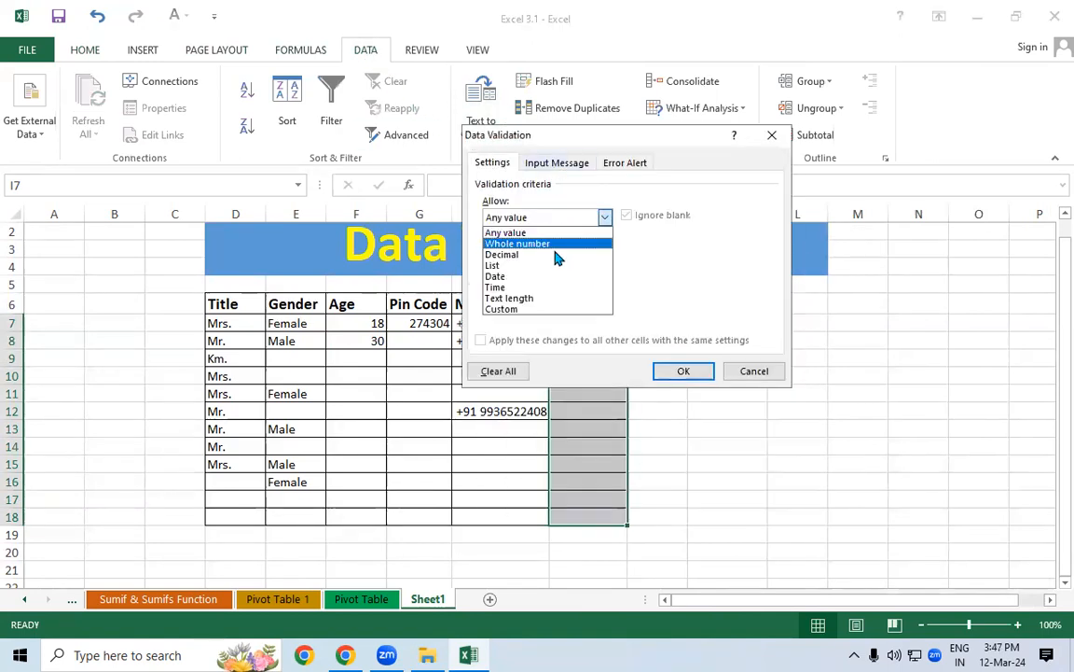
pyautogui.click(520, 299)
pyautogui.click(535, 251)
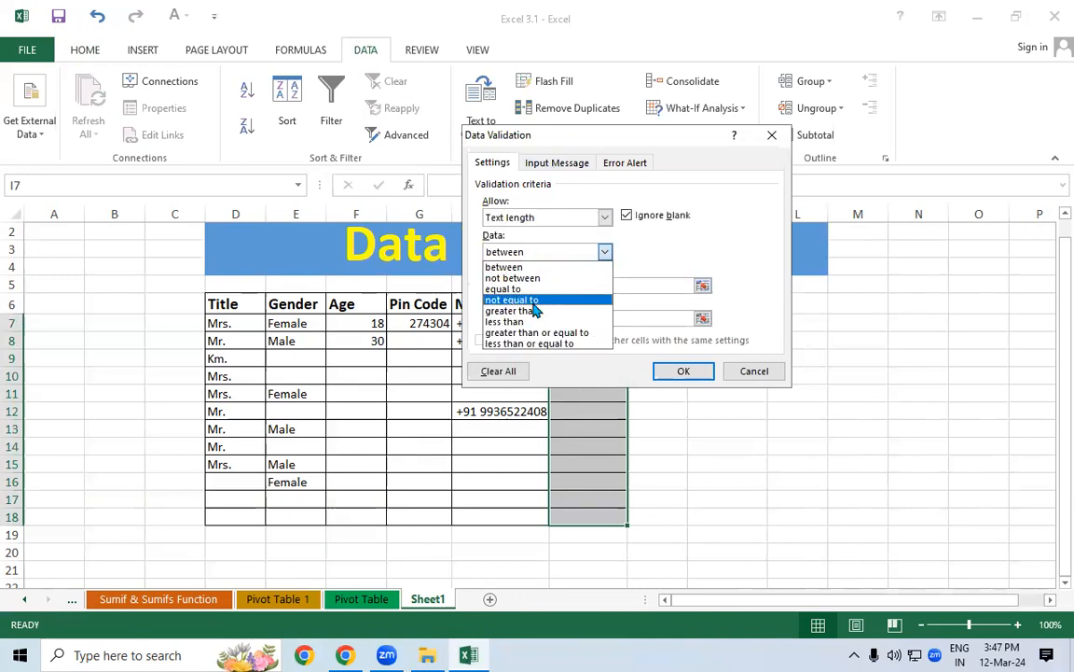
pyautogui.click(506, 289)
pyautogui.click(508, 287)
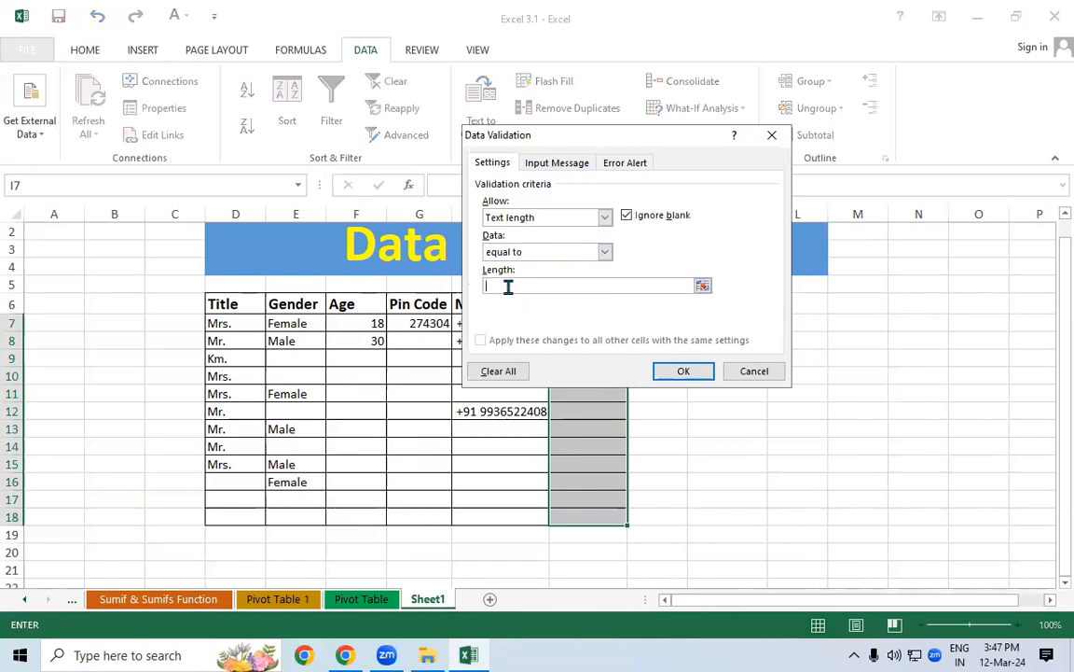
pyautogui.write('12')
pyautogui.click(560, 167)
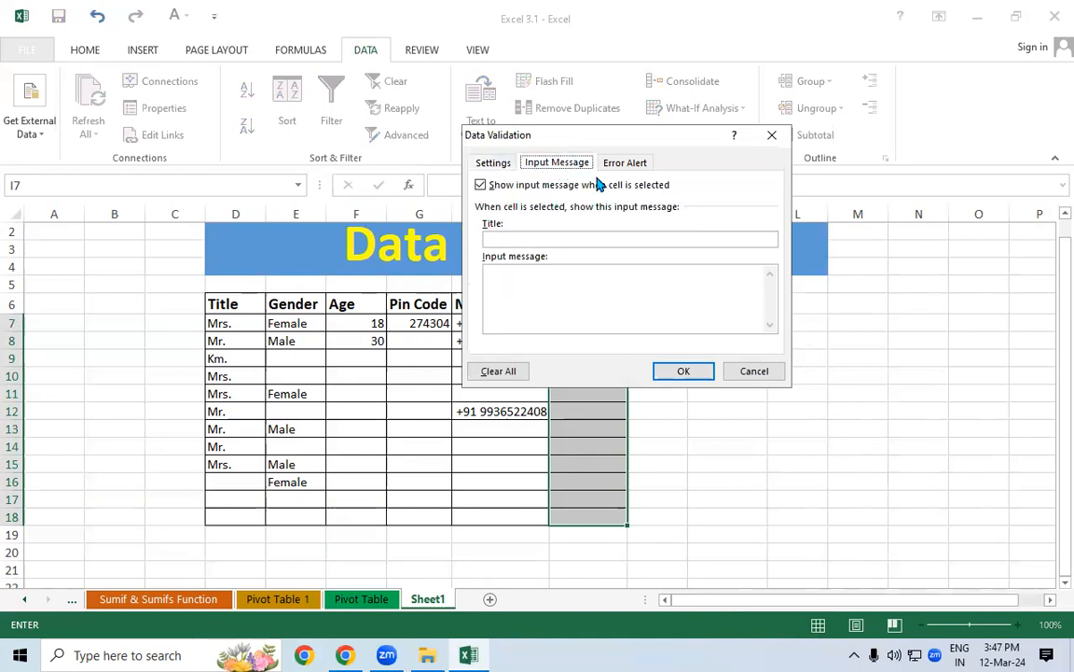
pyautogui.click(611, 170)
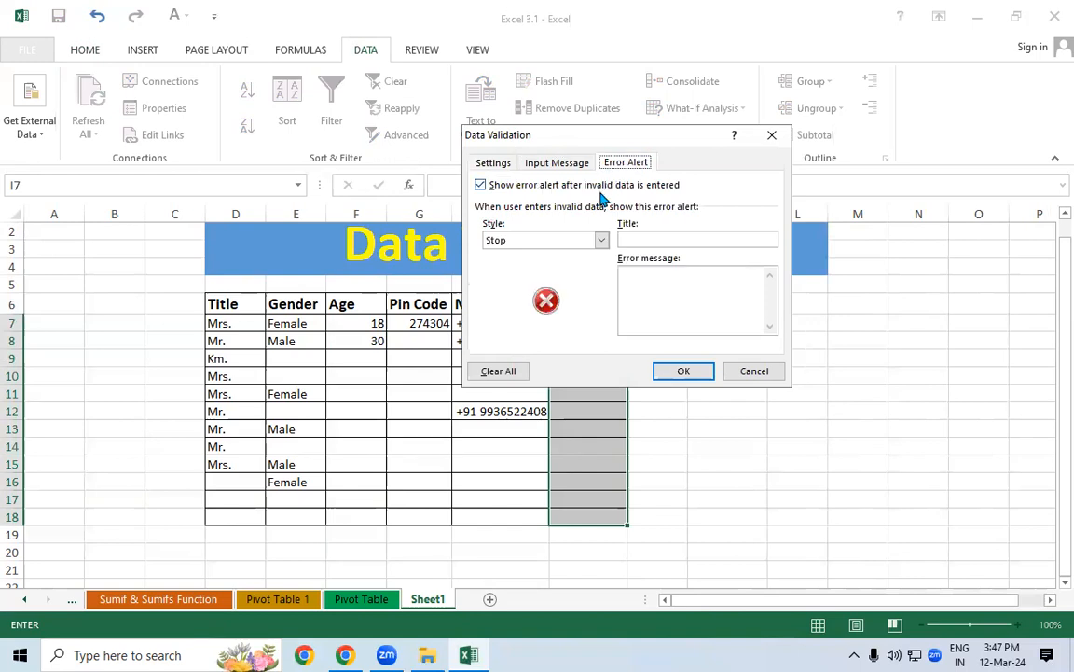
pyautogui.click(681, 372)
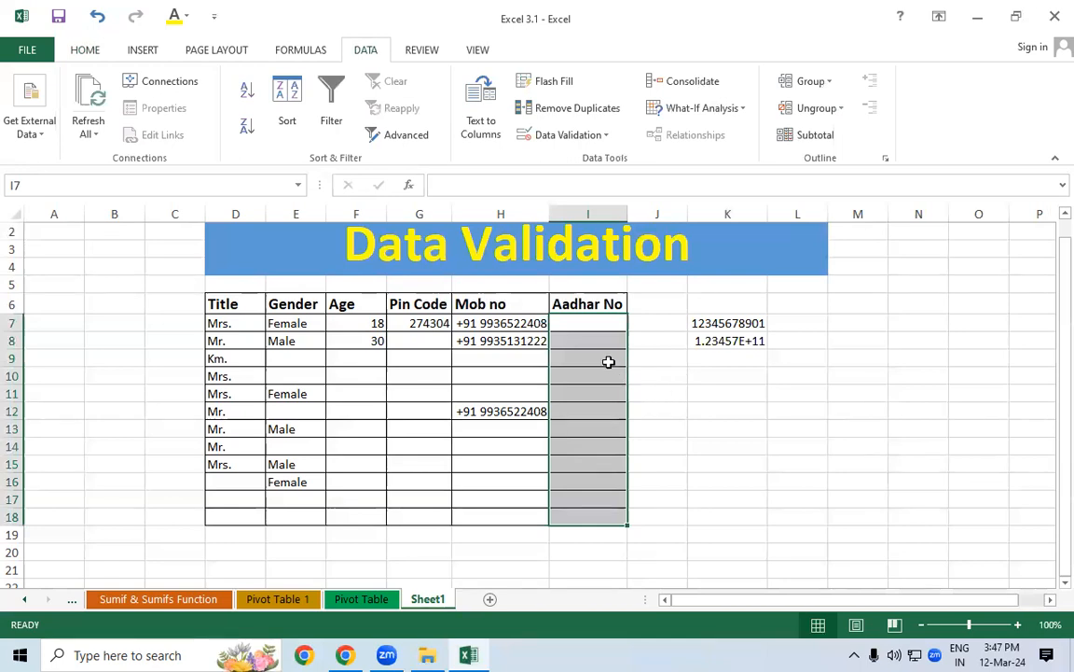
pyautogui.write('1234567890')
# Submit a test entry in I7 and see the length rule reject it
pyautogui.write('1')
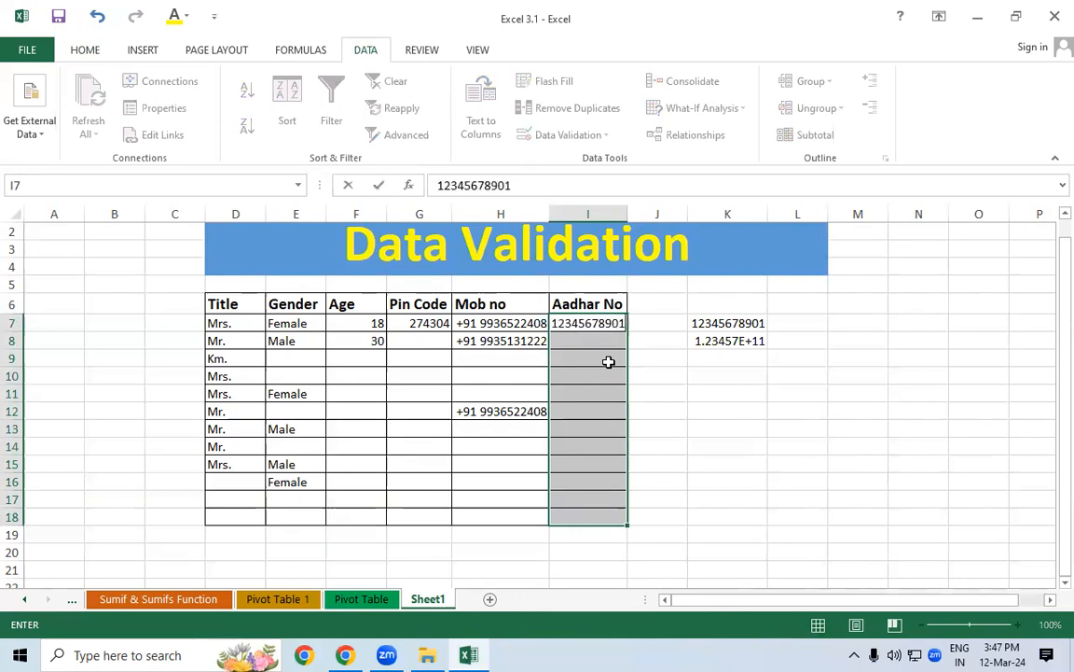
pyautogui.press('Return')
pyautogui.click(470, 374)
pyautogui.press('Return')
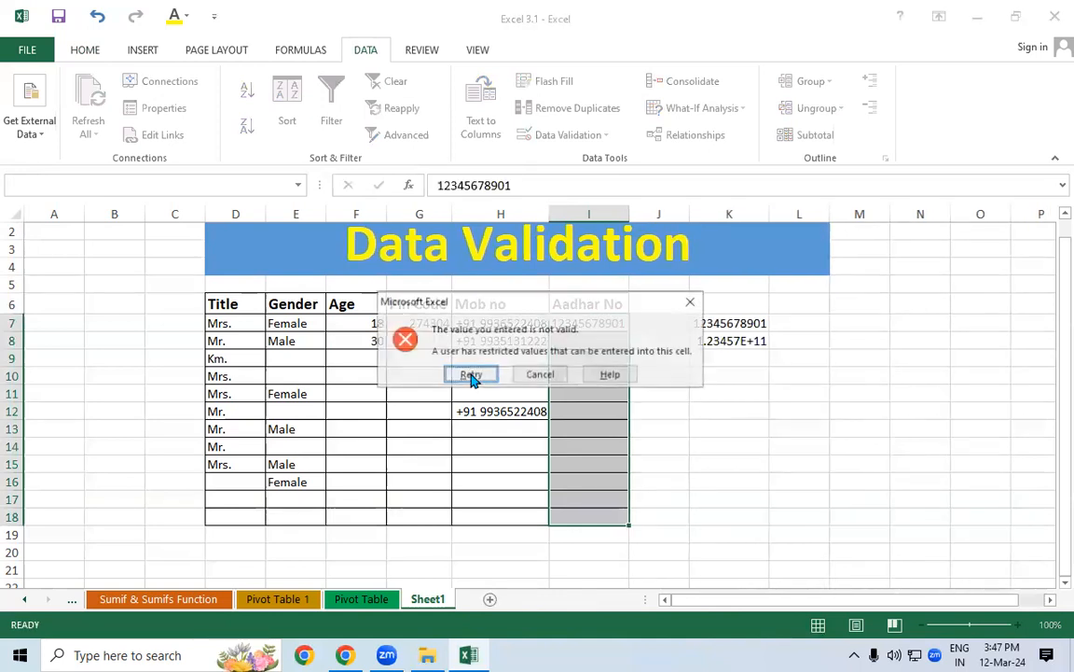
pyautogui.click(470, 374)
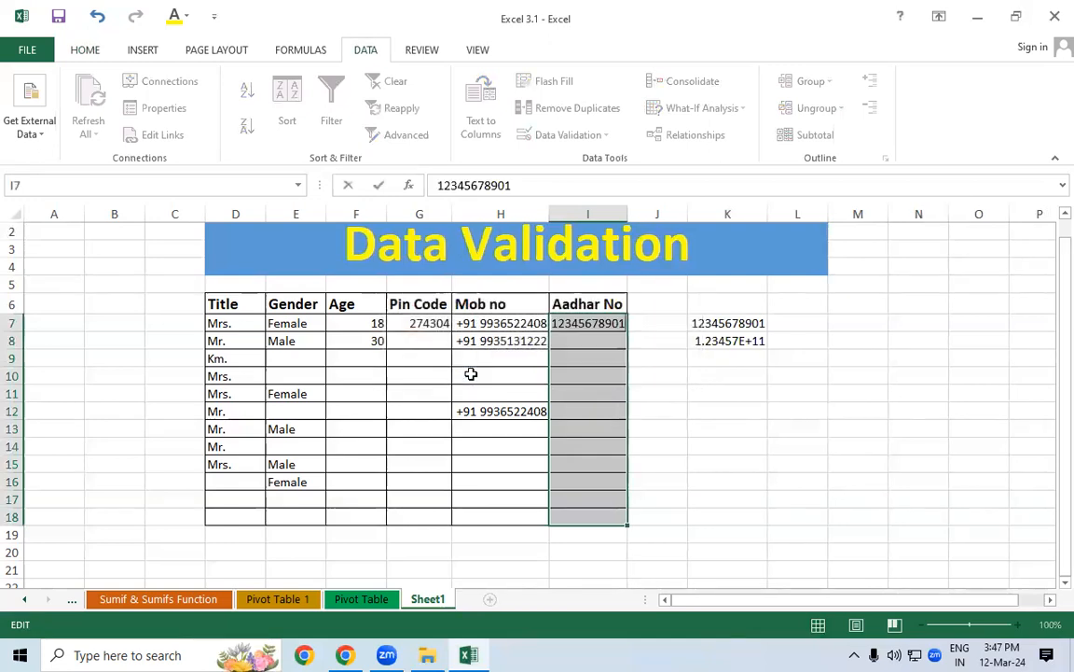
# Extend the I7 entry to 13 digits and see it rejected again
pyautogui.write('22')
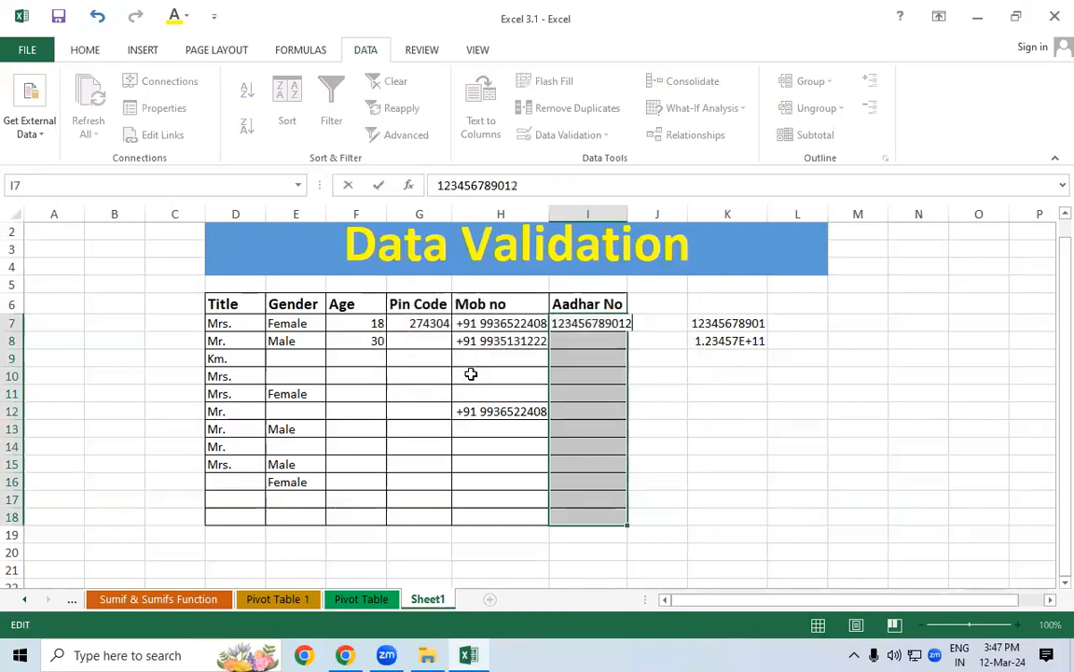
pyautogui.press('Return')
pyautogui.click(471, 374)
pyautogui.press('Return')
pyautogui.click(470, 374)
# Delete the extra digit to commit a 12-digit number in I7, shown as 1.23457E+11
pyautogui.press('End')
pyautogui.press('BackSpace')
pyautogui.press('Return')
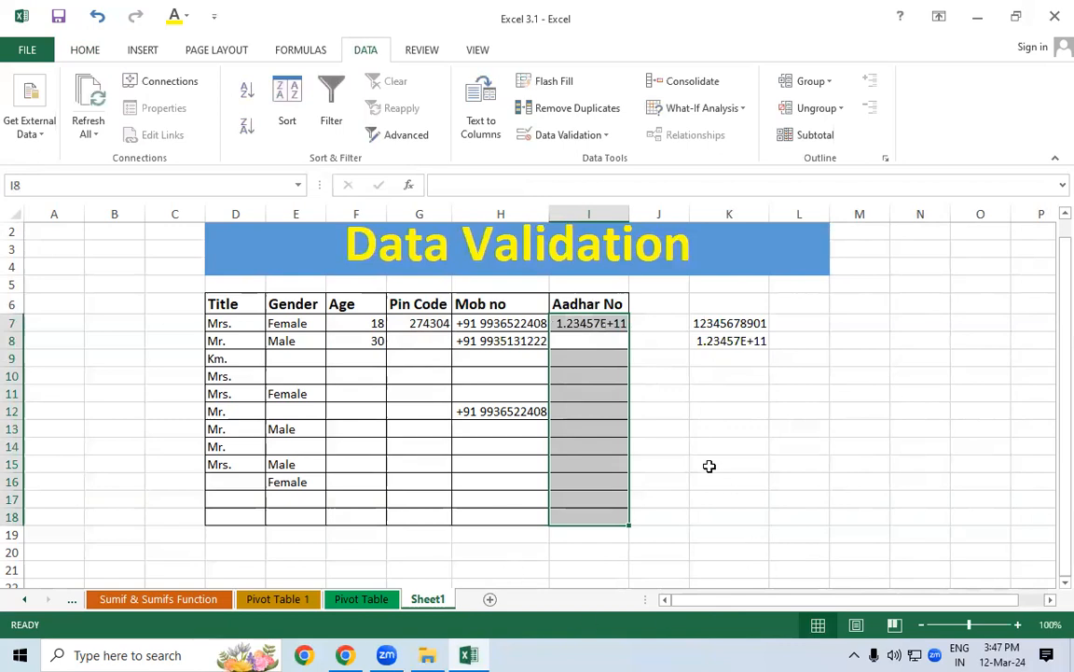
pyautogui.click(709, 465)
pyautogui.click(588, 324)
# Reselect the Aadhar No cells I7:I18 and bring up the Home tab formatting commands
pyautogui.click(751, 484)
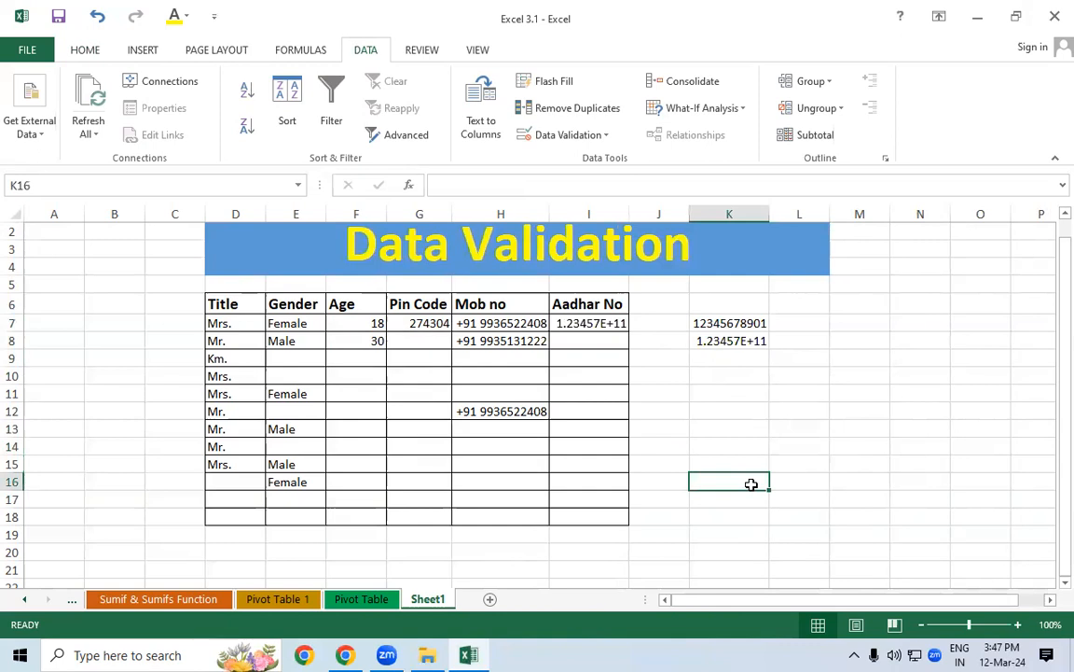
pyautogui.click(328, 45)
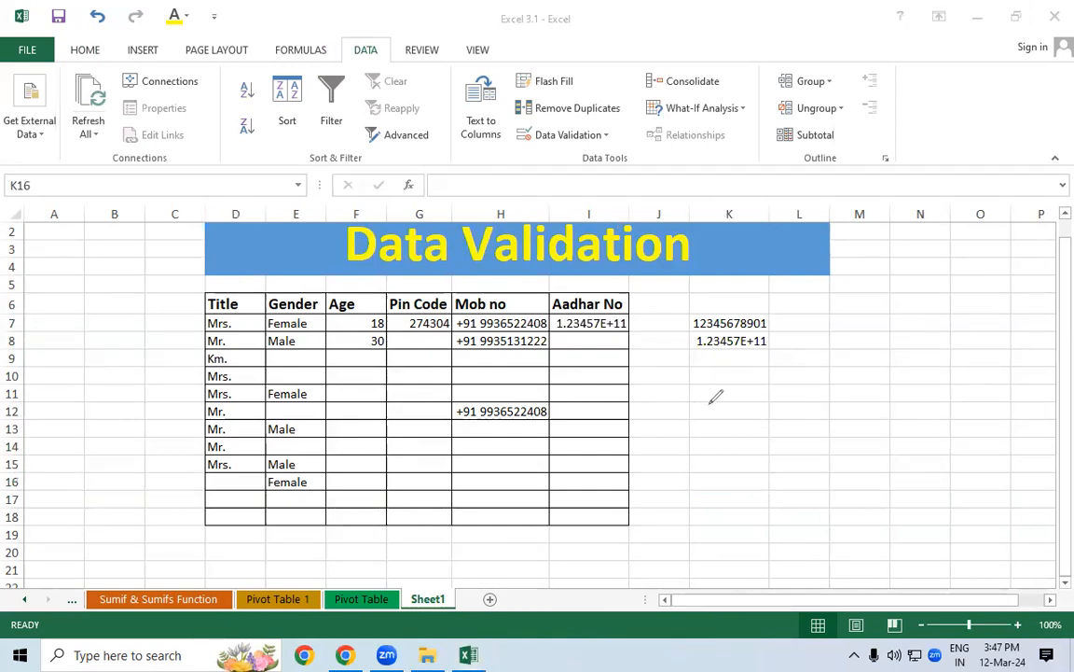
pyautogui.moveTo(735, 399); pyautogui.dragTo(790, 397)
pyautogui.moveTo(588, 323); pyautogui.dragTo(589, 520)
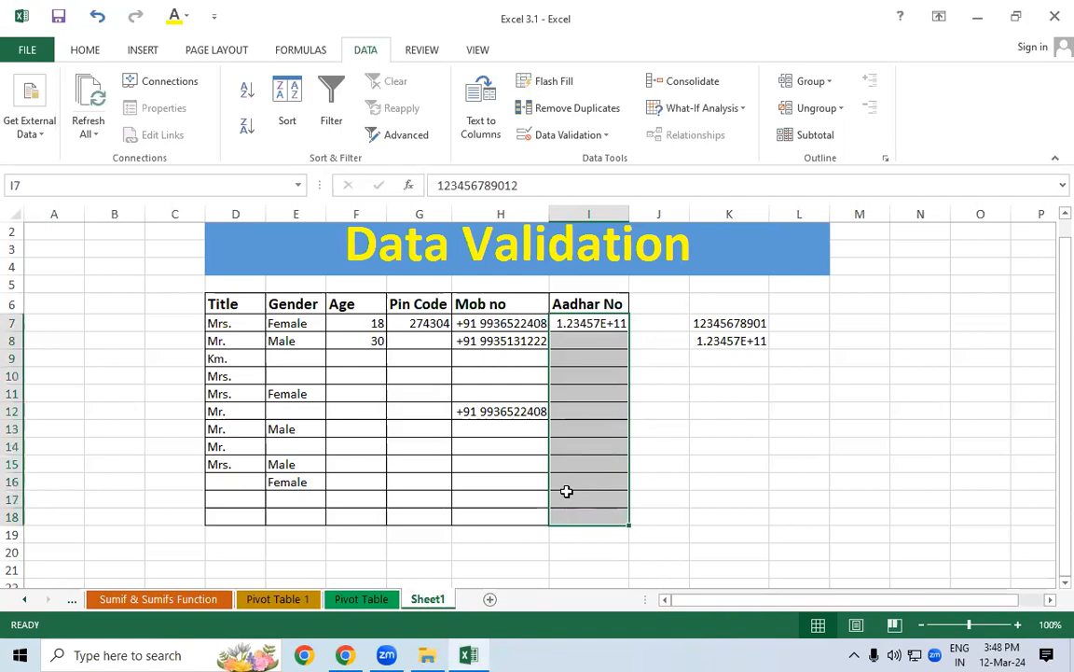
pyautogui.click(597, 404)
pyautogui.moveTo(595, 319); pyautogui.dragTo(597, 513)
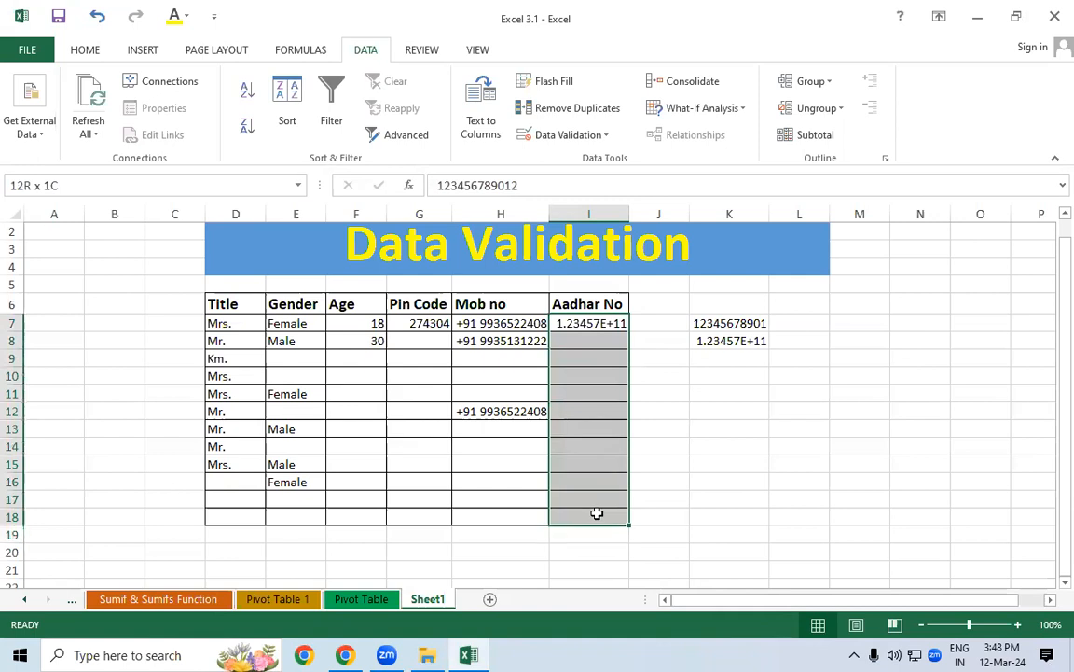
pyautogui.click(83, 52)
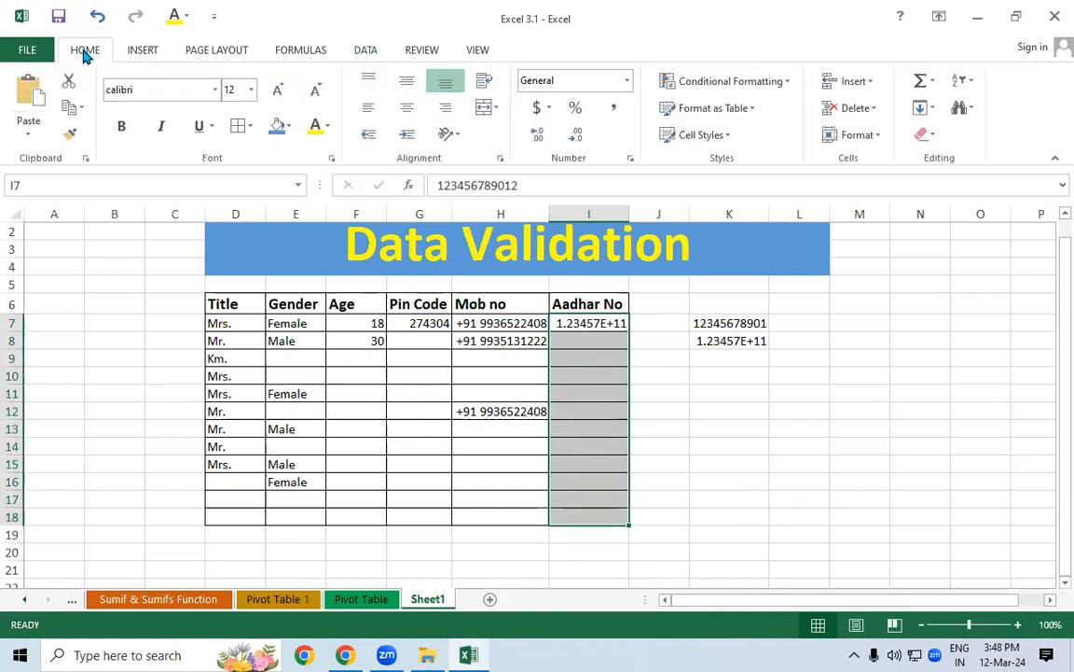
pyautogui.click(629, 160)
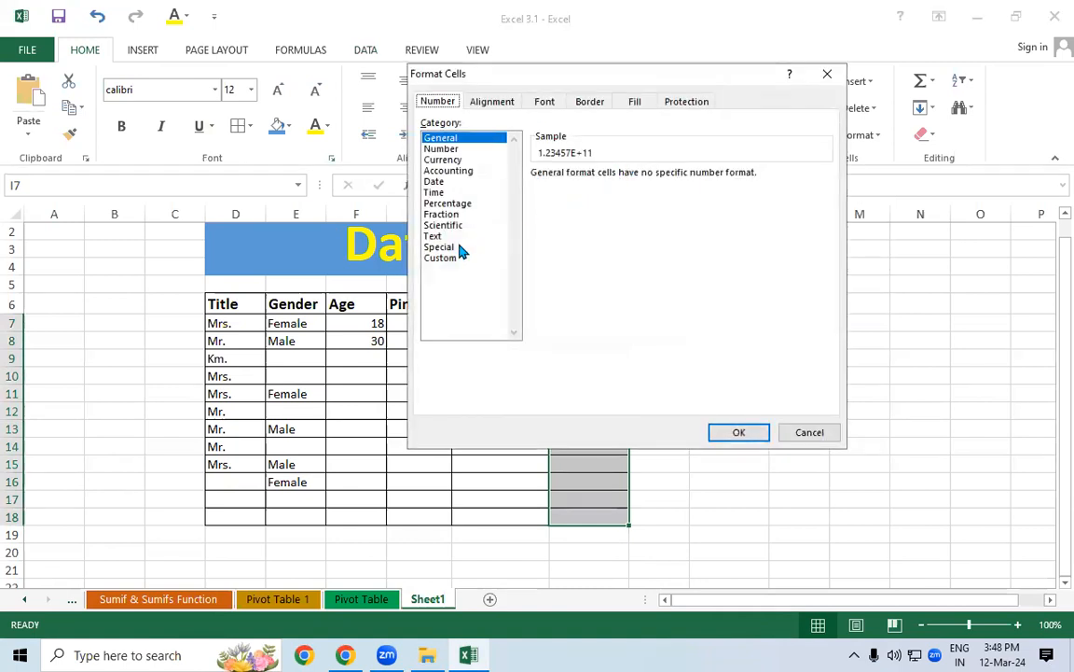
pyautogui.click(445, 260)
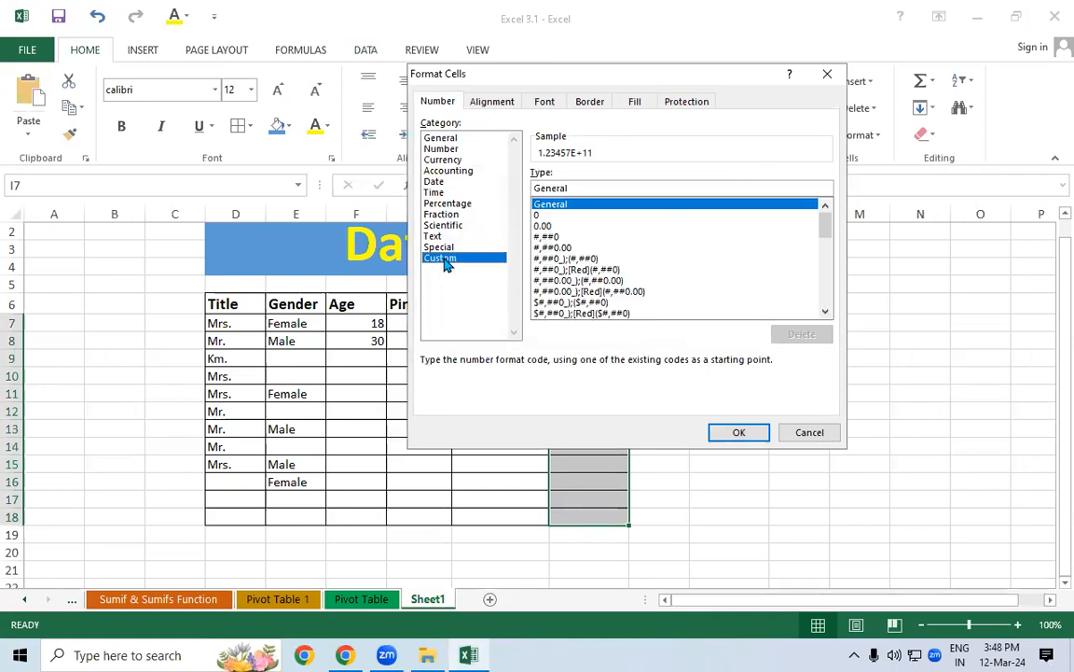
pyautogui.moveTo(586, 187); pyautogui.dragTo(492, 189)
pyautogui.write('0000')
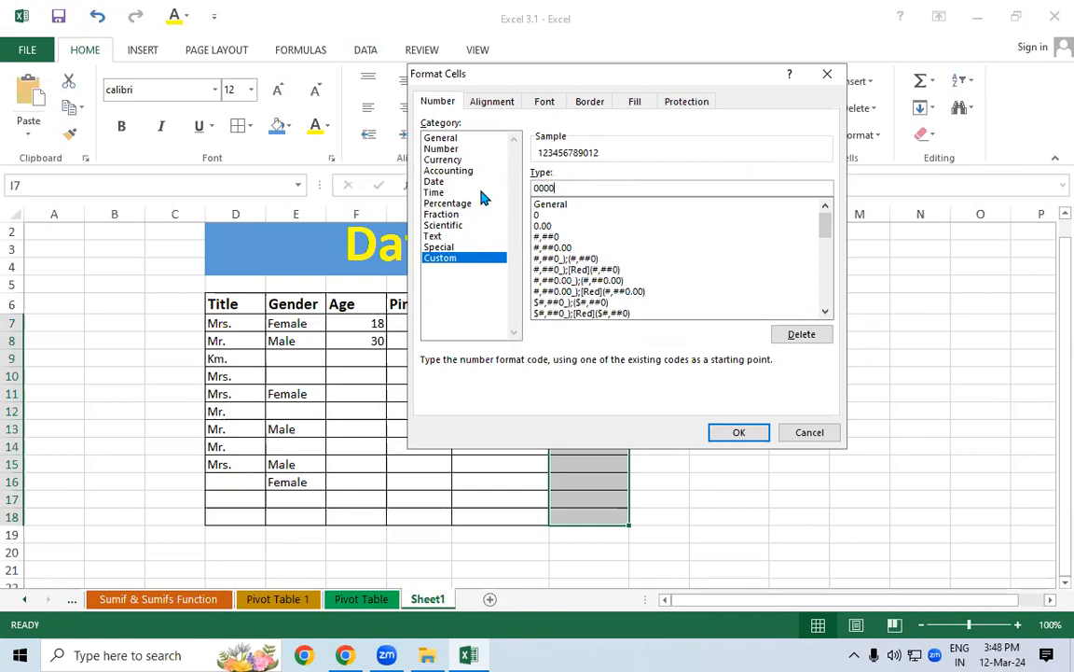
pyautogui.write('-')
pyautogui.press('BackSpace')
pyautogui.press('BackSpace')
pyautogui.write('0000 0000 0000')
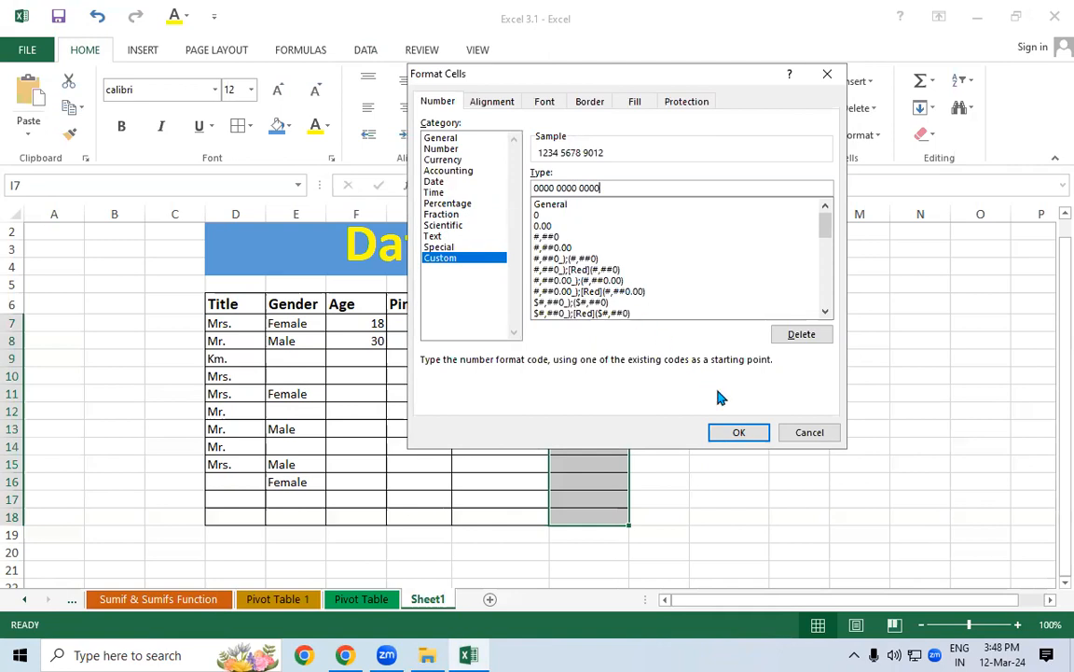
pyautogui.click(737, 433)
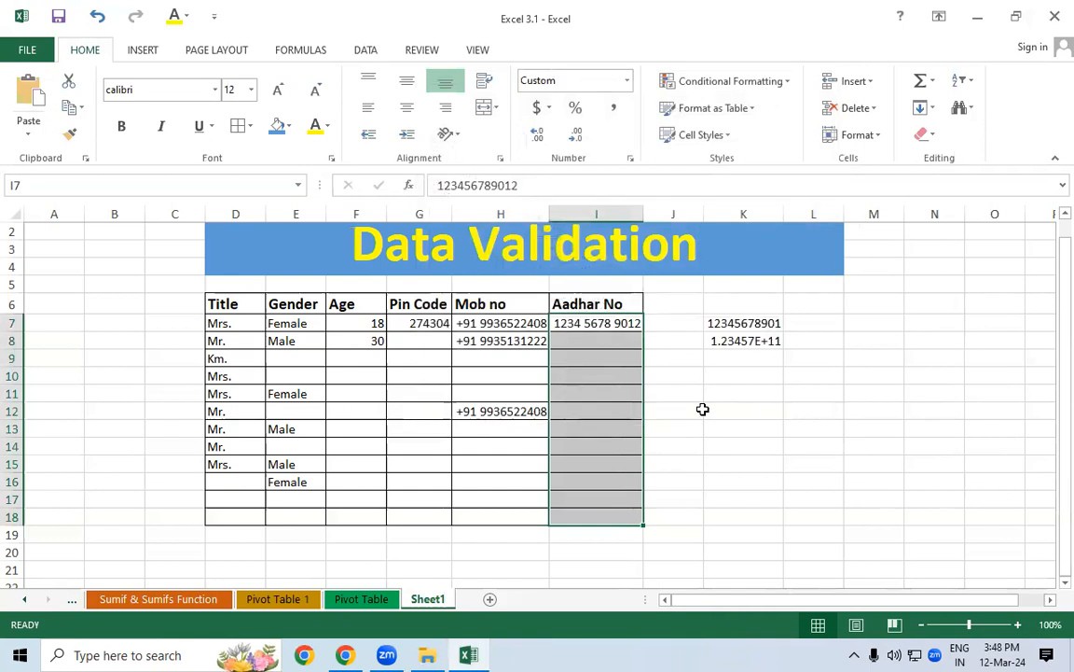
# Enter a second 12-digit Aadhar number in cell I8
pyautogui.click(614, 340)
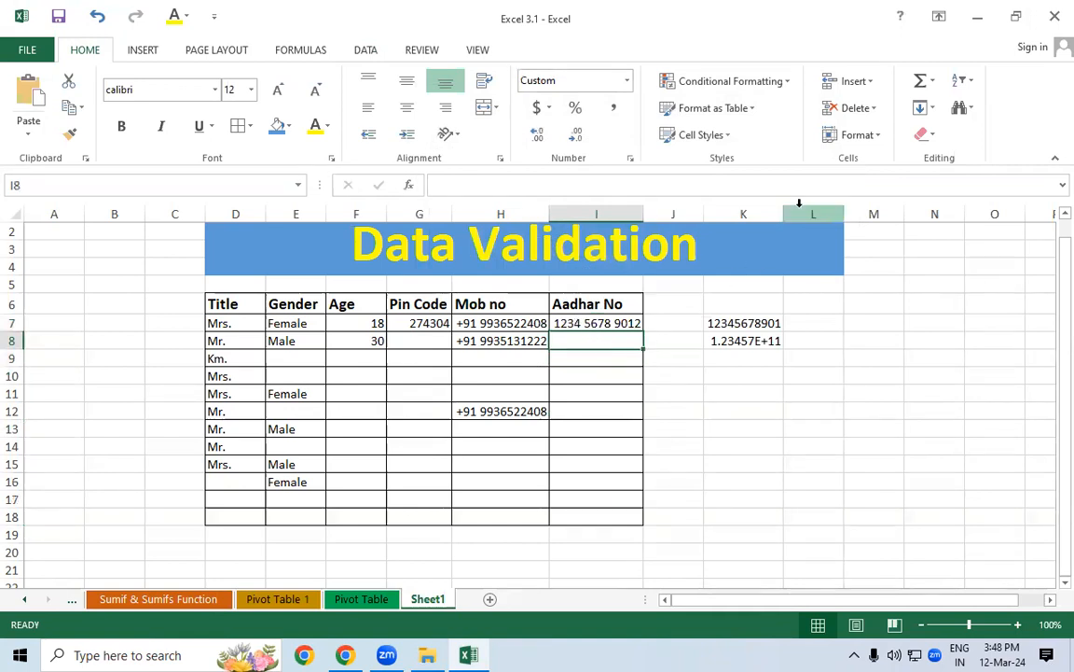
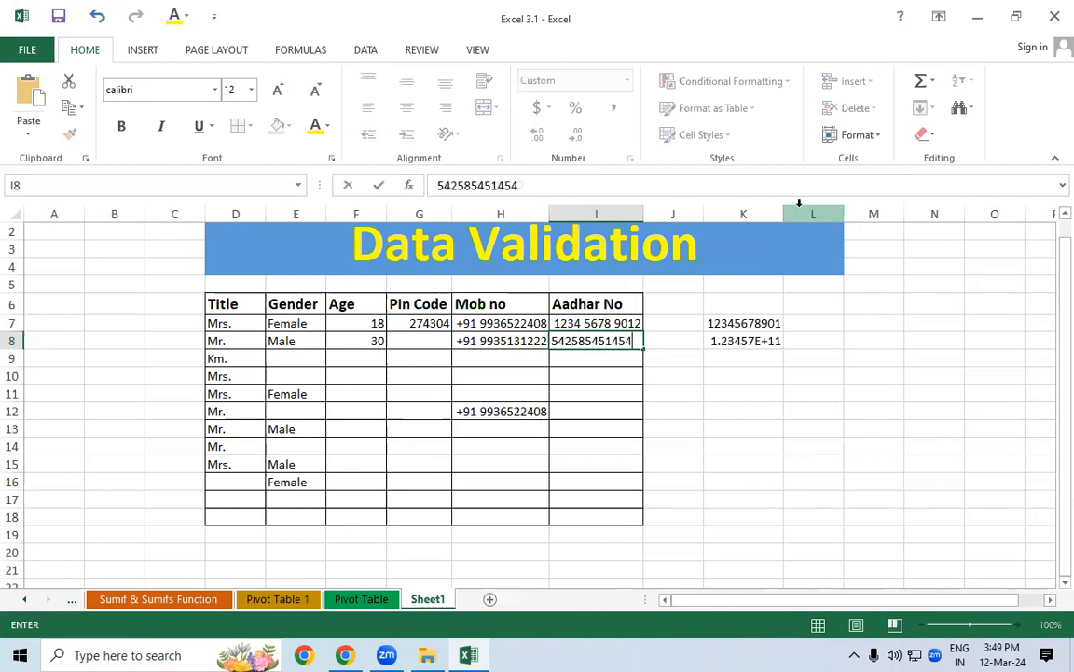
pyautogui.press('Return')
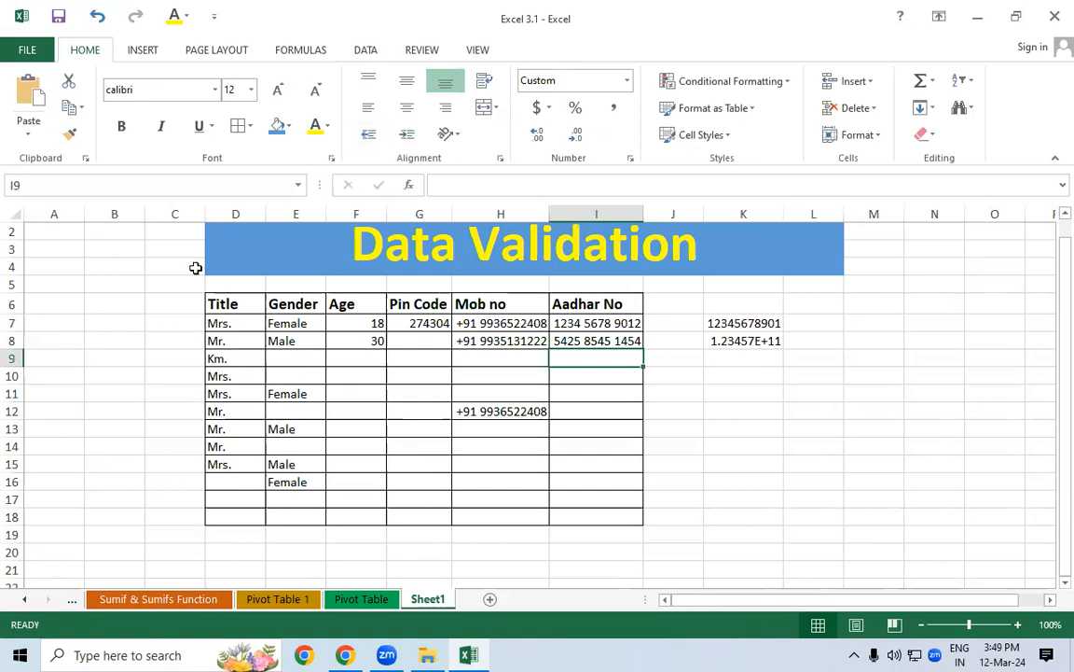
pyautogui.click(420, 254)
pyautogui.scroll(-1, 340, 354)
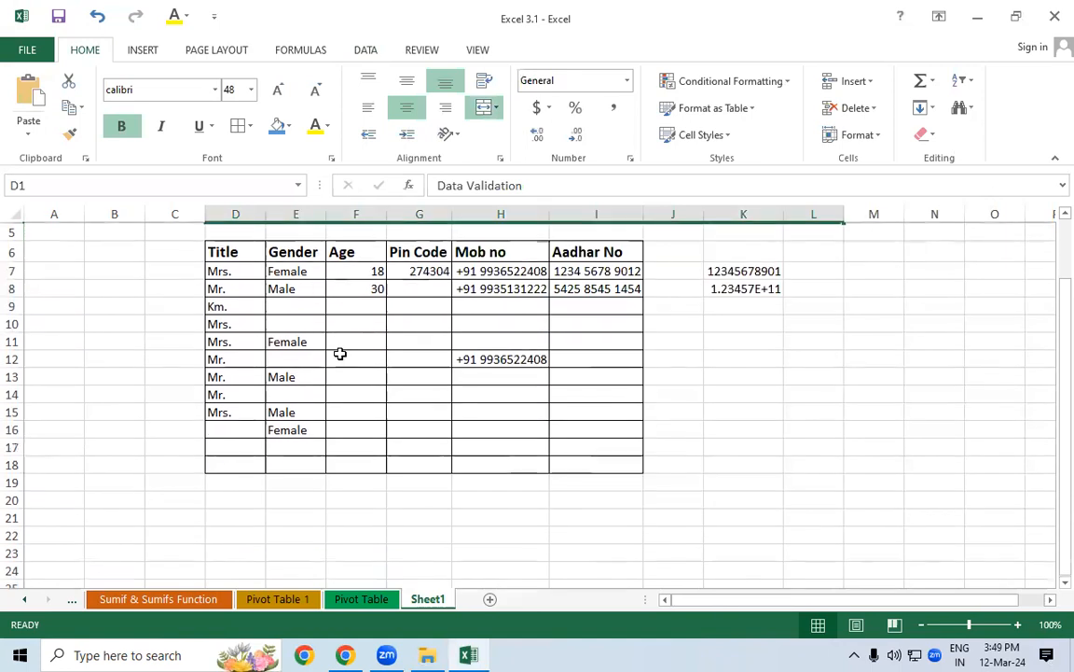
pyautogui.moveTo(1051, 366); pyautogui.dragTo(1049, 240)
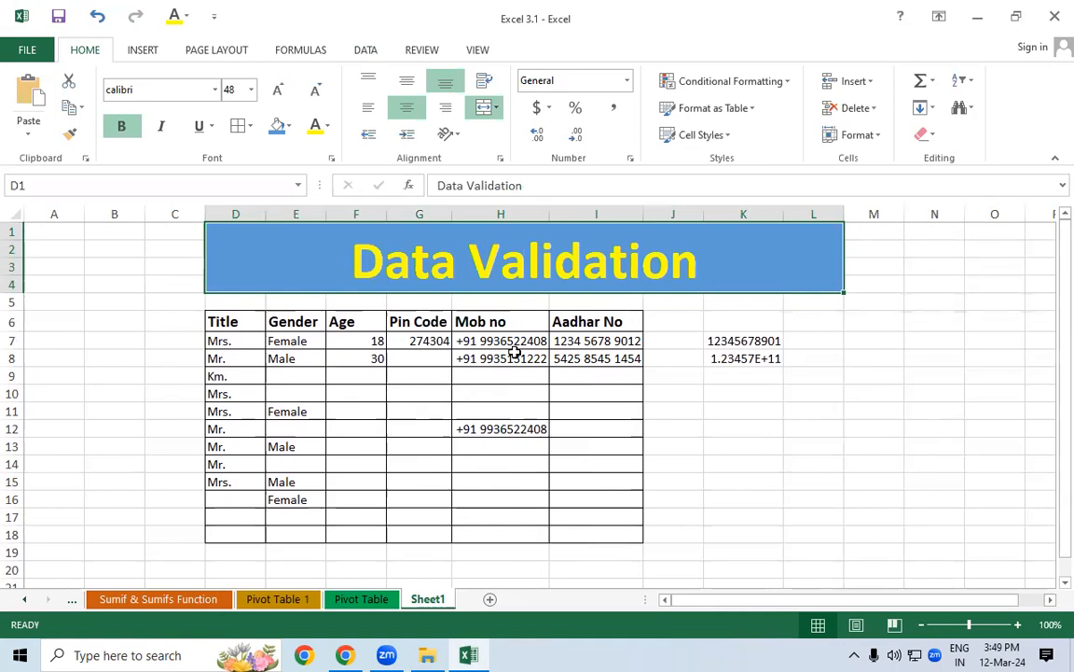
pyautogui.moveTo(415, 359); pyautogui.dragTo(419, 528)
pyautogui.click(412, 442)
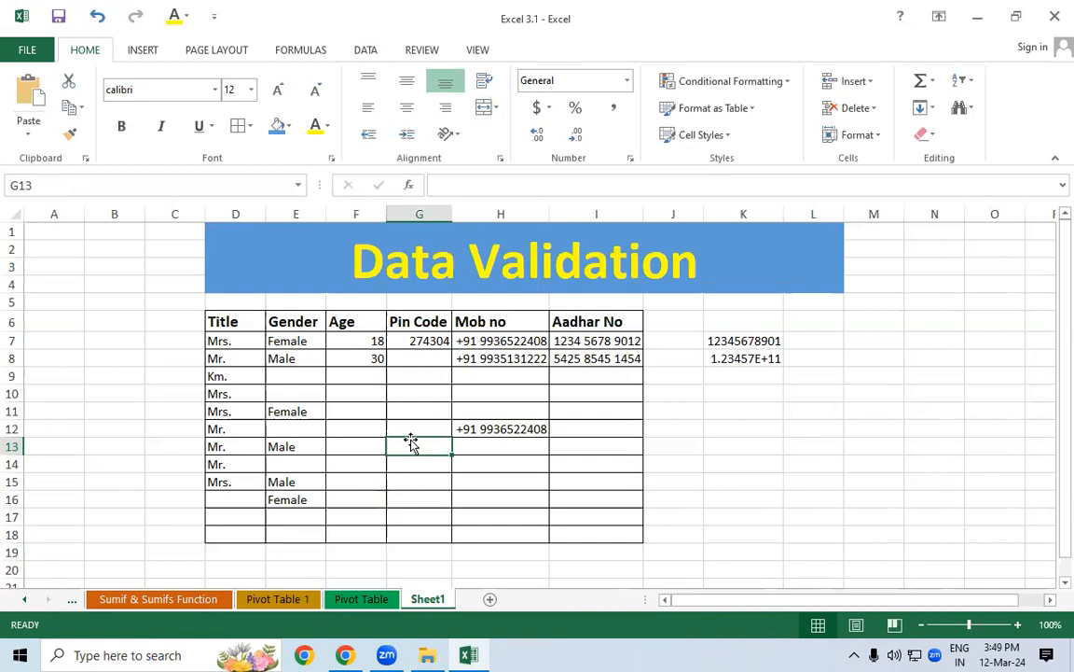
pyautogui.click(511, 322)
pyautogui.click(465, 270)
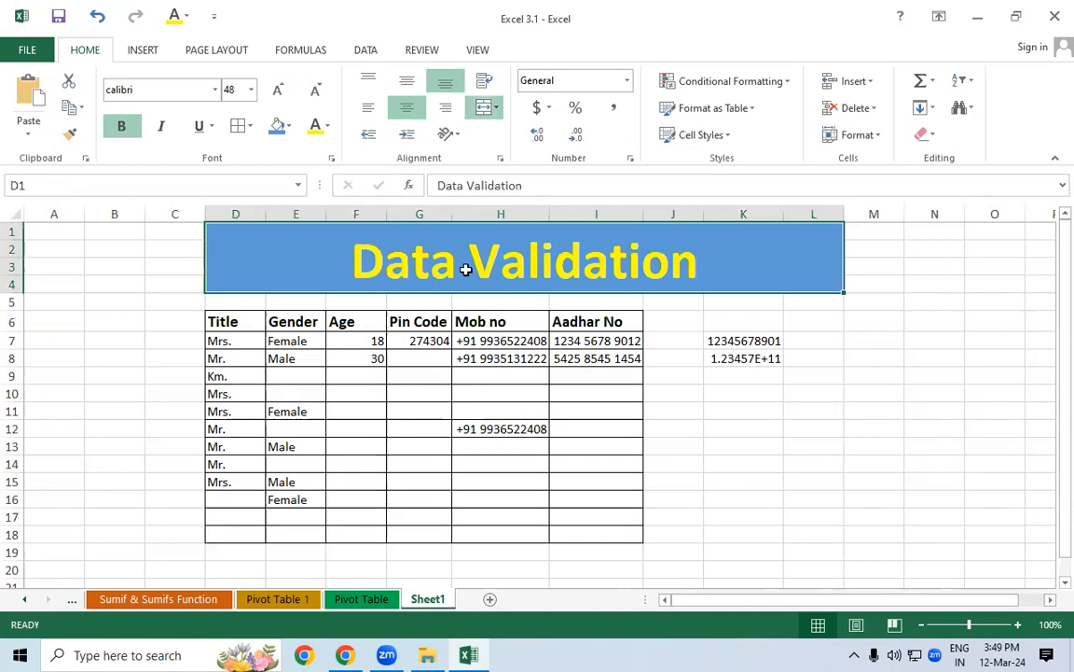
pyautogui.click(485, 74)
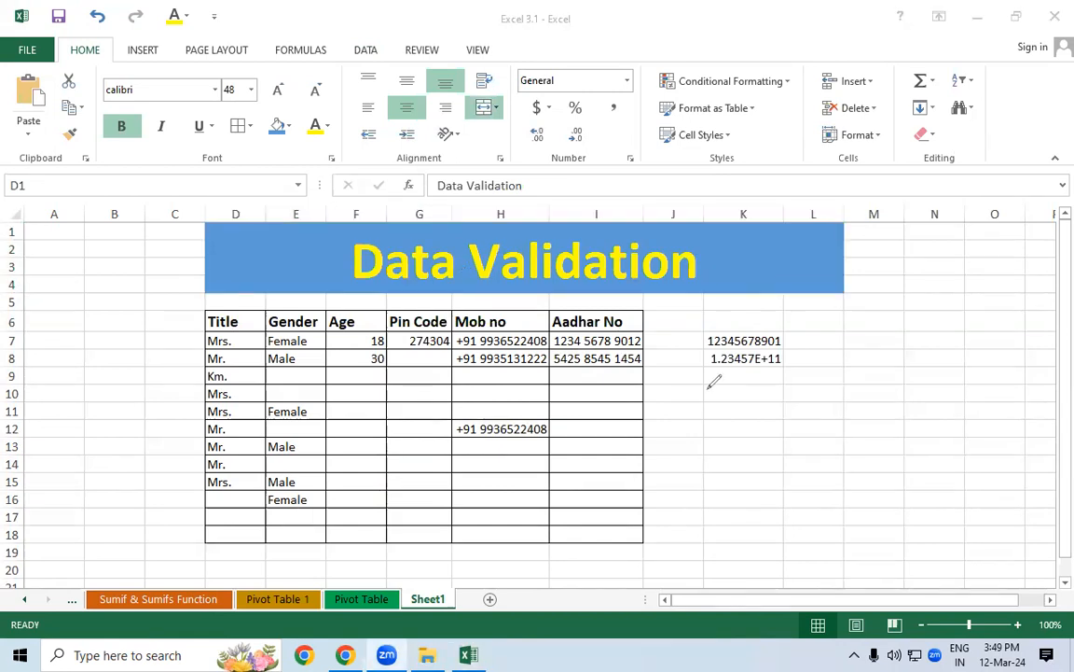
pyautogui.moveTo(681, 373)
pyautogui.mouseDown()
pyautogui.moveTo(769, 373)
pyautogui.moveTo(819, 321)
pyautogui.moveTo(867, 327)
pyautogui.moveTo(854, 289)
pyautogui.moveTo(878, 300)
pyautogui.moveTo(928, 280)
pyautogui.moveTo(937, 282)
pyautogui.moveTo(933, 308)
pyautogui.mouseUp()
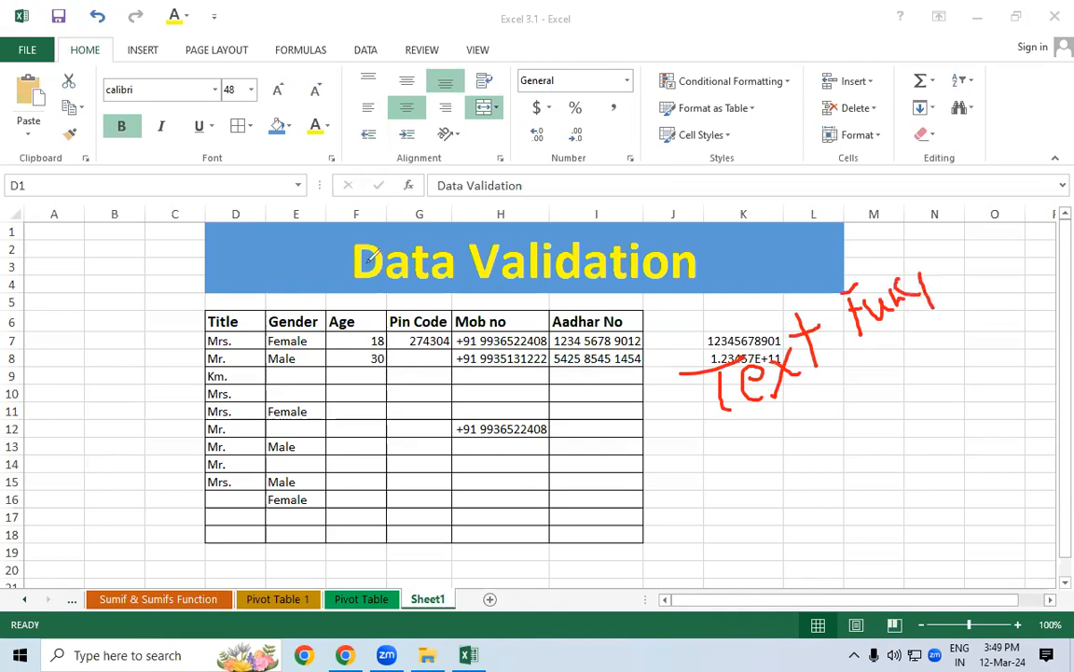
pyautogui.moveTo(343, 294); pyautogui.dragTo(573, 292)
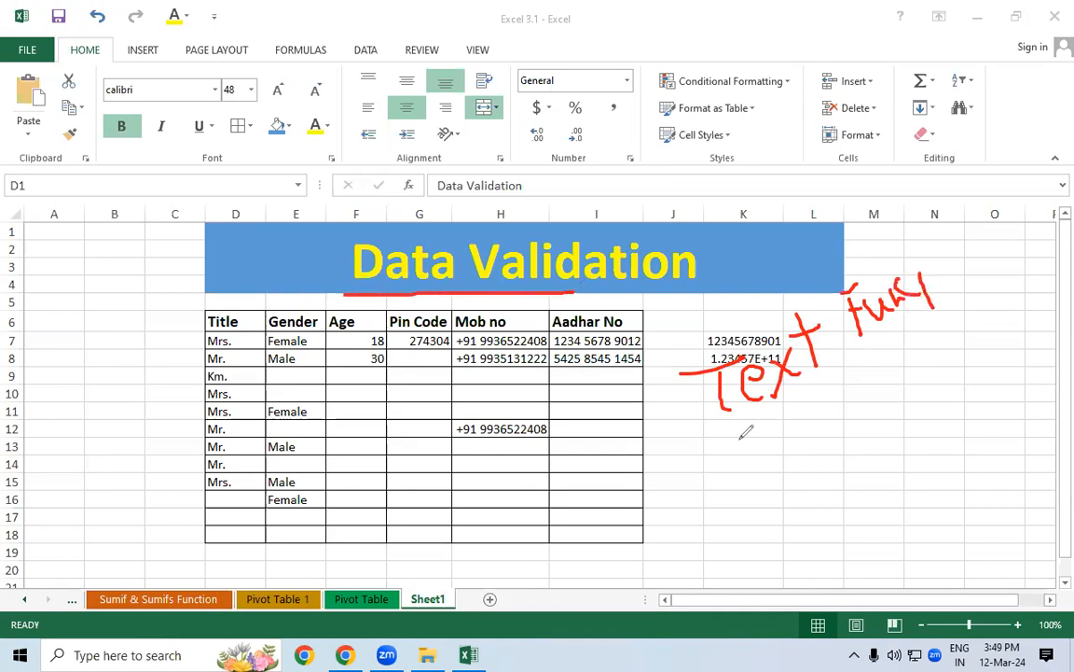
pyautogui.moveTo(739, 436); pyautogui.dragTo(916, 329)
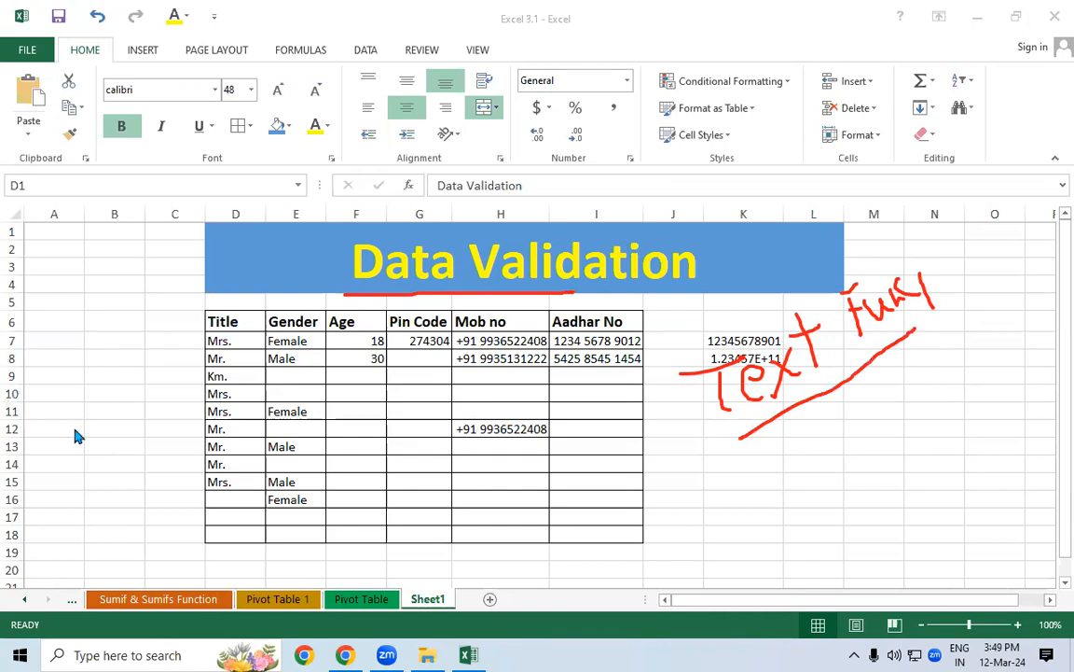